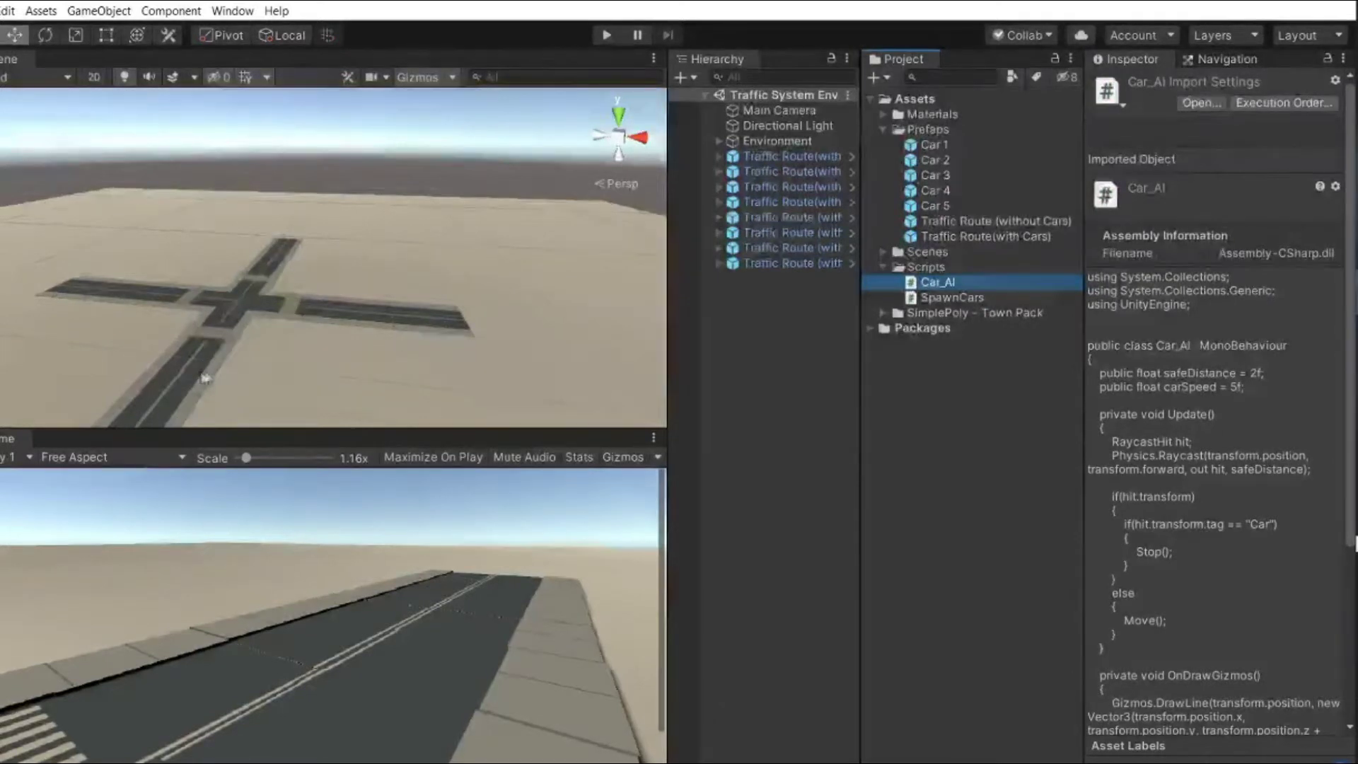
Pan across the road crossing and check the first Traffic Route (with Cars) in the Inspector
middle_click_drag(227, 367, 329, 347)
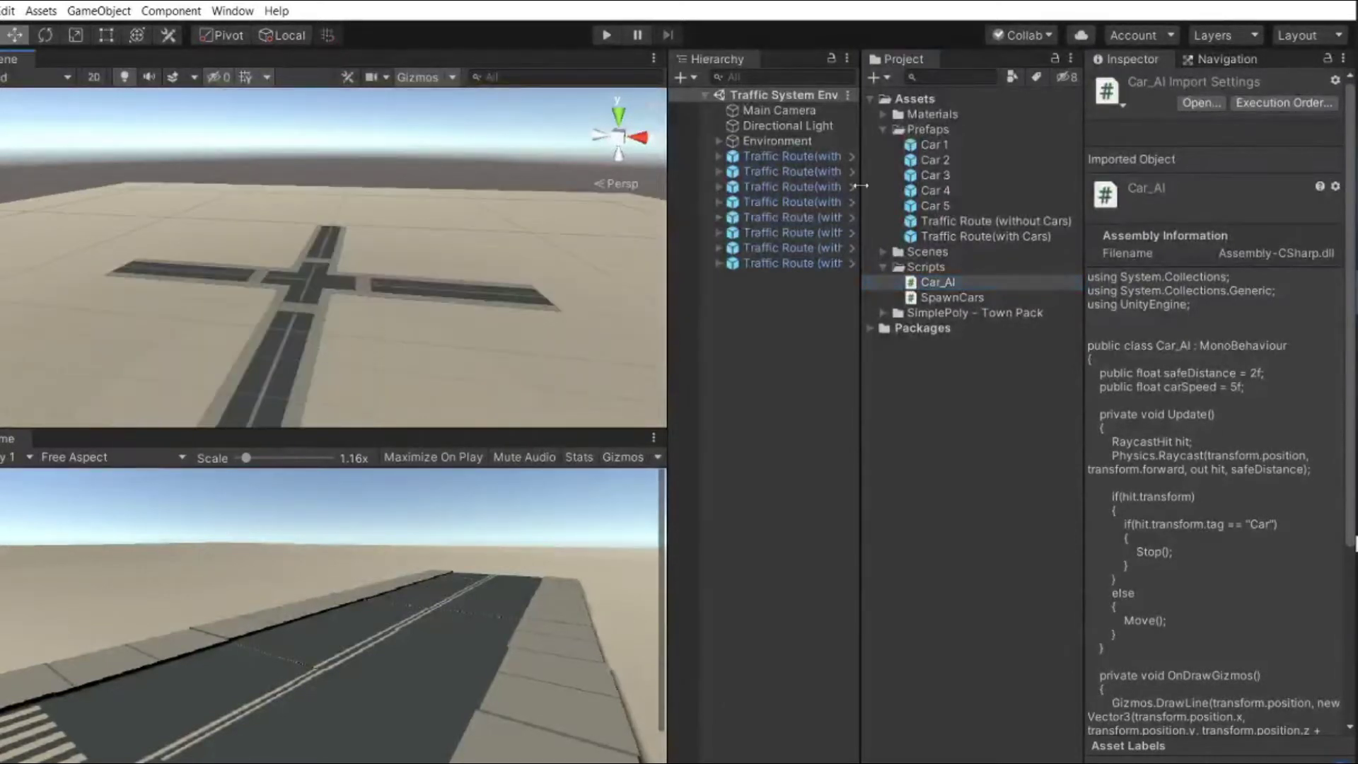
left_click(785, 157)
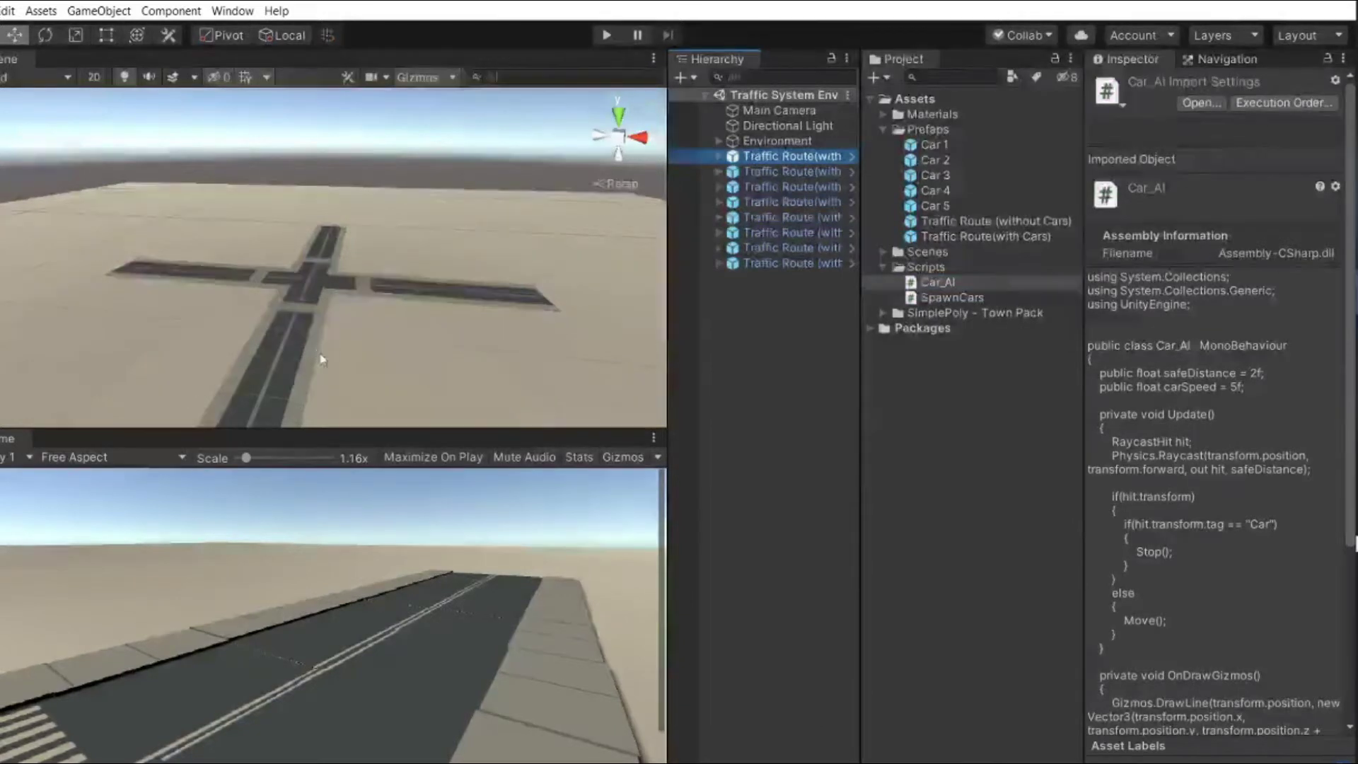
left_click(315, 326)
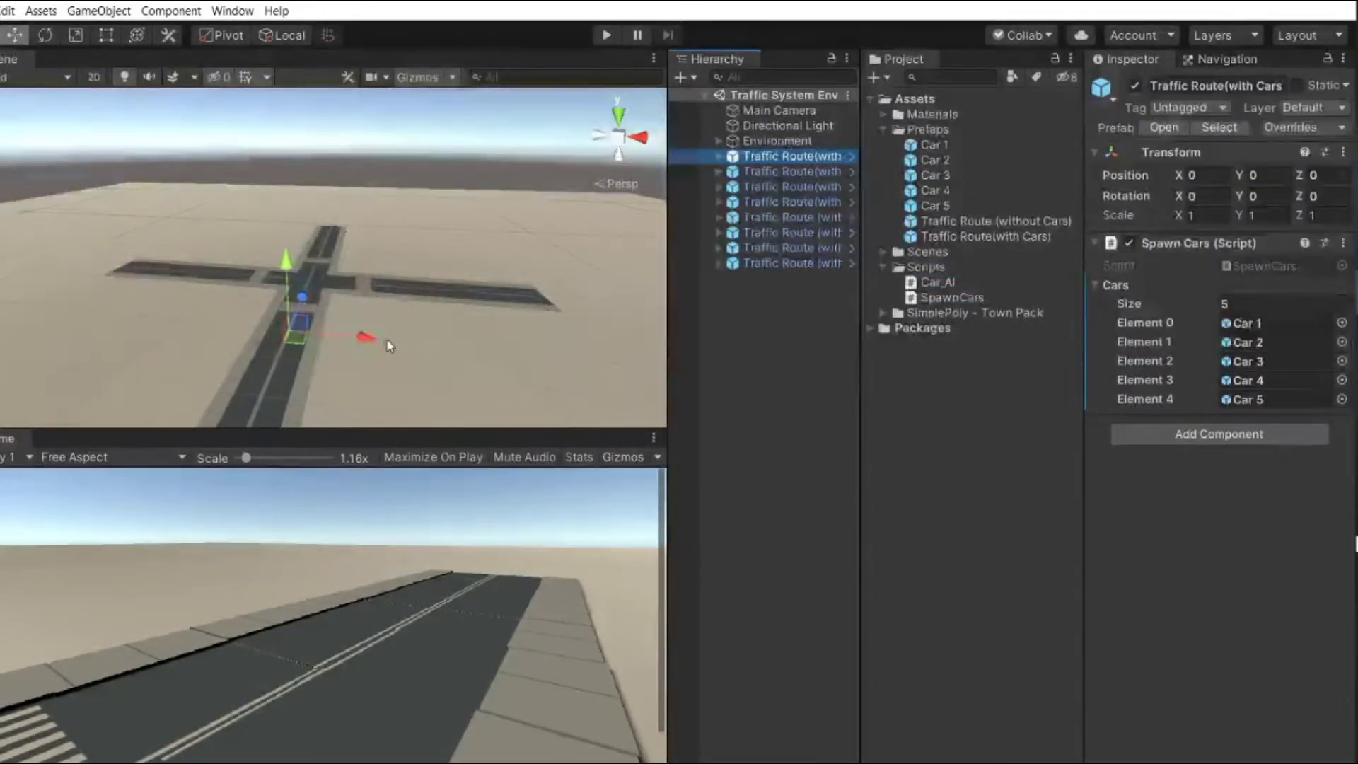
scroll(387, 345, "up", 5)
left_click(355, 139)
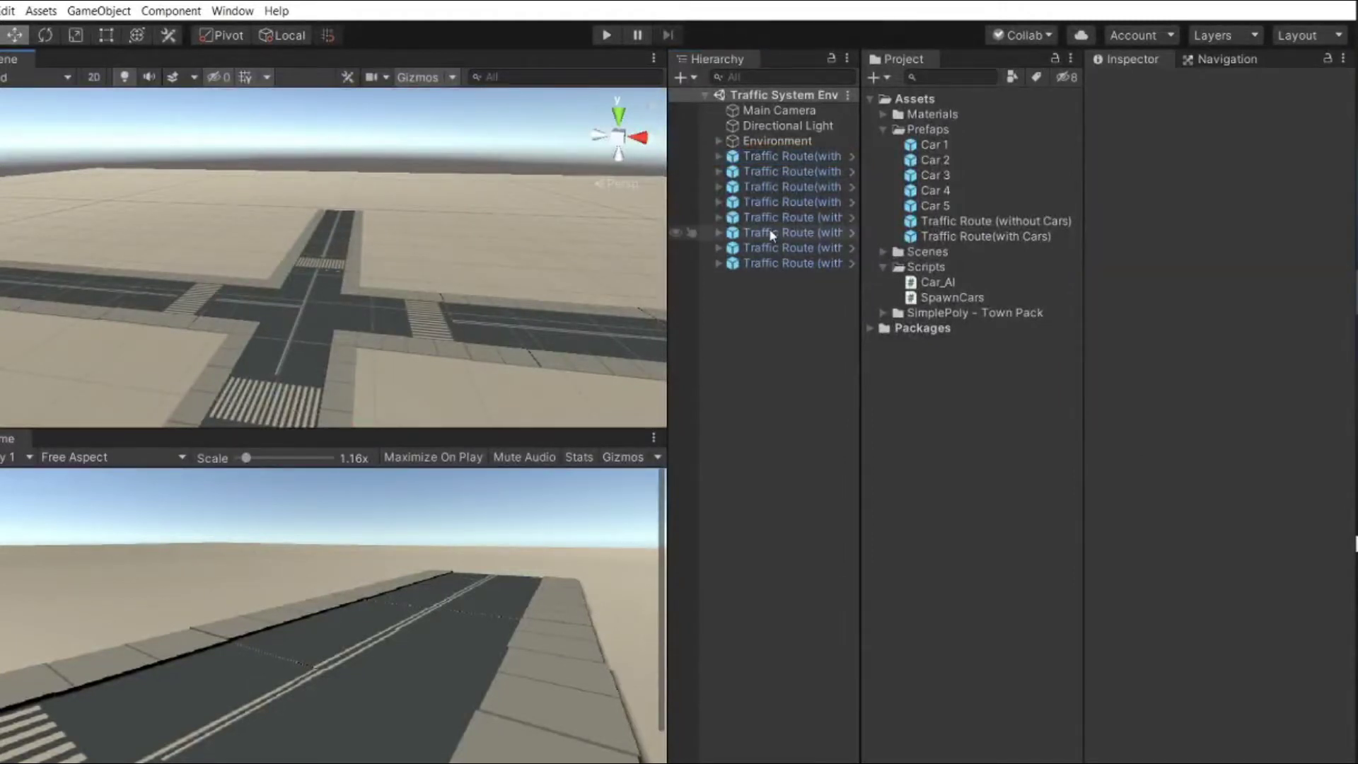
Compare the first, second and third traffic routes, ending on the second at X -5.3, Z 87.5
left_click(775, 155)
scroll(559, 322, "down", 2)
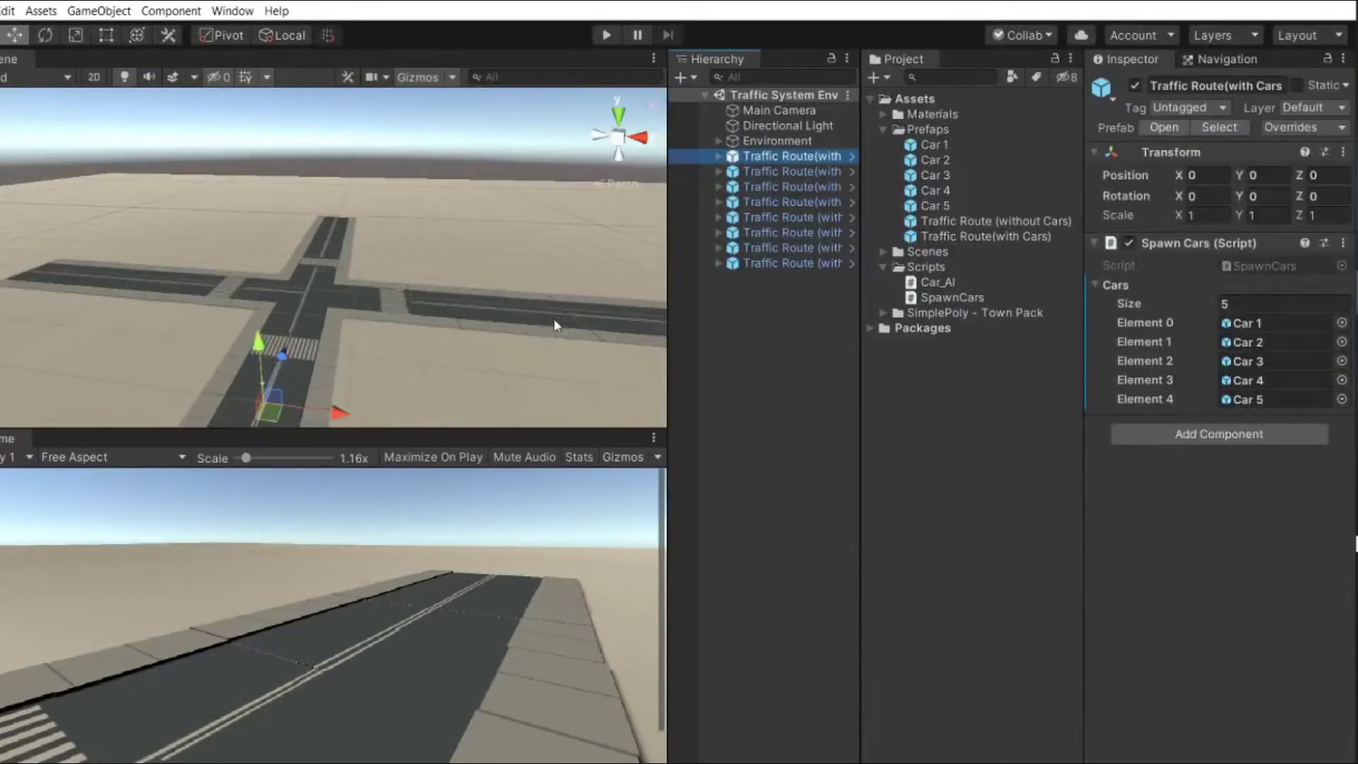
scroll(555, 326, "down", 3)
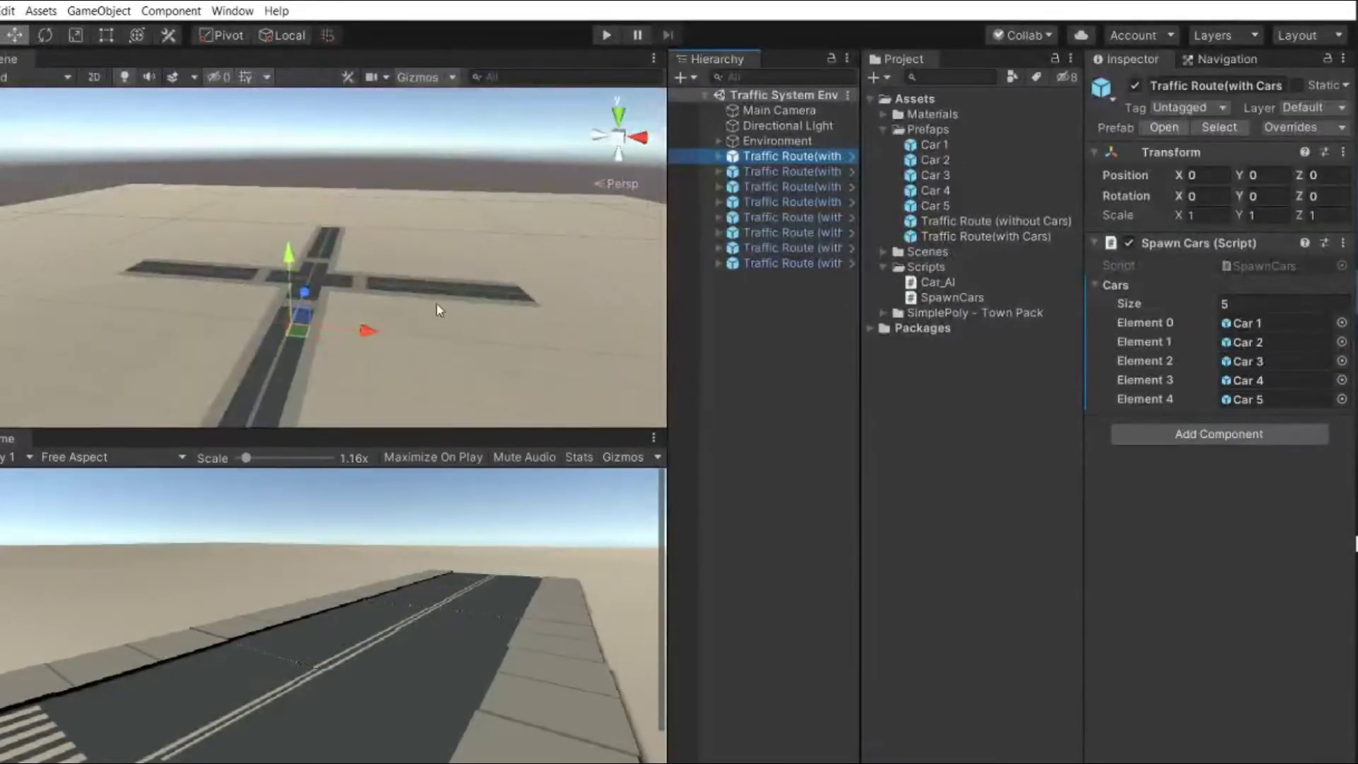
scroll(422, 304, "up", 3)
scroll(421, 273, "up", 3)
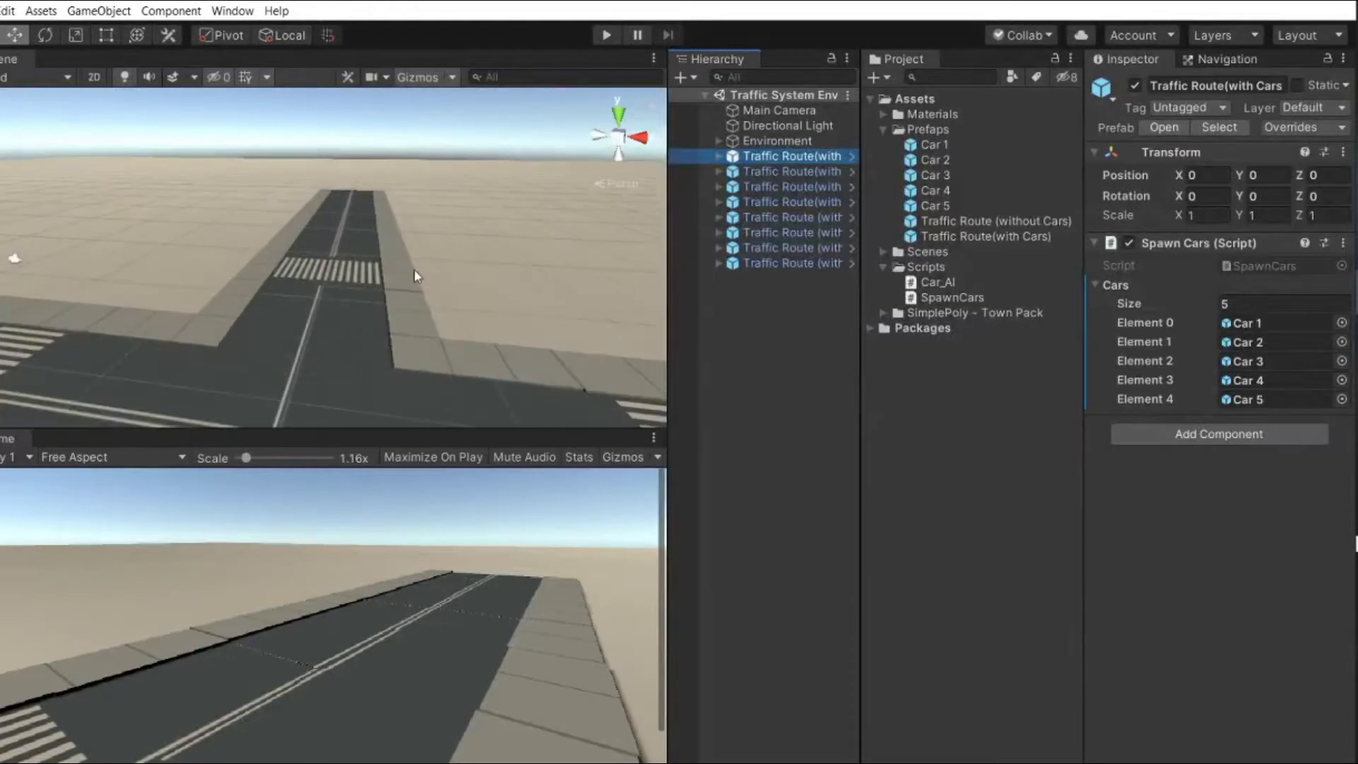
right_click_drag(414, 276, 339, 320)
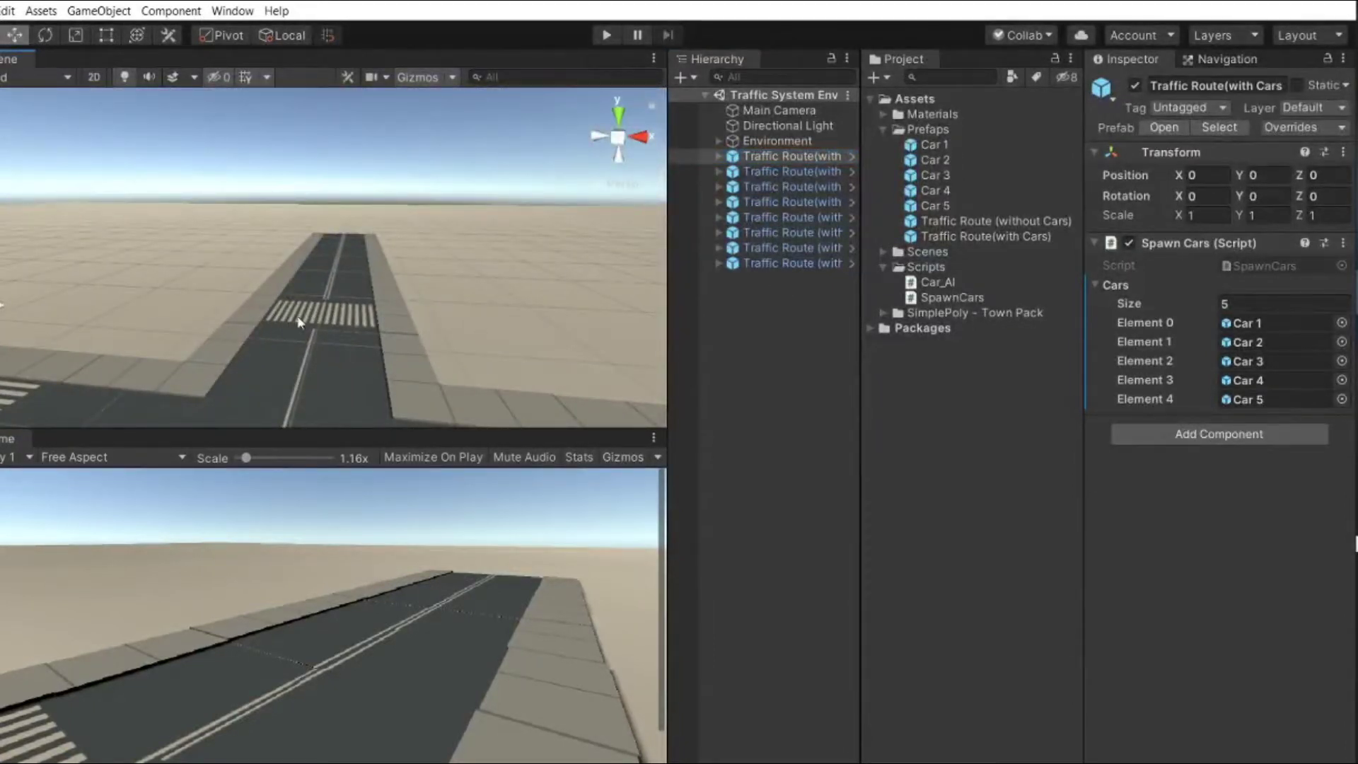
left_click(761, 171)
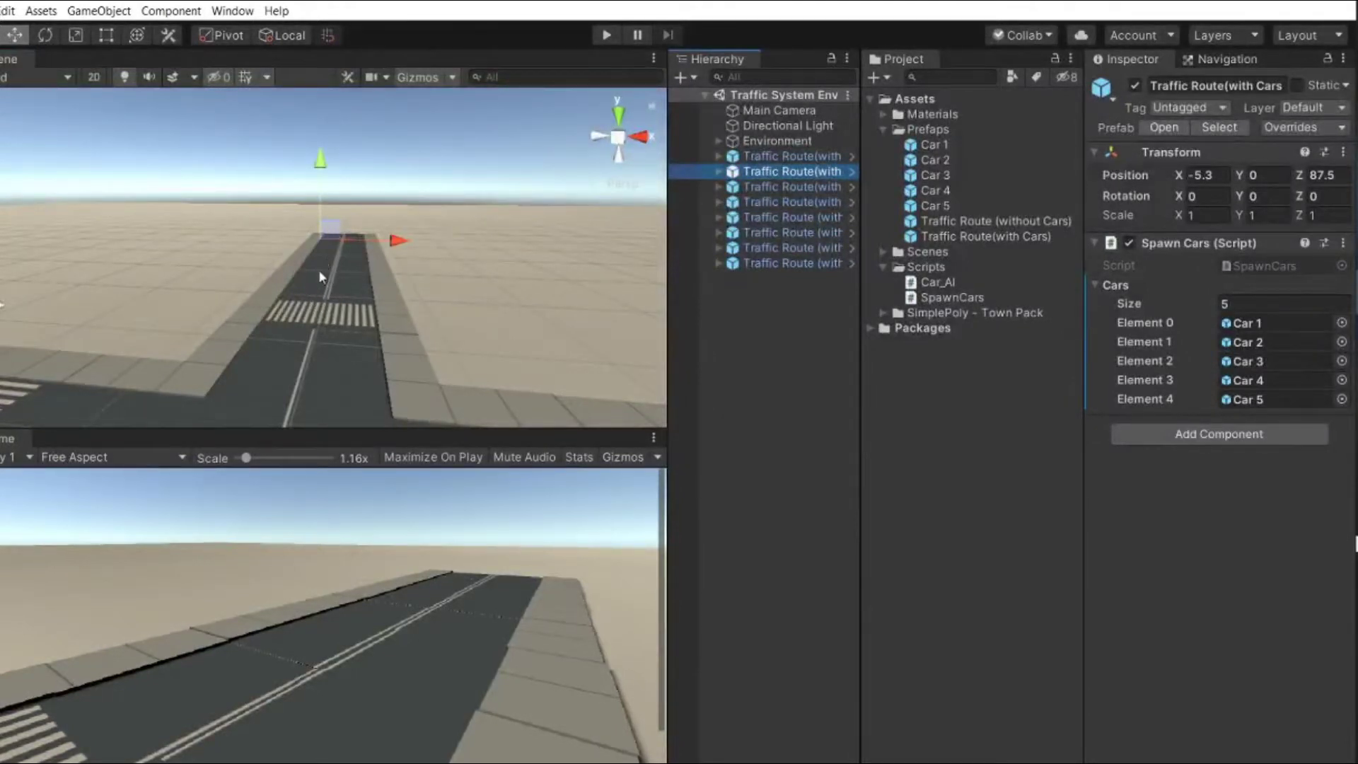
left_click(711, 189)
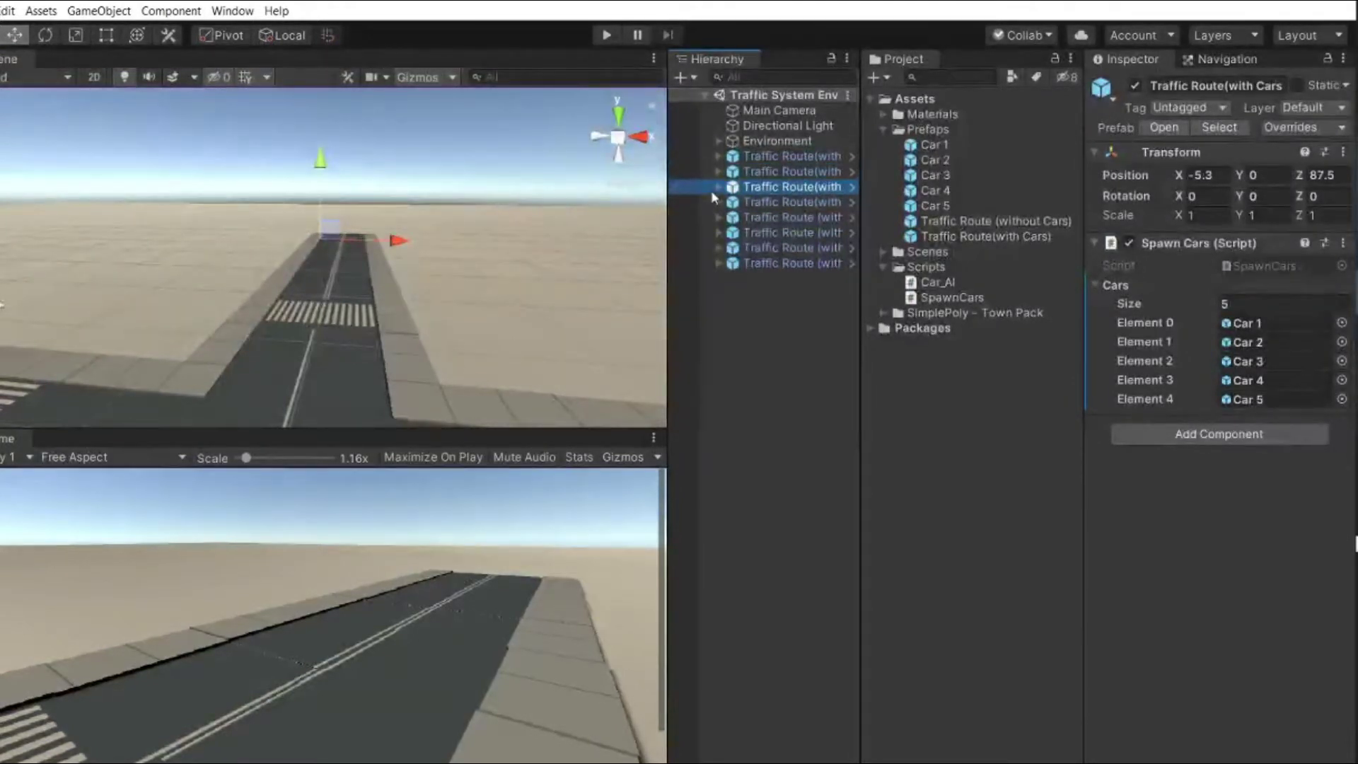
left_click(707, 173)
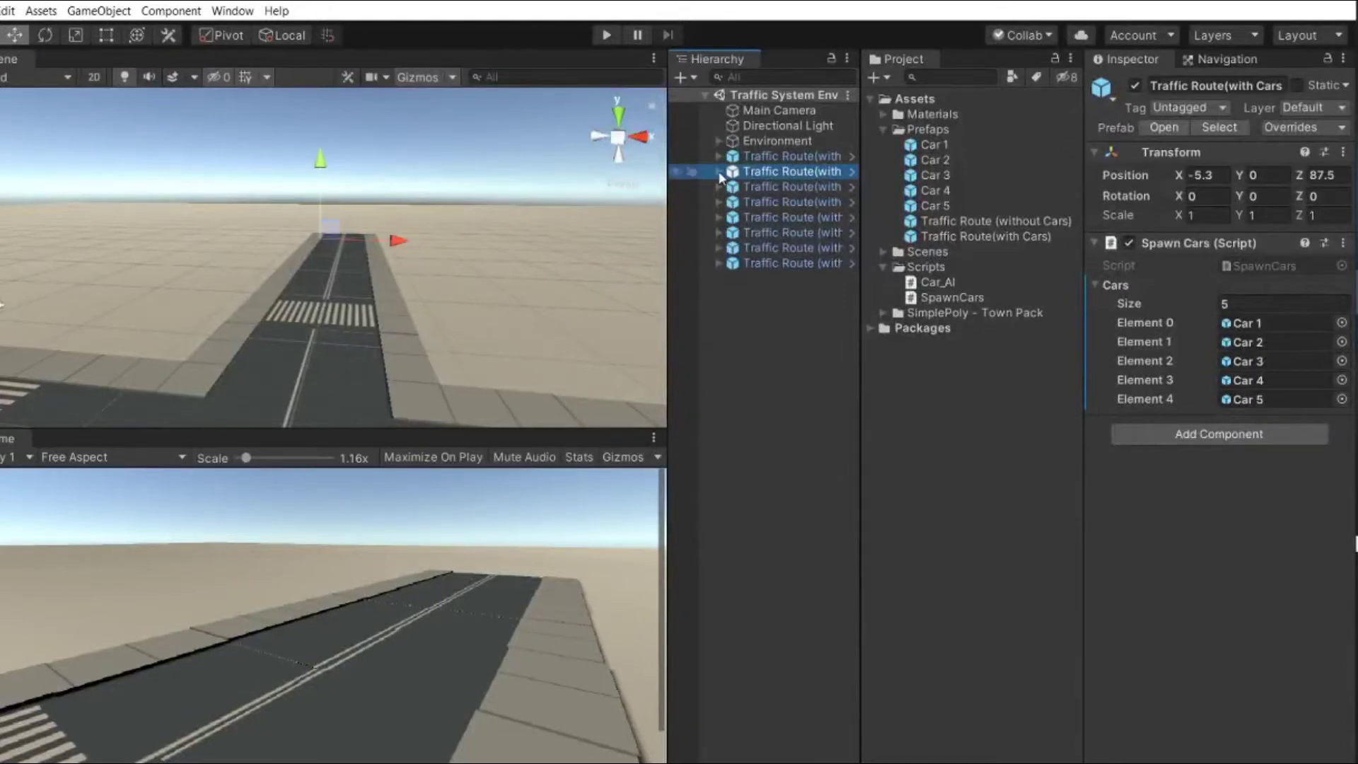
Expand the second traffic route and step through Waypoints 1 to 5
left_click(719, 172)
left_click(783, 186)
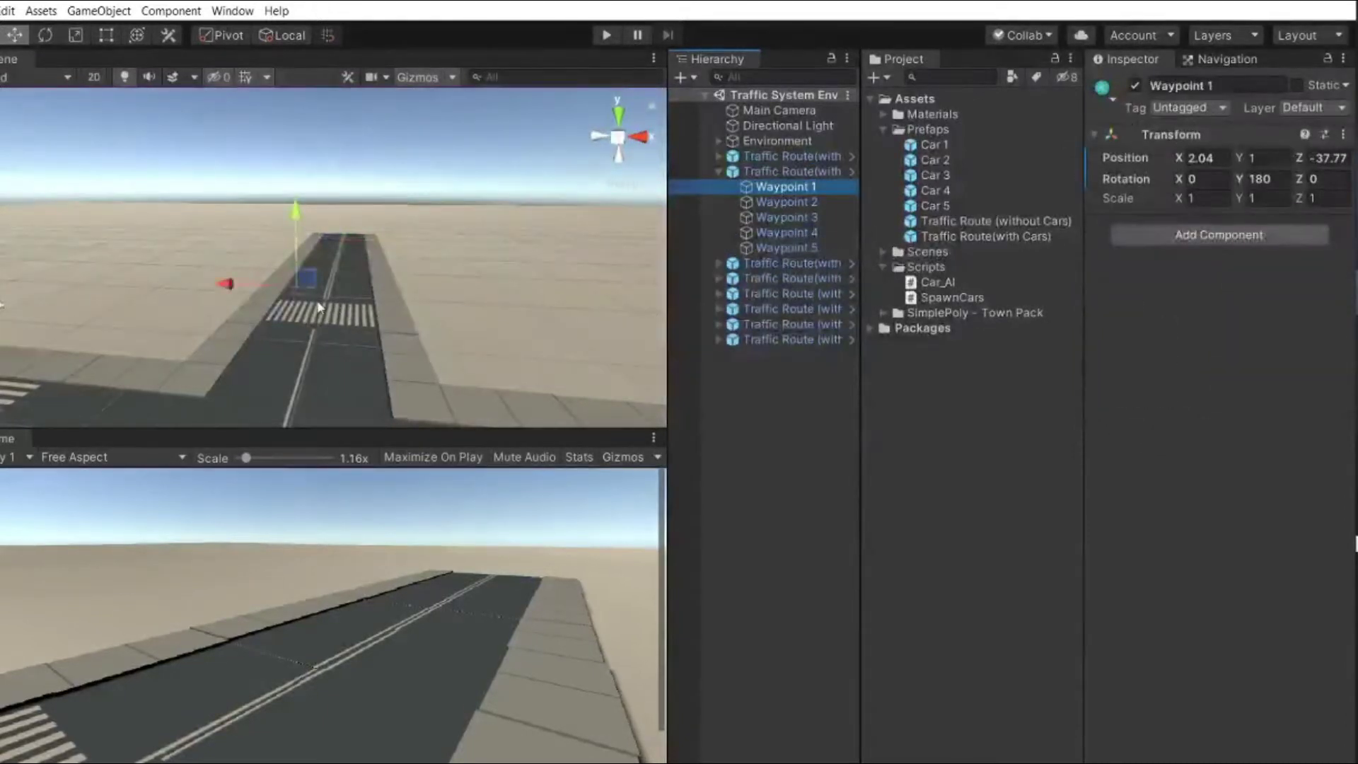
left_click(796, 204)
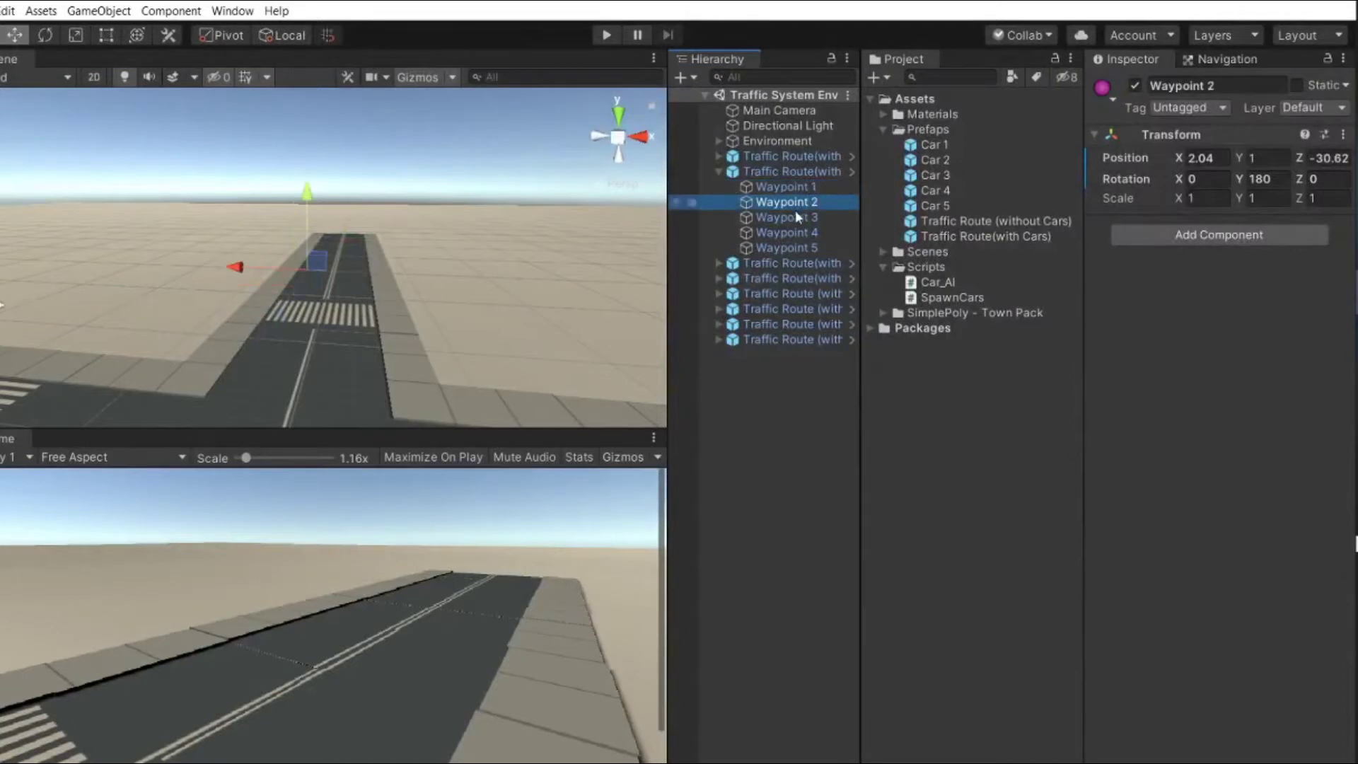
left_click(794, 218)
left_click(791, 230)
left_click(789, 247)
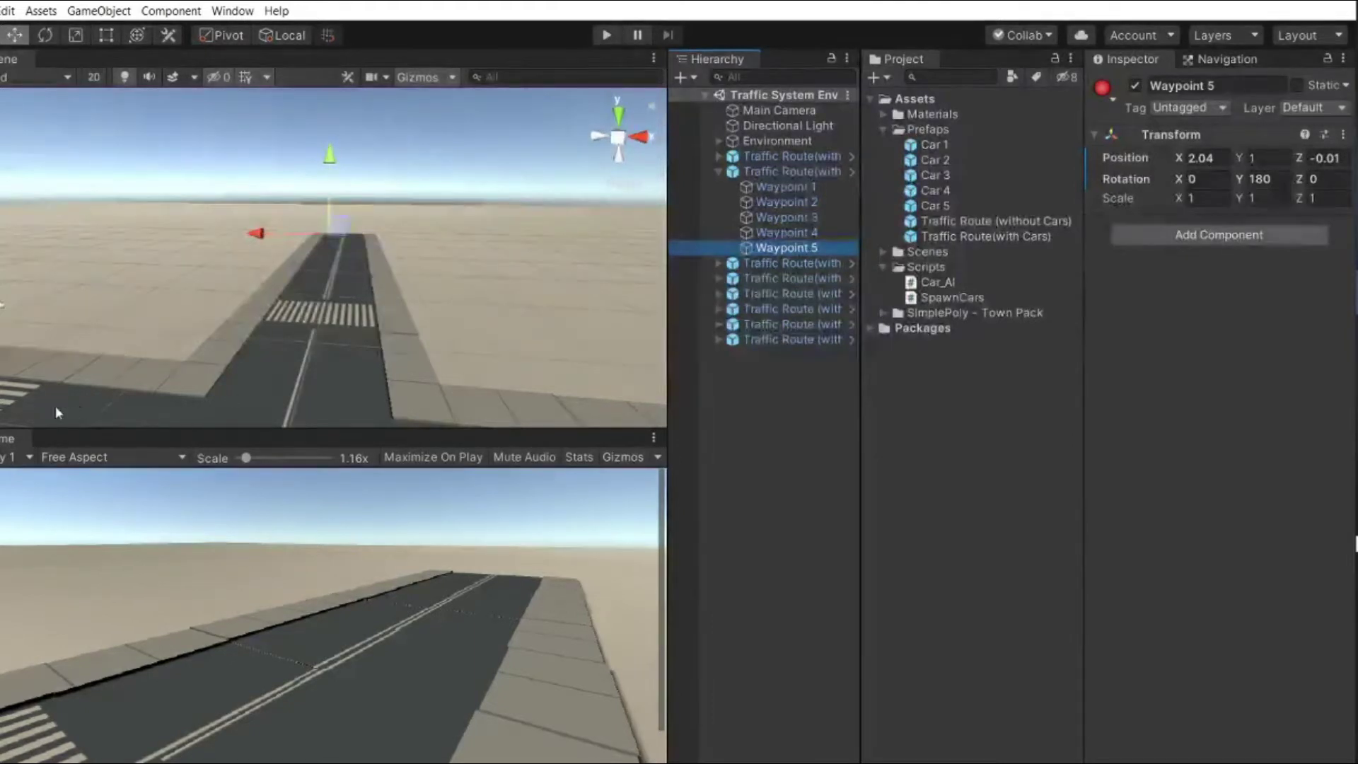
Review Waypoint 5 at X 2.04, Y 1, collapse the route, and reselect the first route
scroll(339, 340, "down", 3)
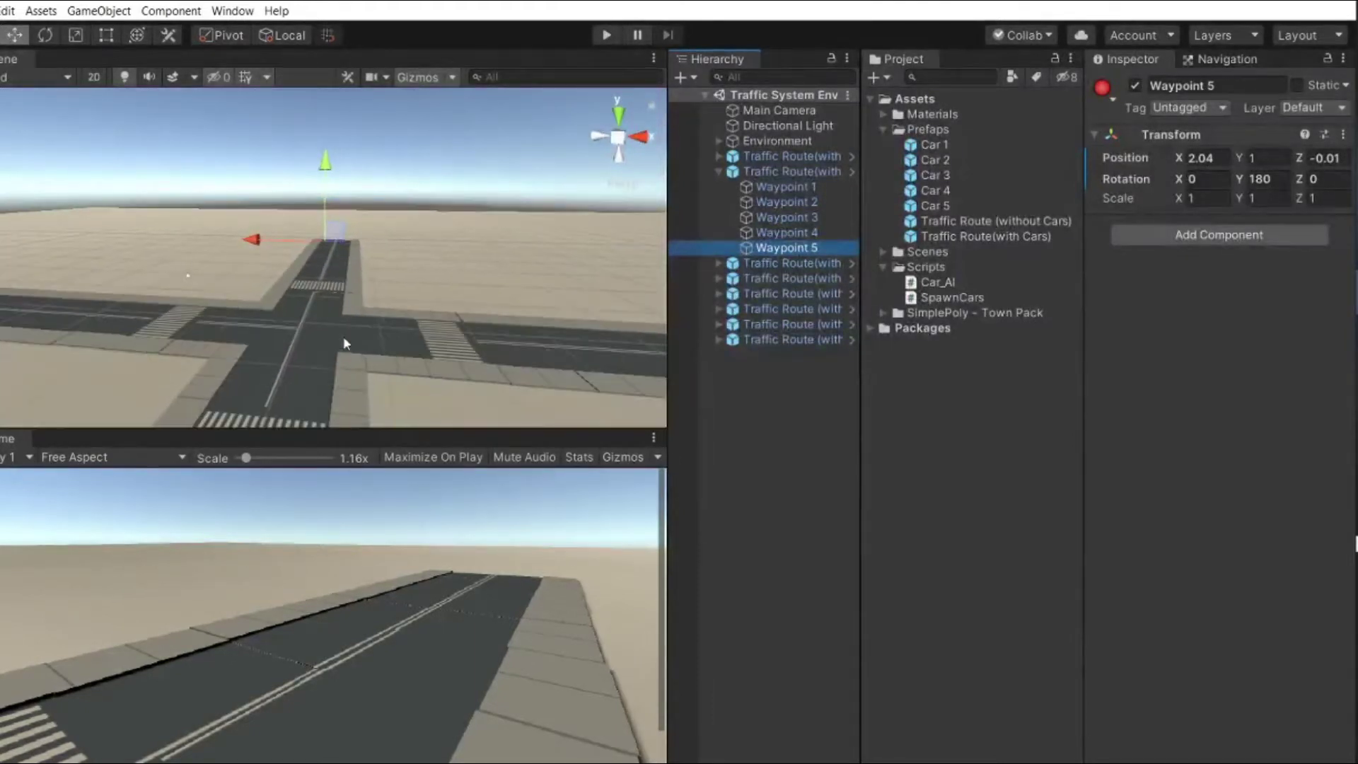
scroll(342, 332, "down", 1)
scroll(361, 336, "up", 2)
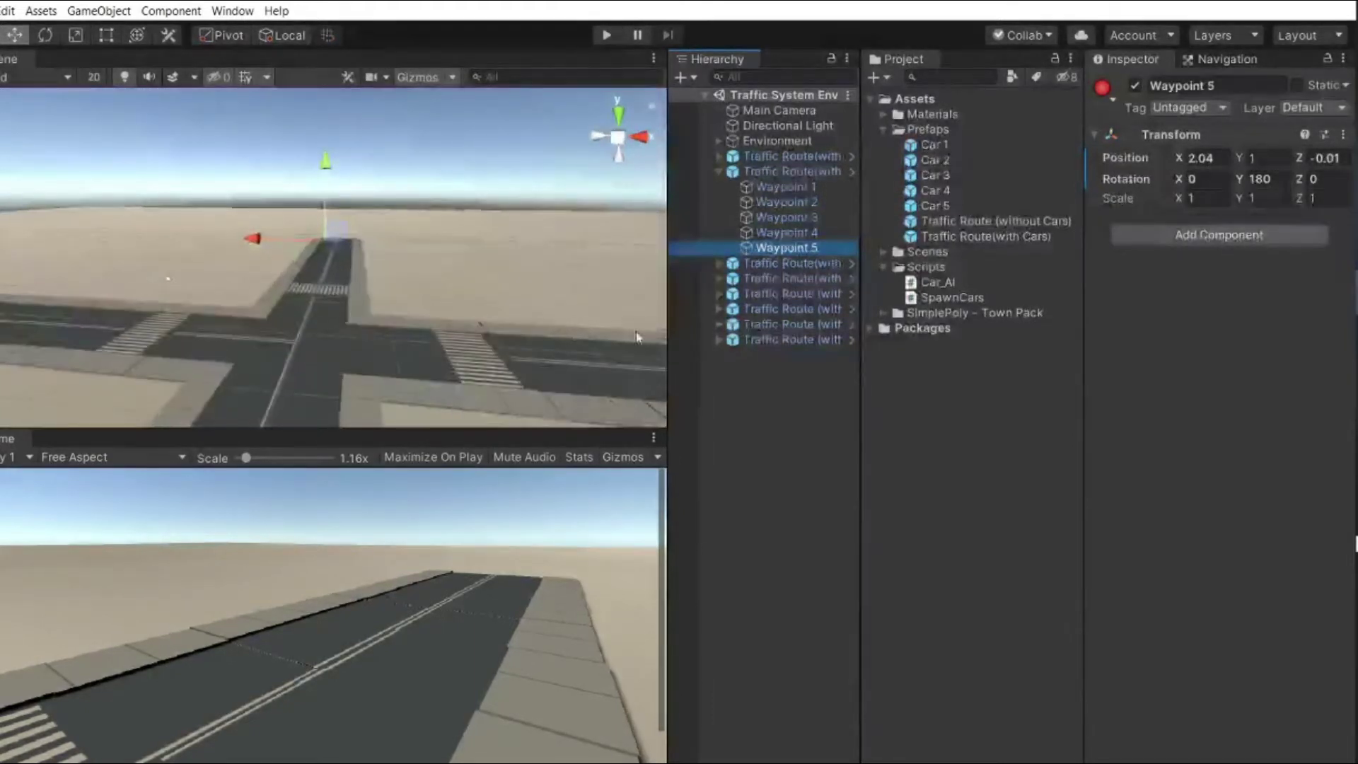
left_click(718, 171)
left_click(785, 156)
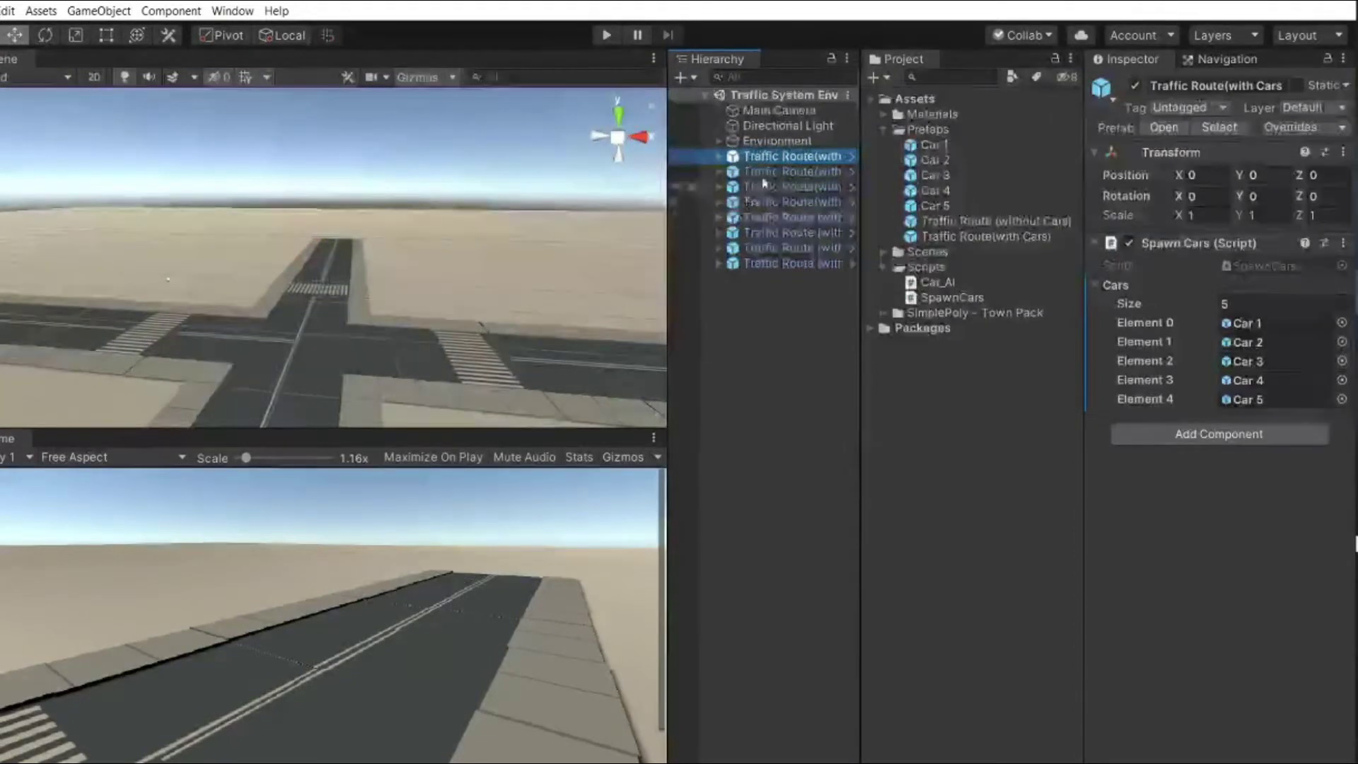
Frame the first traffic route and step through the second to fifth routes
double_click(780, 157)
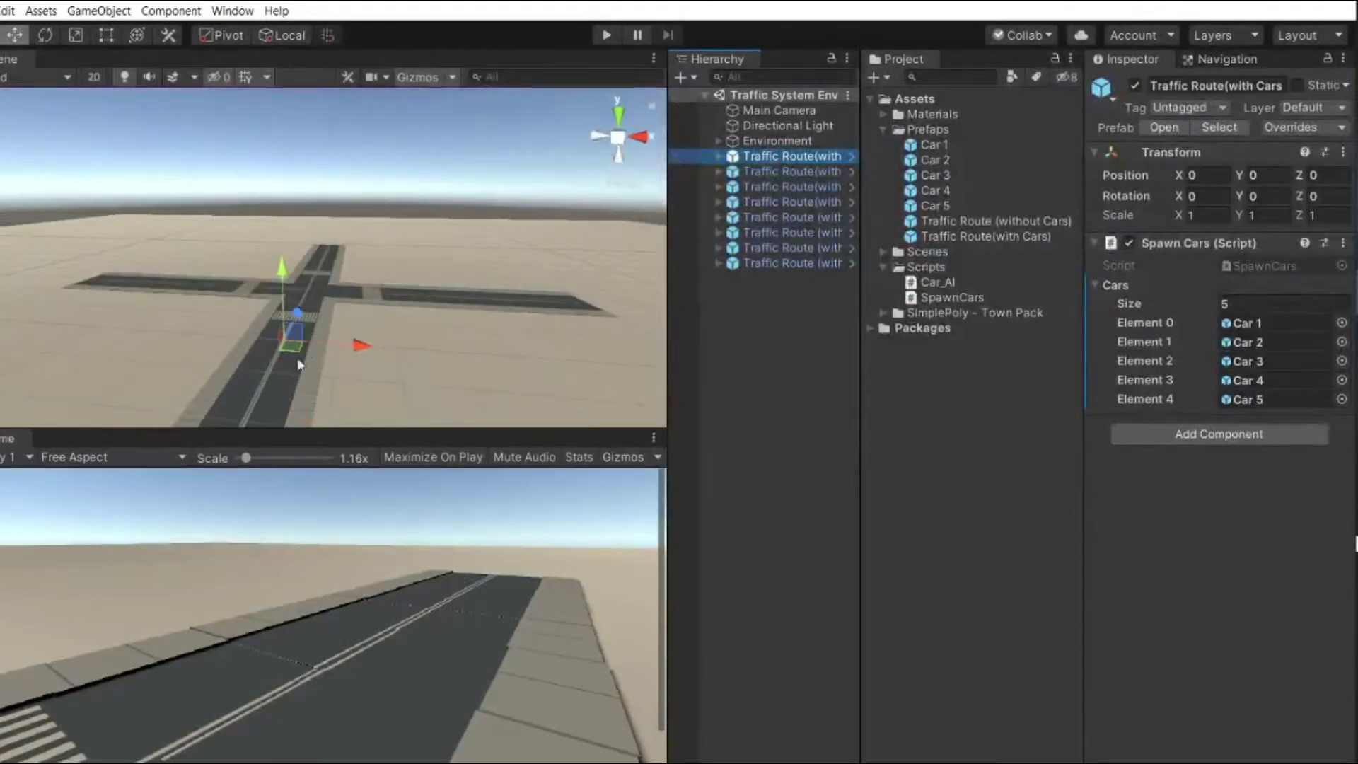
left_click(789, 172)
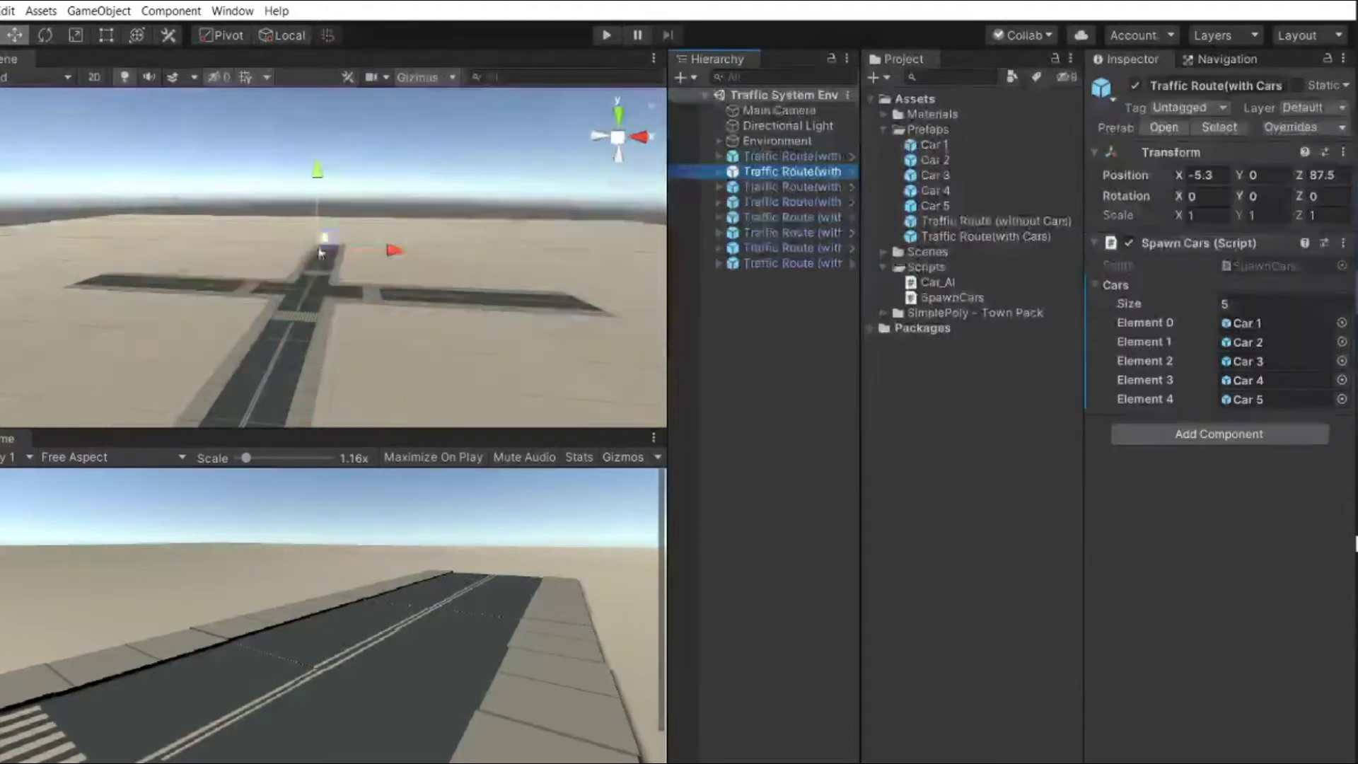
left_click(693, 187)
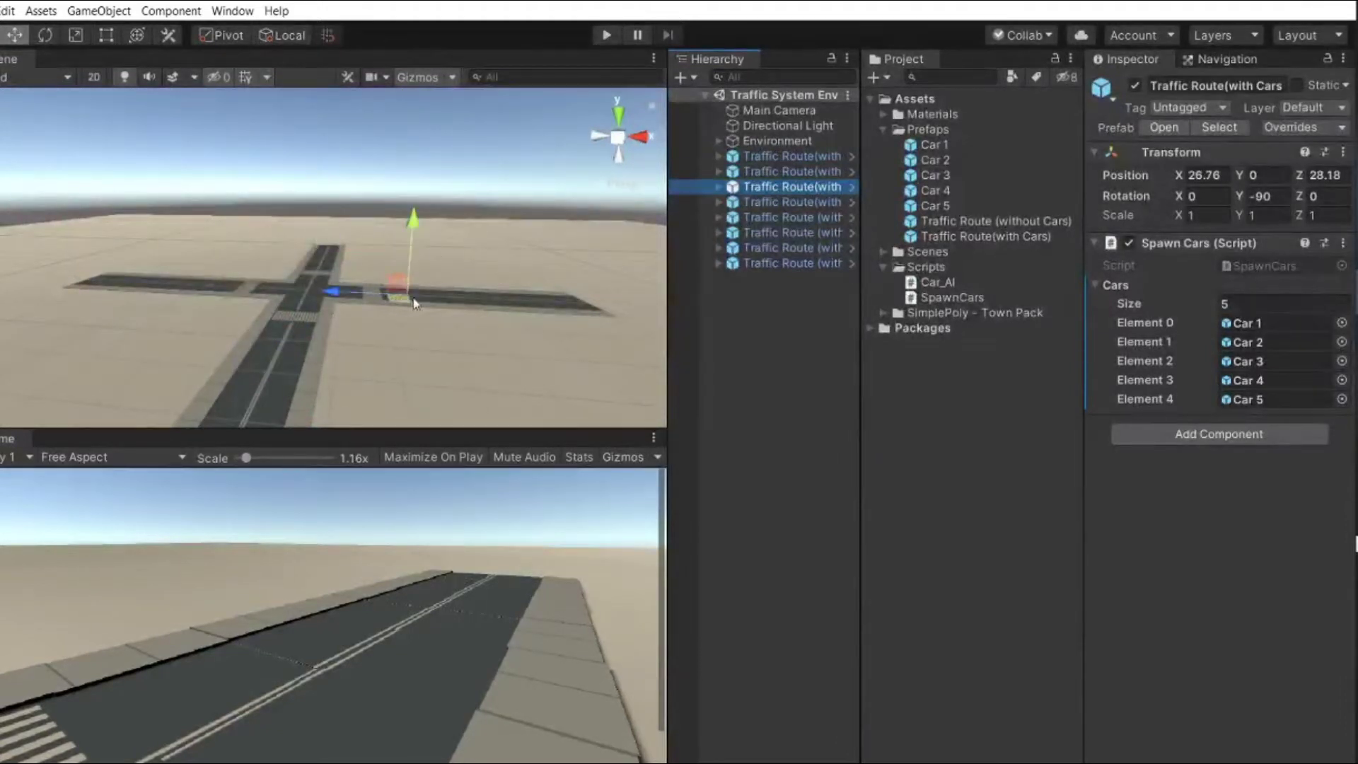
left_click(700, 203)
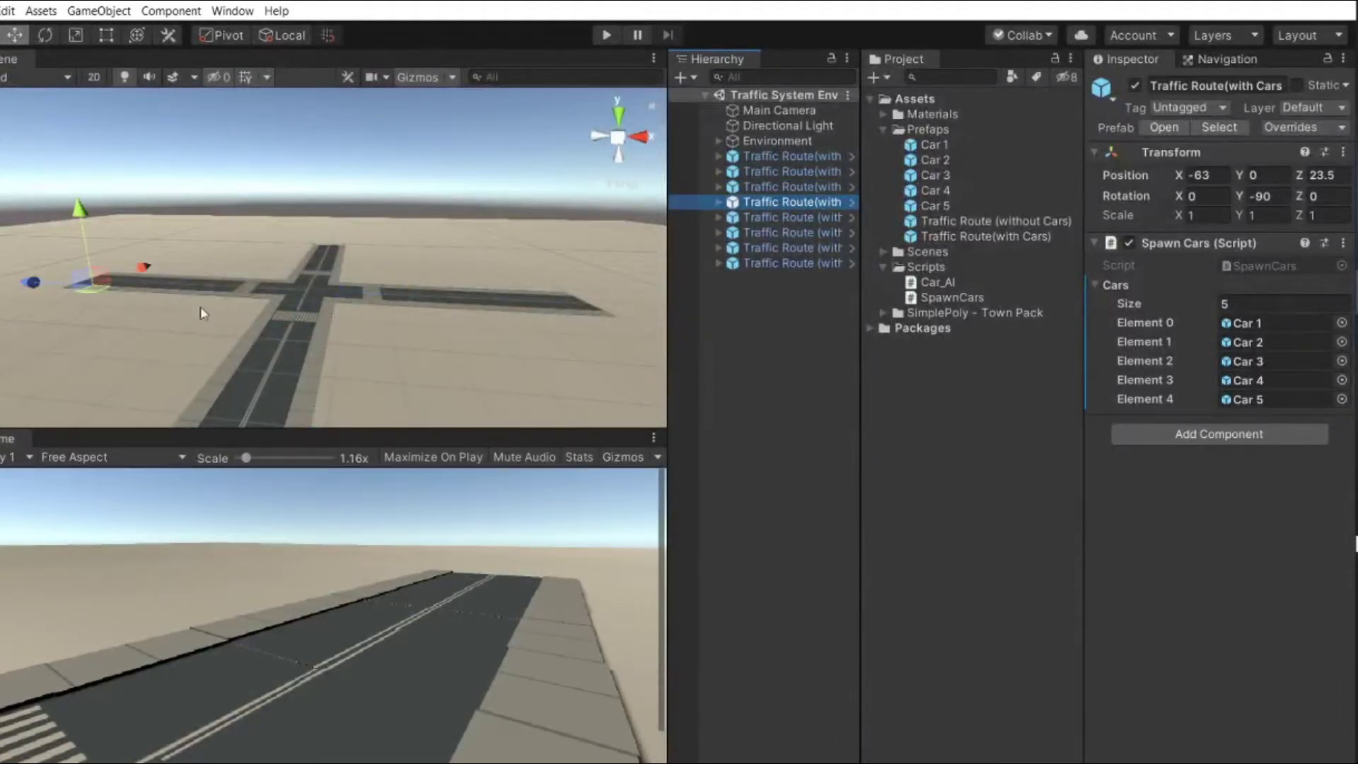
scroll(218, 299, "up", 5)
scroll(218, 295, "down", 2)
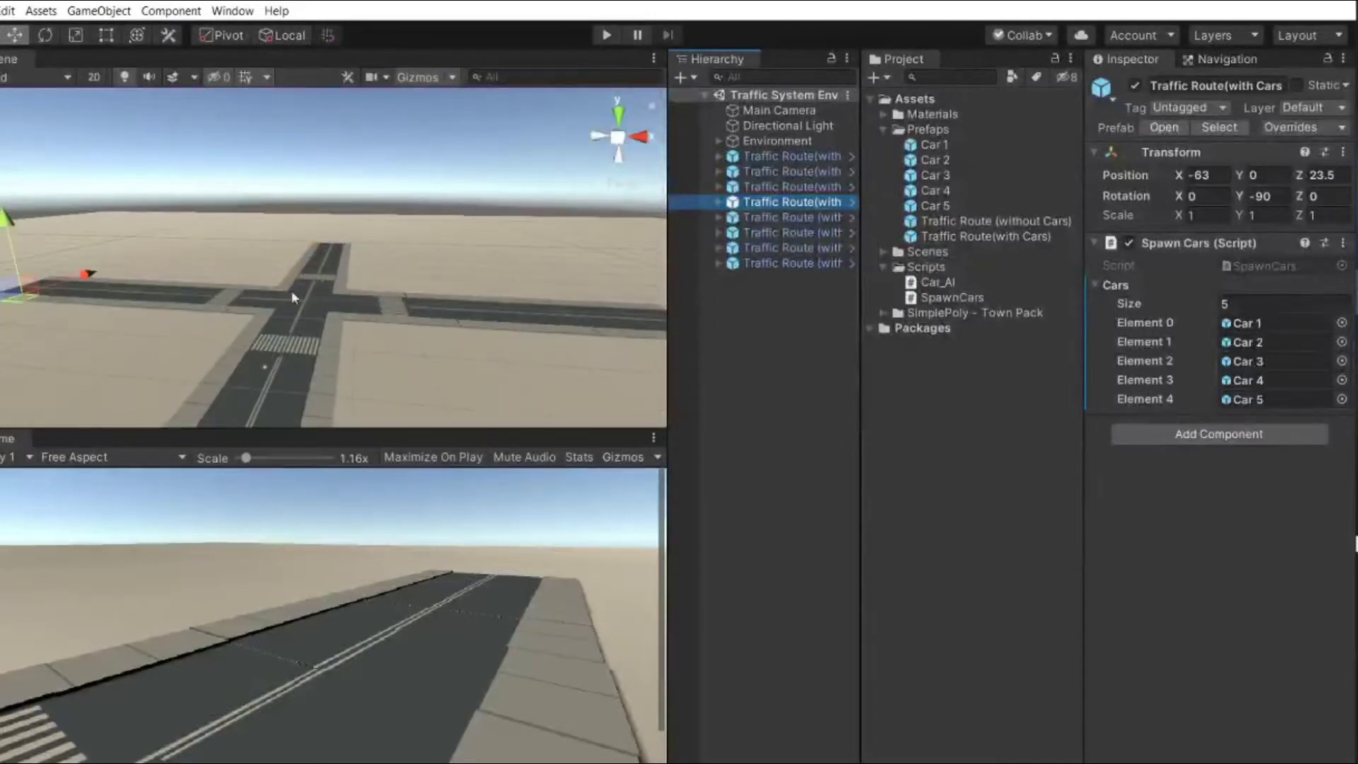
left_click(808, 218)
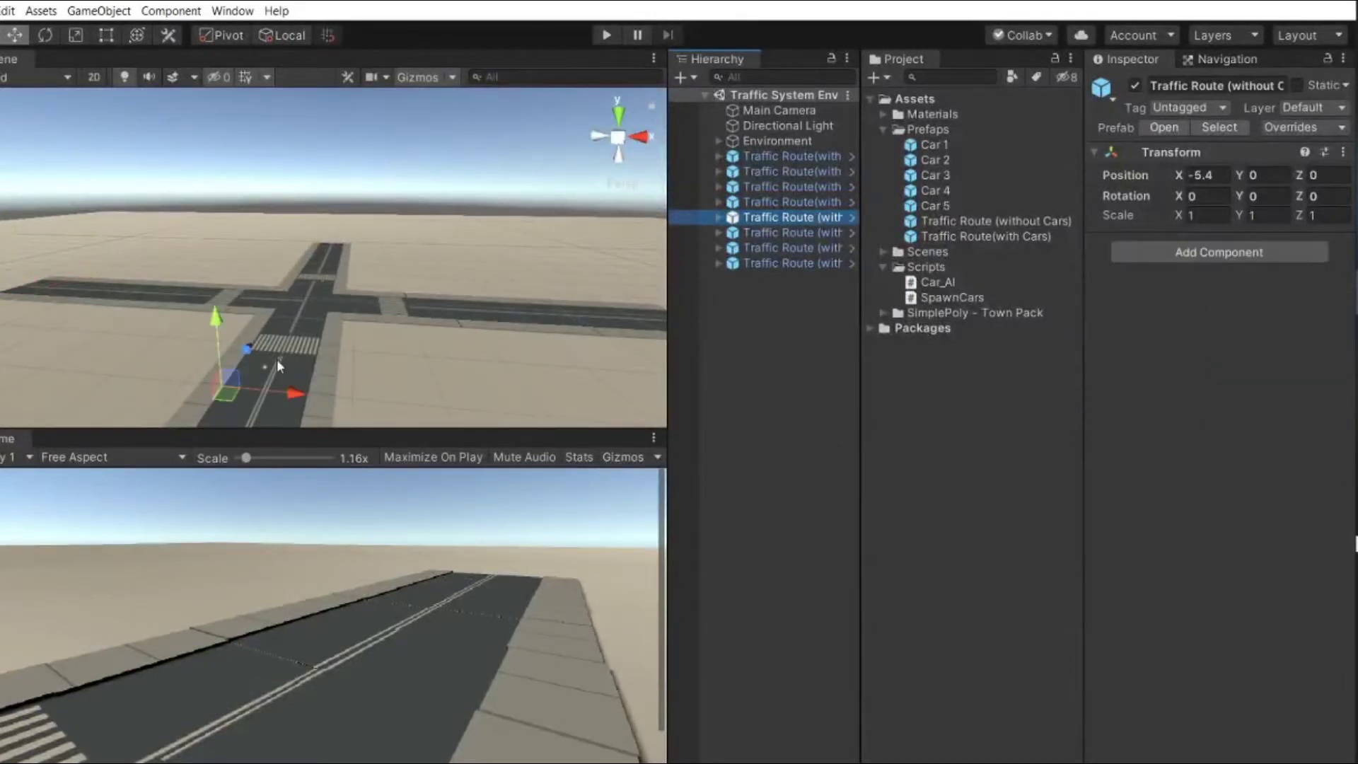
scroll(279, 361, "down", 3)
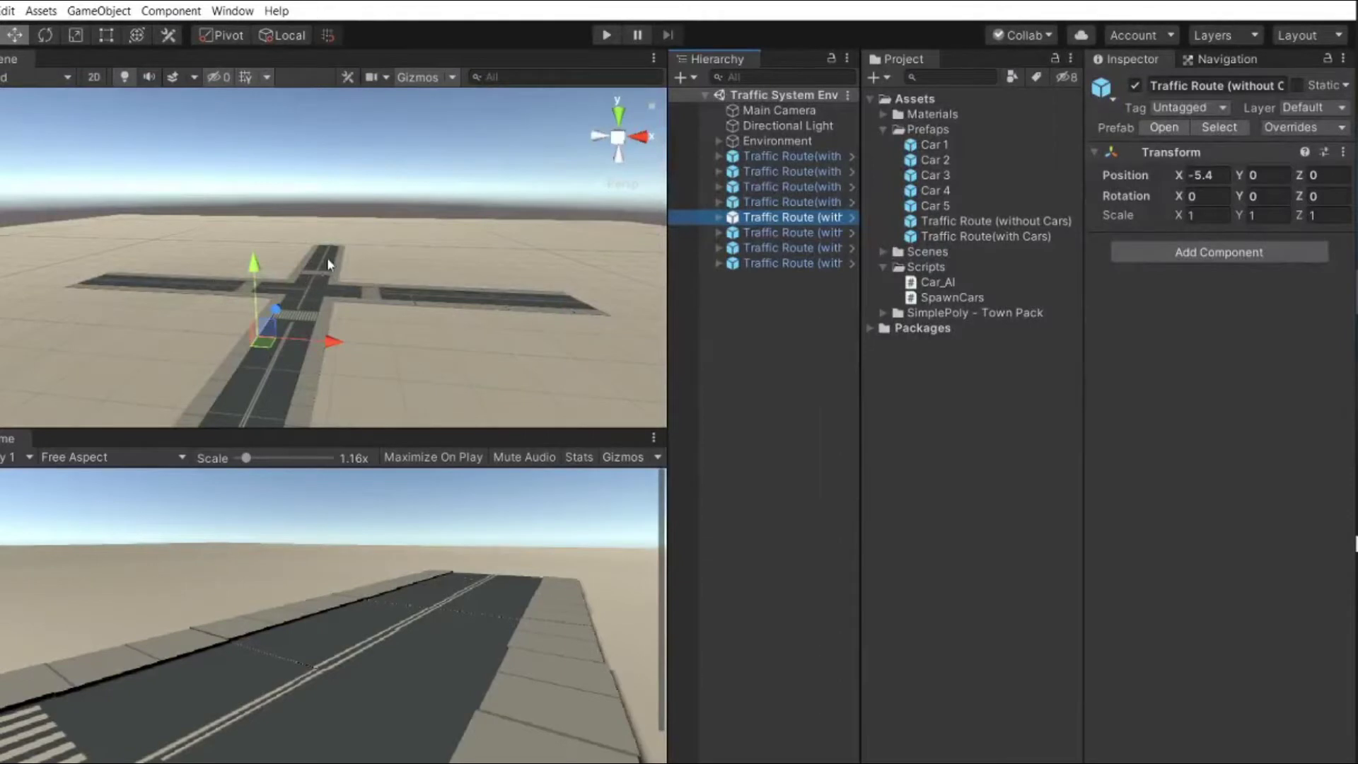
Check the remaining traffic routes, clear the selection, and pan and orbit around the crossroads
left_click(793, 234)
left_click(788, 249)
left_click(788, 260)
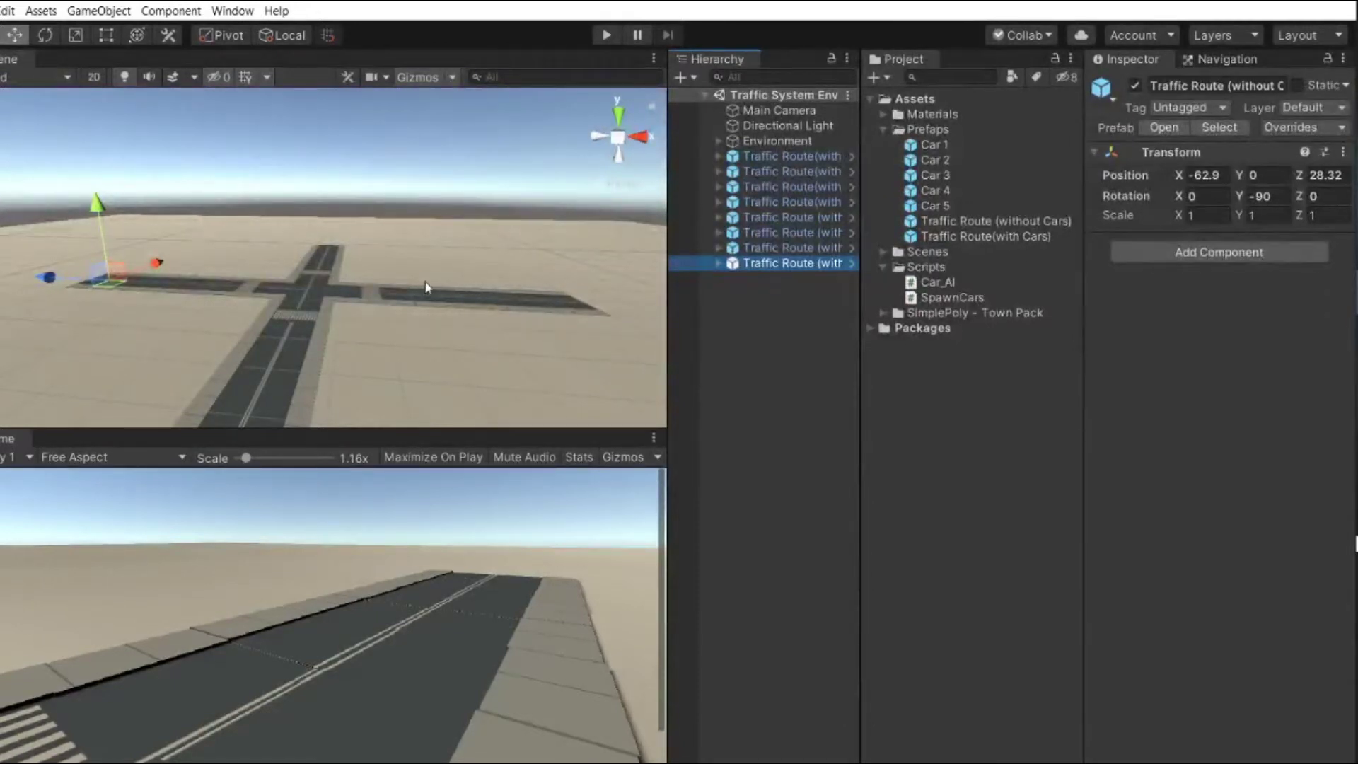
left_click(805, 315)
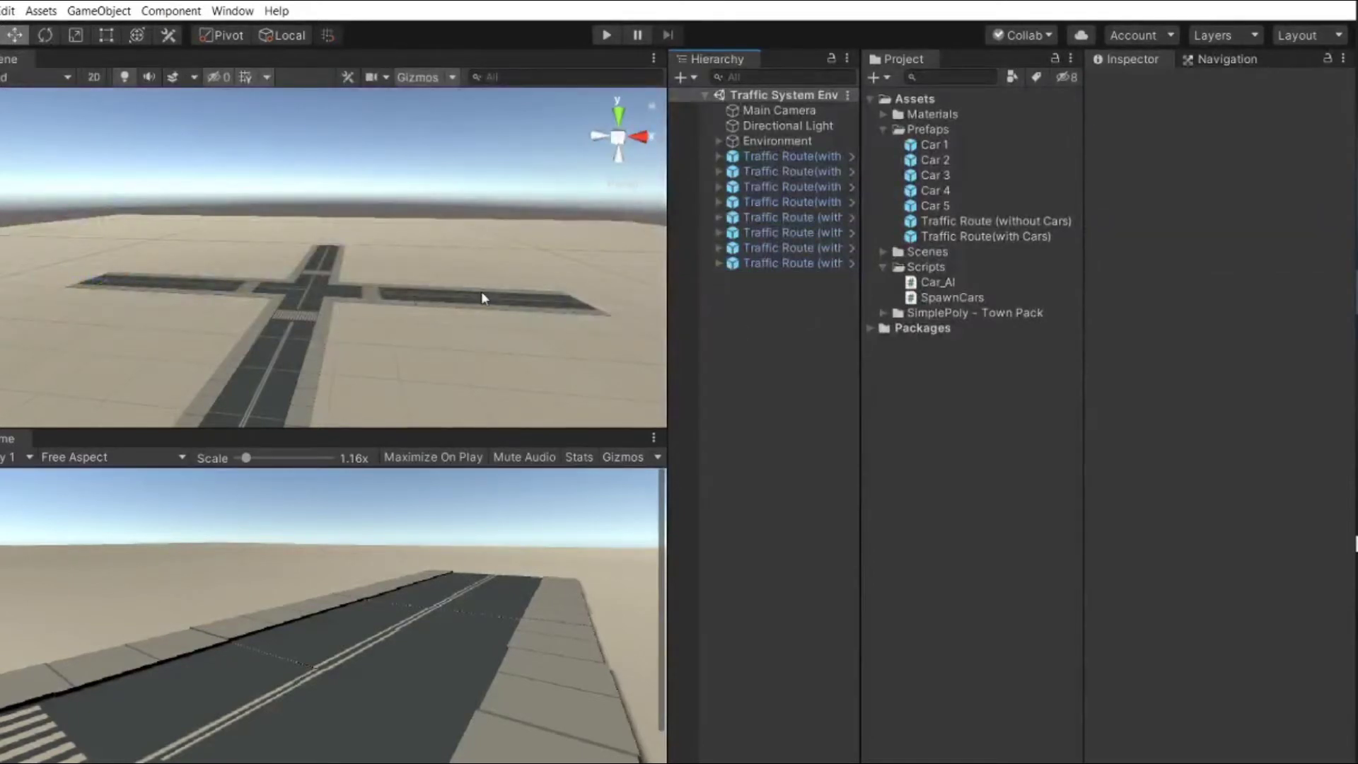
mouse_move(350, 287)
middle_mouse_down()
mouse_move(369, 323)
mouse_move(384, 318)
middle_mouse_up()
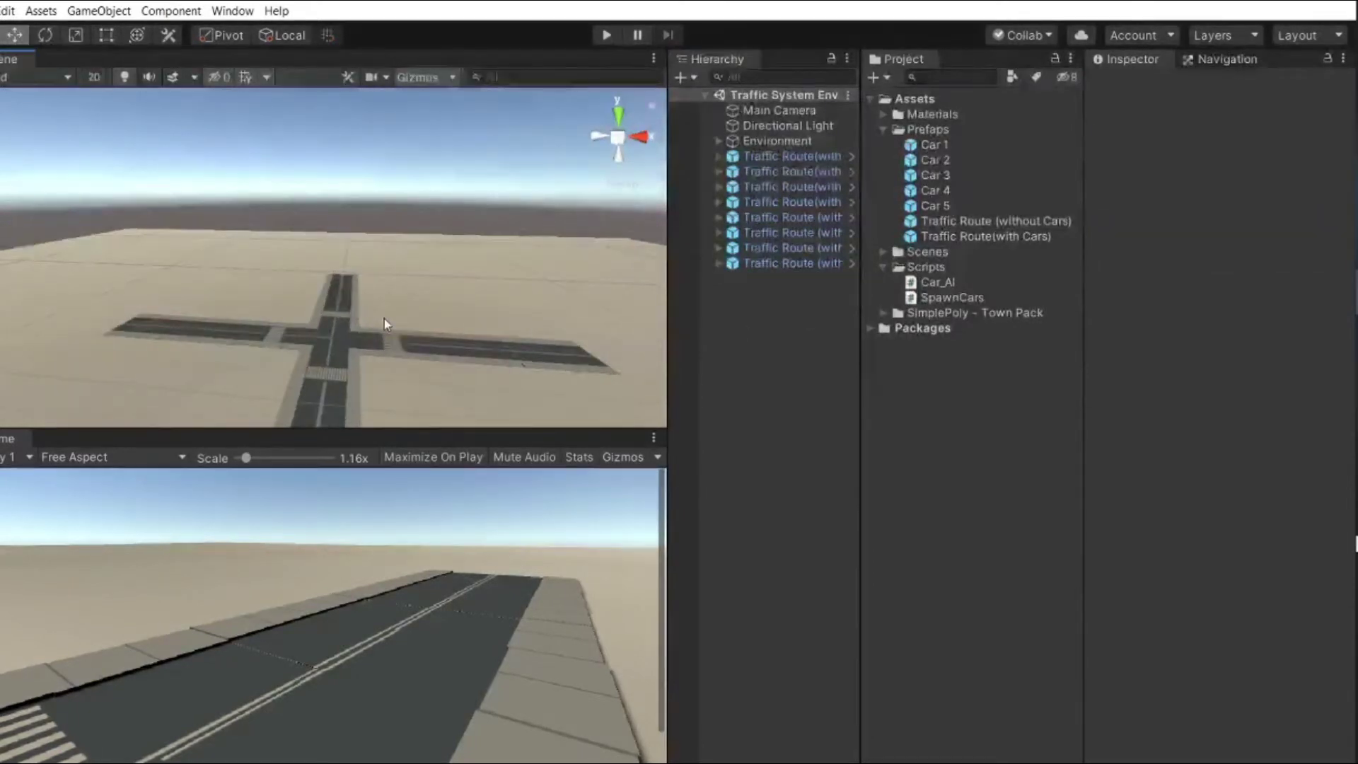
left_click_drag(384, 317, 417, 326, "alt")
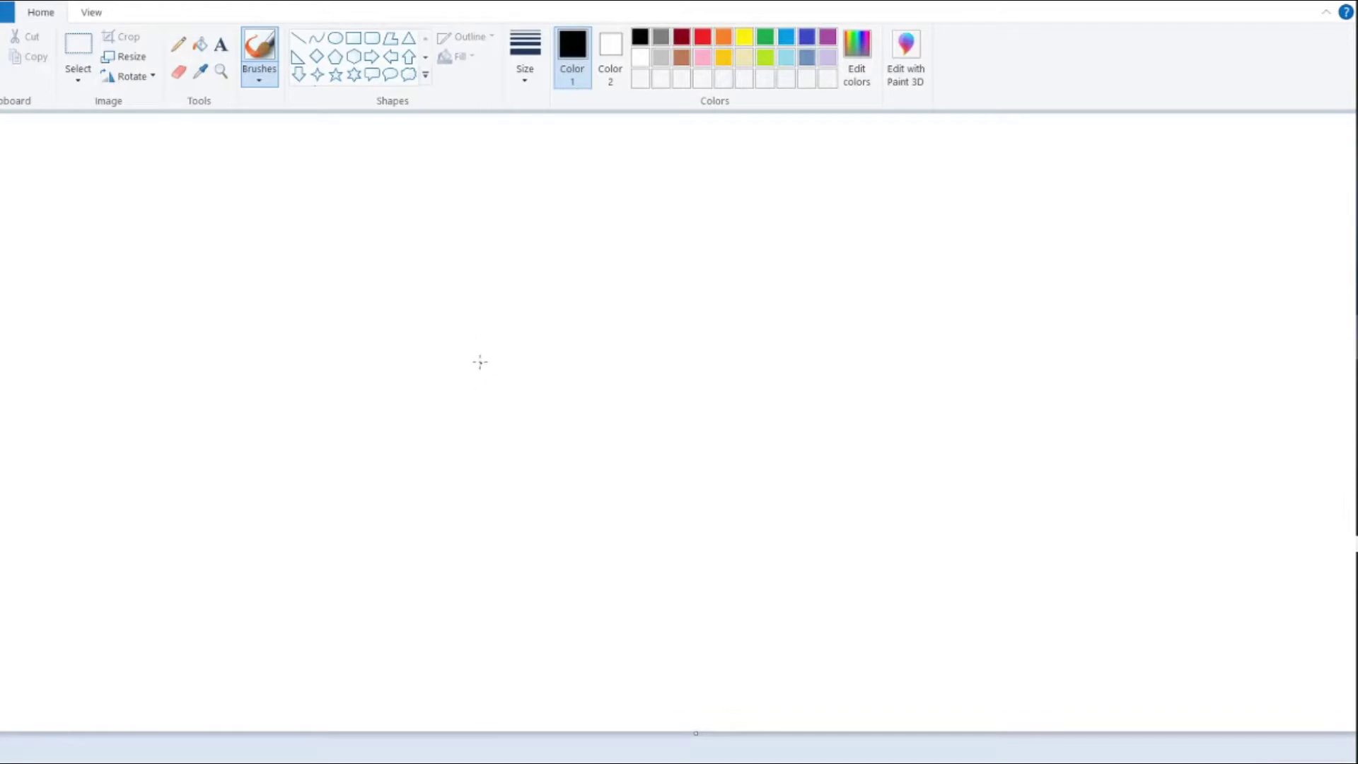
Draw the lower vertical road's two edges and its dashed centre line
left_click_drag(476, 544, 487, 609)
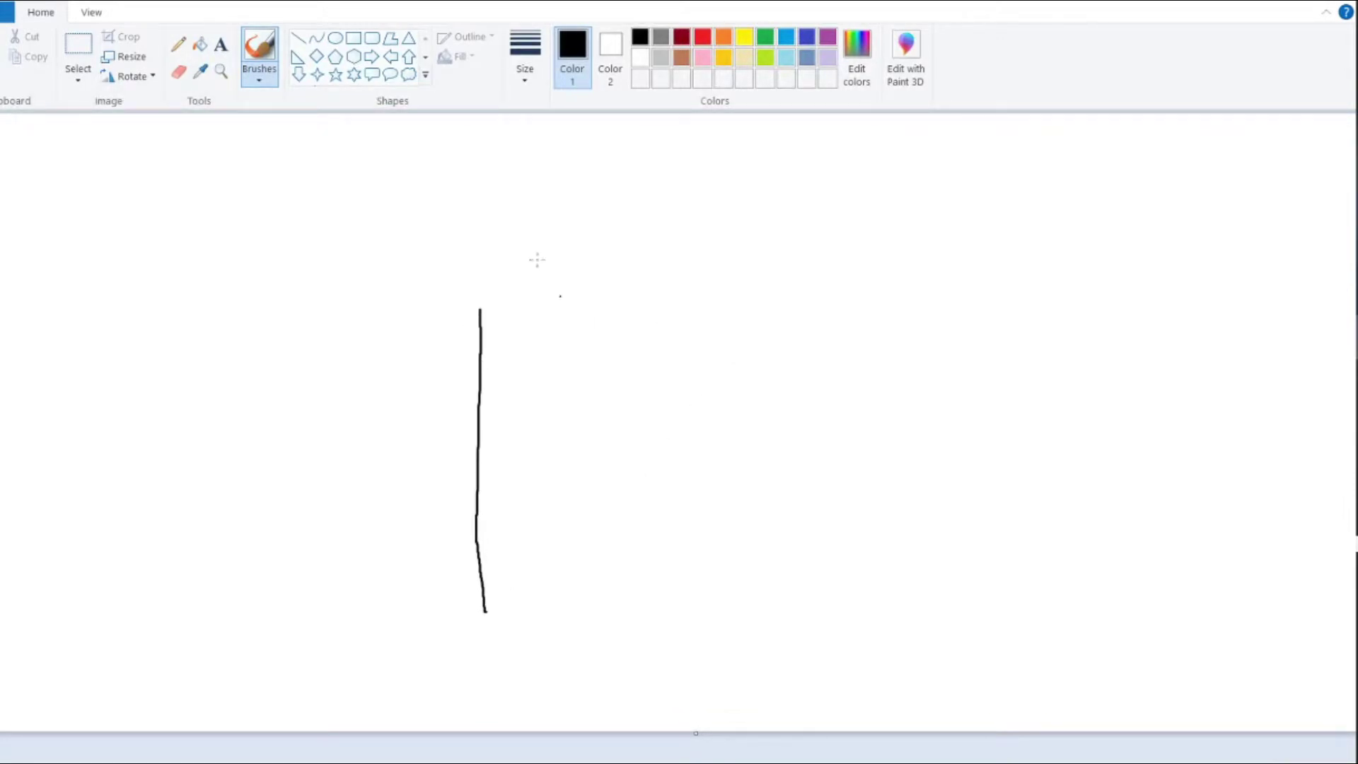
left_click_drag(566, 313, 568, 617)
left_click_drag(517, 321, 517, 327)
left_click_drag(515, 348, 517, 356)
left_click_drag(519, 376, 519, 382)
left_click_drag(519, 405, 519, 418)
left_click_drag(518, 442, 516, 453)
left_click_drag(517, 479, 517, 487)
left_click_drag(519, 512, 519, 520)
left_click_drag(518, 549, 517, 563)
Draw the left horizontal road's upper and lower edges and its centre line
left_click_drag(128, 314, 491, 309)
left_click_drag(111, 237, 493, 249)
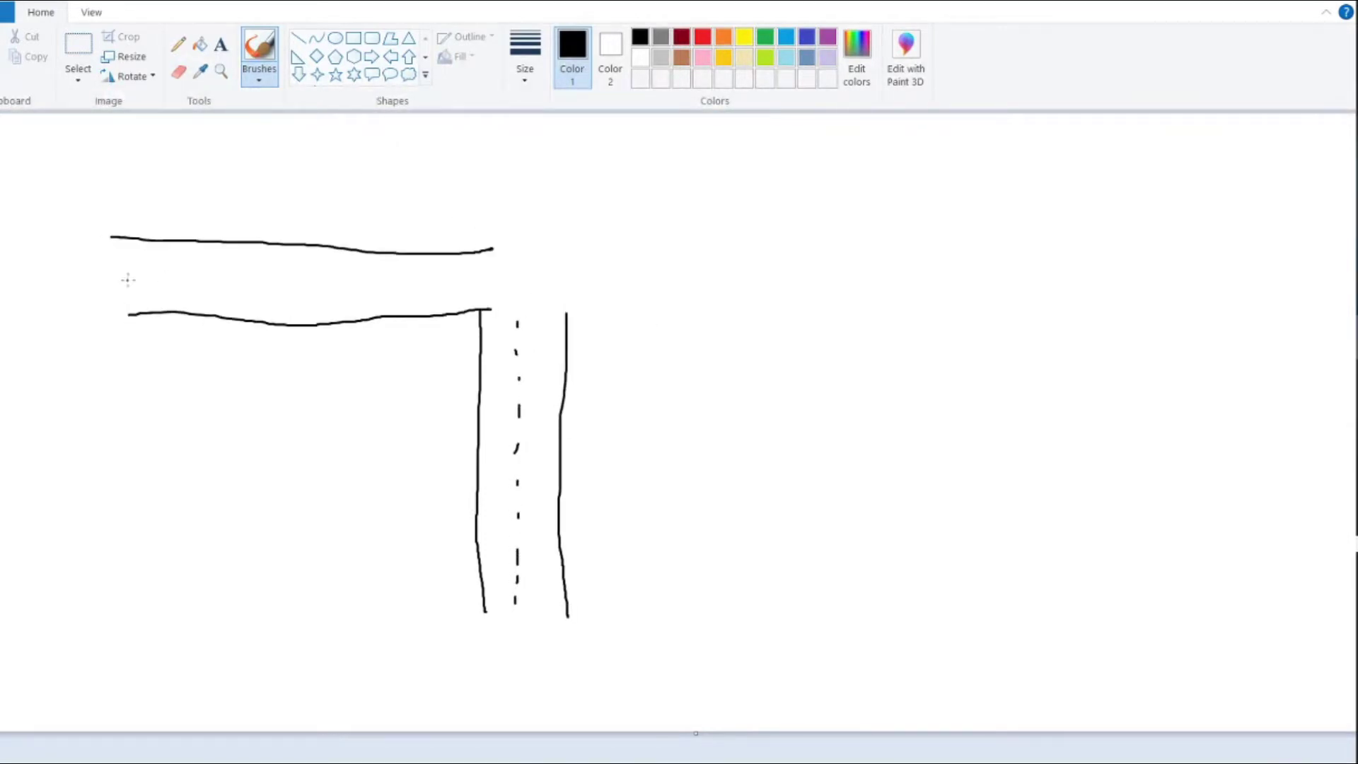
mouse_move(126, 280)
left_mouse_down()
mouse_move(463, 290)
mouse_move(491, 119)
left_mouse_up()
Draw the upper and right roads' edges with dashed centre lines
left_click_drag(566, 248, 573, 141)
left_click_drag(566, 247, 857, 221)
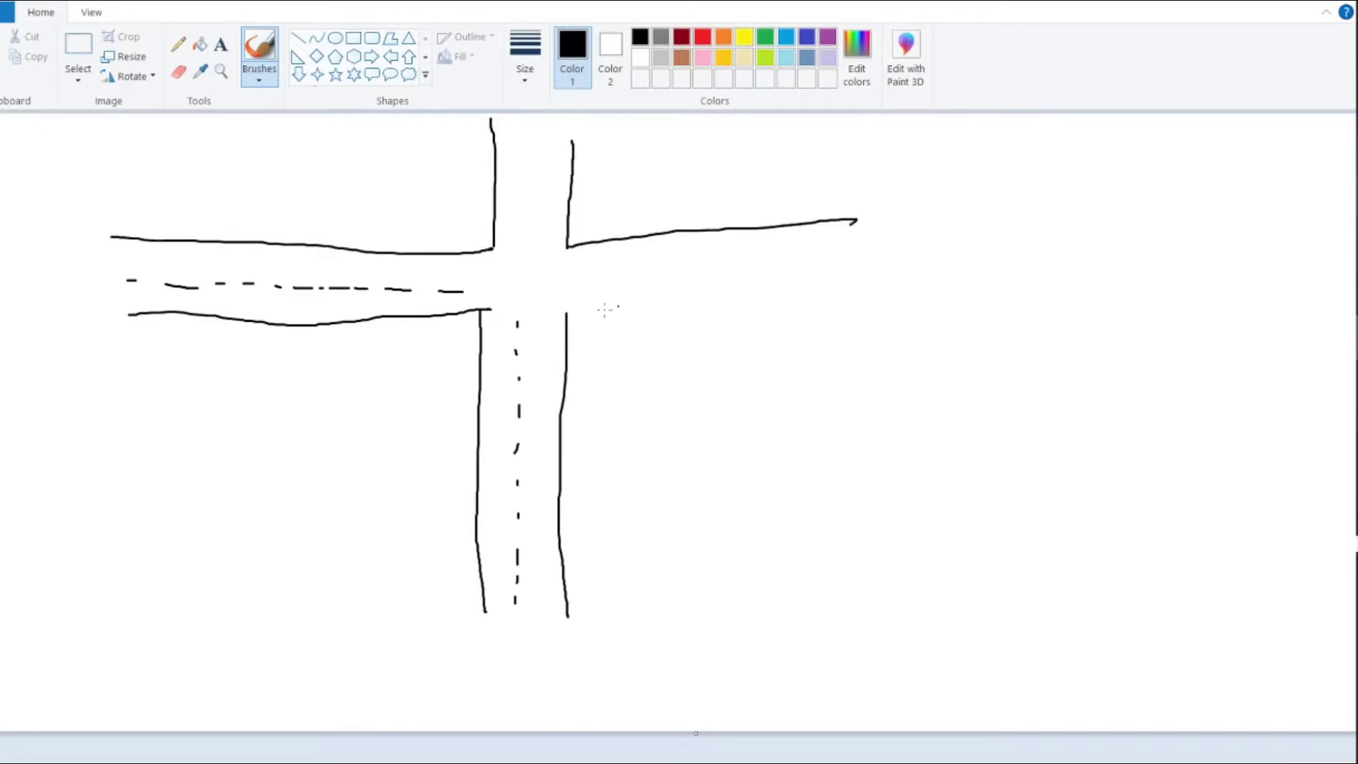
left_click_drag(588, 310, 969, 292)
left_click_drag(595, 277, 925, 260)
left_click_drag(534, 129, 533, 138)
left_click_drag(532, 149, 532, 163)
left_click_drag(531, 169, 529, 187)
left_click_drag(530, 193, 530, 208)
left_click_drag(529, 213, 530, 226)
left_click_drag(531, 230, 530, 240)
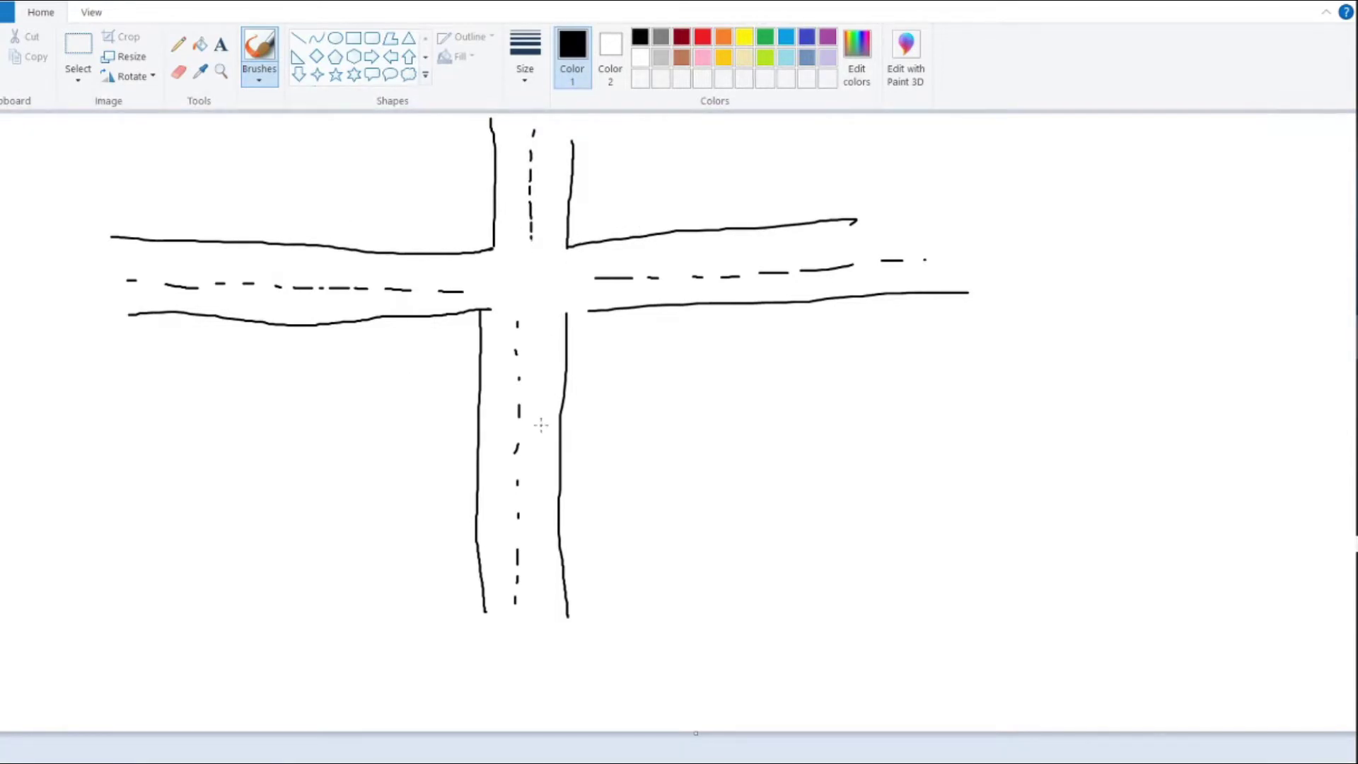
Tick a lane on each of the four roads
left_click_drag(536, 423, 552, 406)
left_click_drag(506, 191, 517, 185)
mouse_move(309, 312)
left_mouse_down()
mouse_move(324, 325)
mouse_move(362, 299)
left_mouse_up()
left_click_drag(640, 259, 678, 248)
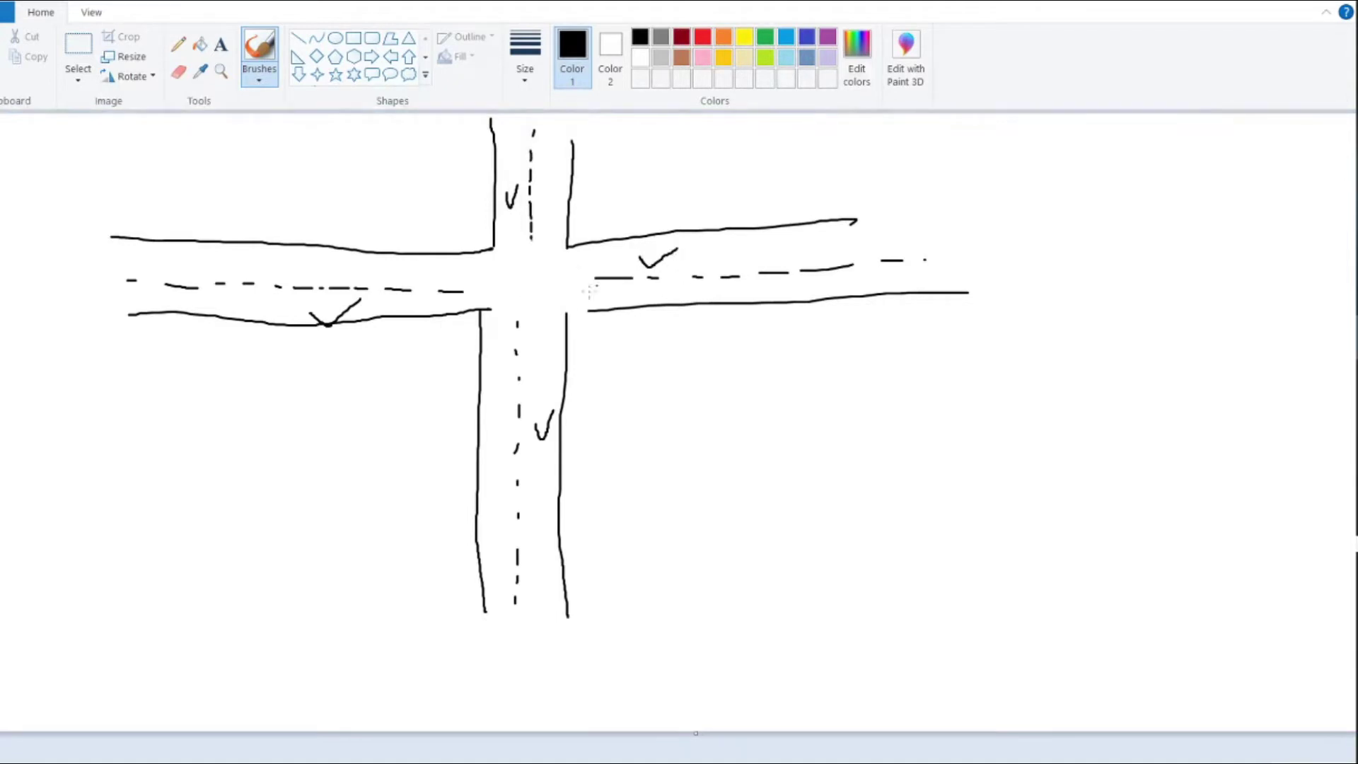
Draw four oval cars on the lower road with an upward arrow through them
mouse_move(531, 580)
left_mouse_down()
mouse_move(542, 594)
mouse_move(537, 575)
left_mouse_up()
mouse_move(538, 500)
left_mouse_down()
mouse_move(541, 480)
mouse_move(537, 501)
left_mouse_up()
left_click_drag(546, 428, 546, 433)
left_click_drag(542, 375, 546, 331)
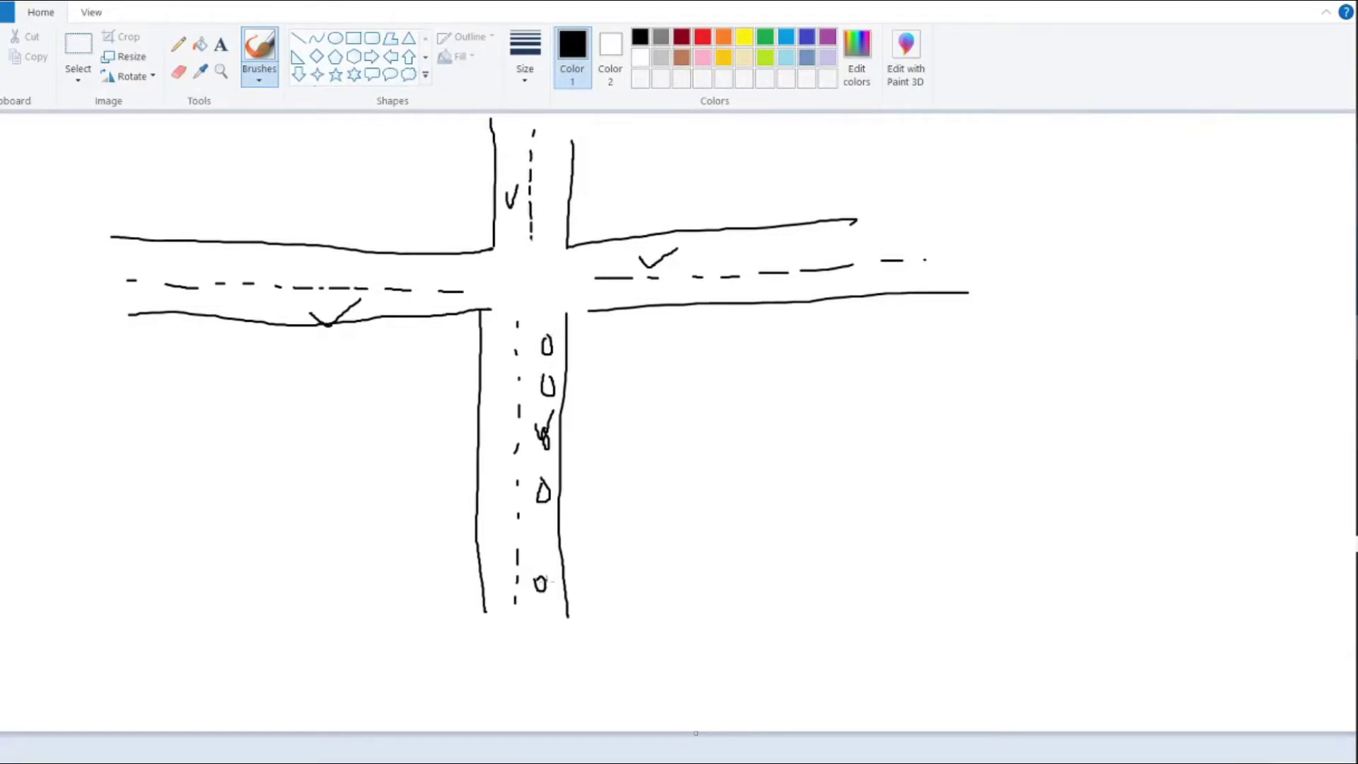
left_click_drag(544, 583, 548, 502)
left_click_drag(544, 478, 545, 350)
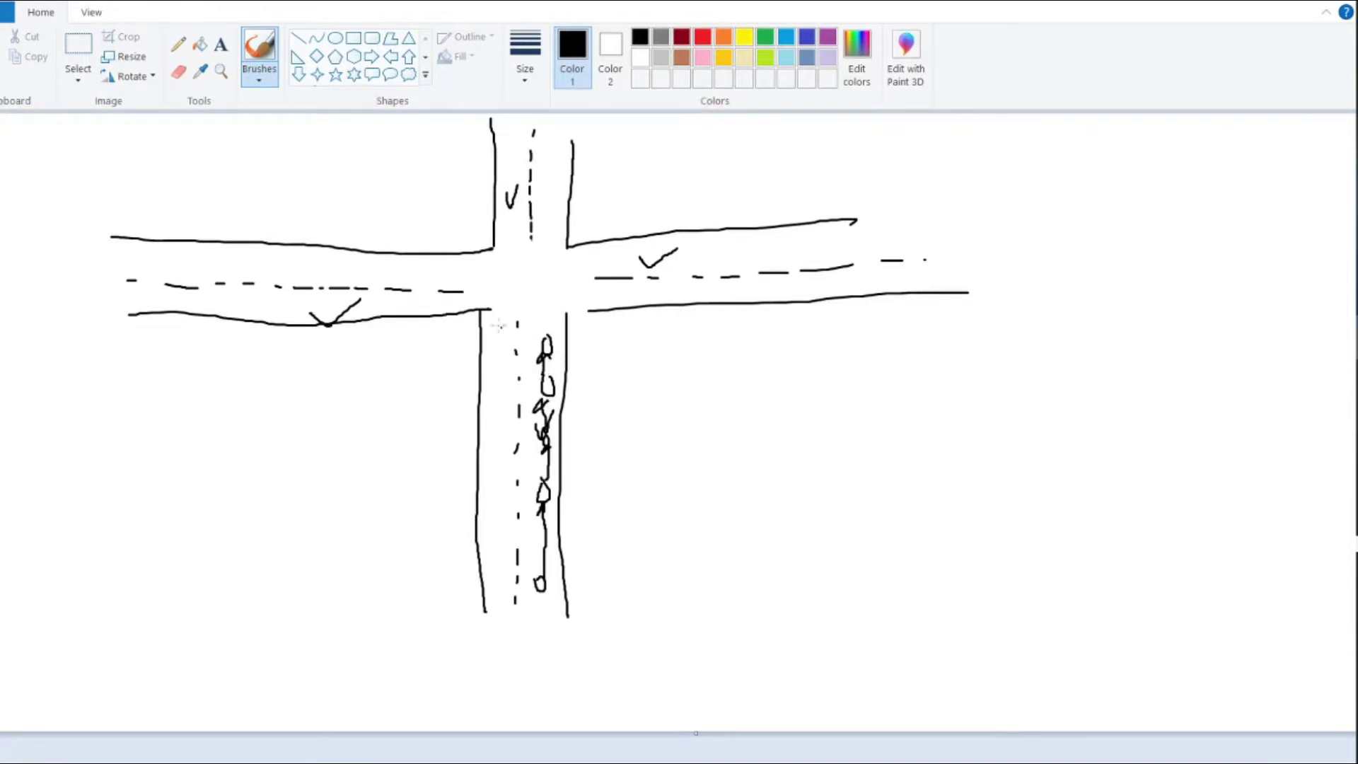
Draw five cars on the left road and their curved path into the junction
left_click_drag(472, 269, 474, 271)
left_click_drag(375, 266, 285, 258)
left_click_drag(200, 252, 145, 255)
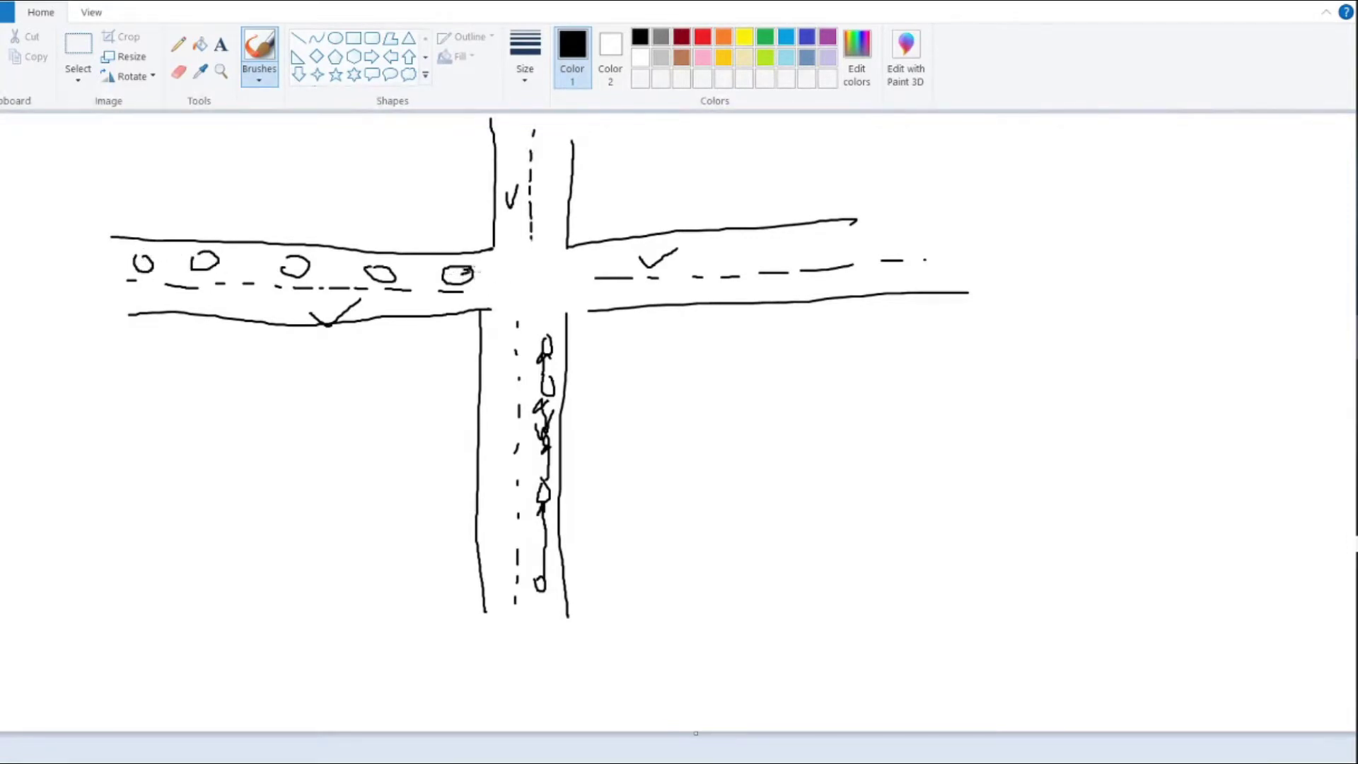
mouse_move(488, 270)
left_mouse_down()
mouse_move(546, 331)
mouse_move(555, 311)
left_mouse_up()
Add an upper-road car, routes through the circled waypoint 1, and an arrowhead
mouse_move(549, 222)
left_mouse_down()
mouse_move(551, 324)
mouse_move(565, 292)
mouse_move(577, 305)
mouse_move(562, 322)
mouse_move(575, 311)
mouse_move(534, 300)
mouse_move(643, 354)
mouse_move(624, 368)
mouse_move(656, 383)
mouse_move(737, 351)
left_mouse_up()
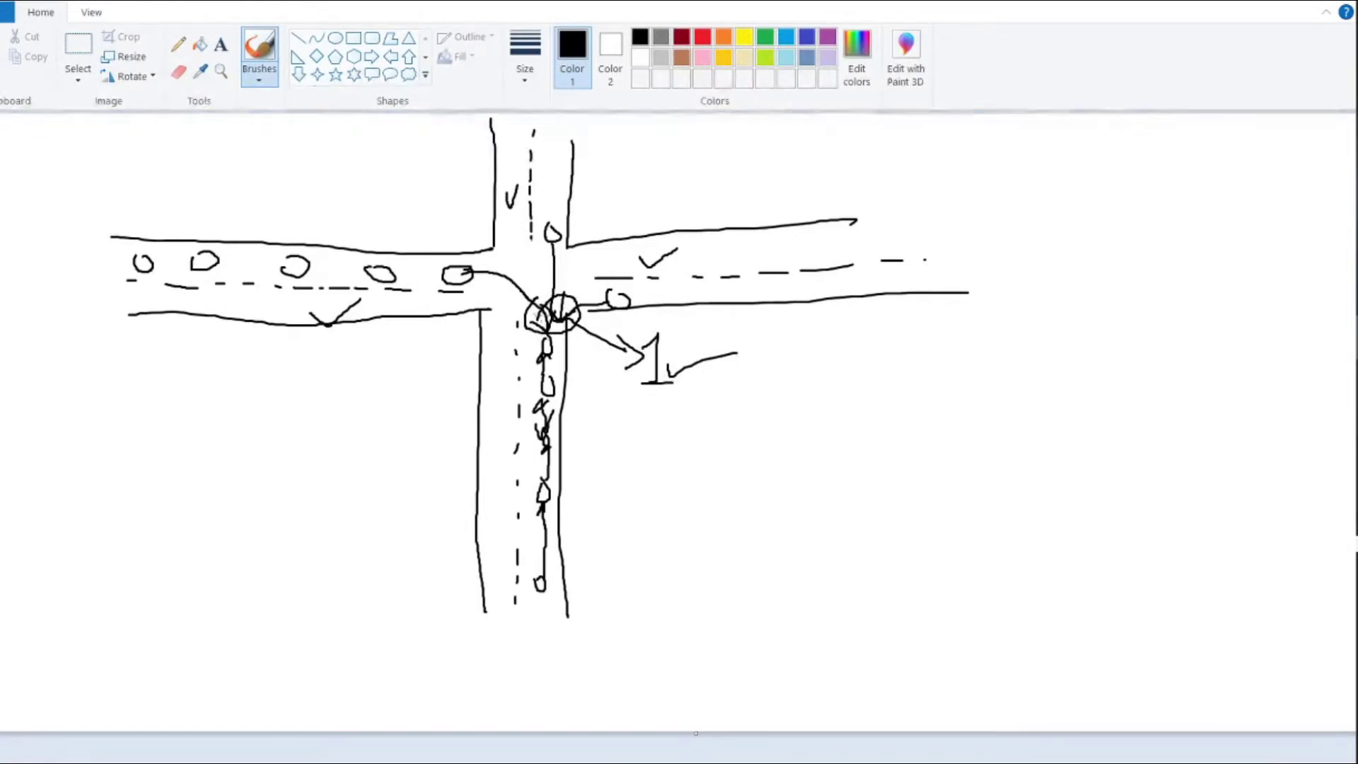
mouse_move(542, 324)
left_mouse_down()
mouse_move(552, 346)
mouse_move(546, 242)
mouse_move(560, 247)
left_mouse_up()
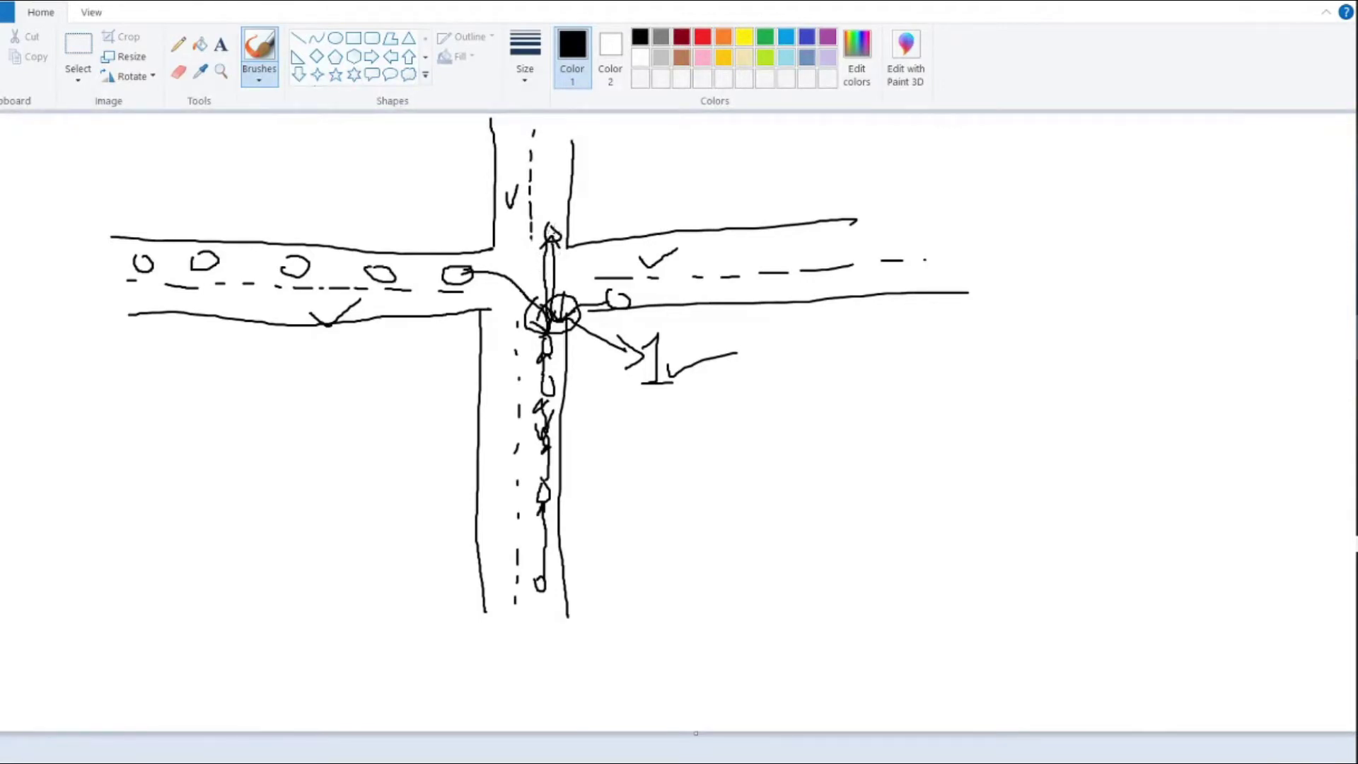
mouse_move(568, 123)
left_mouse_down()
mouse_move(596, 145)
mouse_move(564, 127)
left_mouse_up()
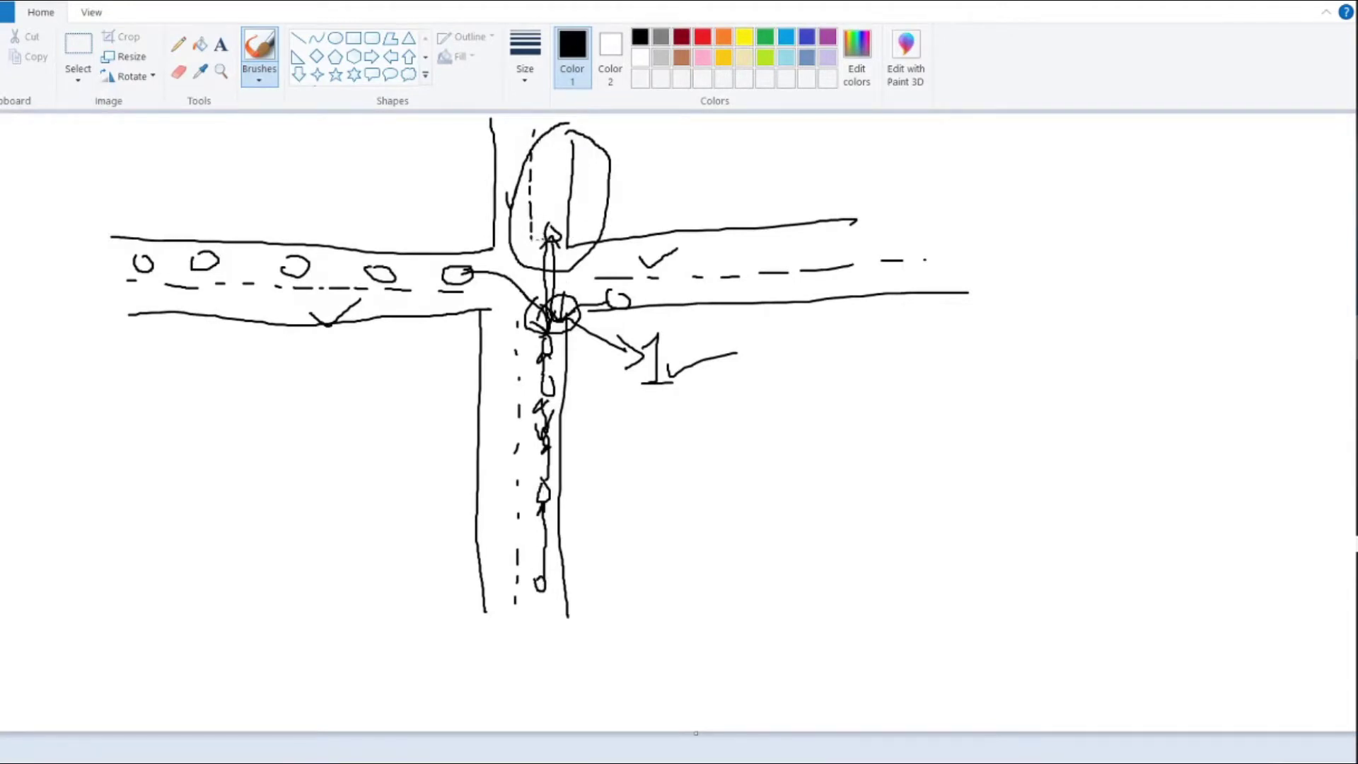
left_click_drag(551, 221, 551, 202)
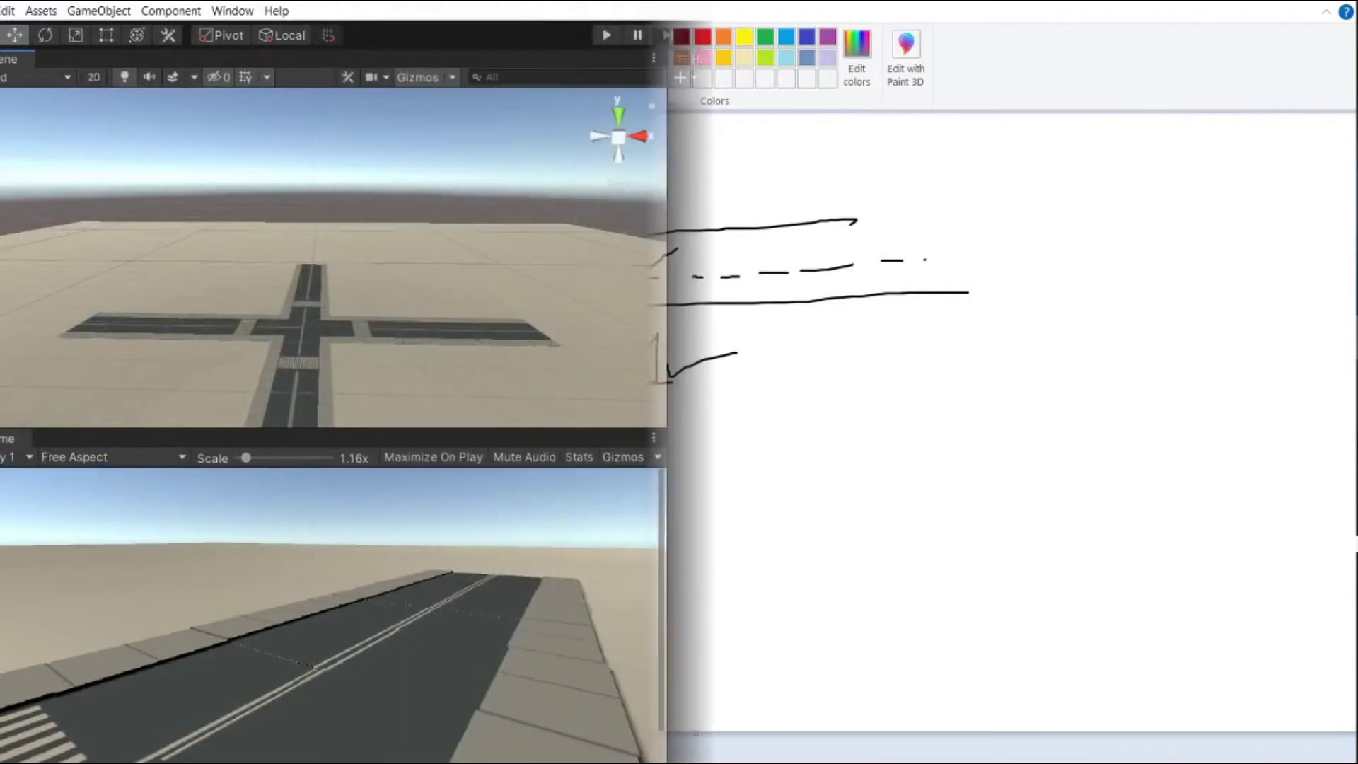
Open the Car_AI script from the Project Scripts folder in Visual Studio
left_click(939, 282)
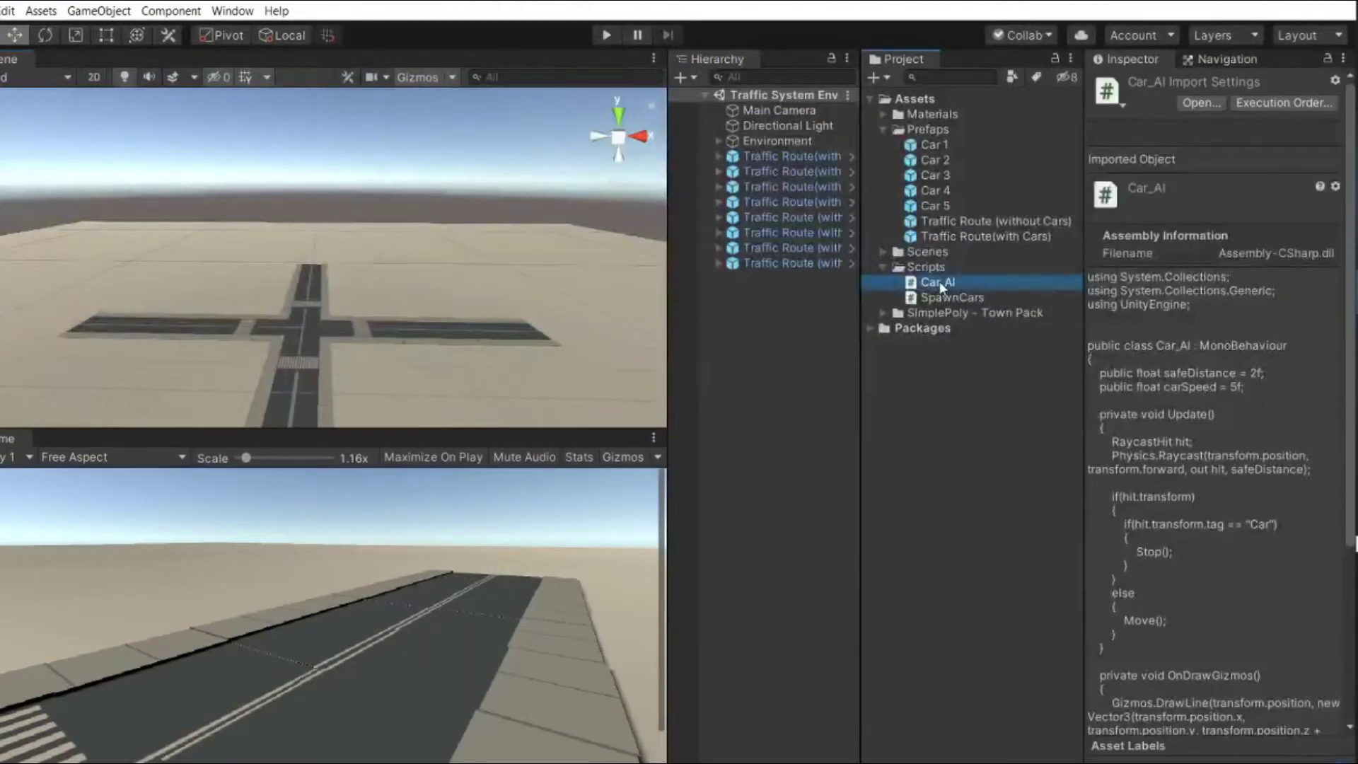
double_click(939, 281)
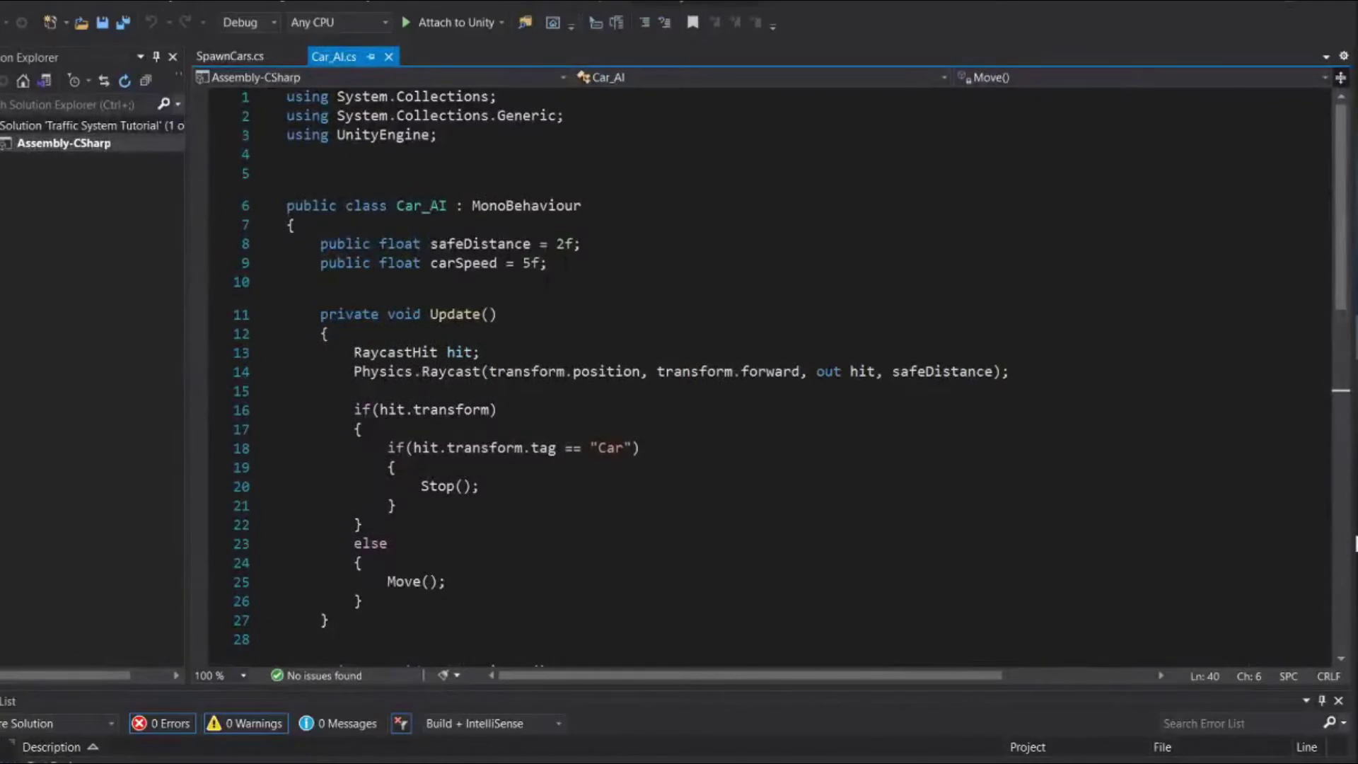
left_click(565, 263)
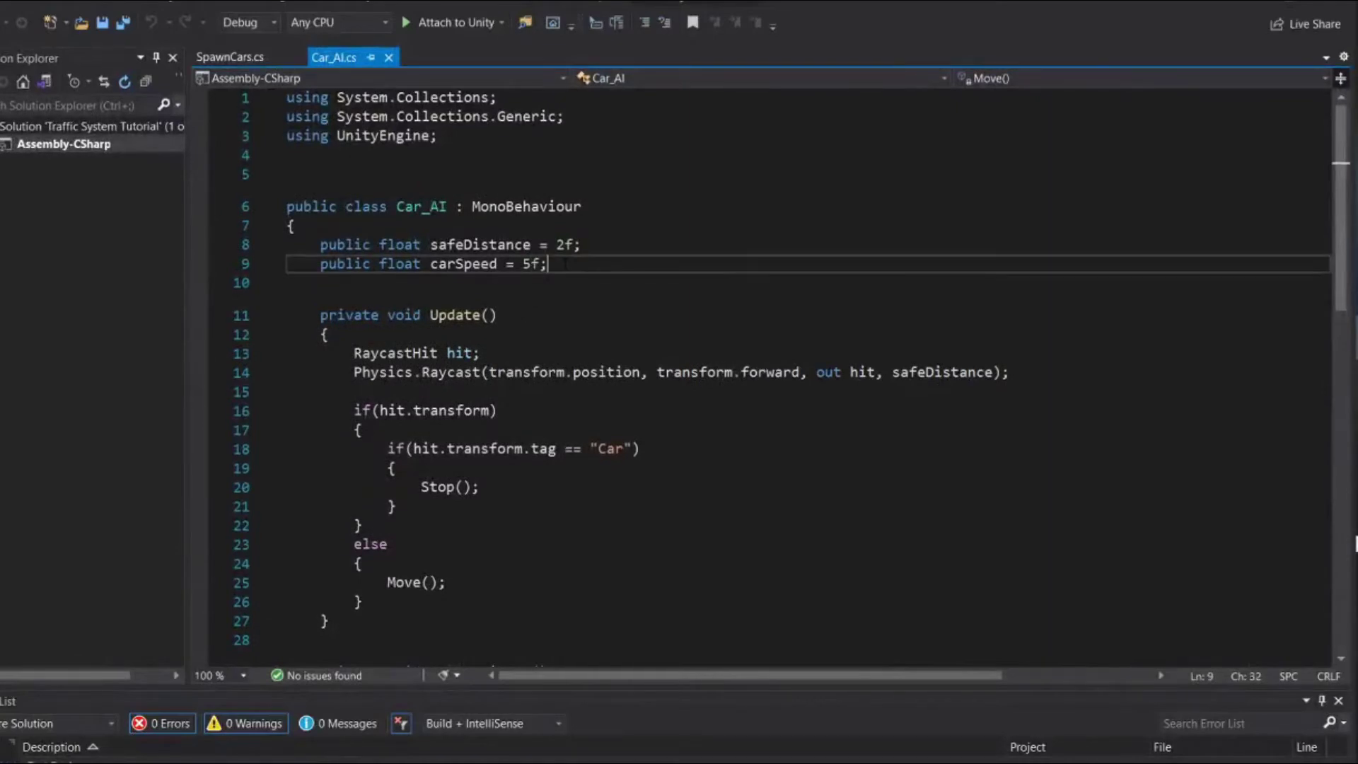
Declare 'public GameObject currentTrafficRoute;' below the carSpeed field in Car_AI
key("Return")
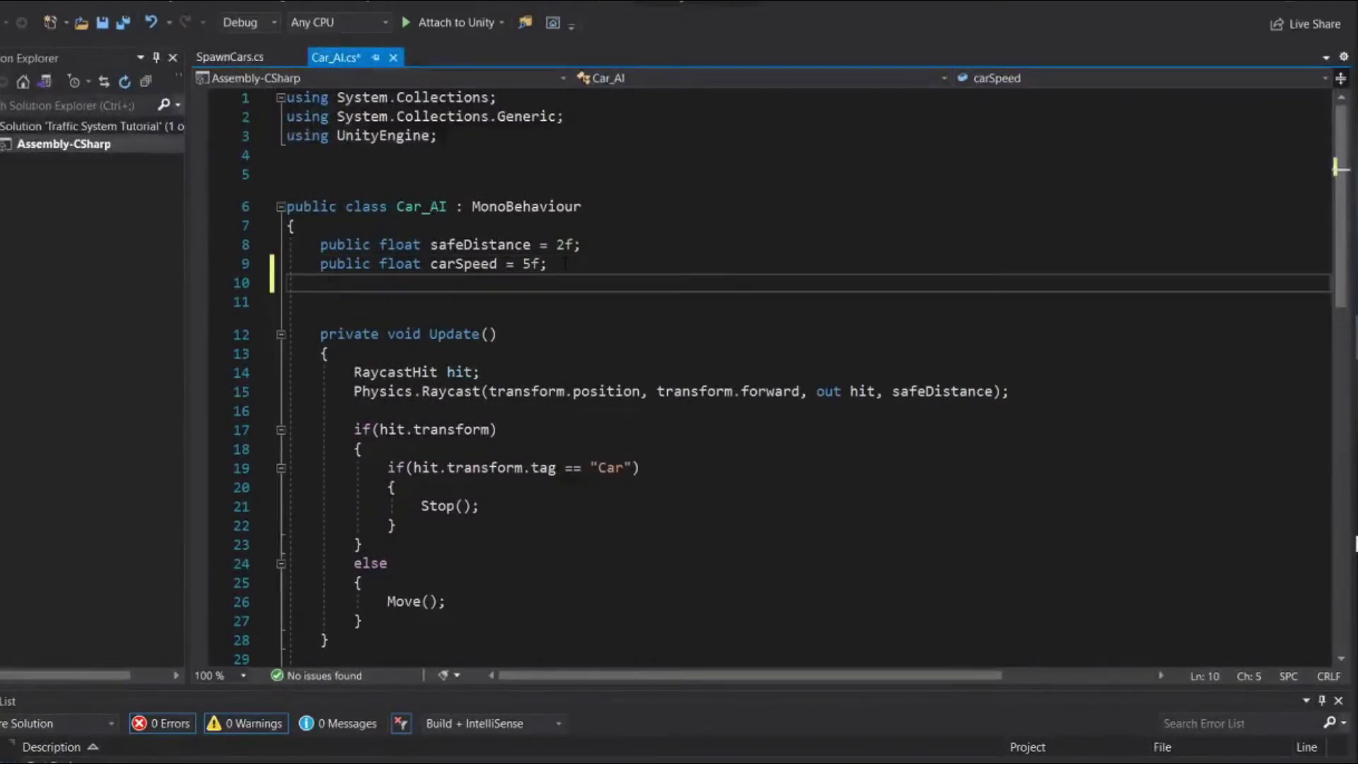
key("Return")
type("public")
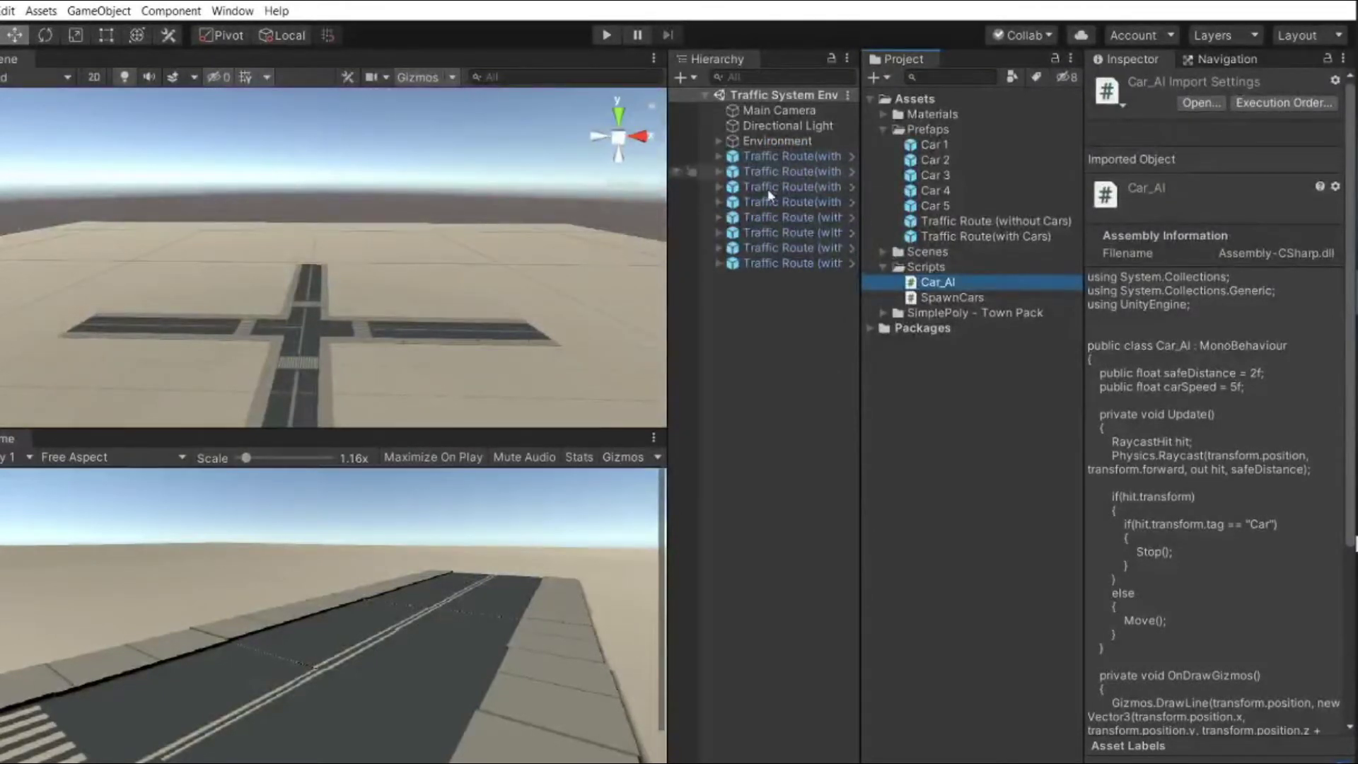
key("alt+Tab")
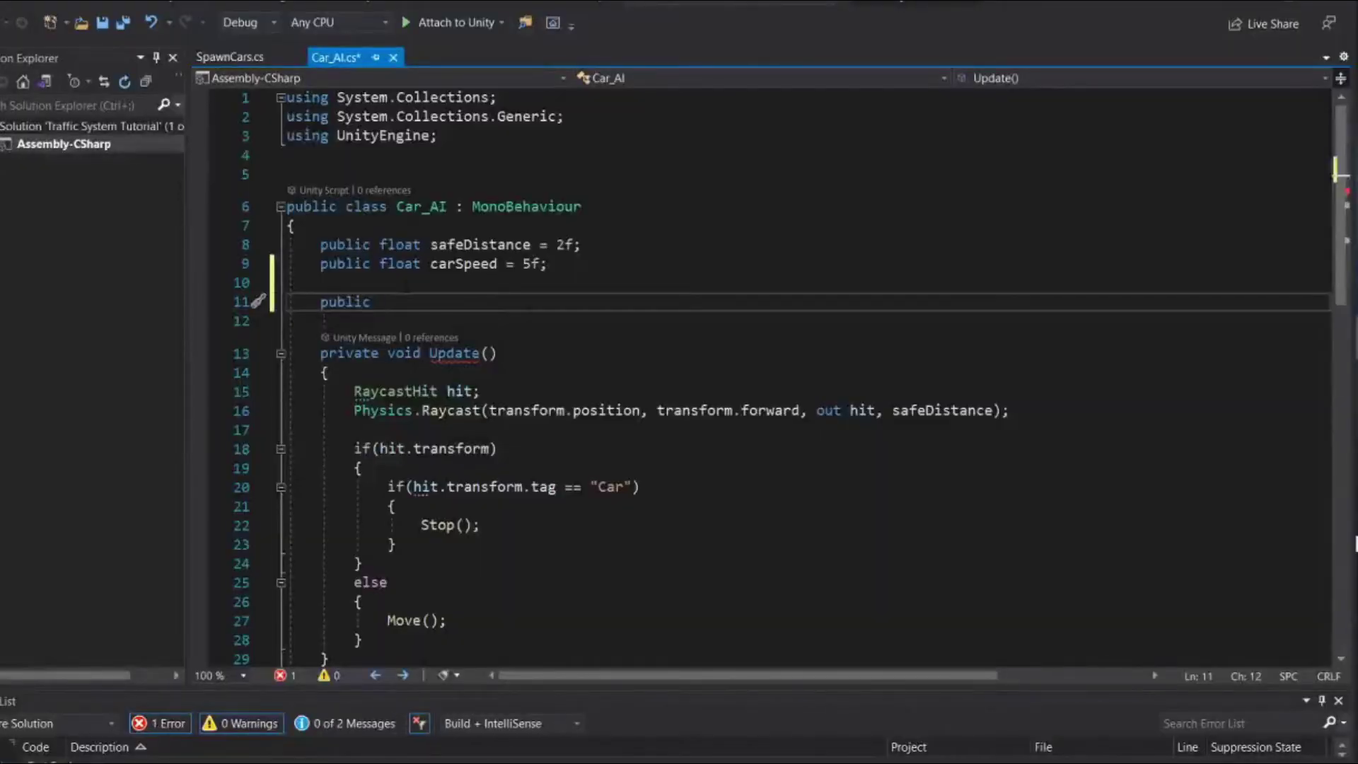
type("G")
type("ame")
key("Tab")
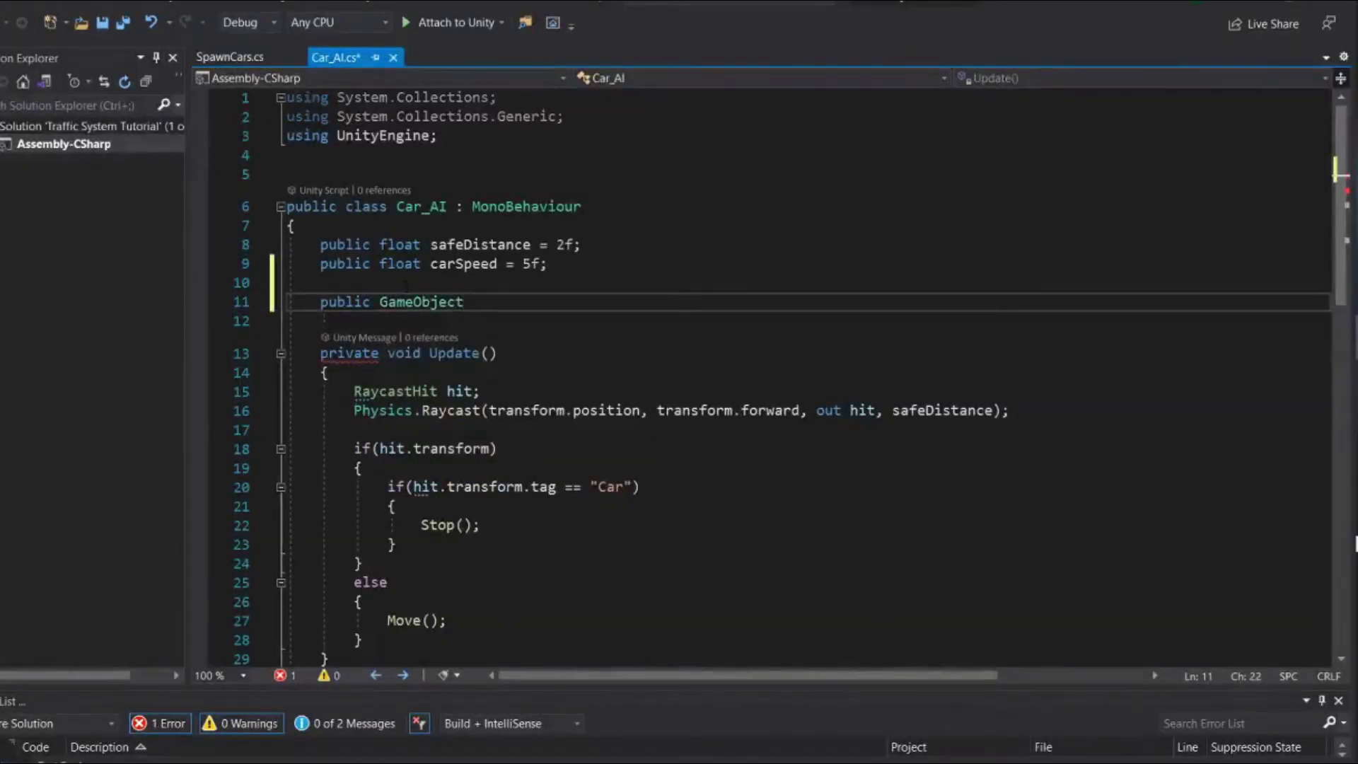
type("c")
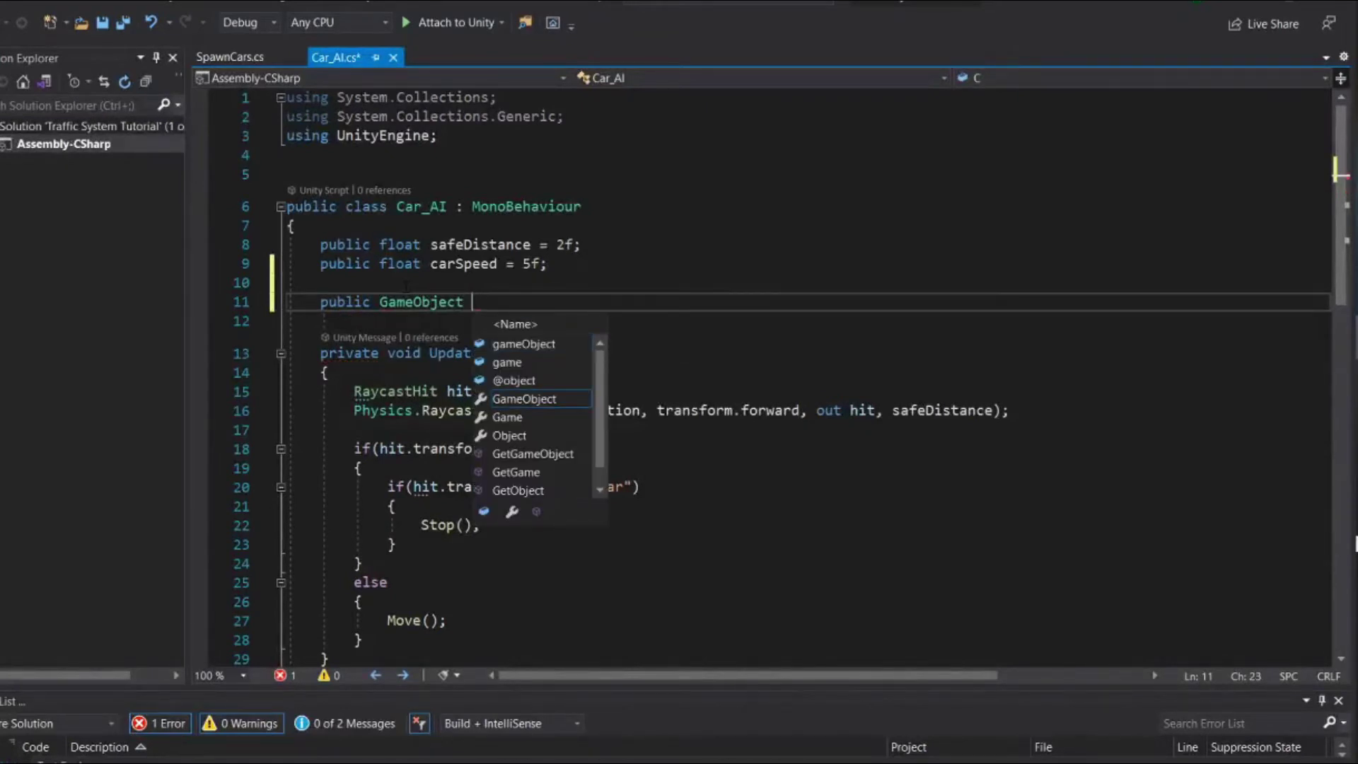
type("urrent")
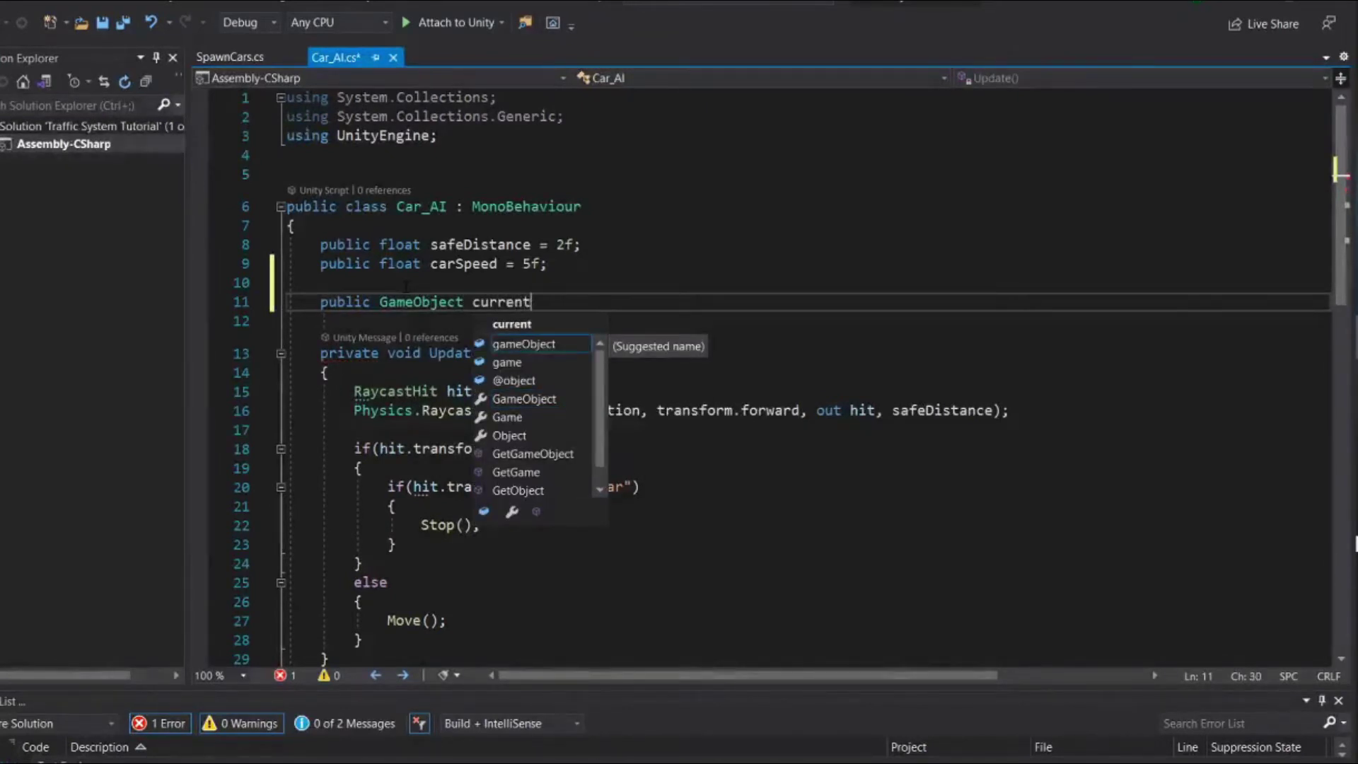
type("Tra")
key("BackSpace")
key("BackSpace")
type("raffic")
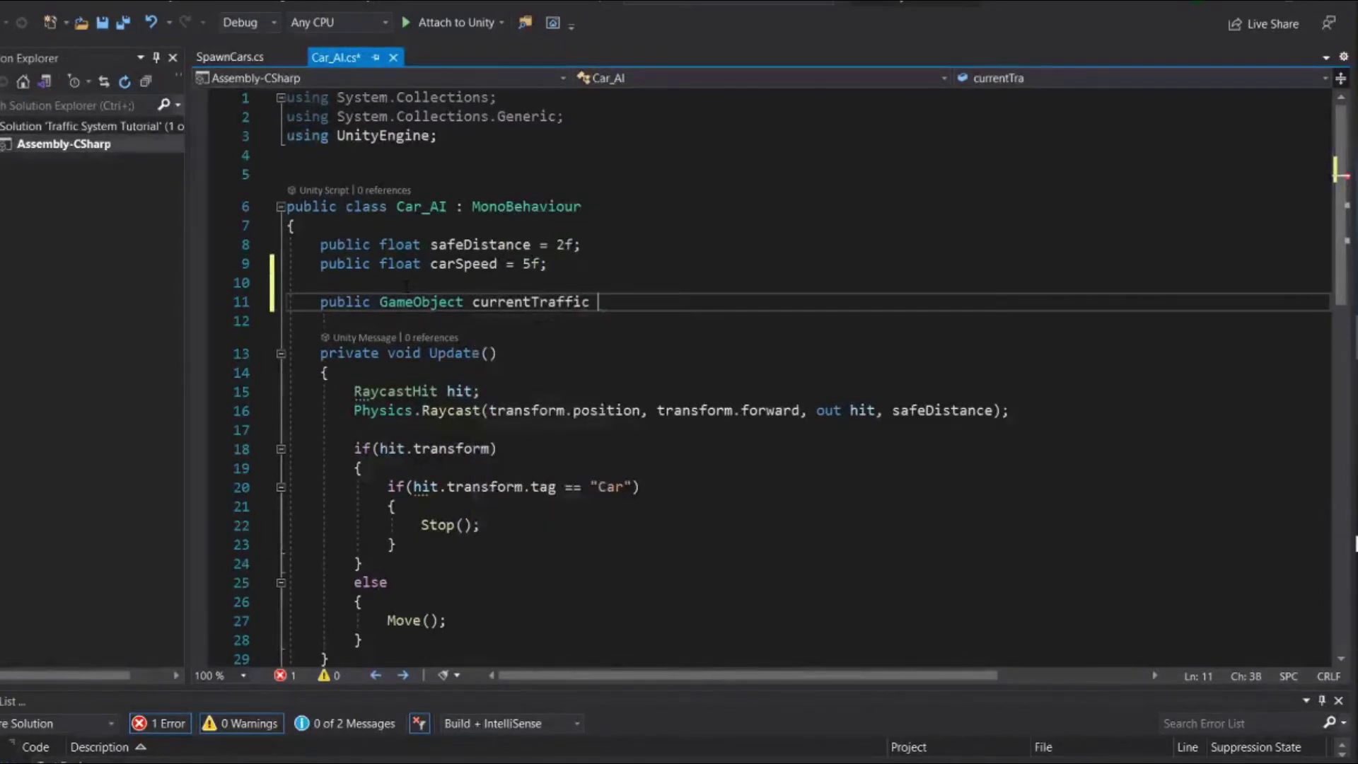
type("Rop")
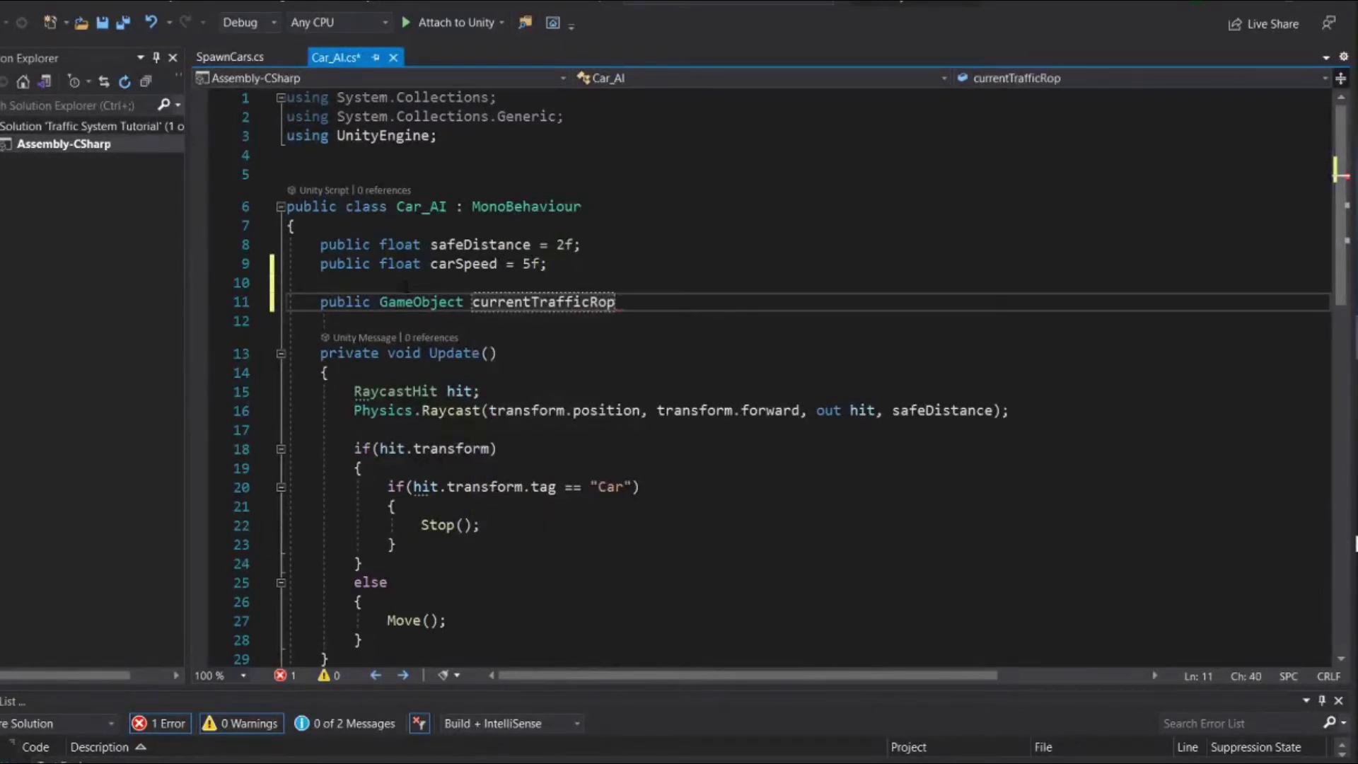
key("BackSpace")
key("BackSpace")
type("out")
type("e;")
key("Return")
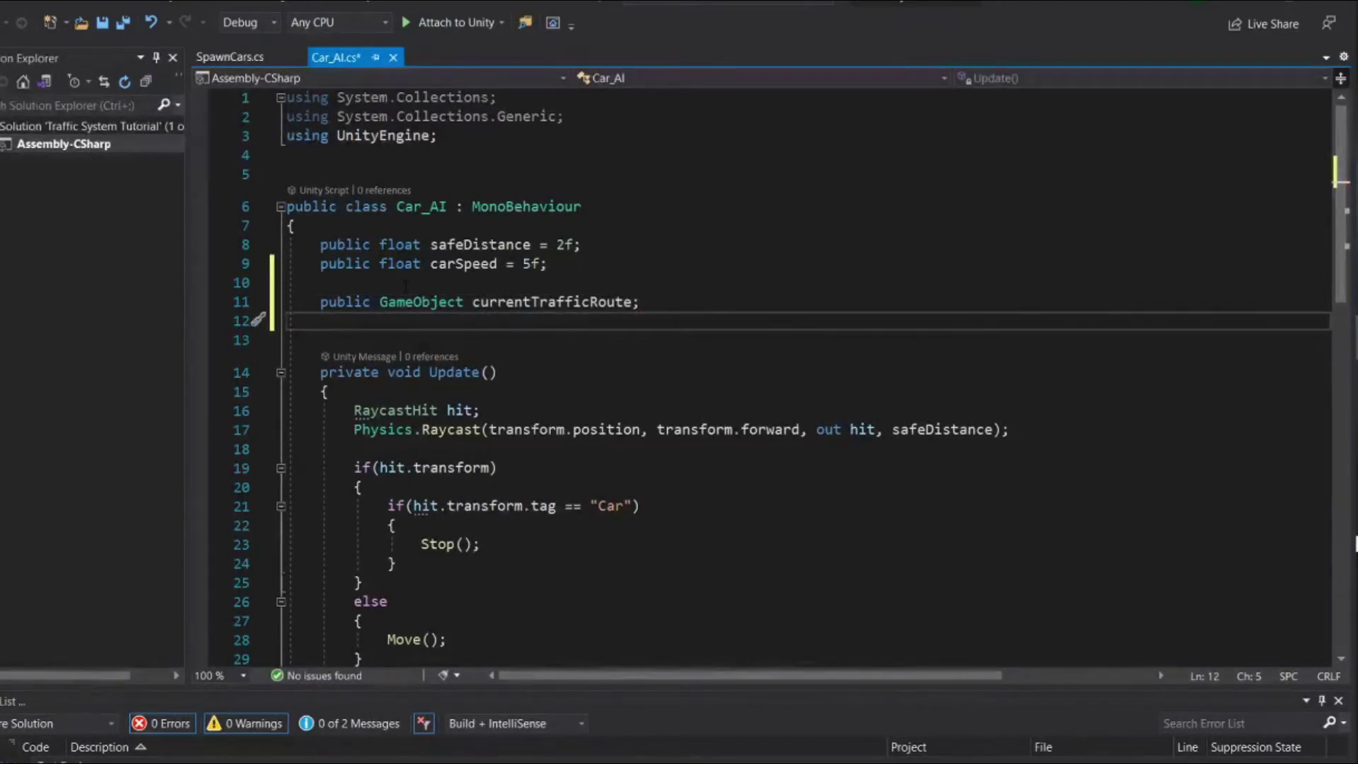
Add a 'public GameObject currentWaypoint;' field to Car_AI
type("public ")
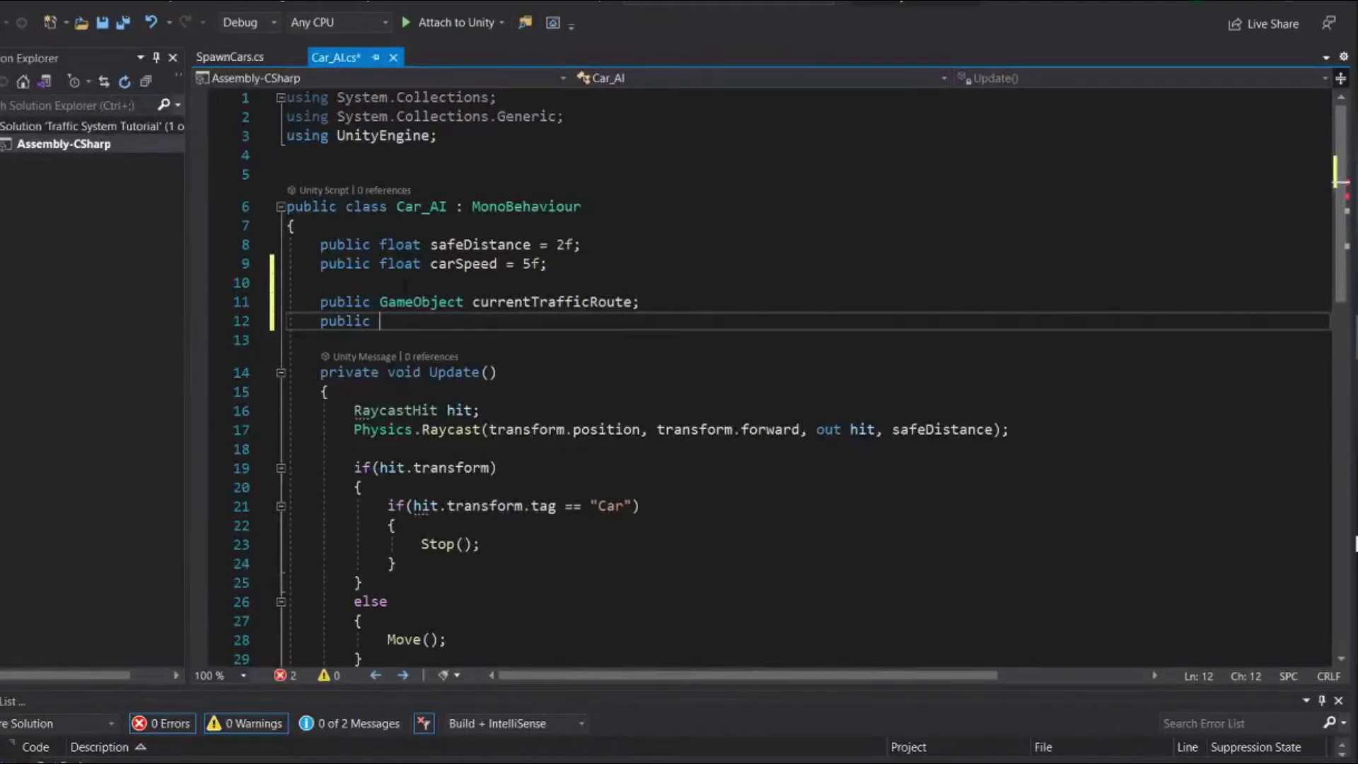
type("Game")
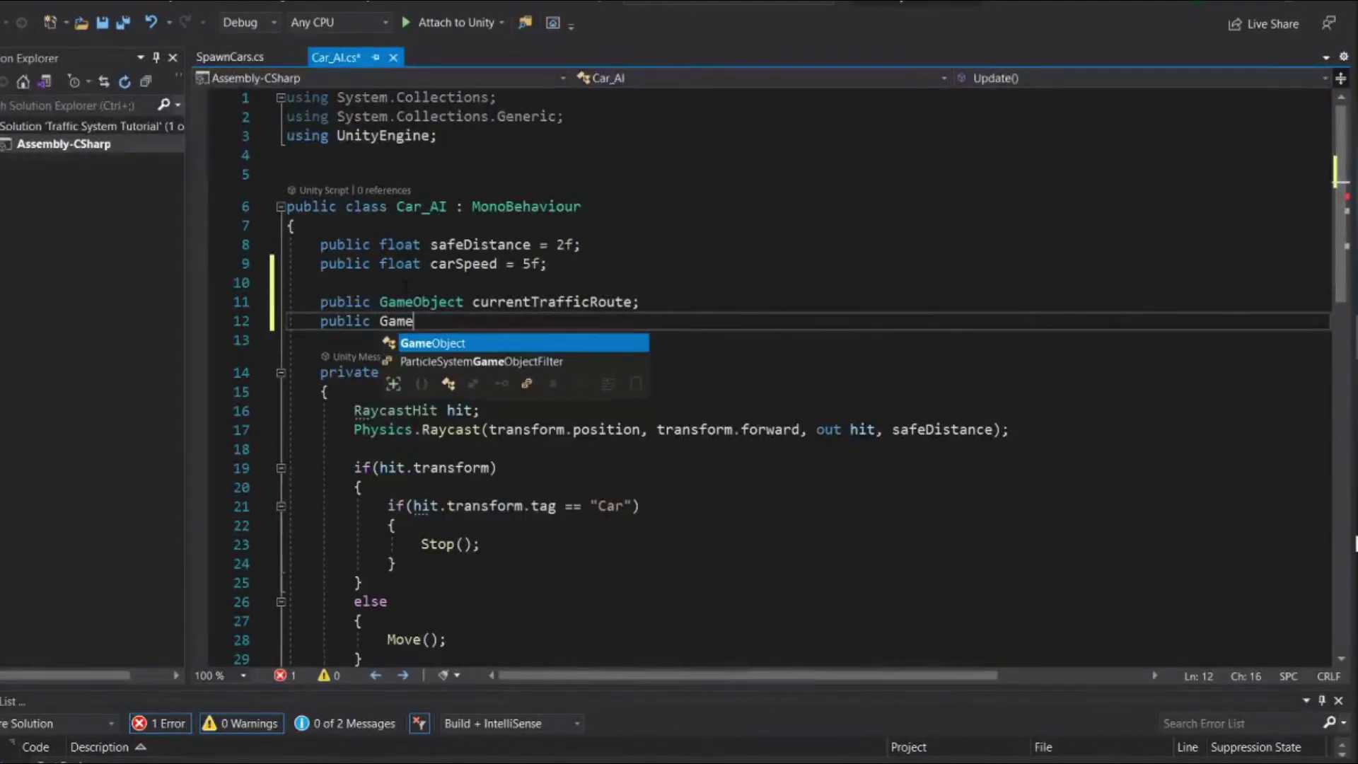
type("ob")
type("je")
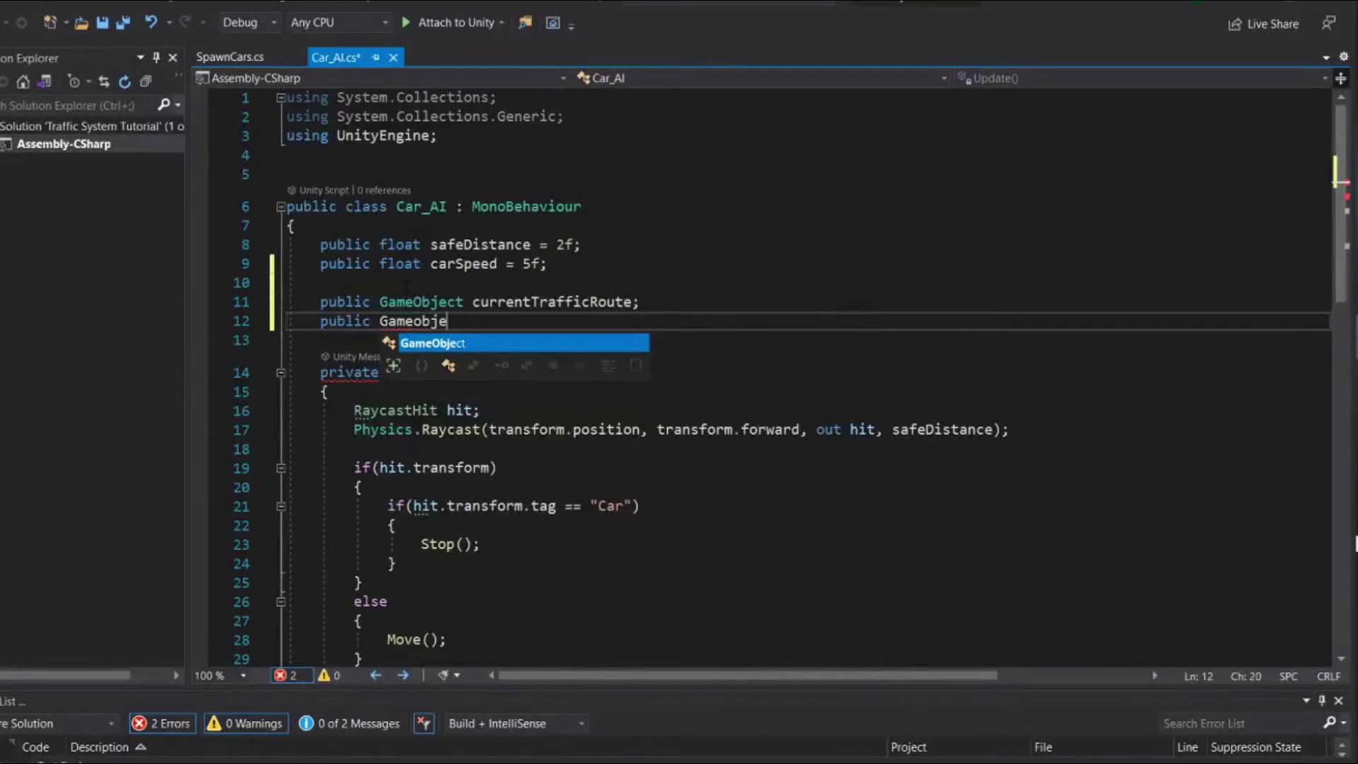
key("Tab")
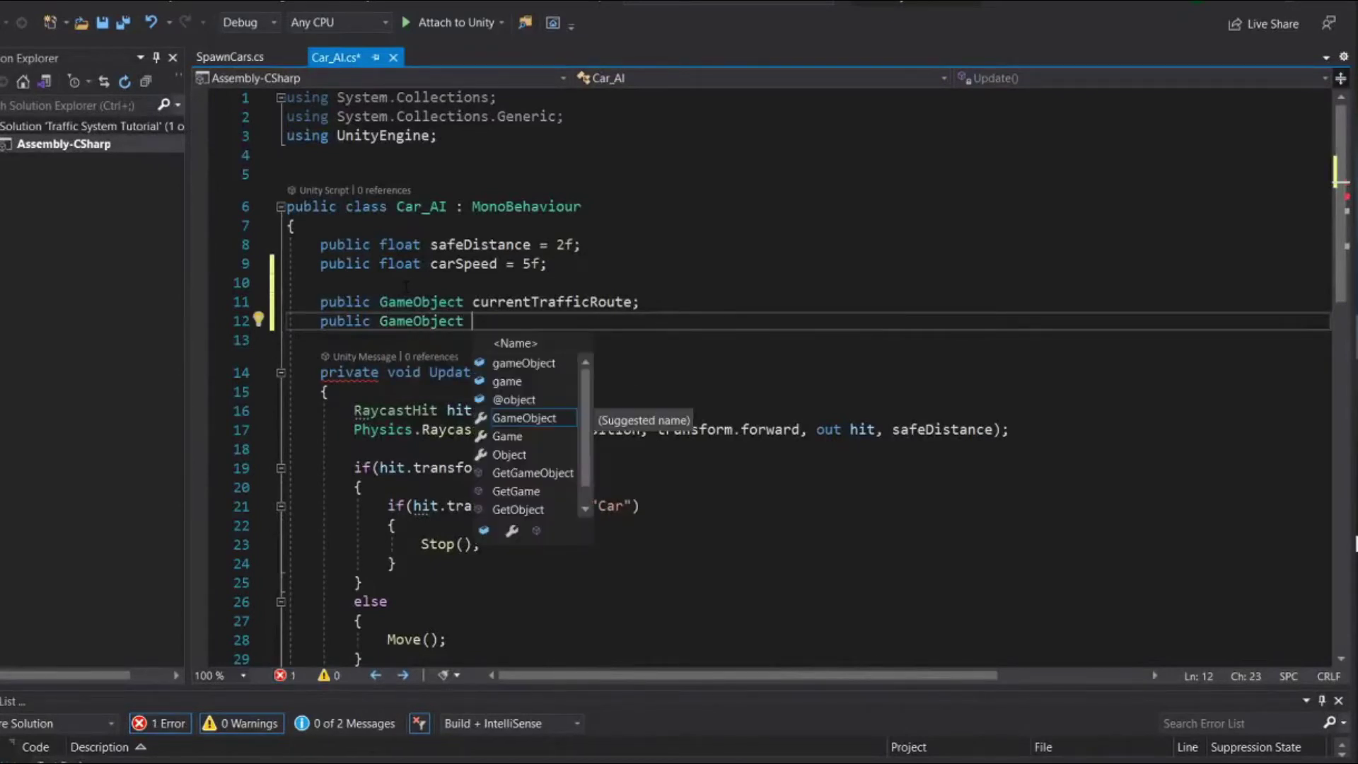
type("c")
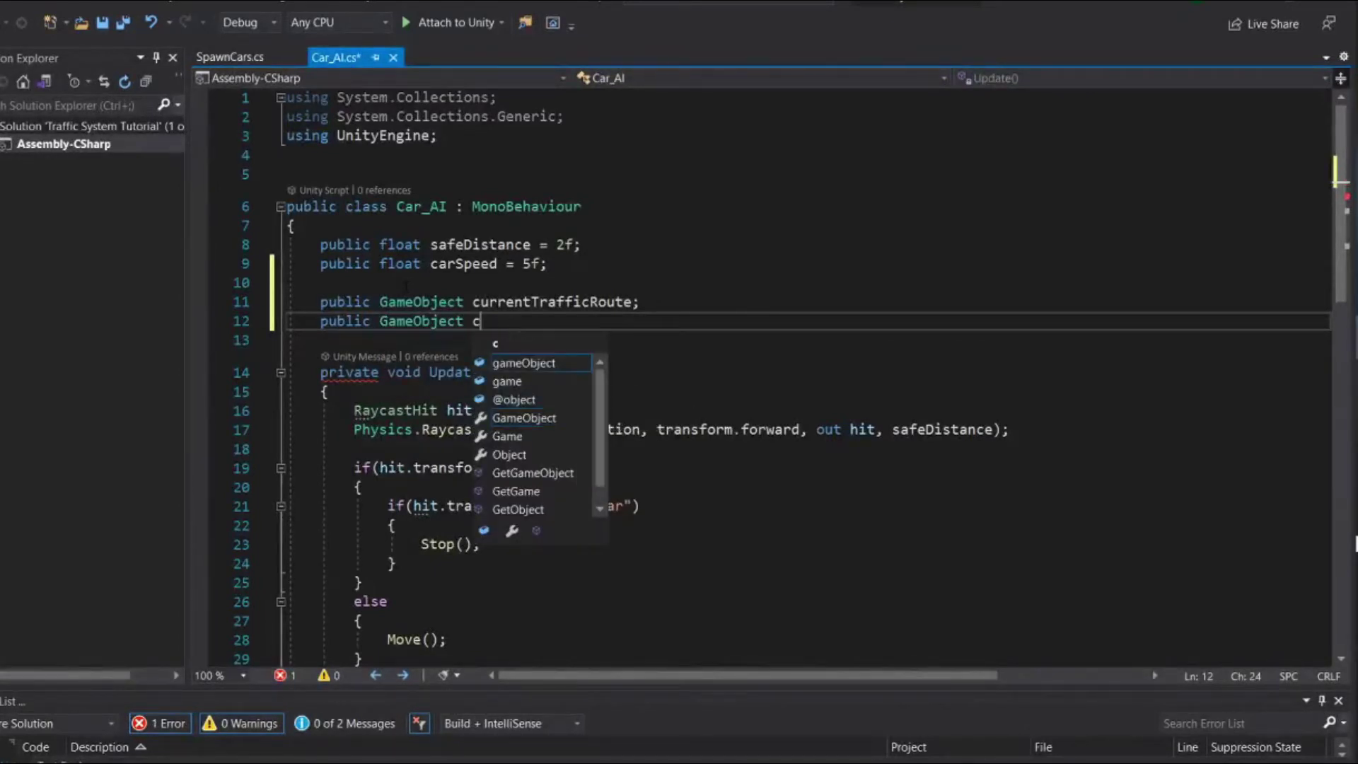
type("urrent")
key("Escape")
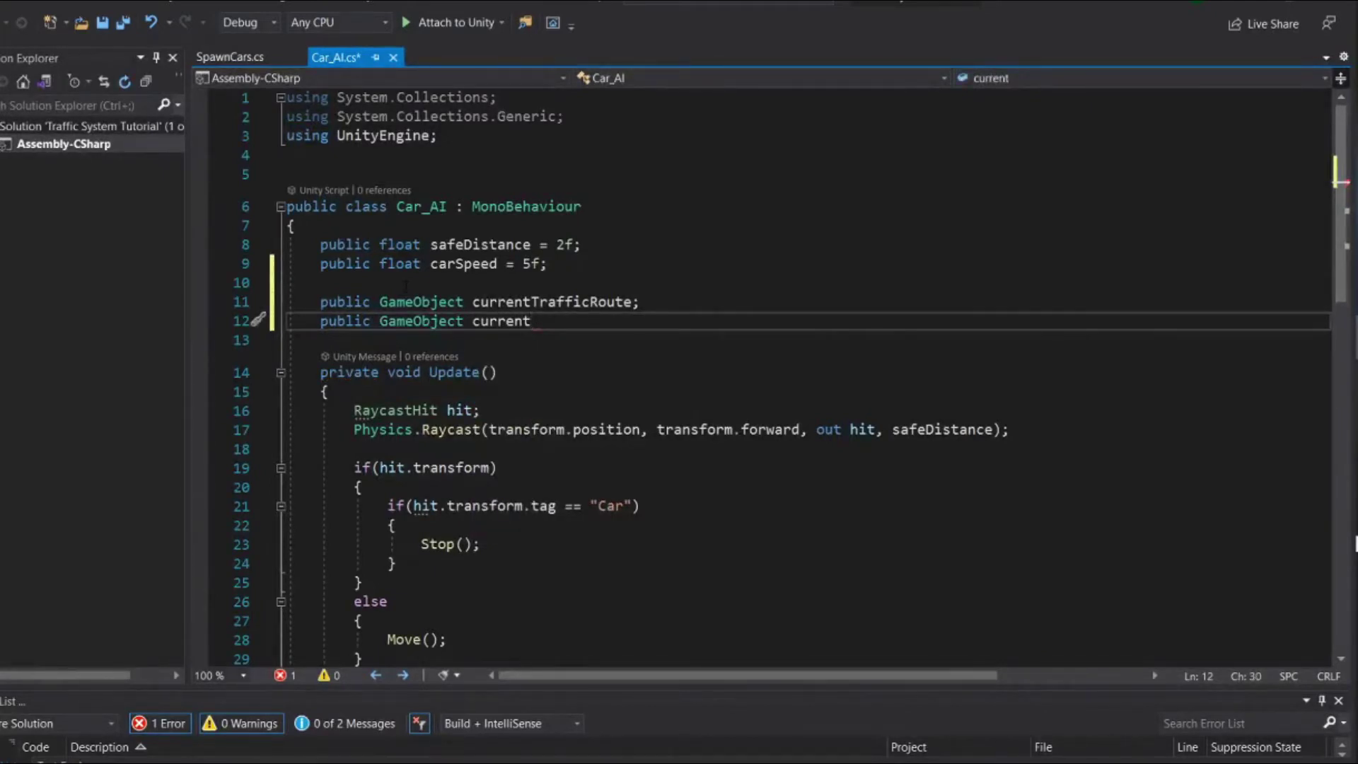
type("Way")
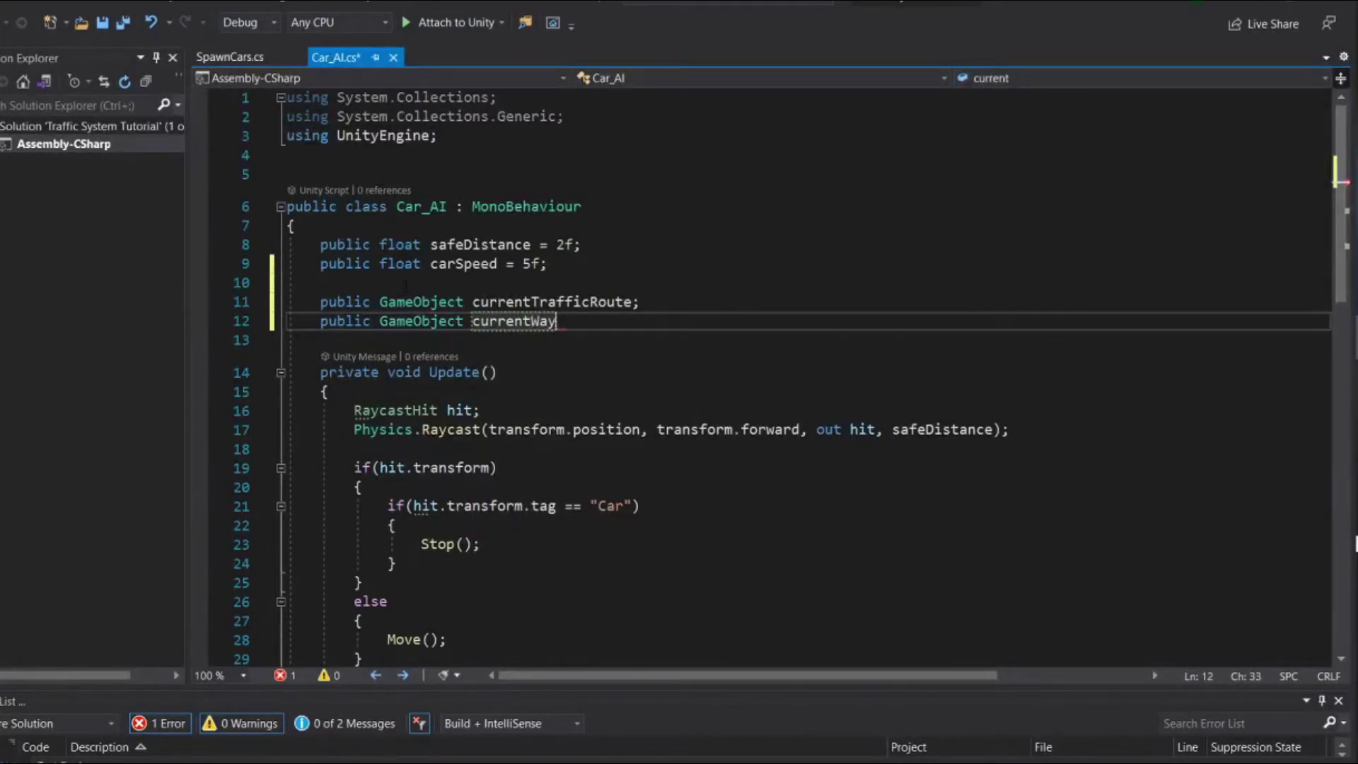
type("point")
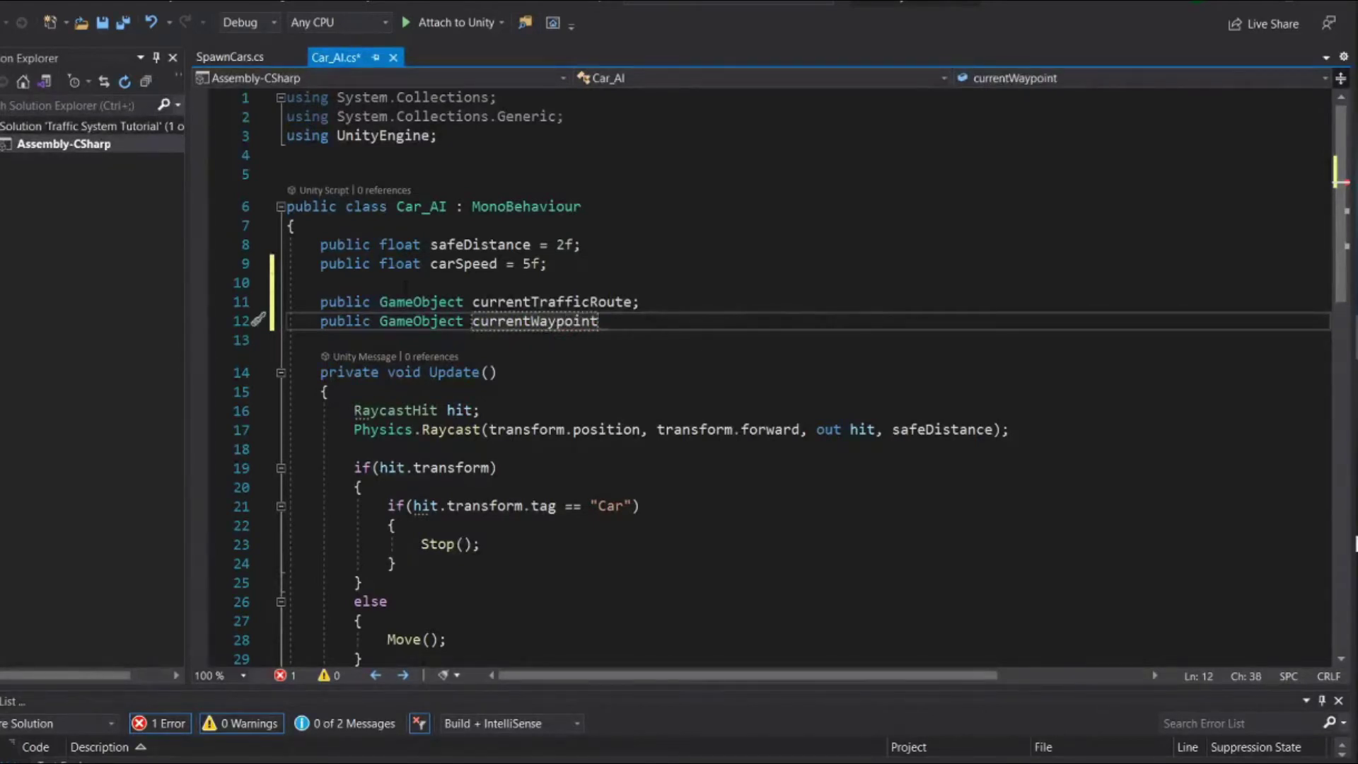
type(";")
key("Return")
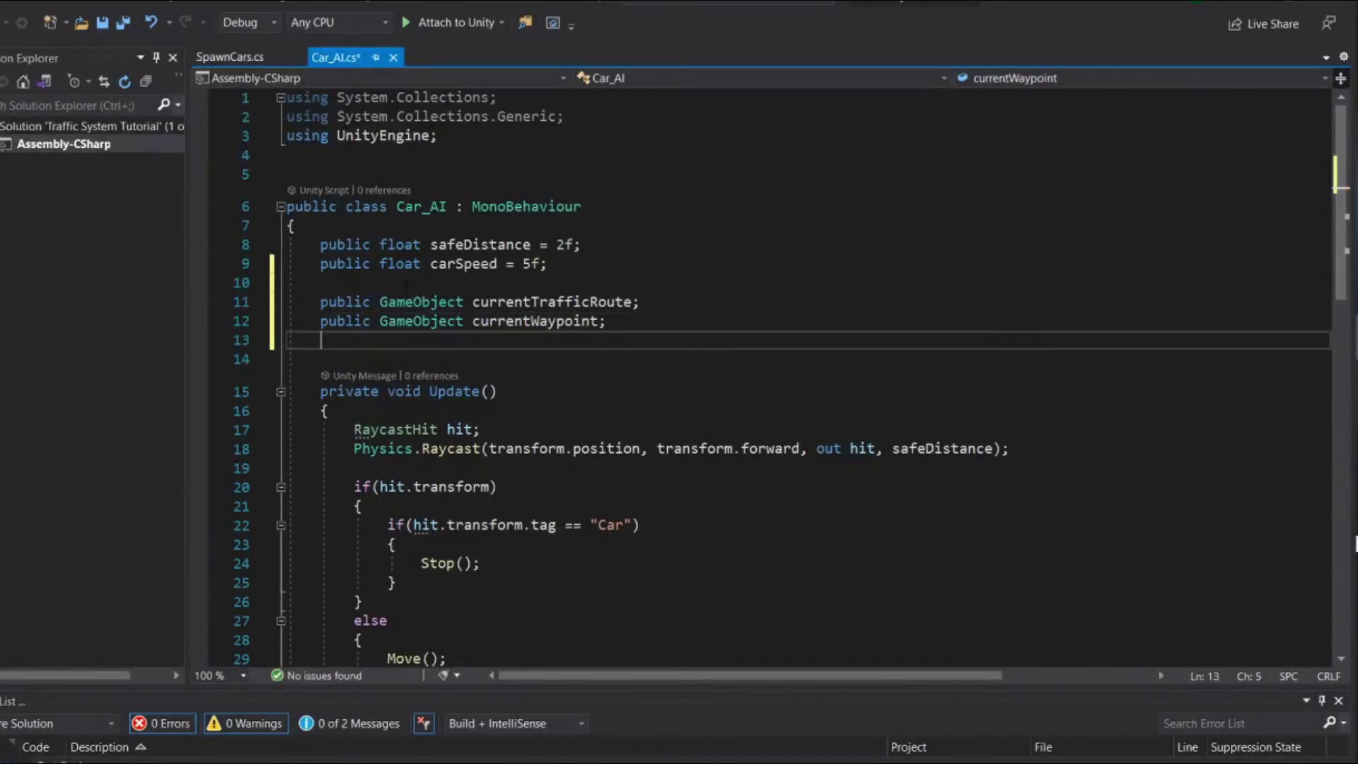
Add 'public int currentWapointNumber;' below it and save Car_AI.cs
type("p")
type("ublic ")
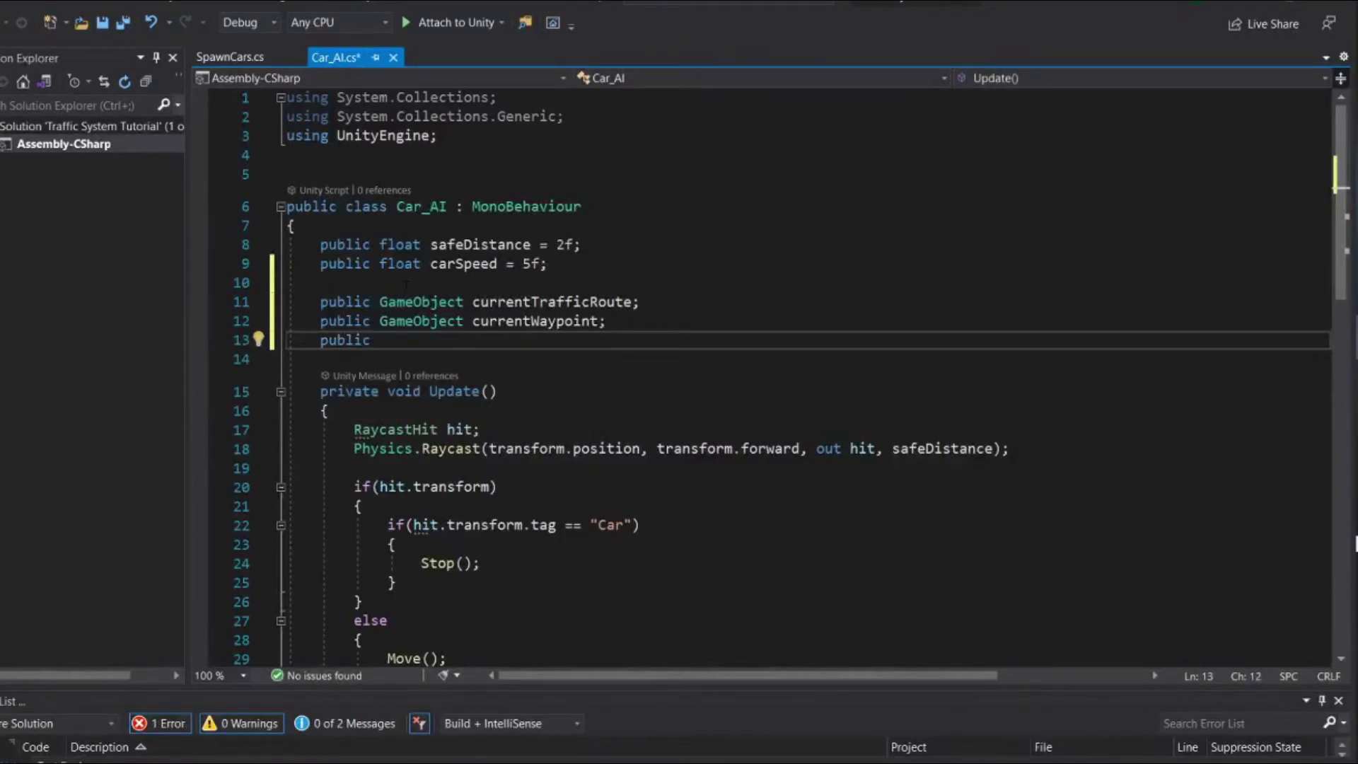
type("G")
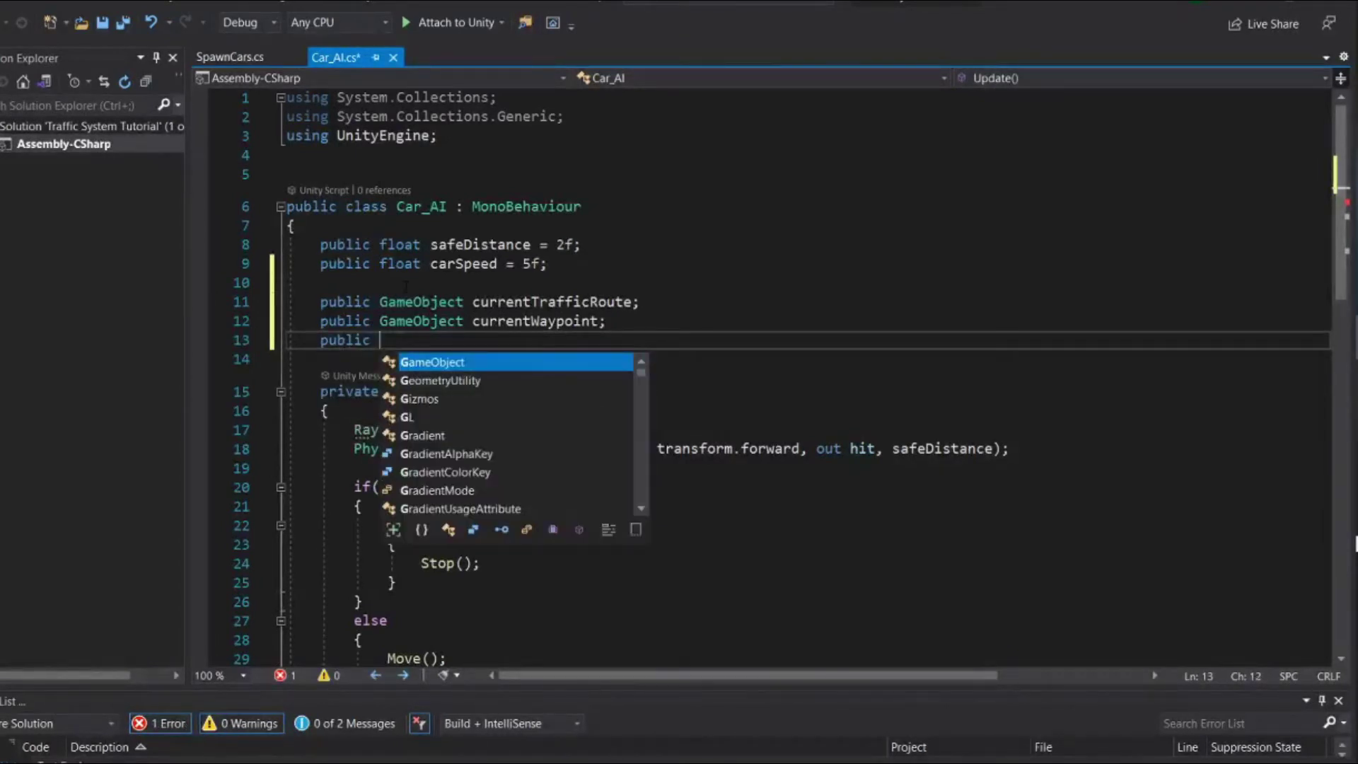
key("BackSpace")
type("int ")
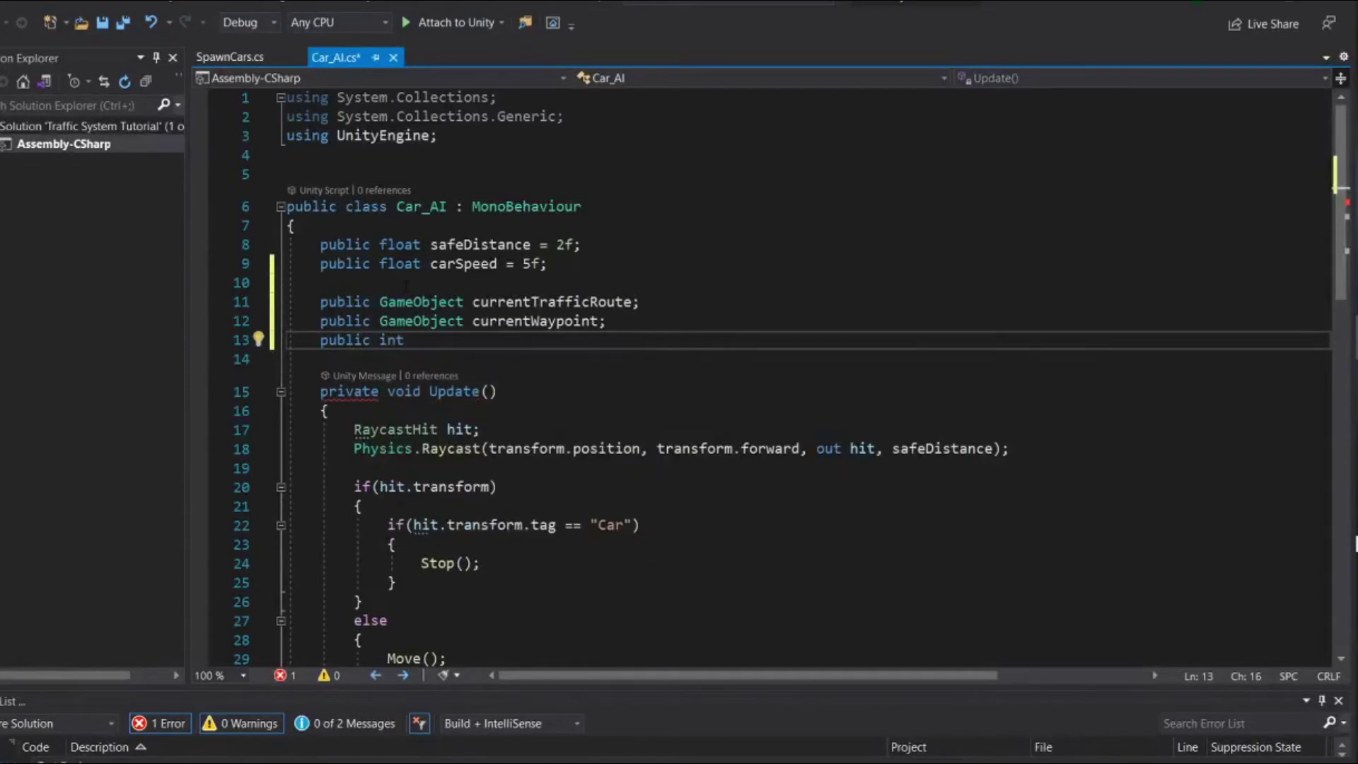
type("current")
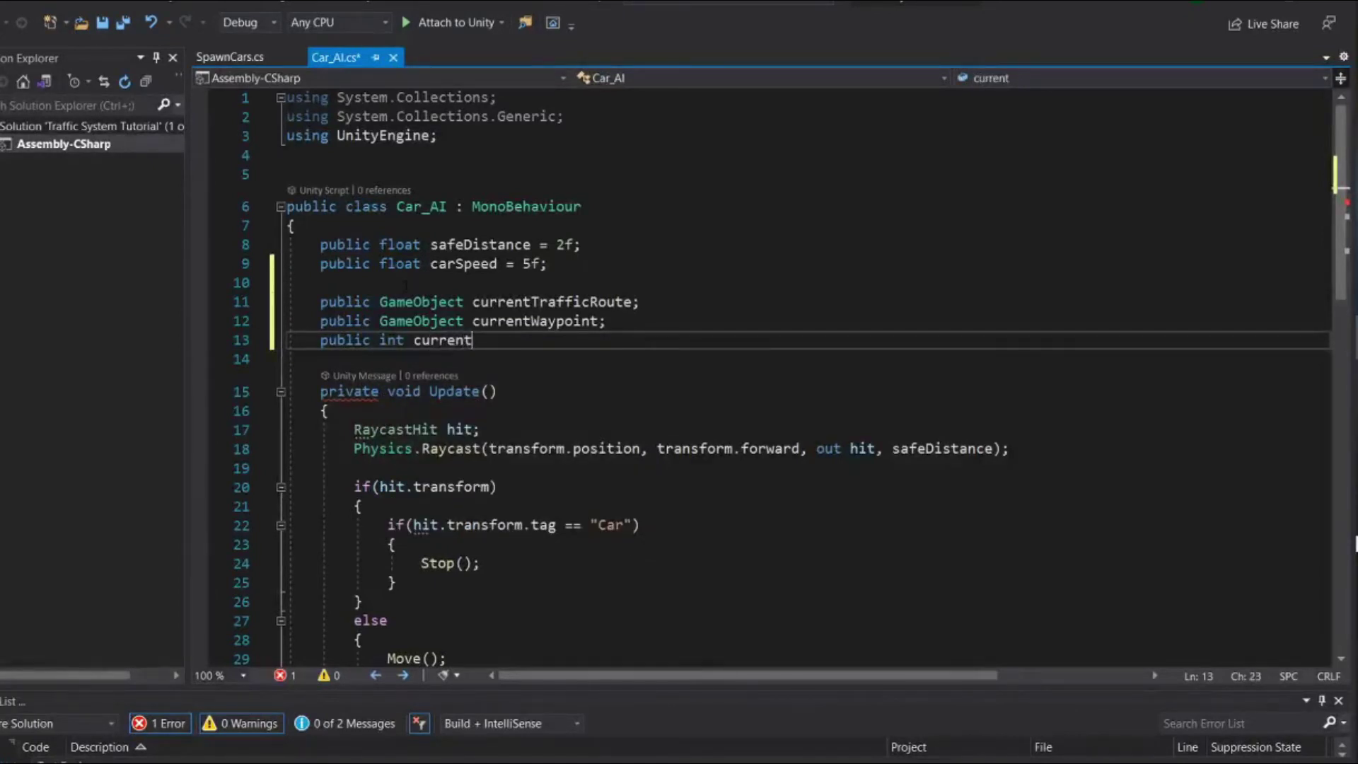
type("Wy")
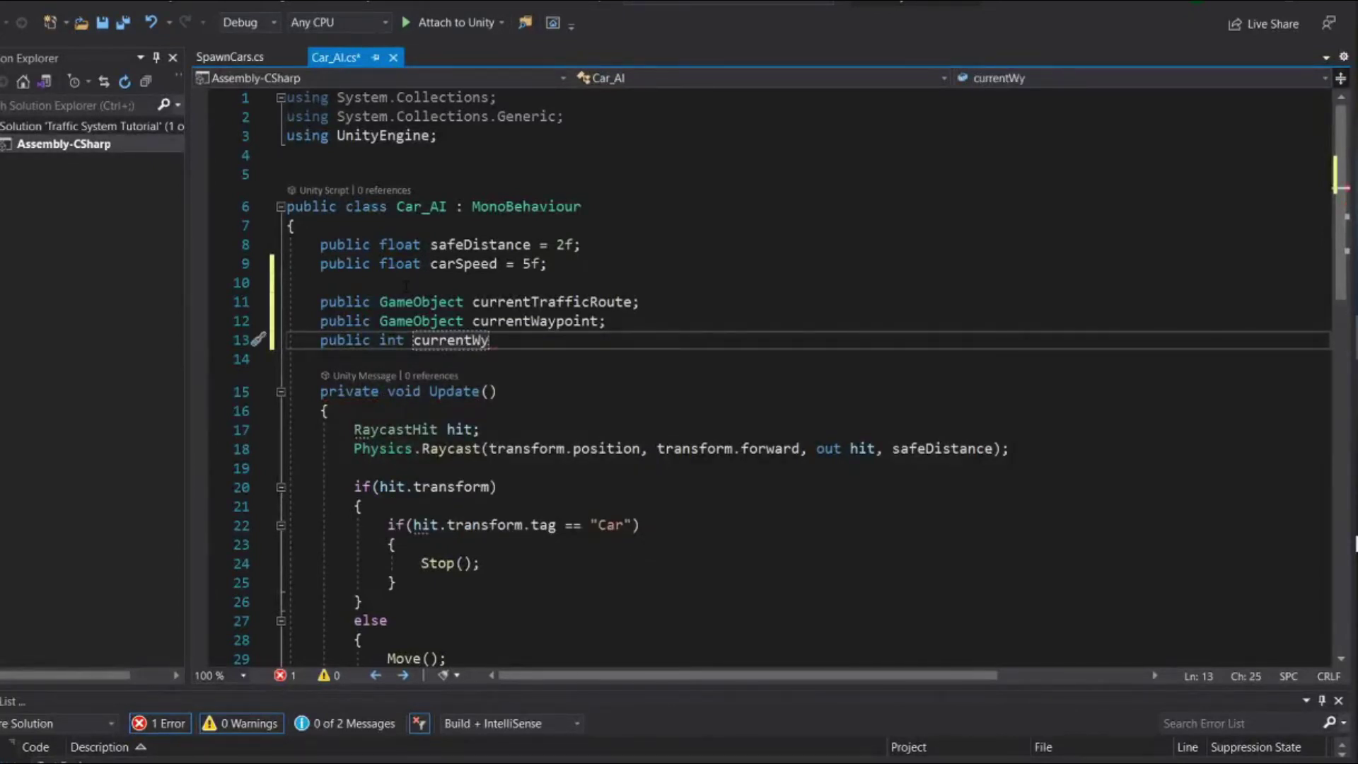
key("BackSpace")
type("AYP")
type("OINT")
key("BackSpace")
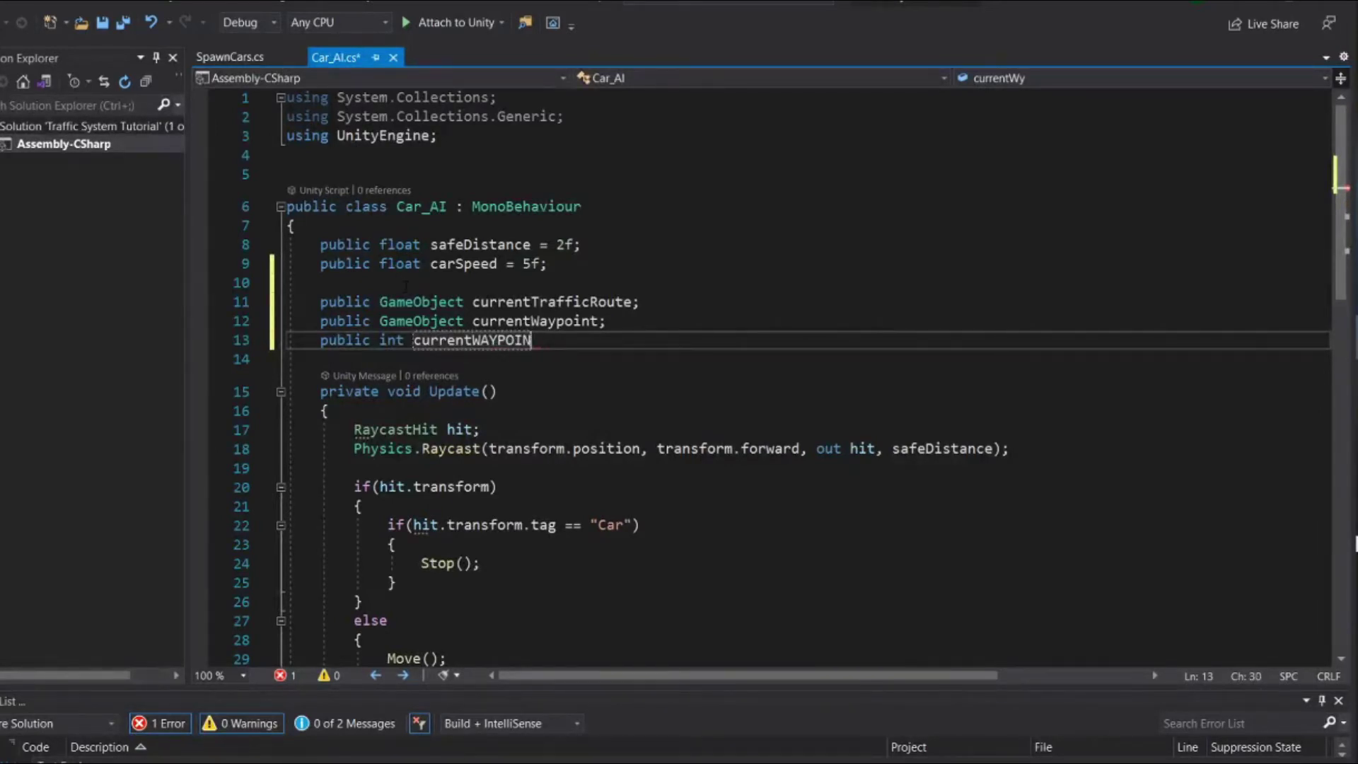
key("BackSpace")
key("BackSpace")
key("BackSpace")
key("BackSpace")
key("BackSpace")
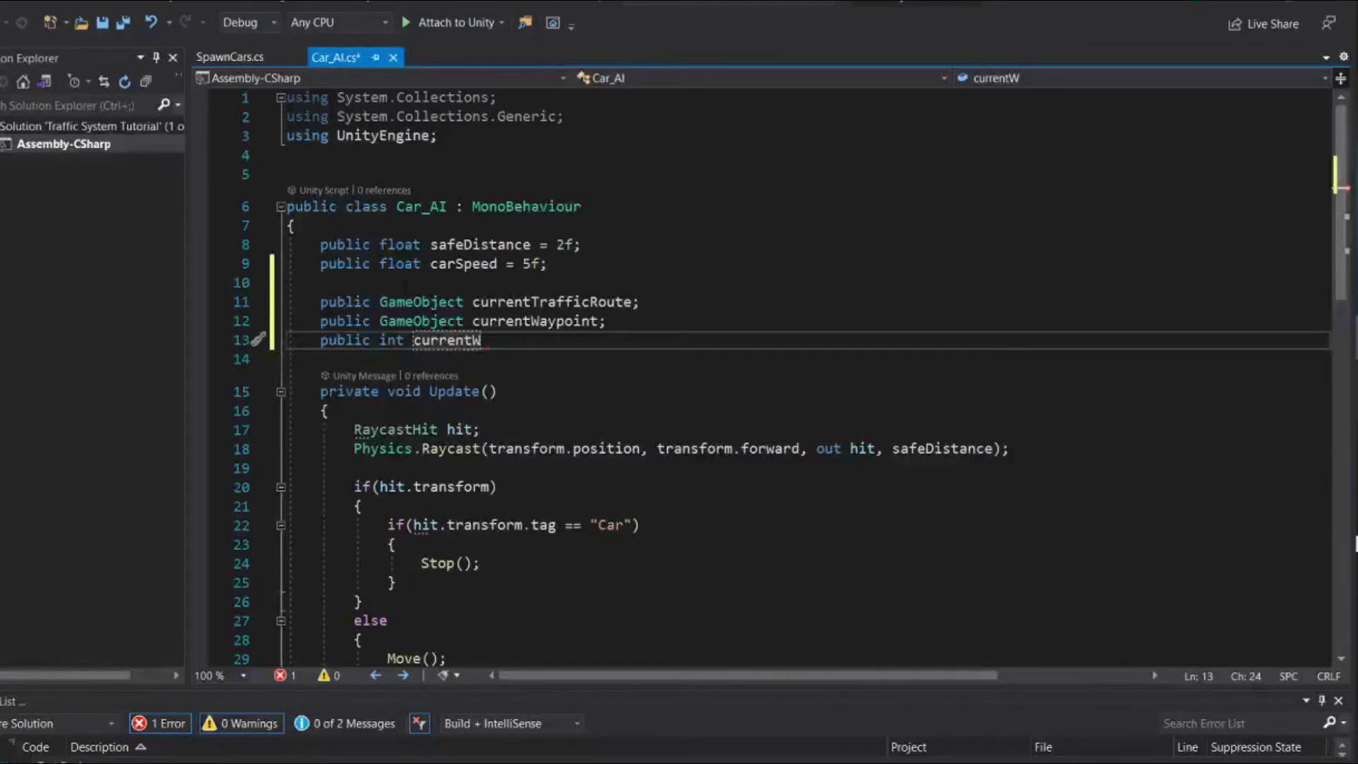
type("apoint")
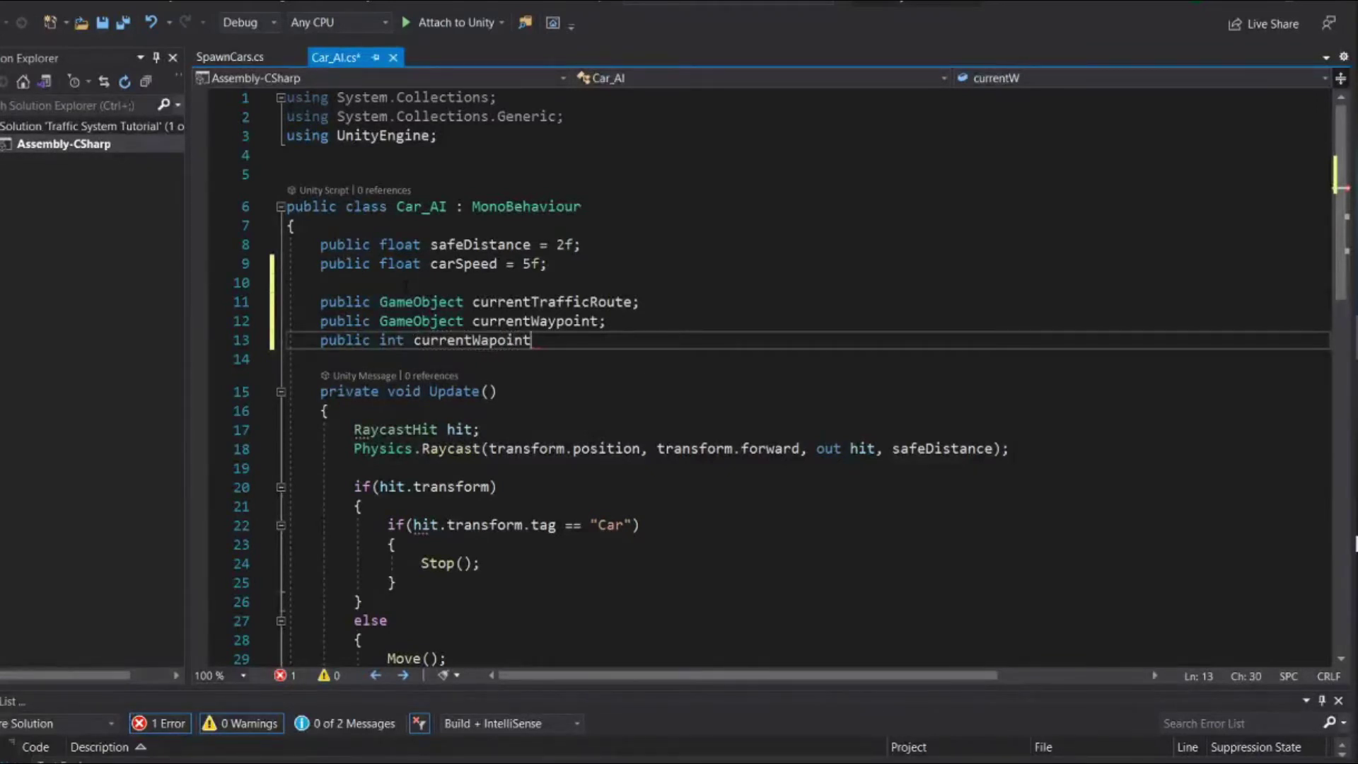
type("Number")
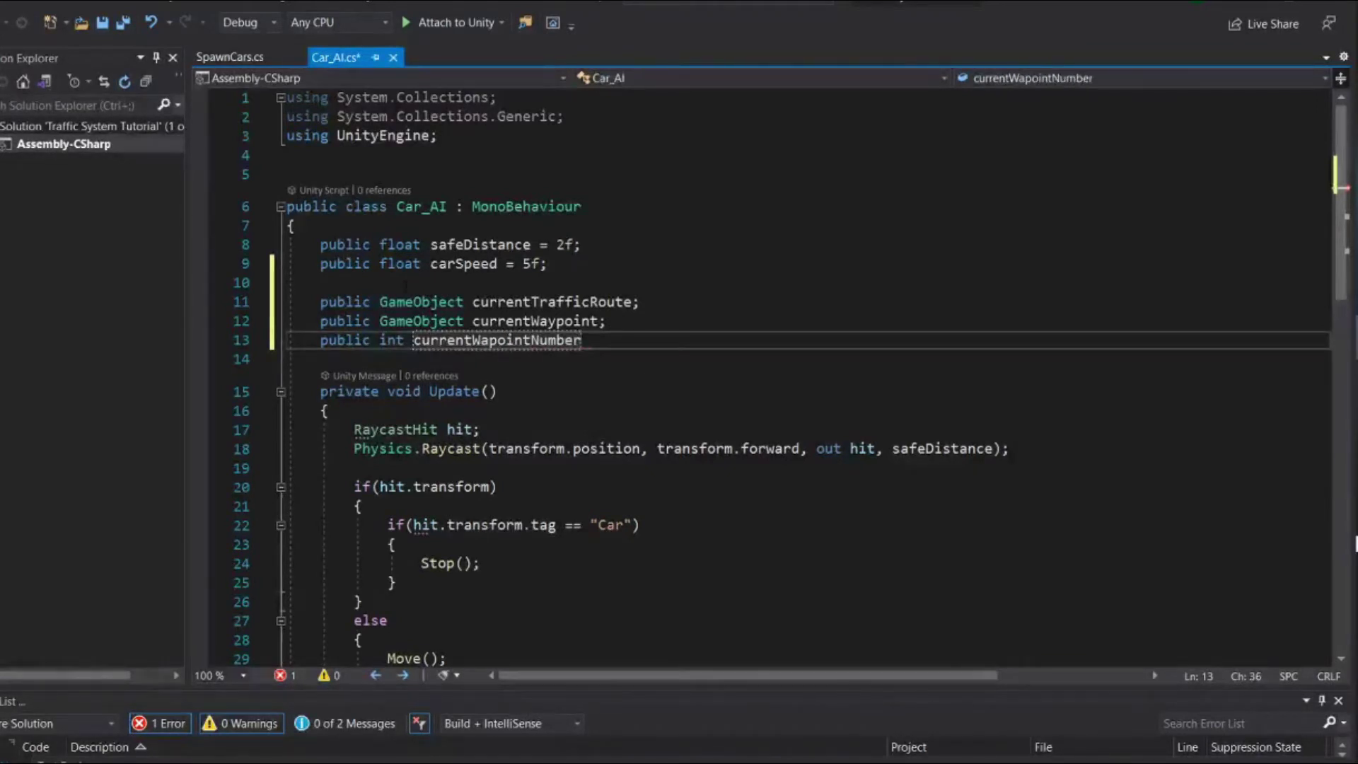
type(";")
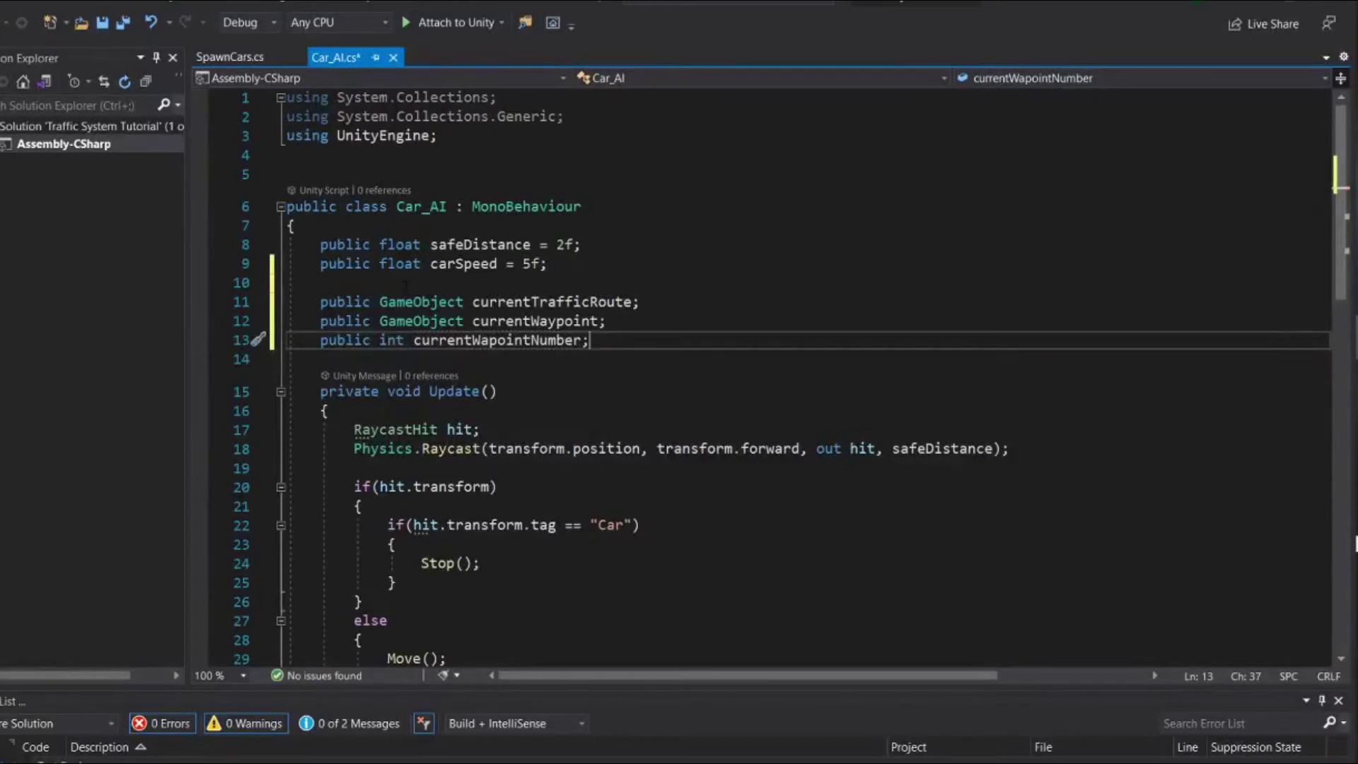
key("BackSpace")
type("=")
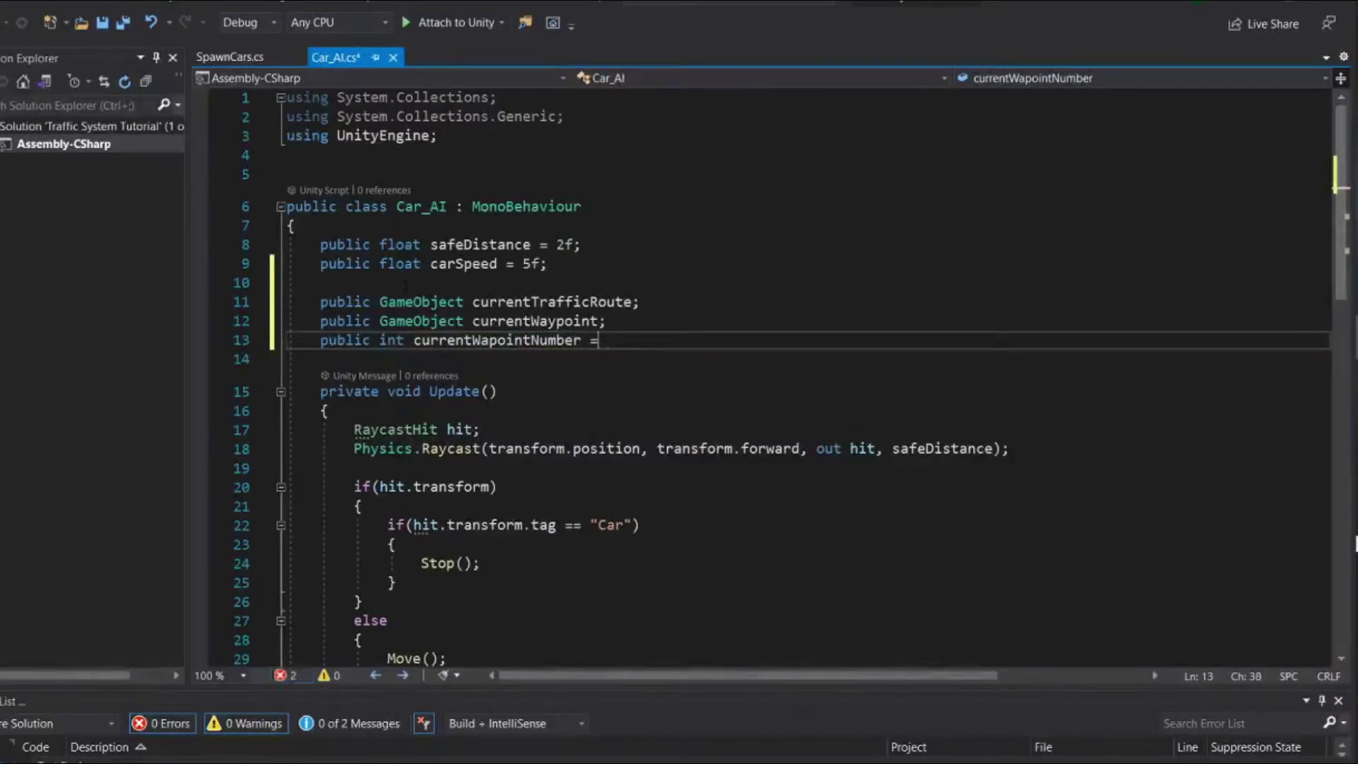
key("BackSpace")
key("BackSpace")
type(";")
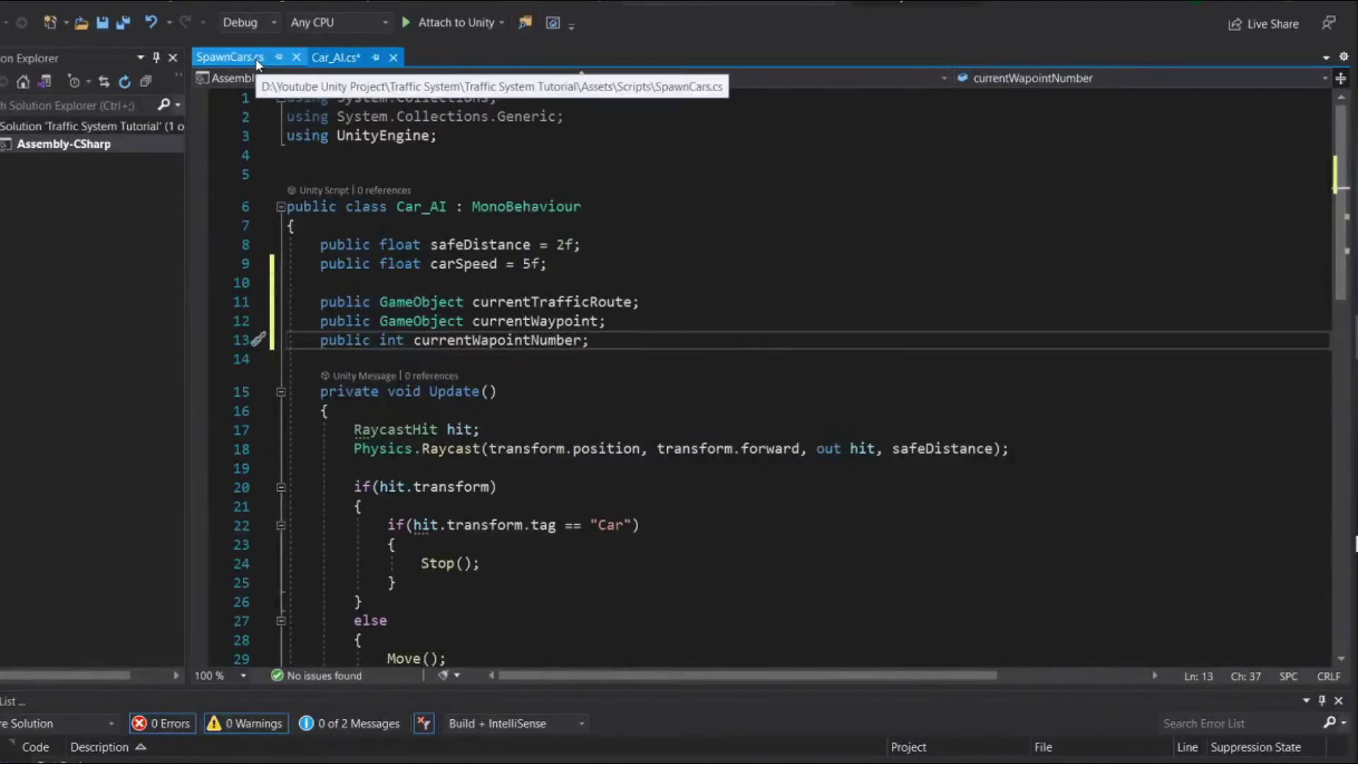
key("ctrl+s")
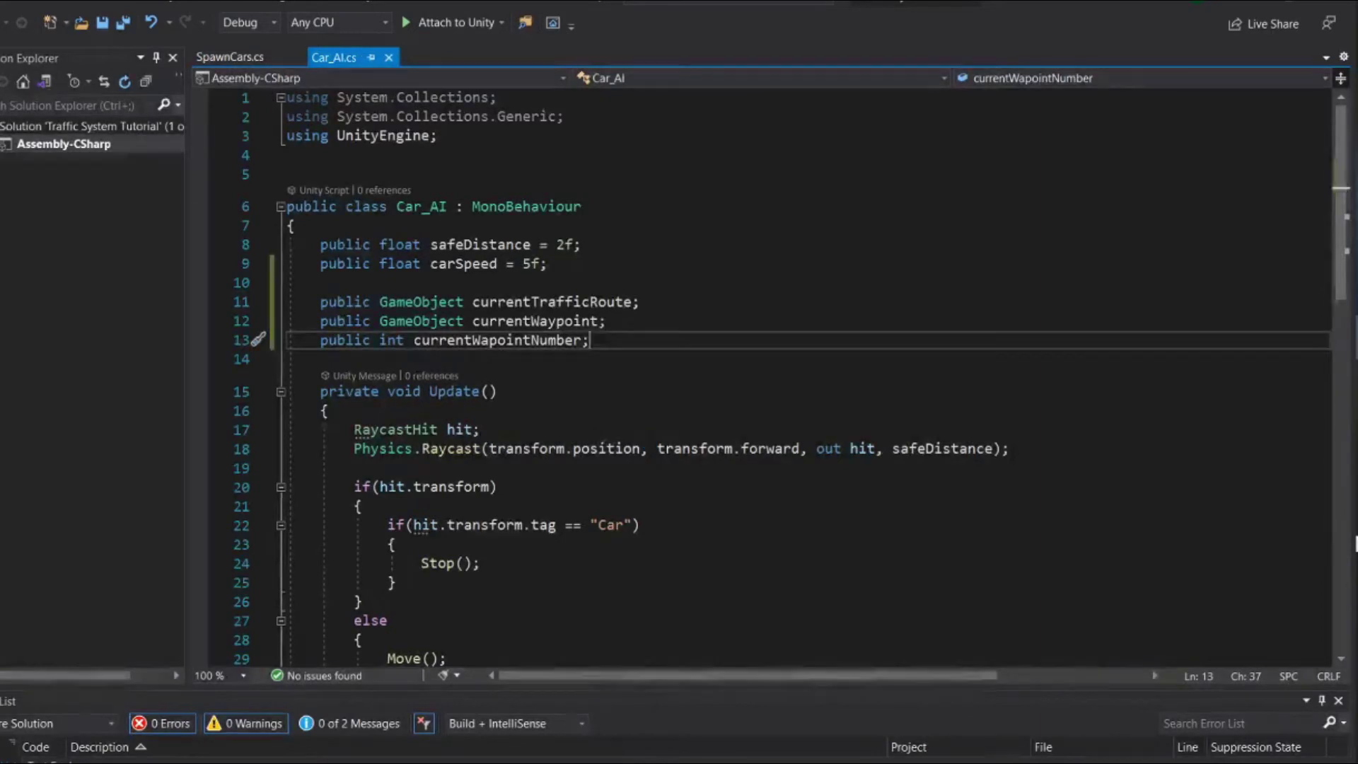
Delete the empty line 21 inside the SpawnCars loop
left_click(239, 58)
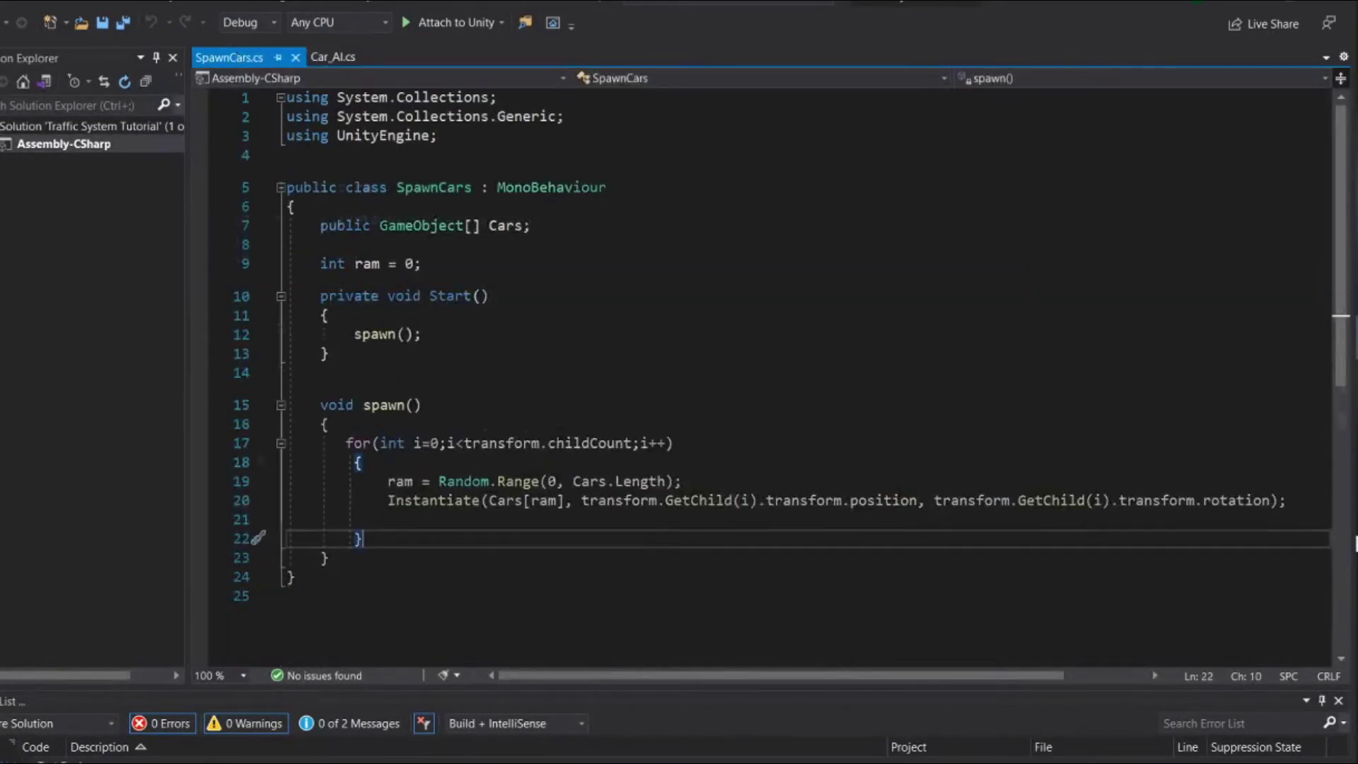
scroll(258, 461, "down", 1)
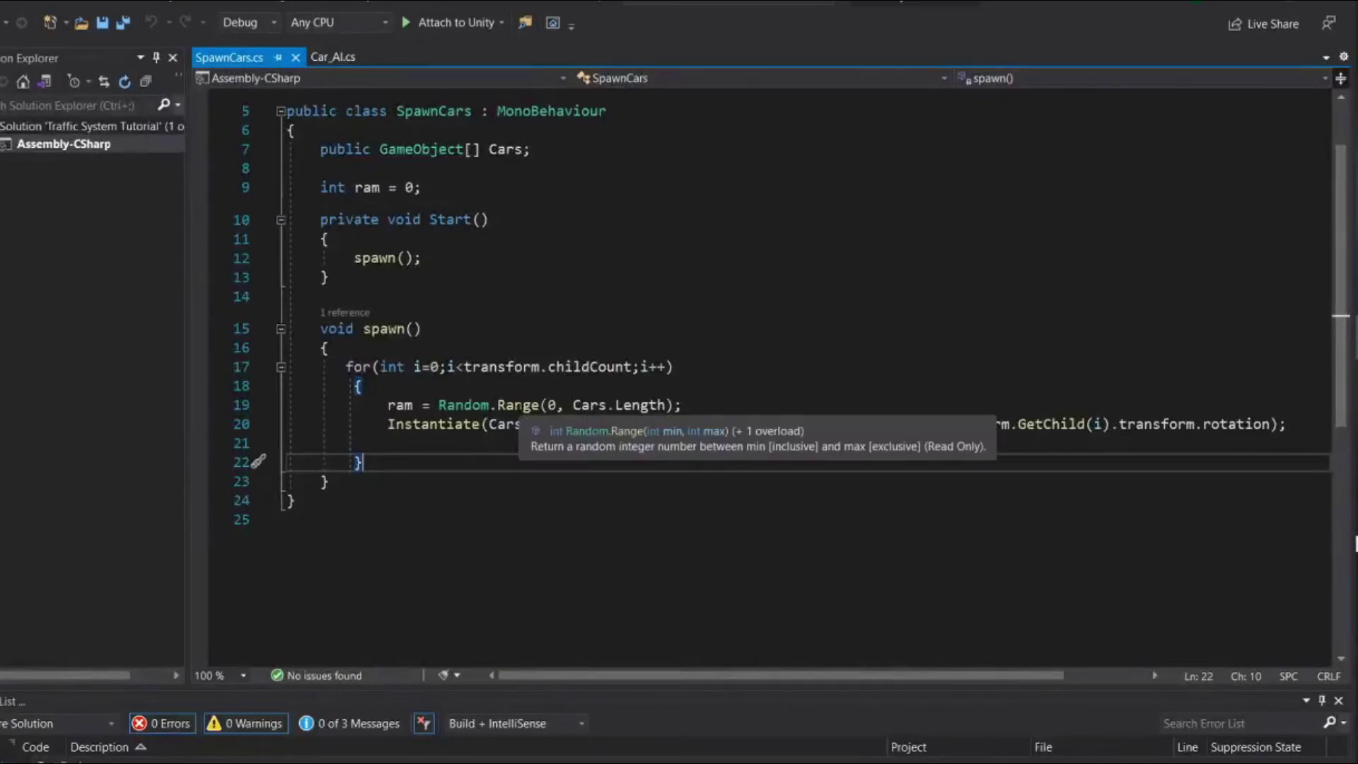
scroll(435, 301, "up", 1)
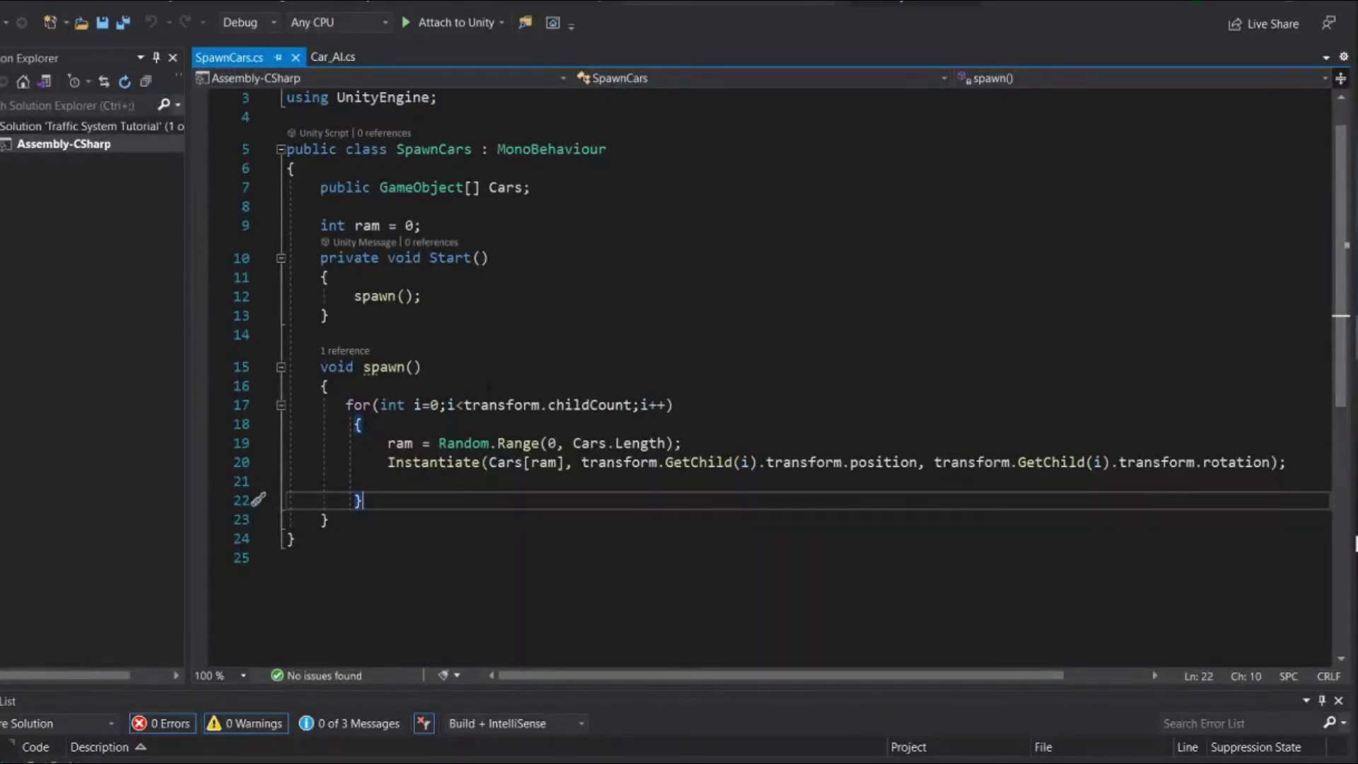
left_click(398, 479)
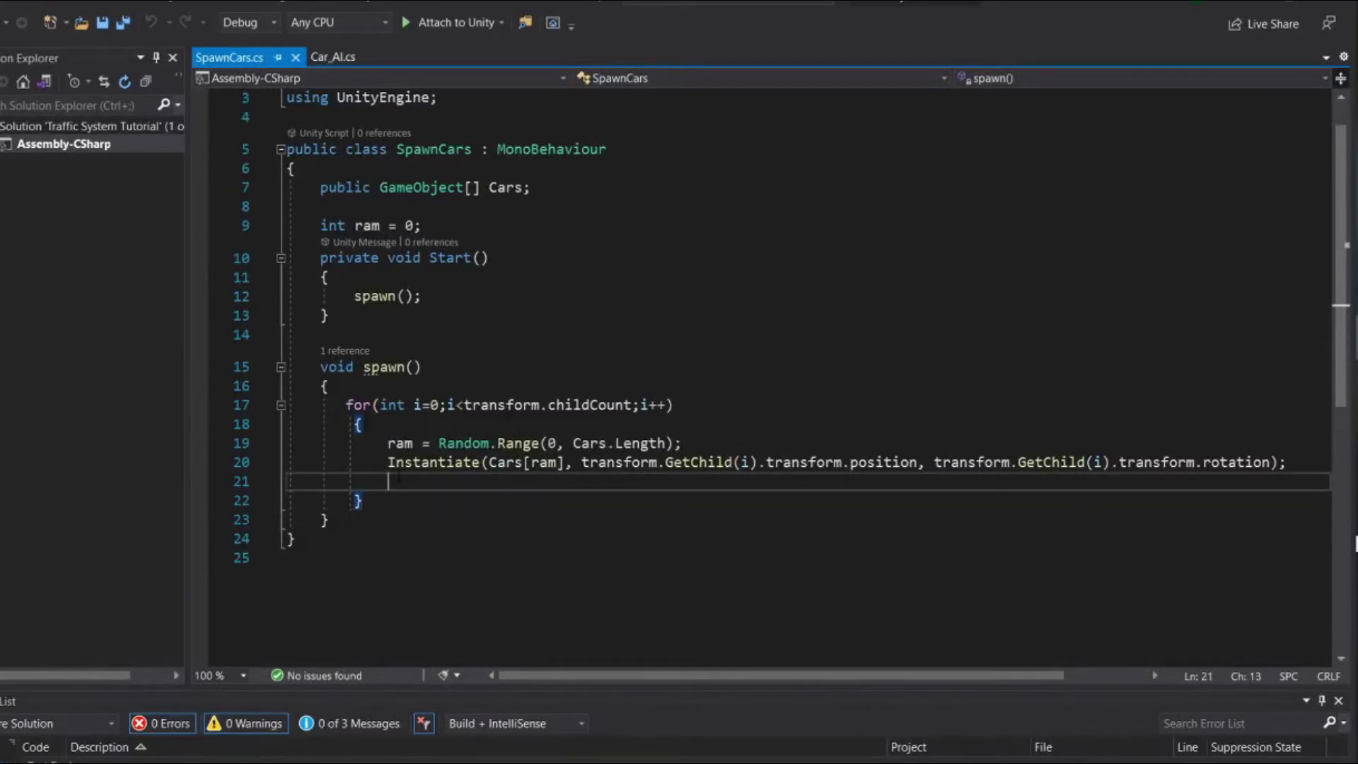
key("BackSpace")
key("BackSpace")
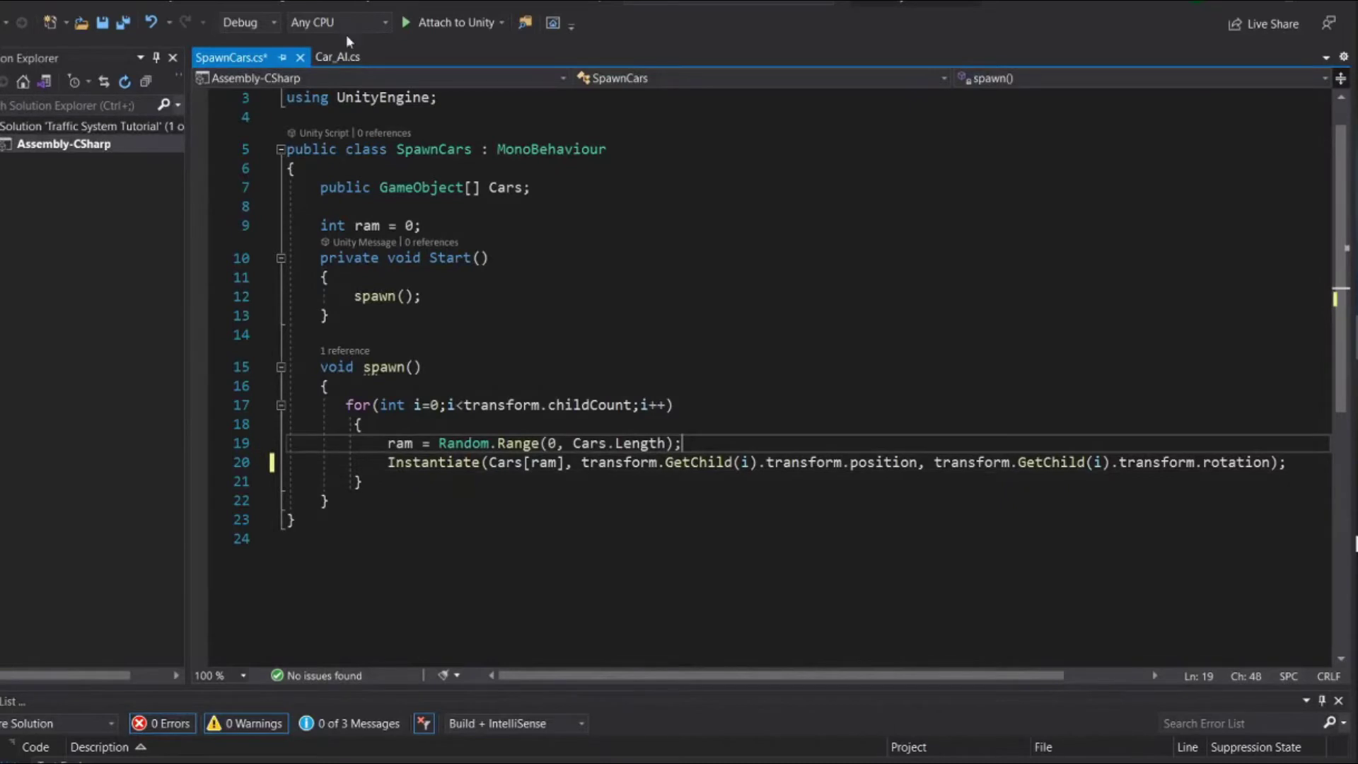
Check Car_AI's currentTrafficRoute and currentWaypoint fields, then add a blank line after the Random.Range line
left_click(333, 58)
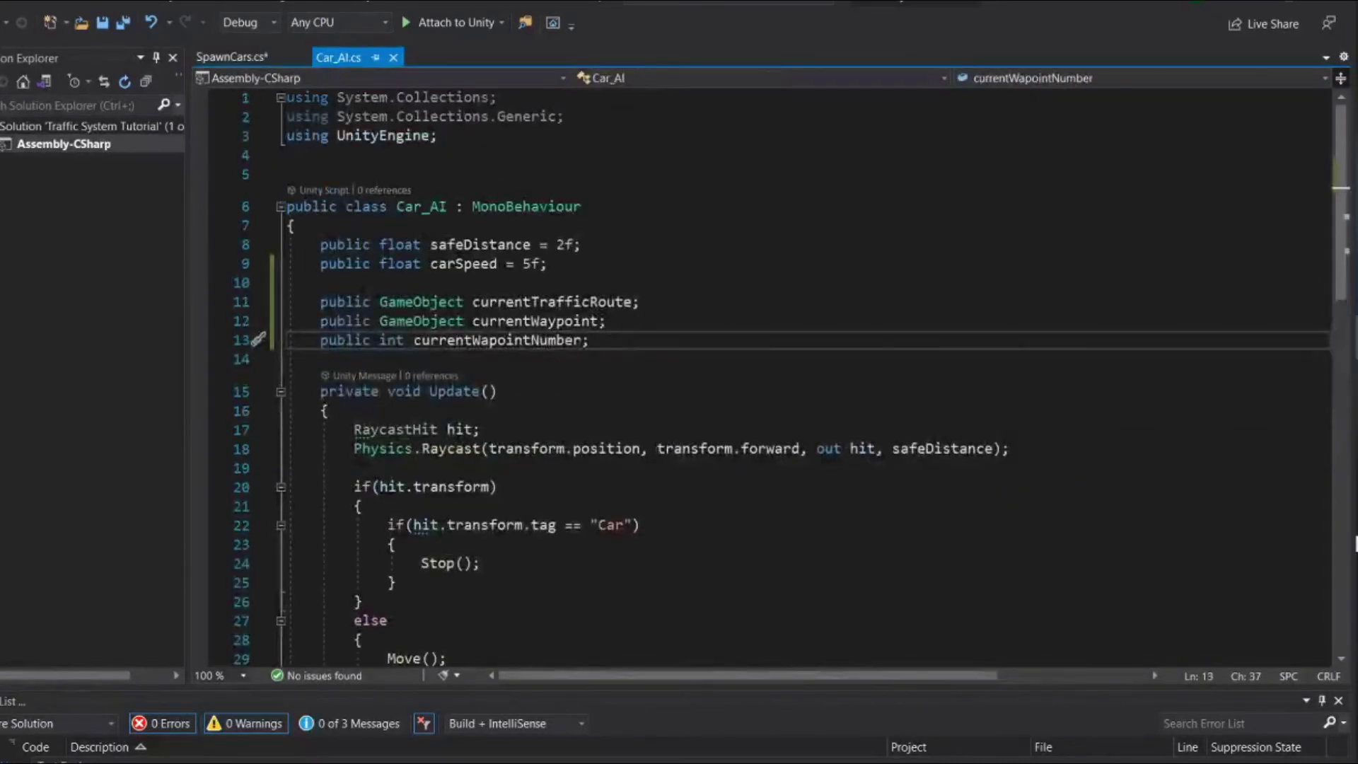
left_click(614, 302)
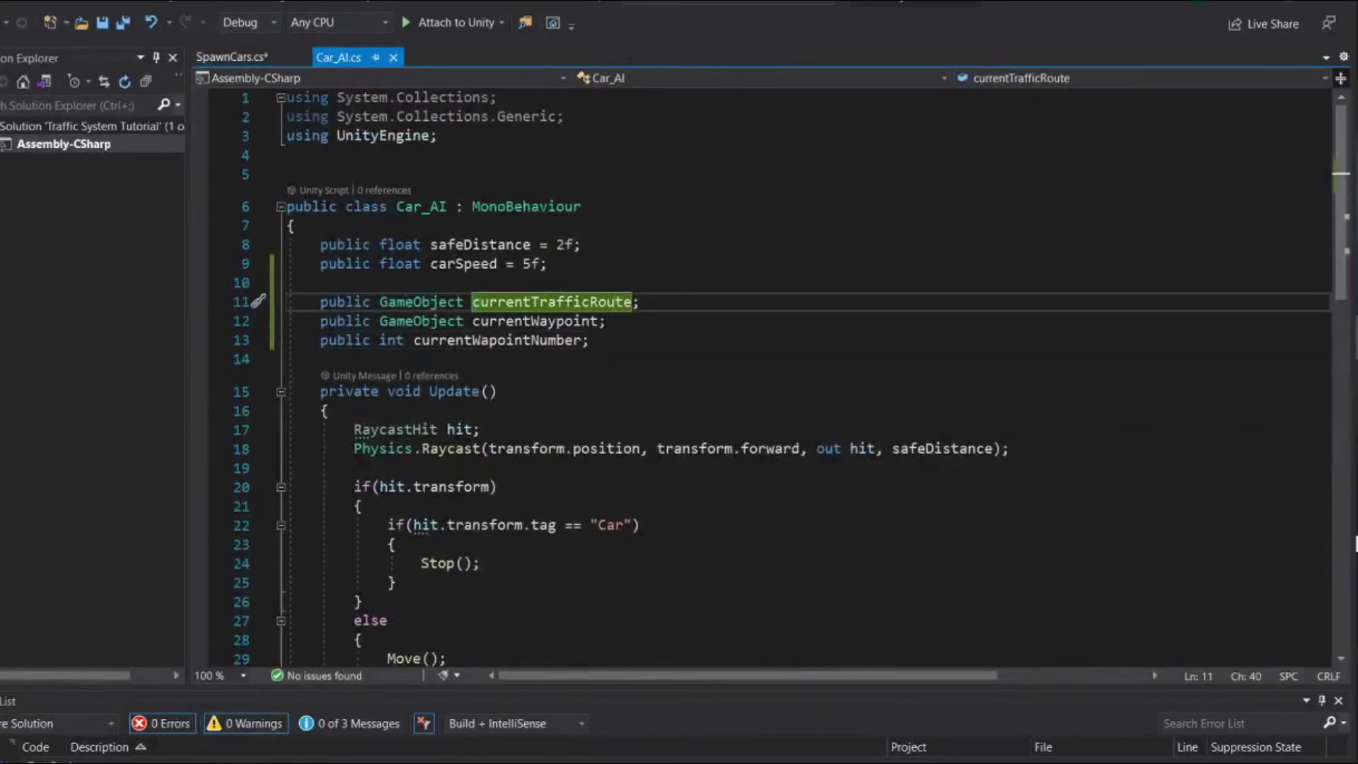
left_click(602, 321)
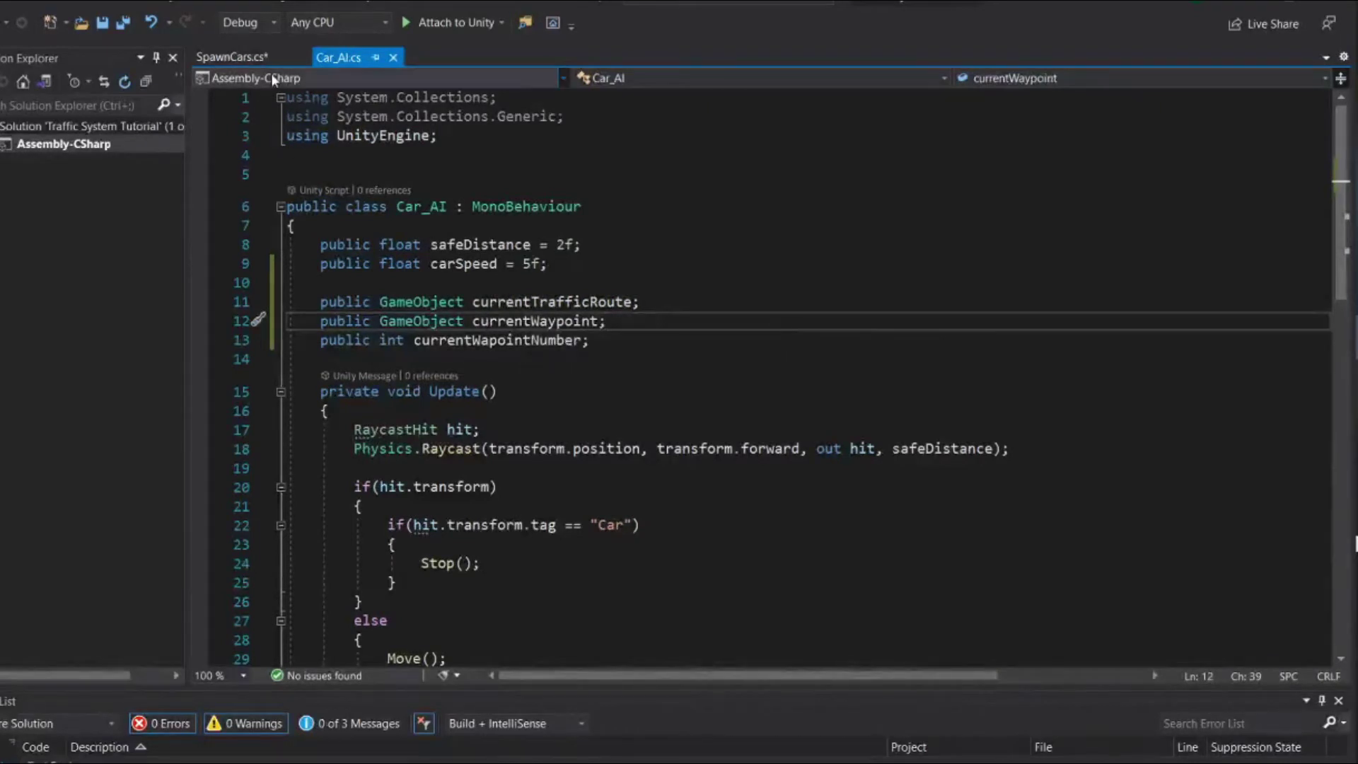
left_click(232, 56)
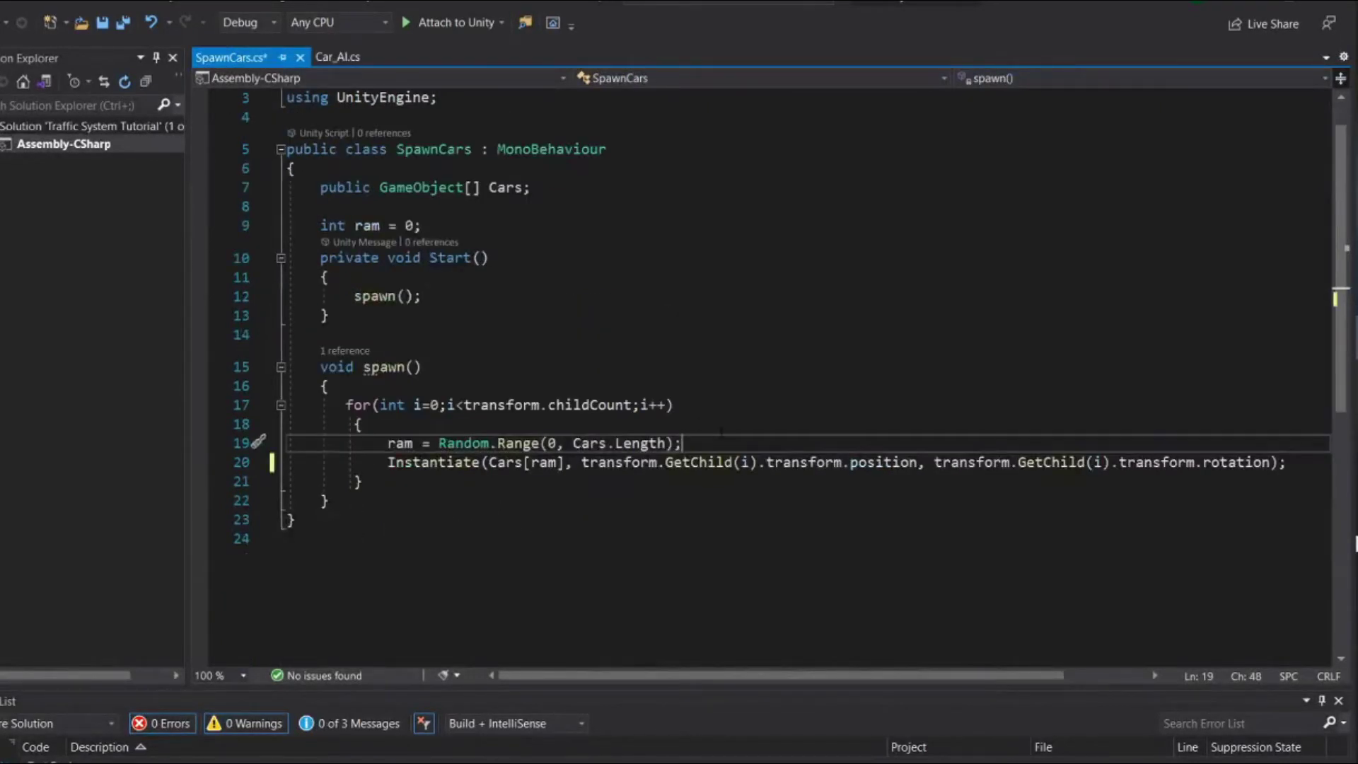
key("Return")
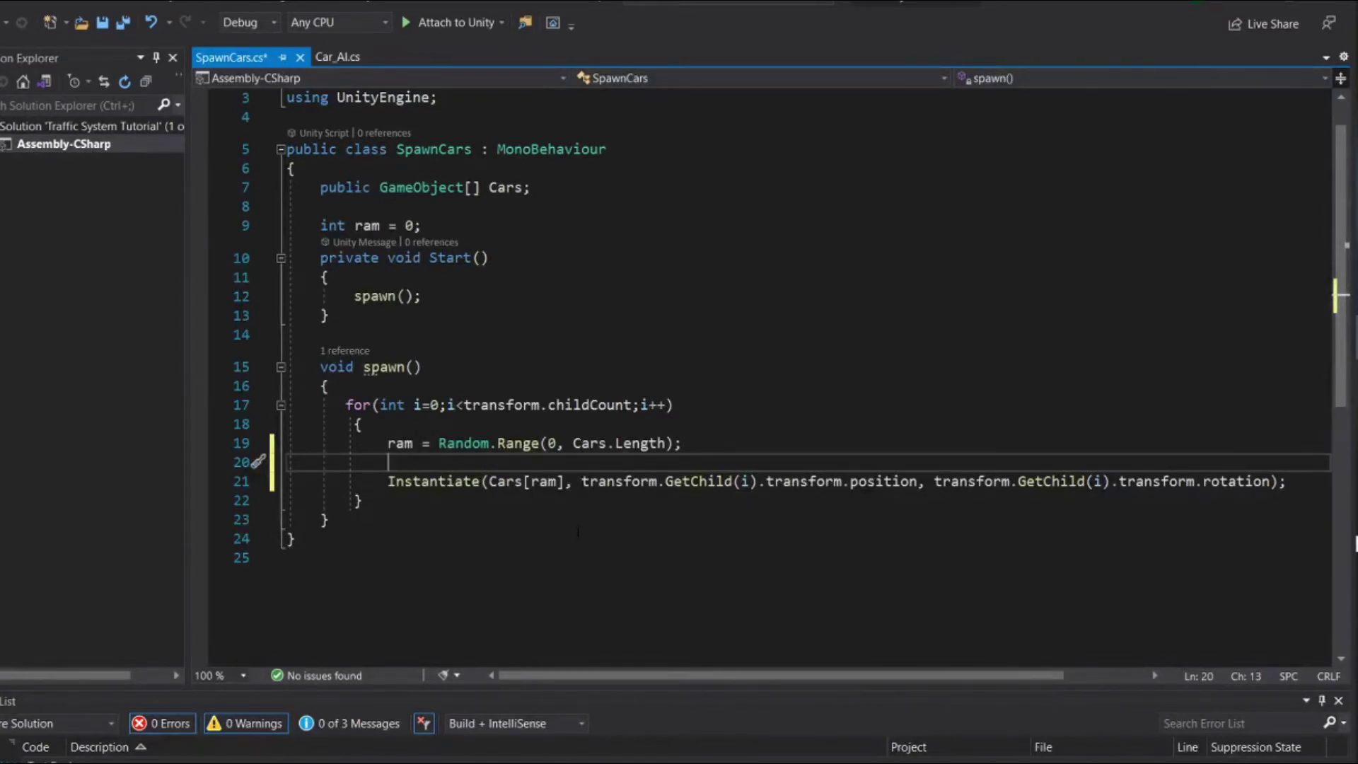
Write Cars[ram].GetComponent<Car_AI>().currentTrafficRoute on the new line using IntelliSense
type("Car")
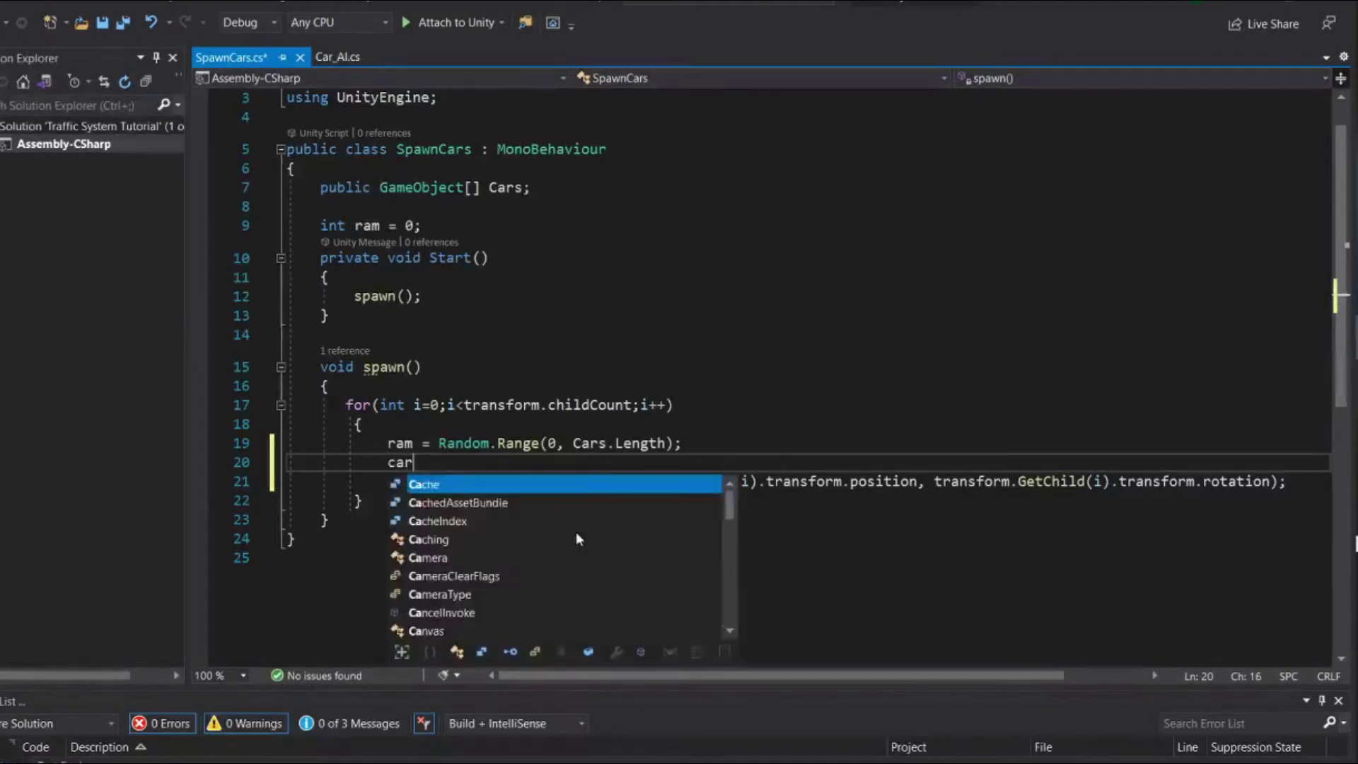
type("s[")
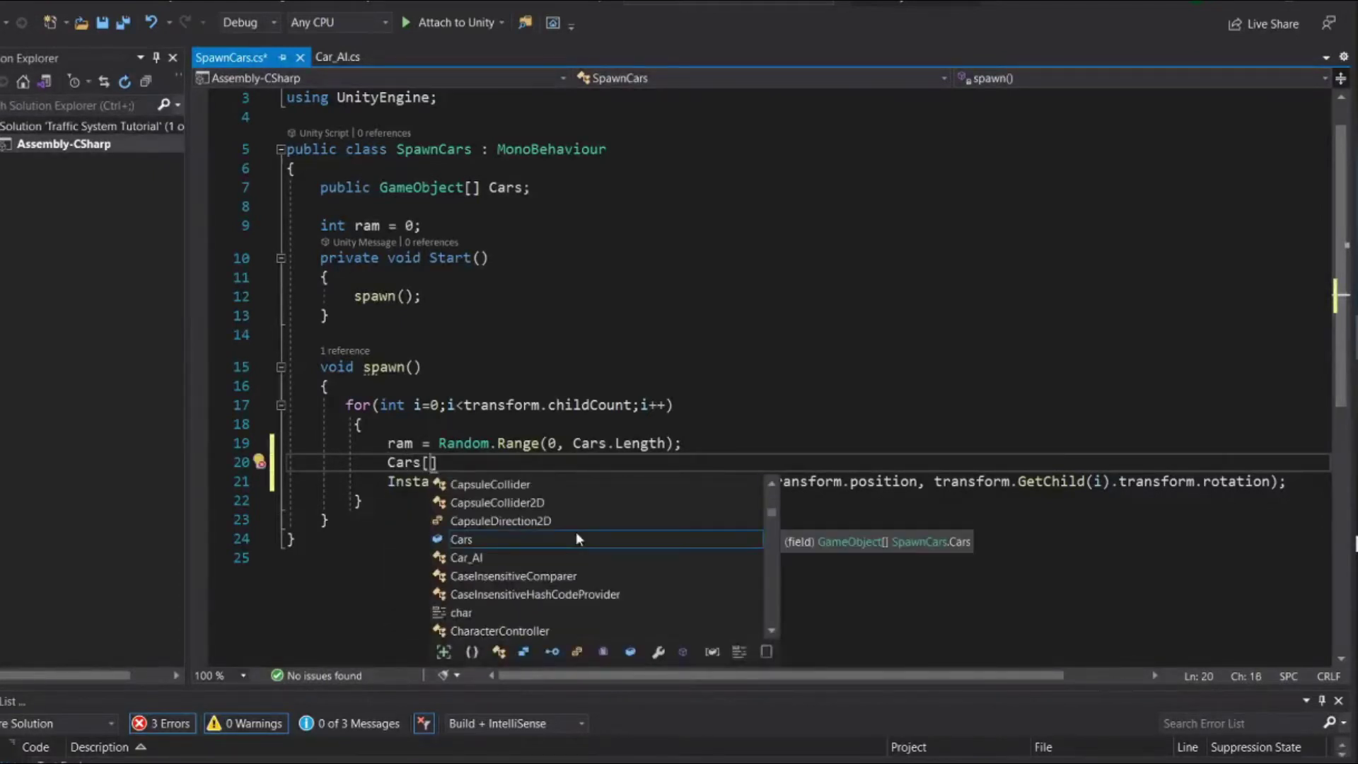
type("ram]")
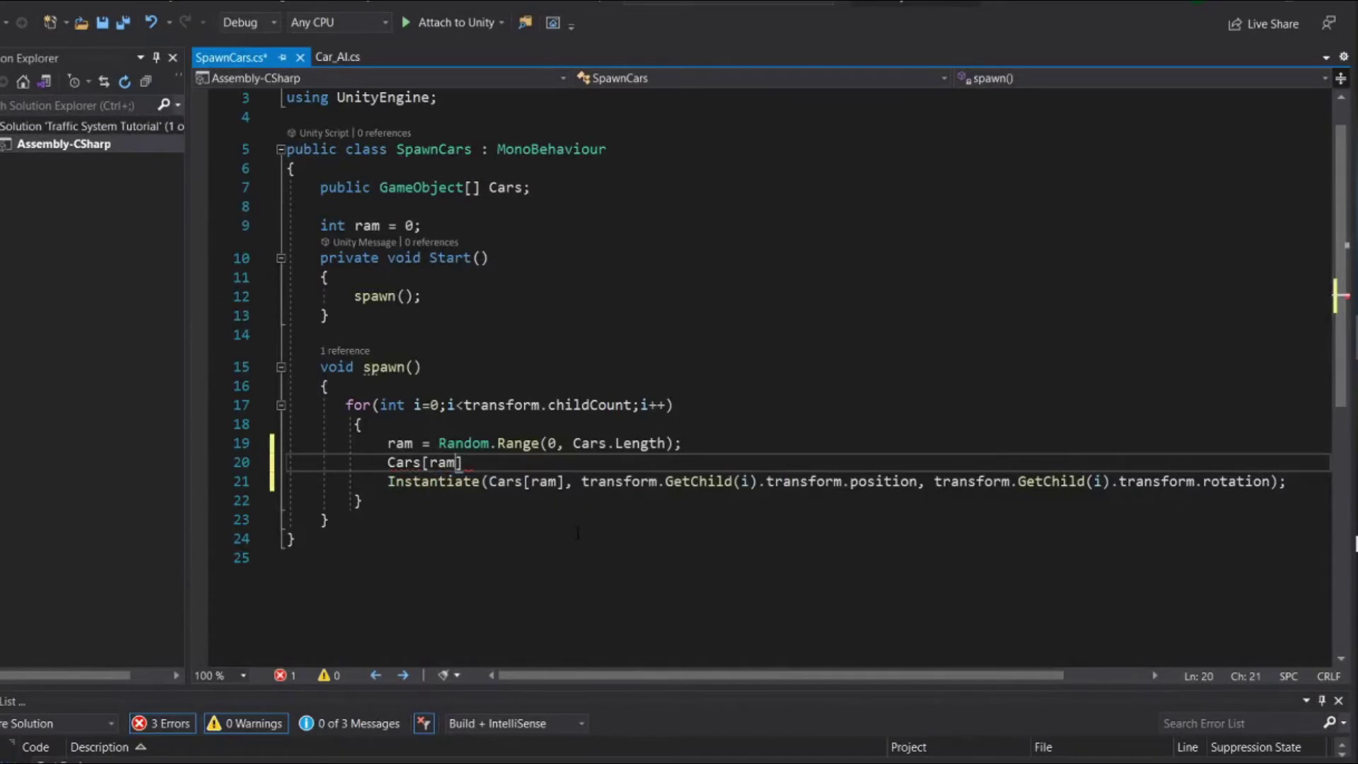
type(".")
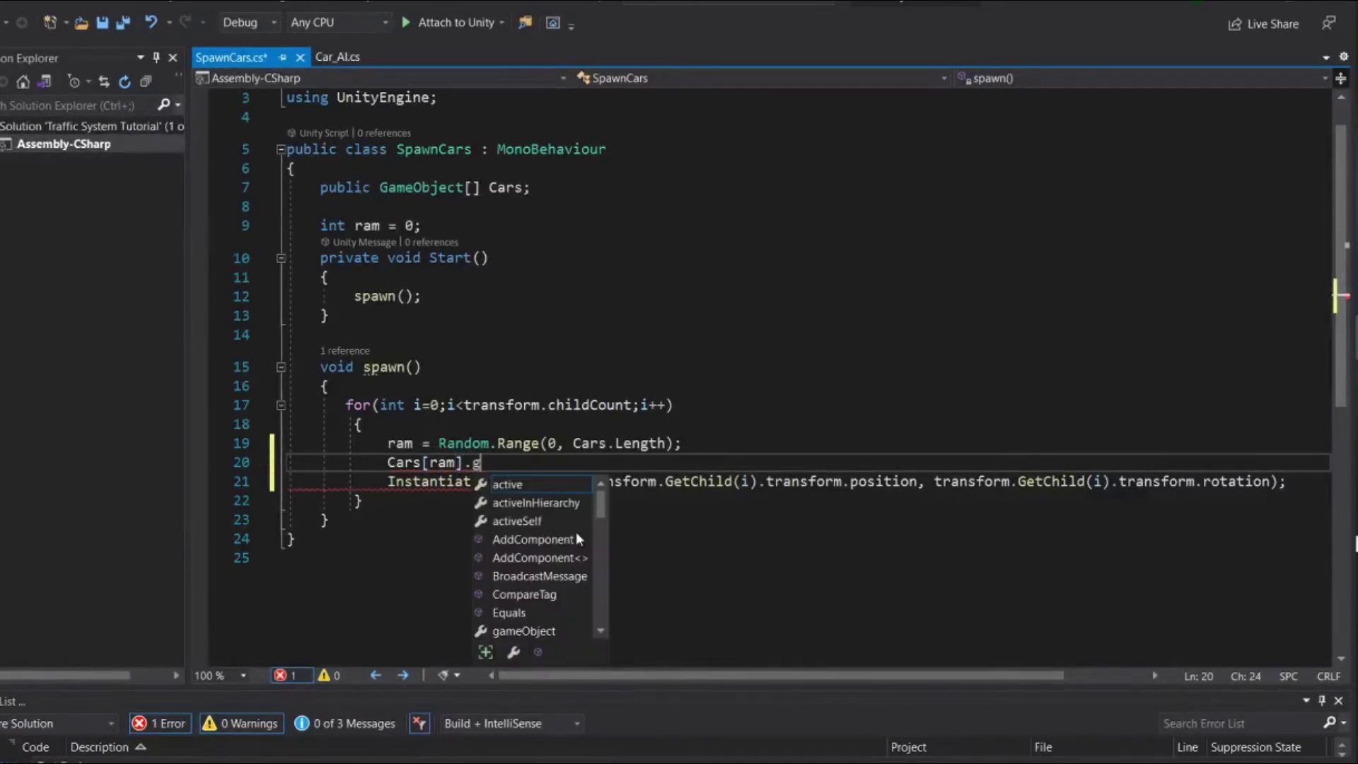
type("get")
key("Tab")
type("<")
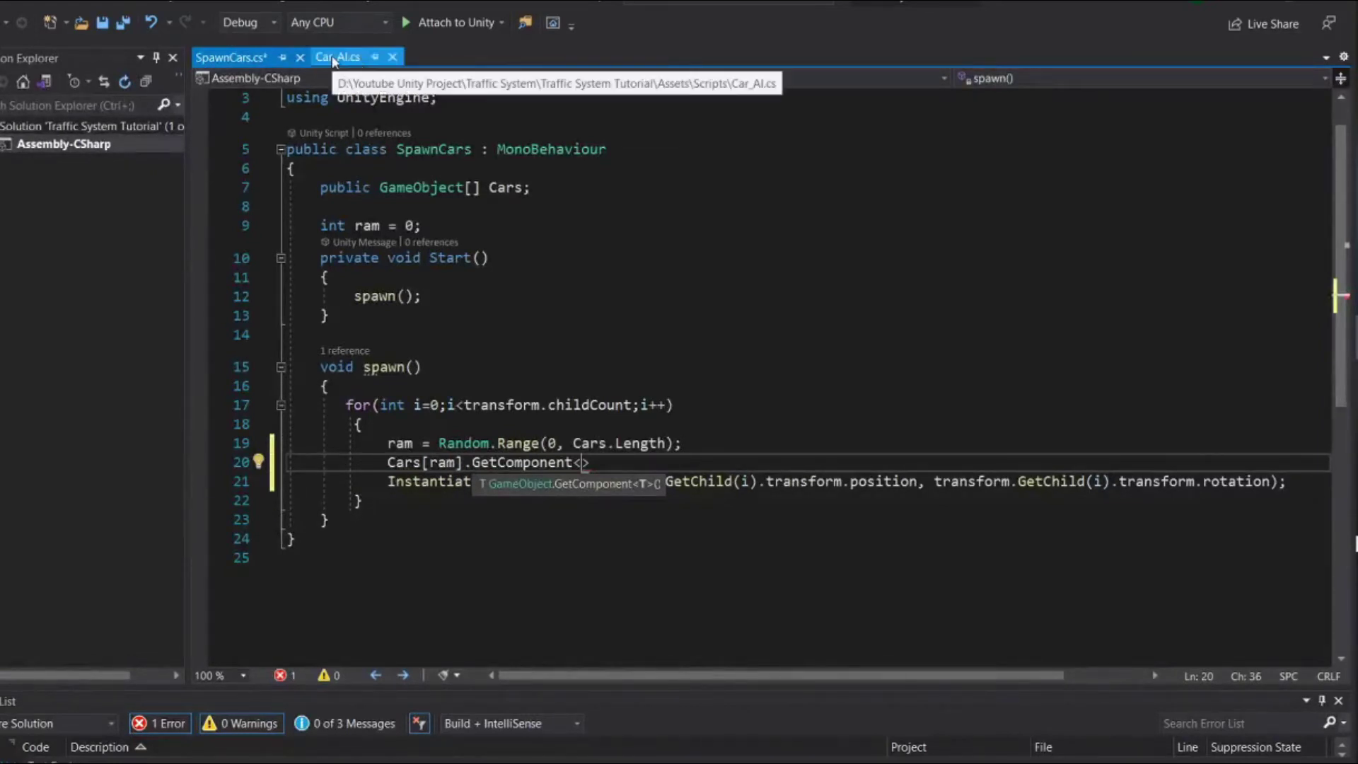
type("Ca")
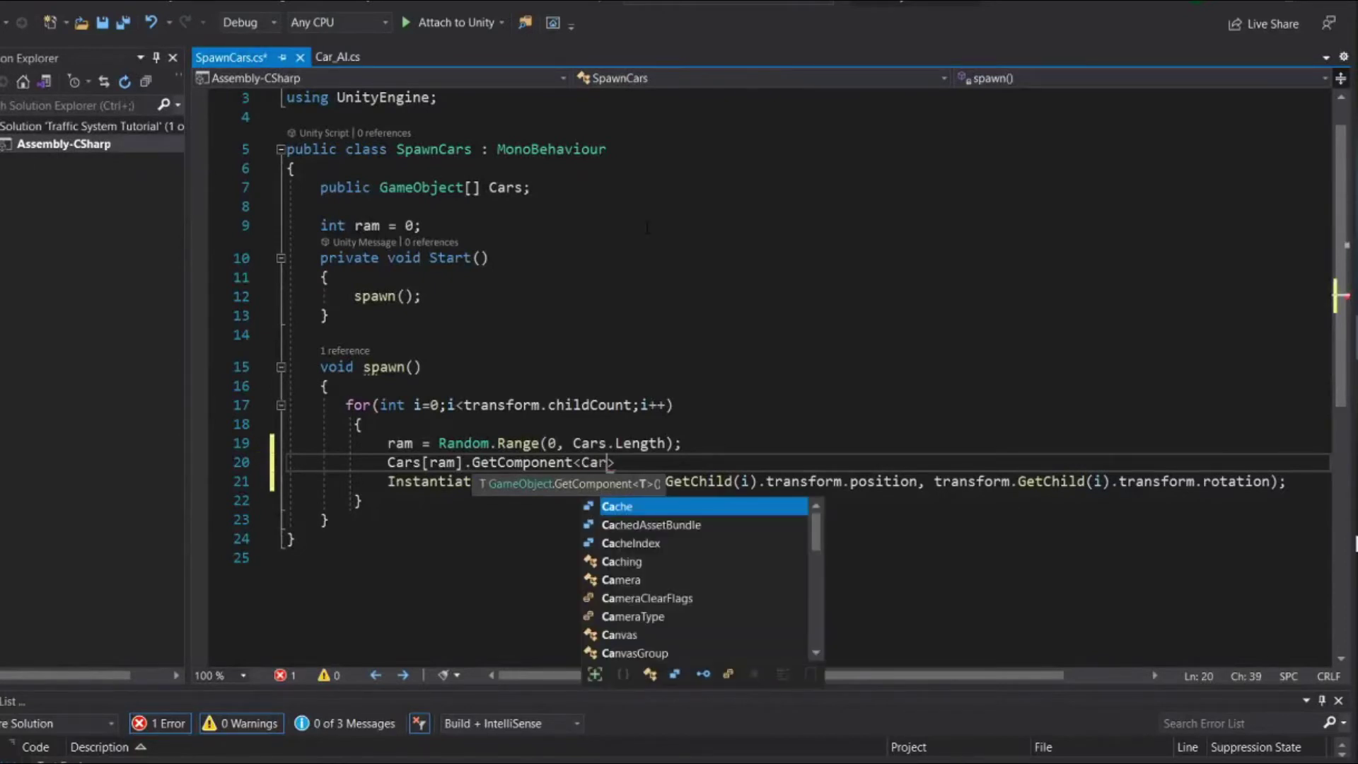
type("r")
key("Tab")
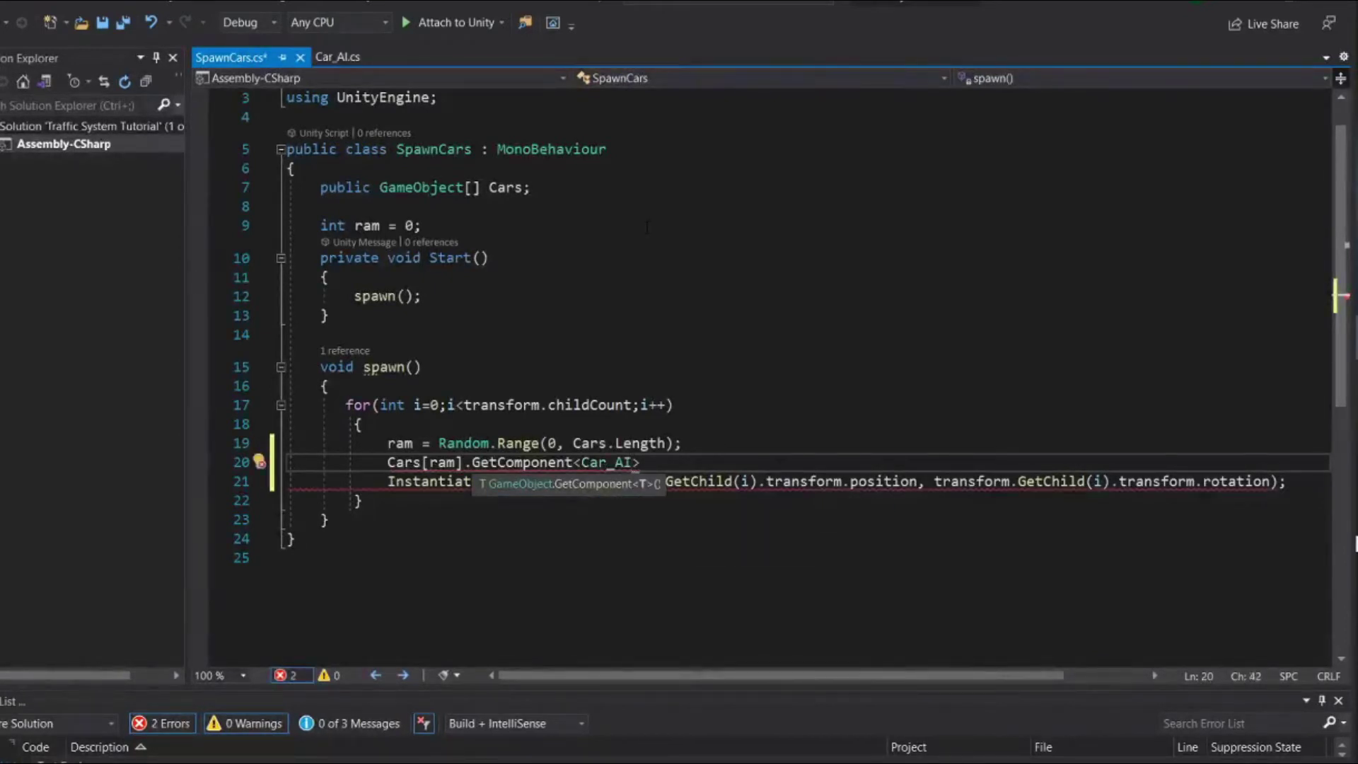
type(">")
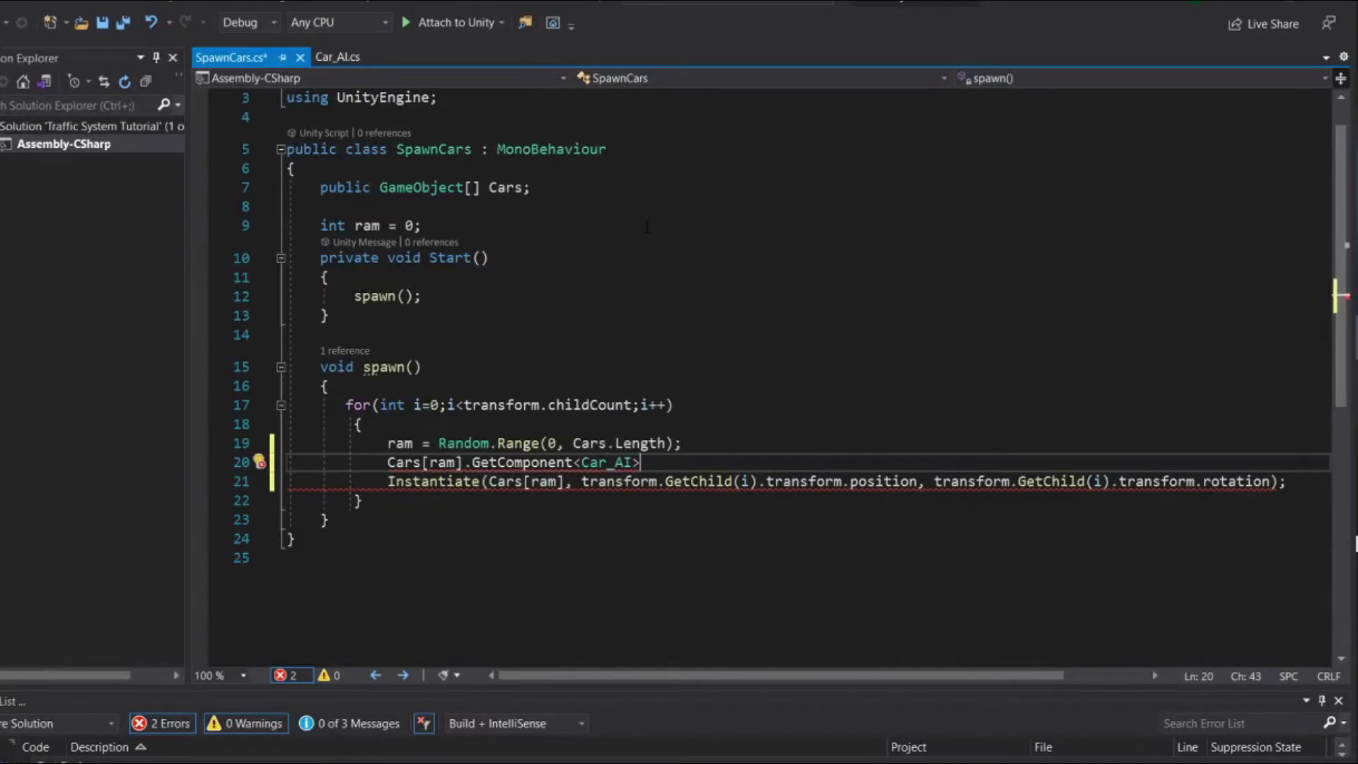
type("(")
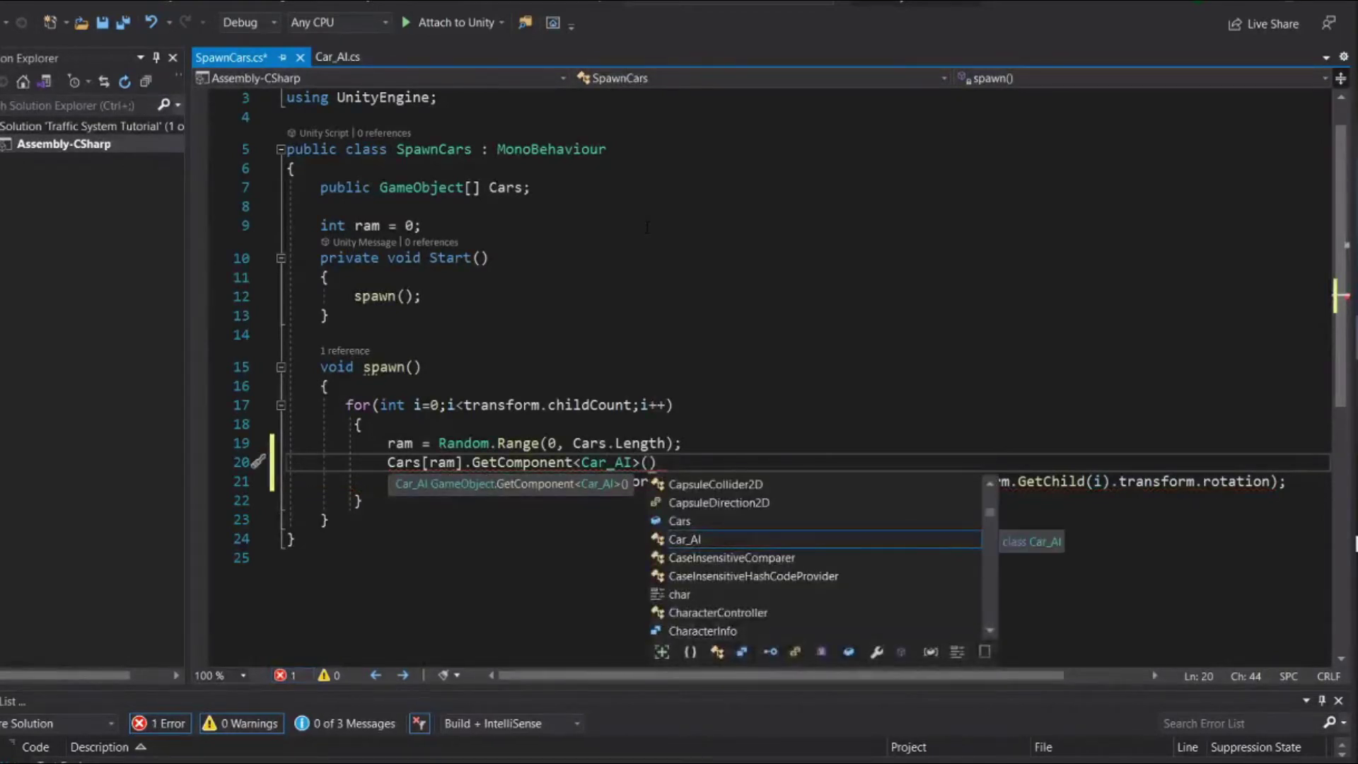
type(").")
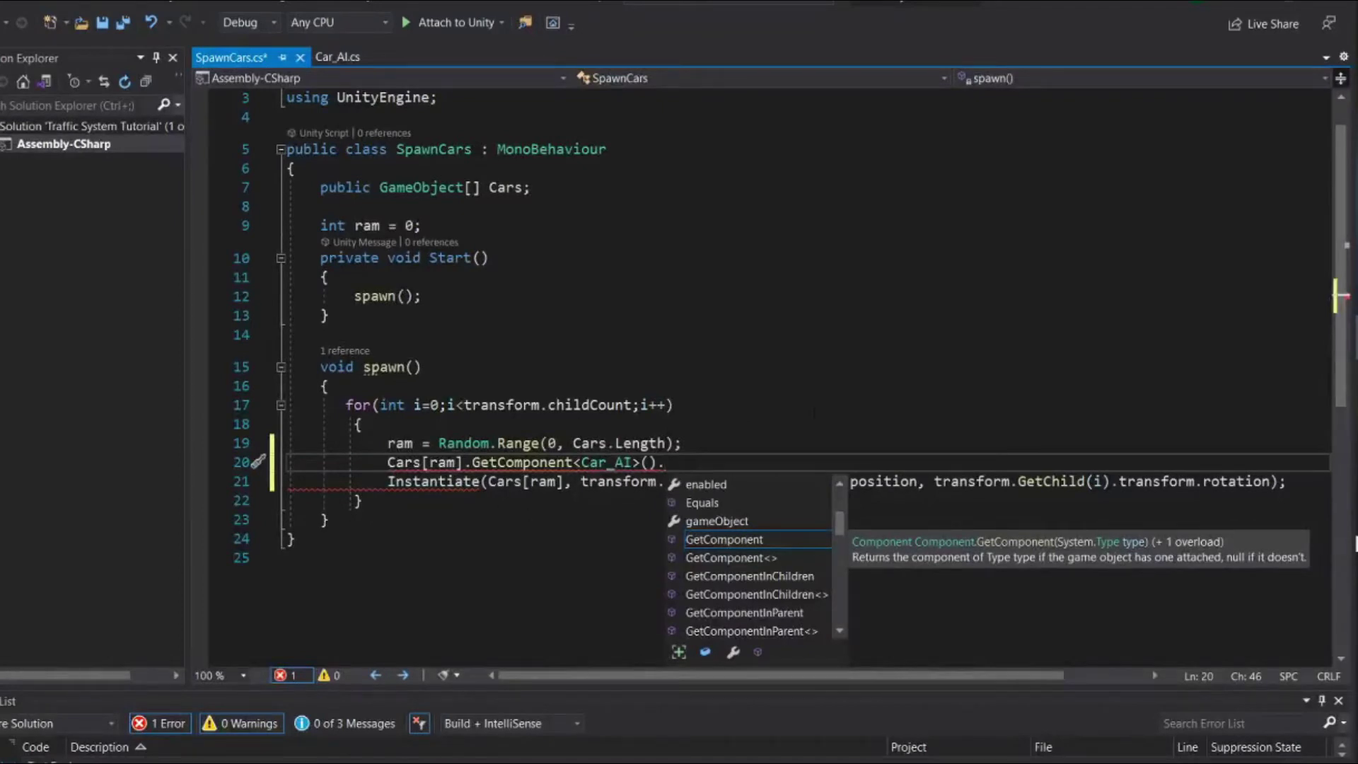
type("current")
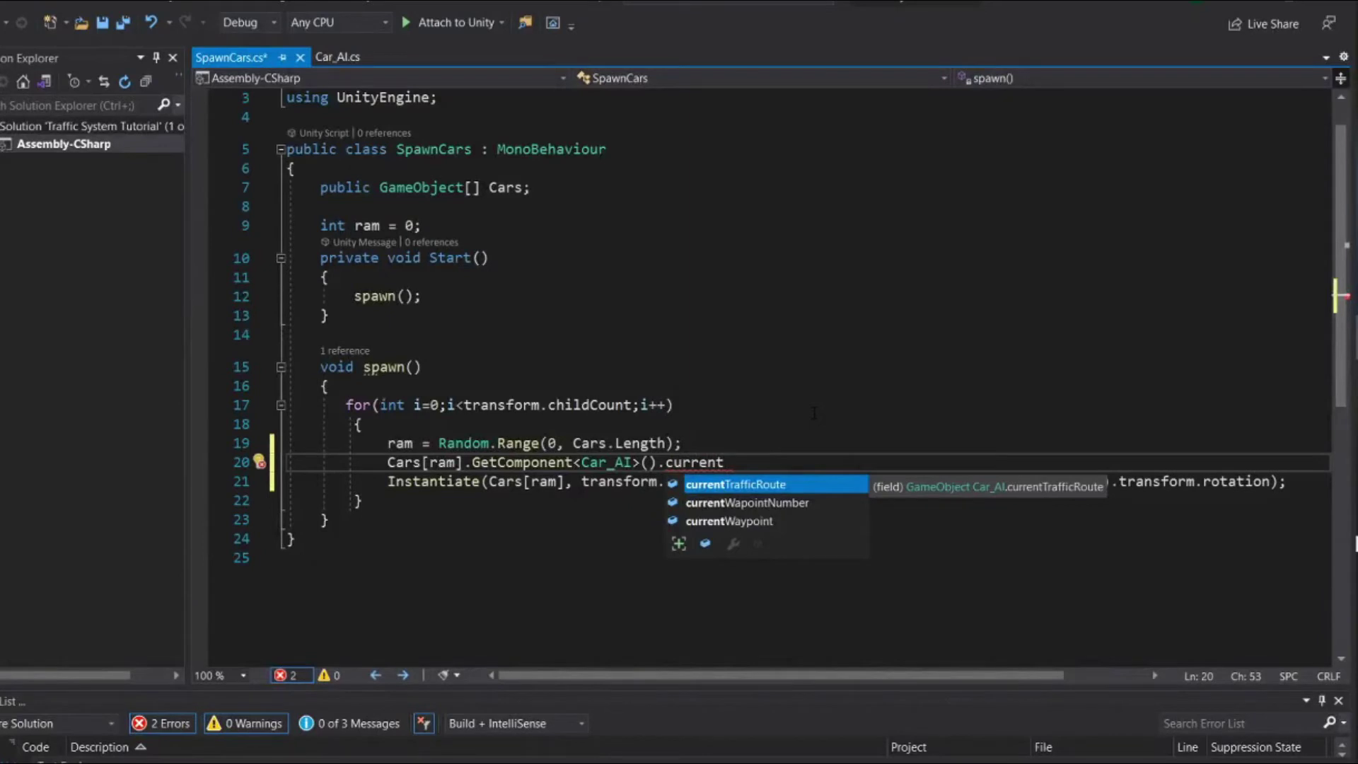
key("Tab")
Finish the assignment with = this.gameObject; and select the GetComponent<Car_AI>() prefix
type("= ")
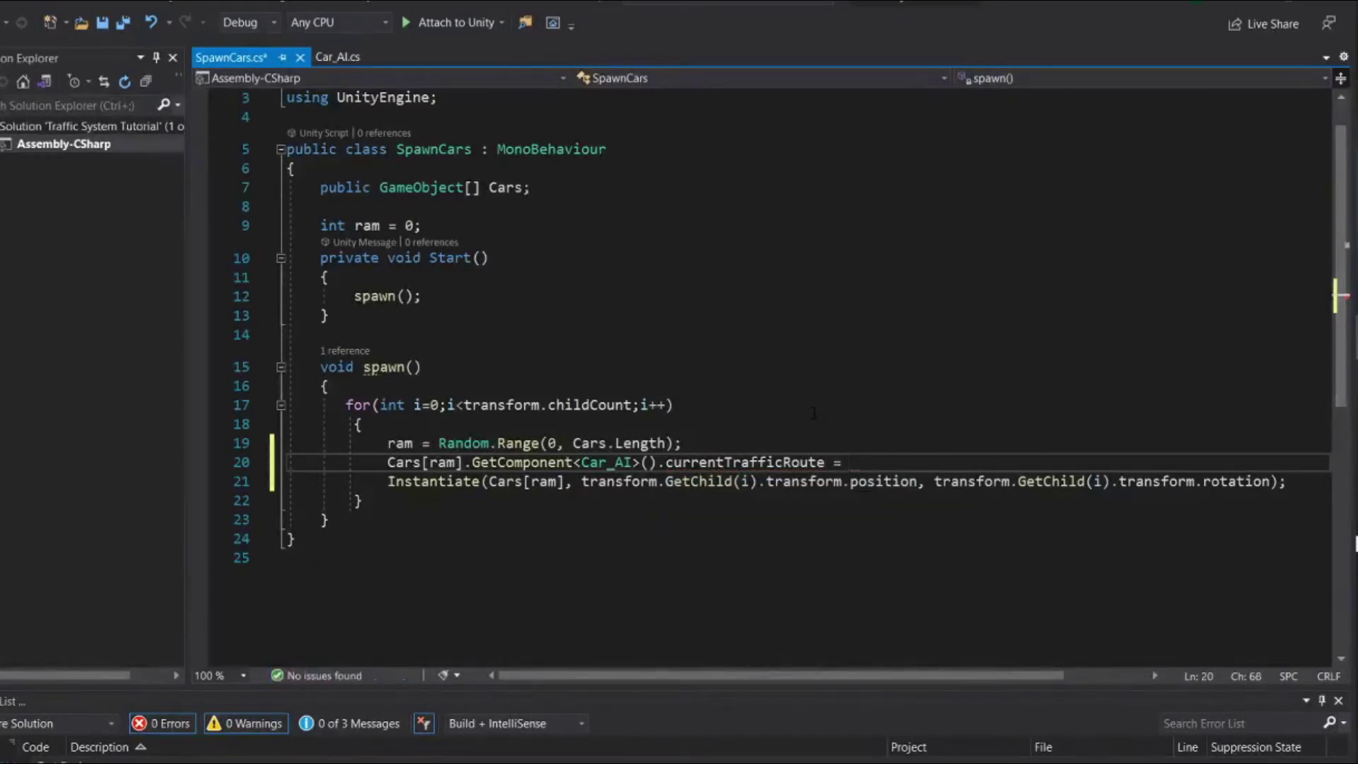
type("th")
type("is")
key("Escape")
type(".gam")
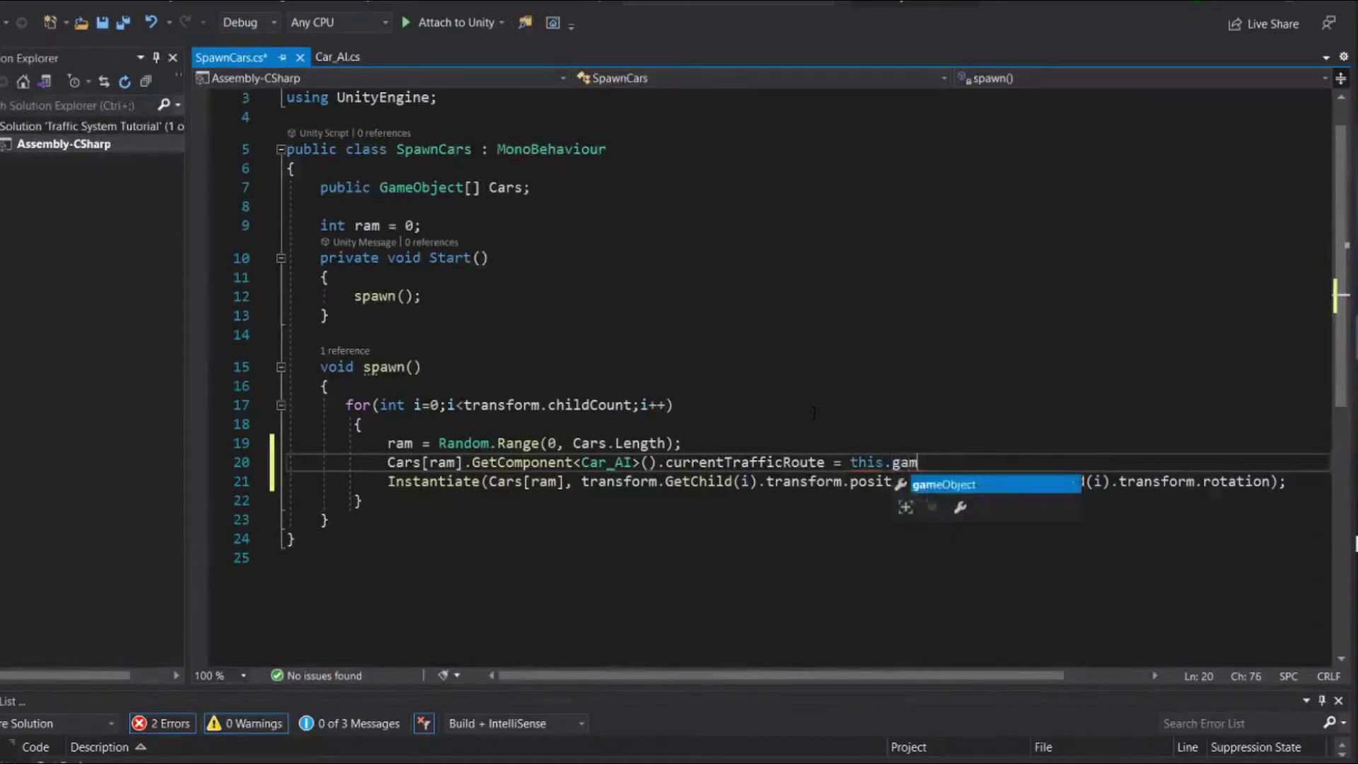
key("Tab")
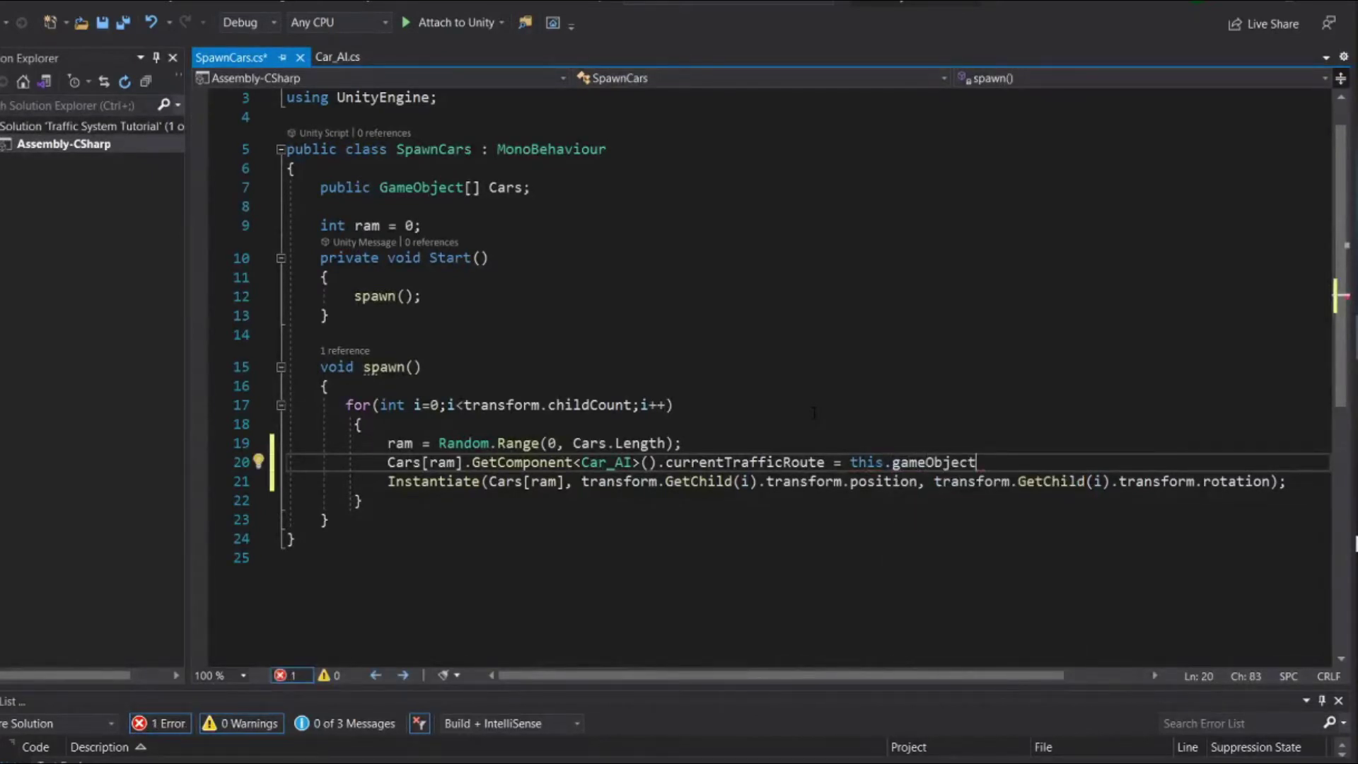
type(";")
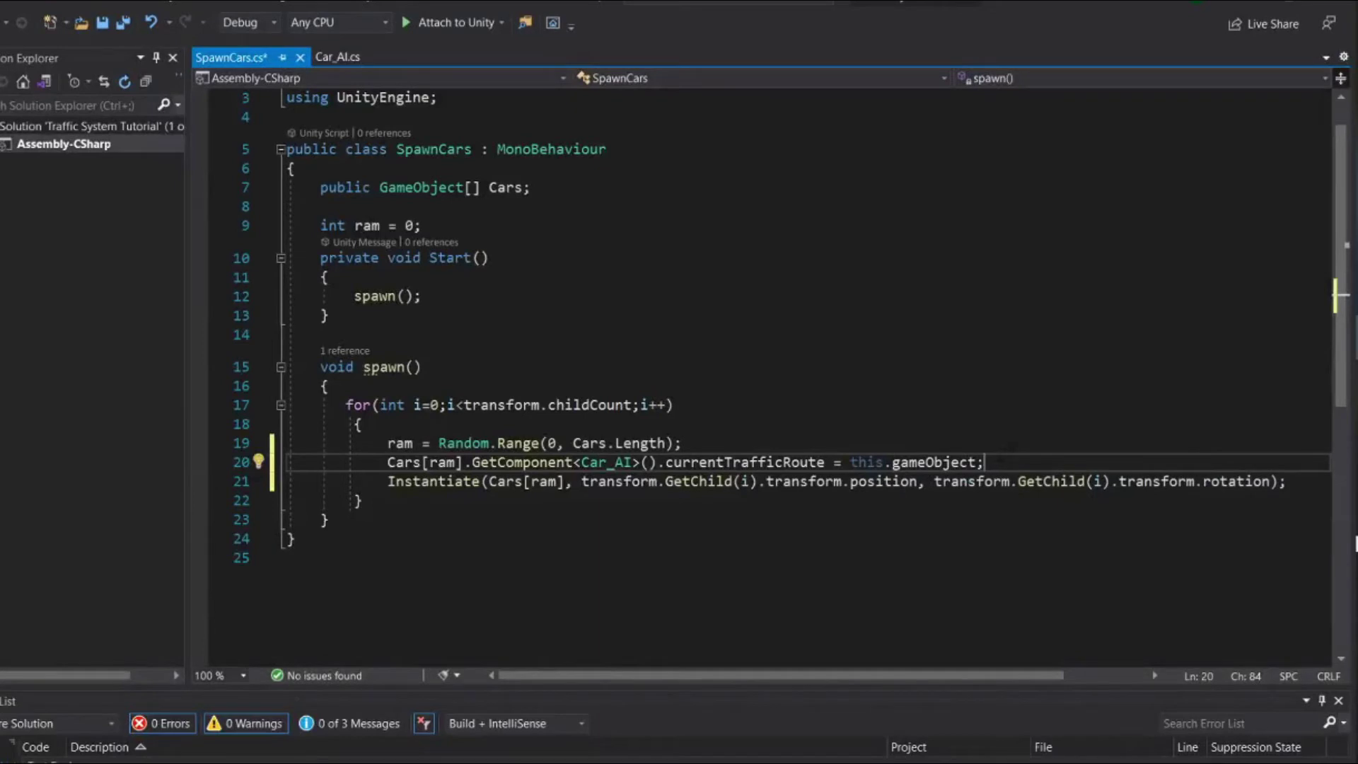
key("Return")
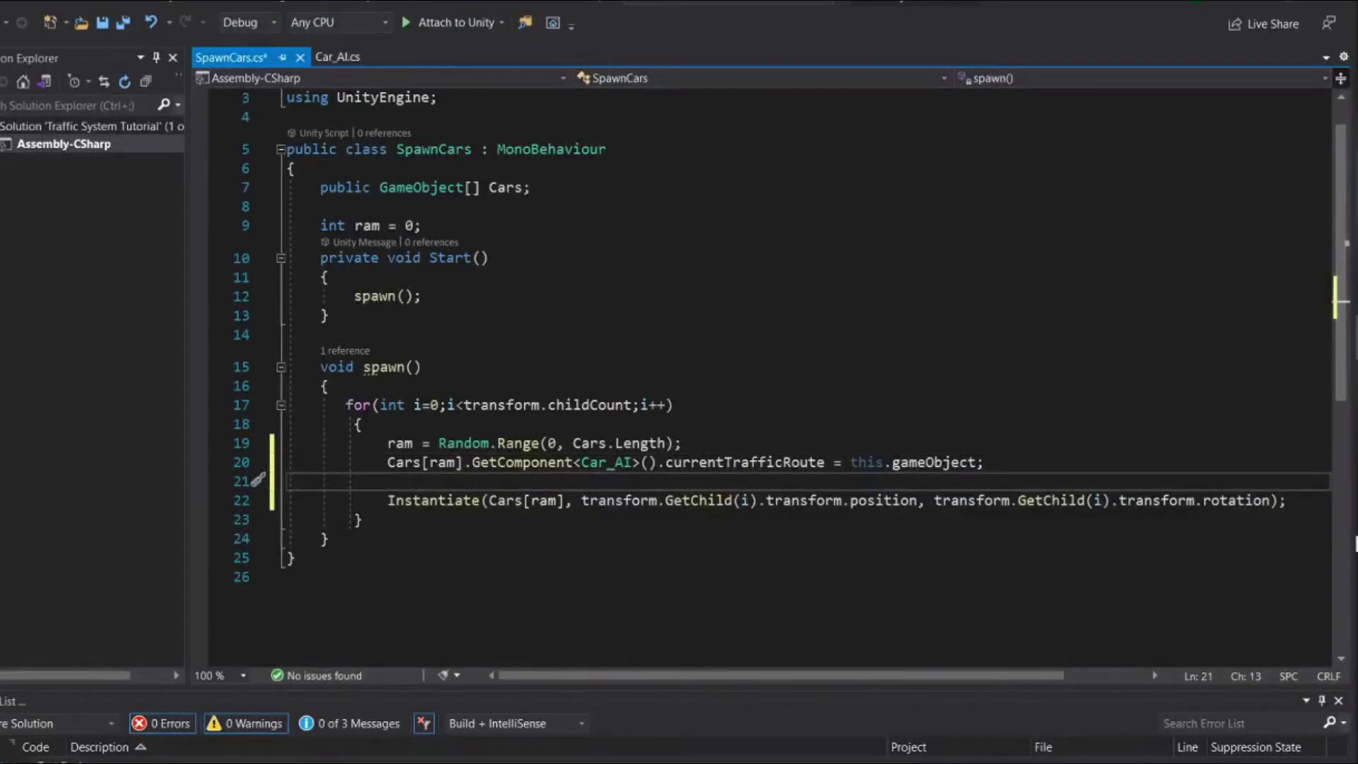
mouse_move(387, 462)
left_mouse_down()
mouse_move(389, 482)
mouse_move(664, 462)
left_mouse_up()
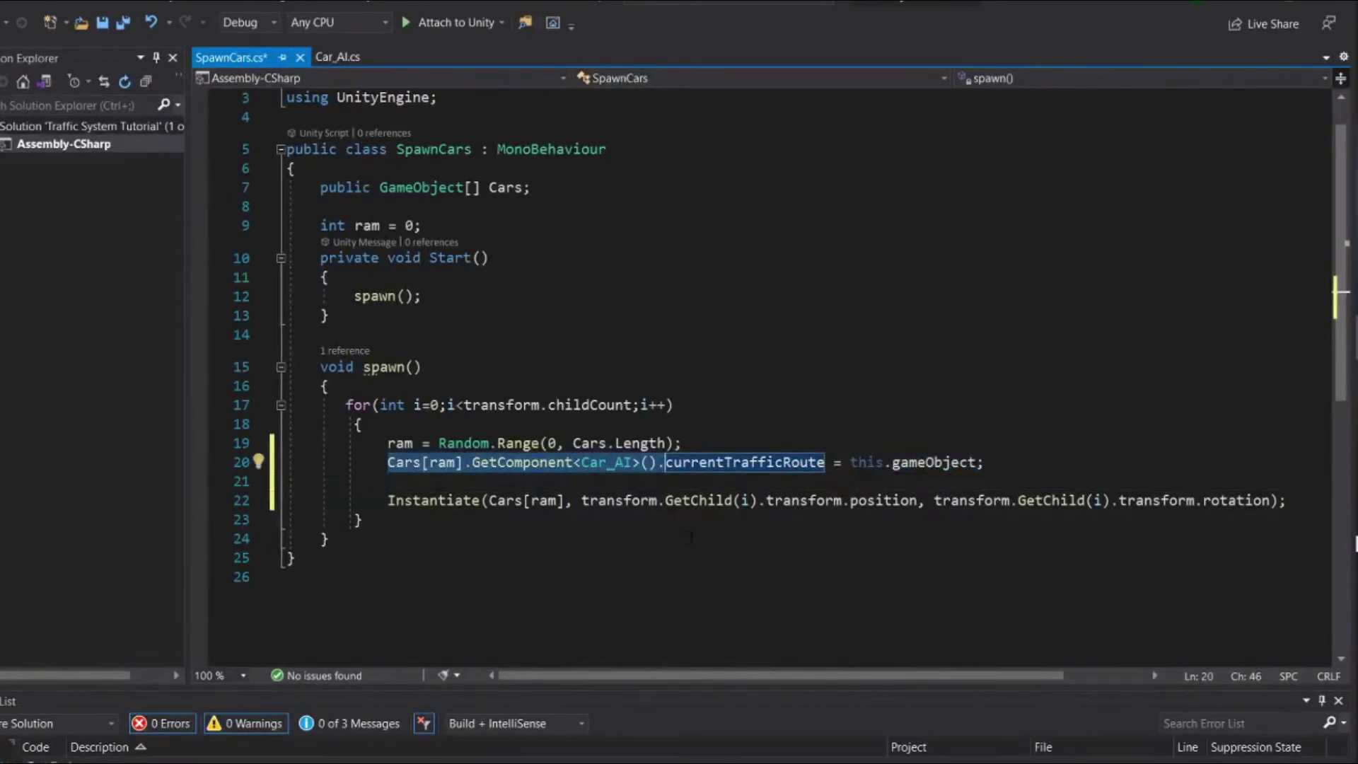
Copy the Car_AI component access to line 21 and complete it as .currentWapointNumber = i;
key("ctrl+c")
left_click(387, 481)
key("ctrl+v")
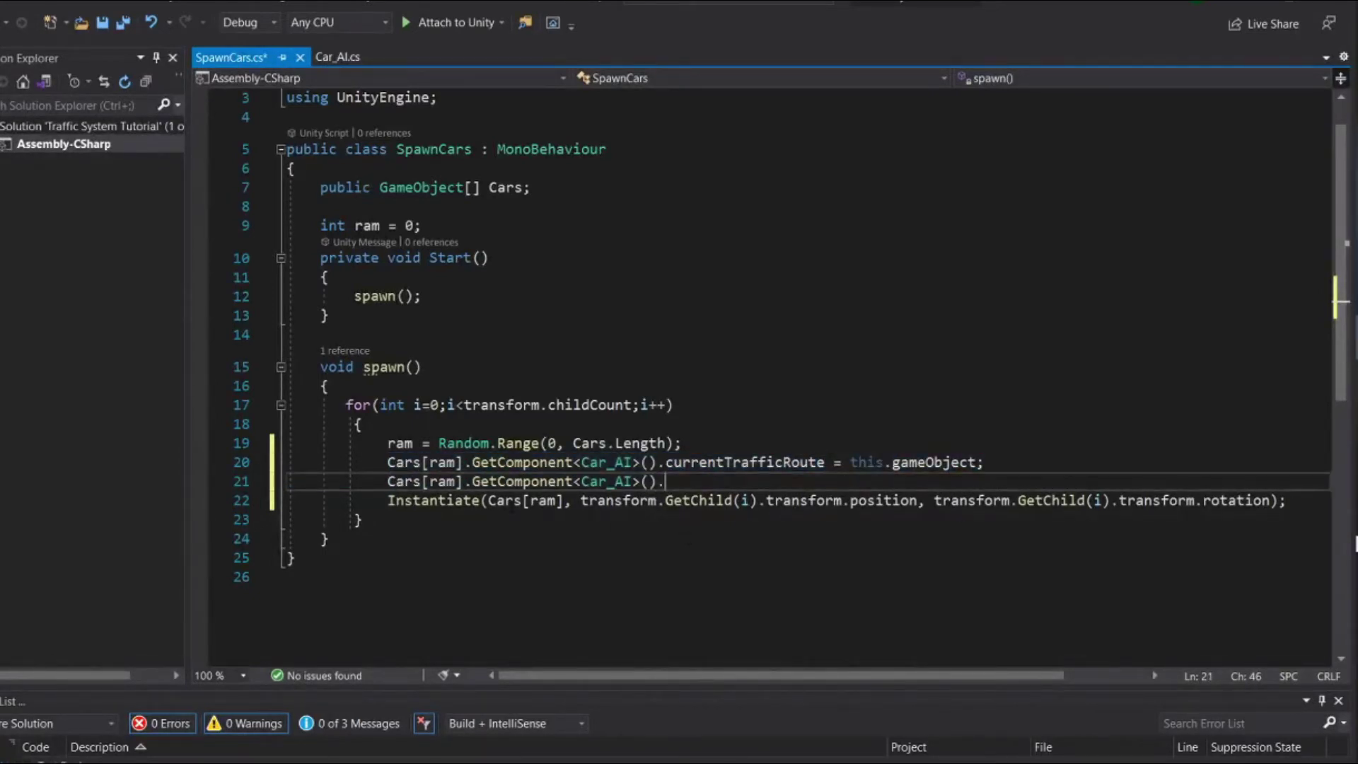
type("curren")
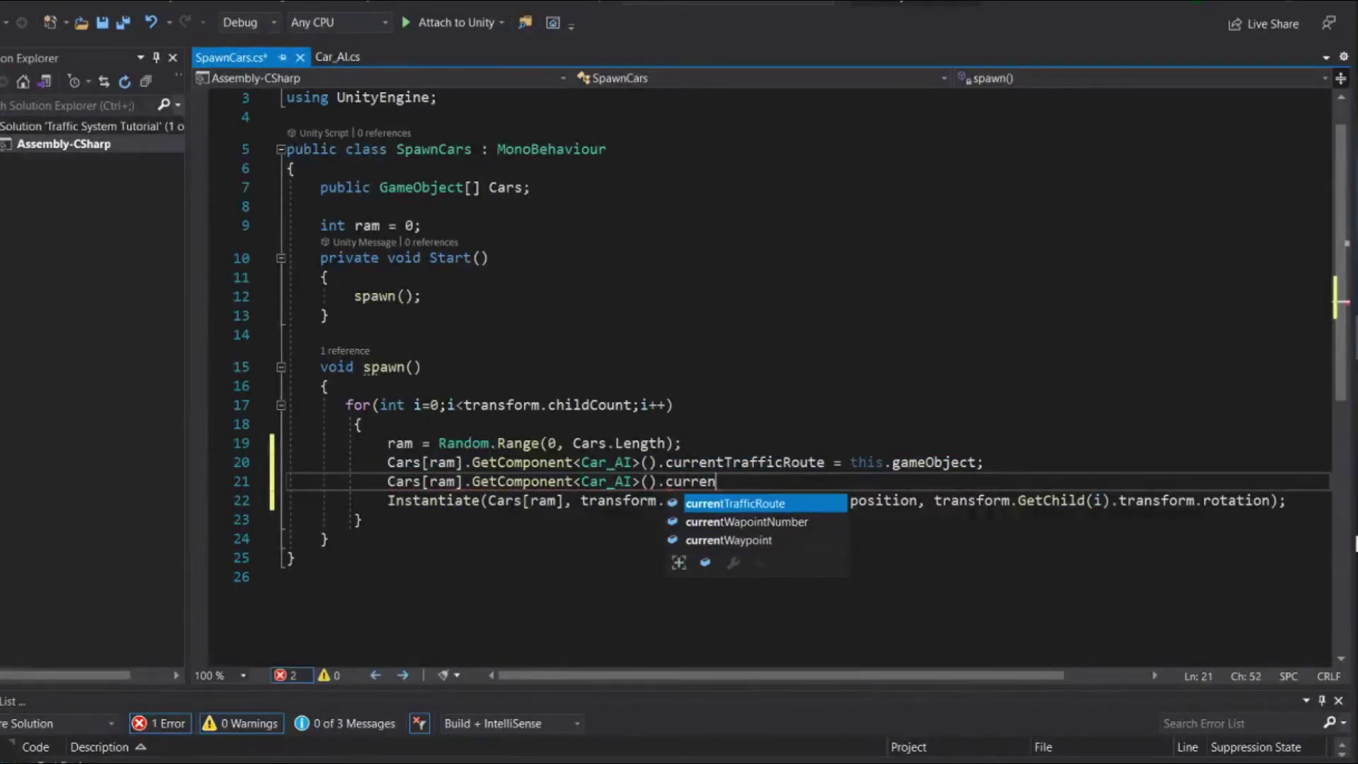
key("Down")
key("Tab")
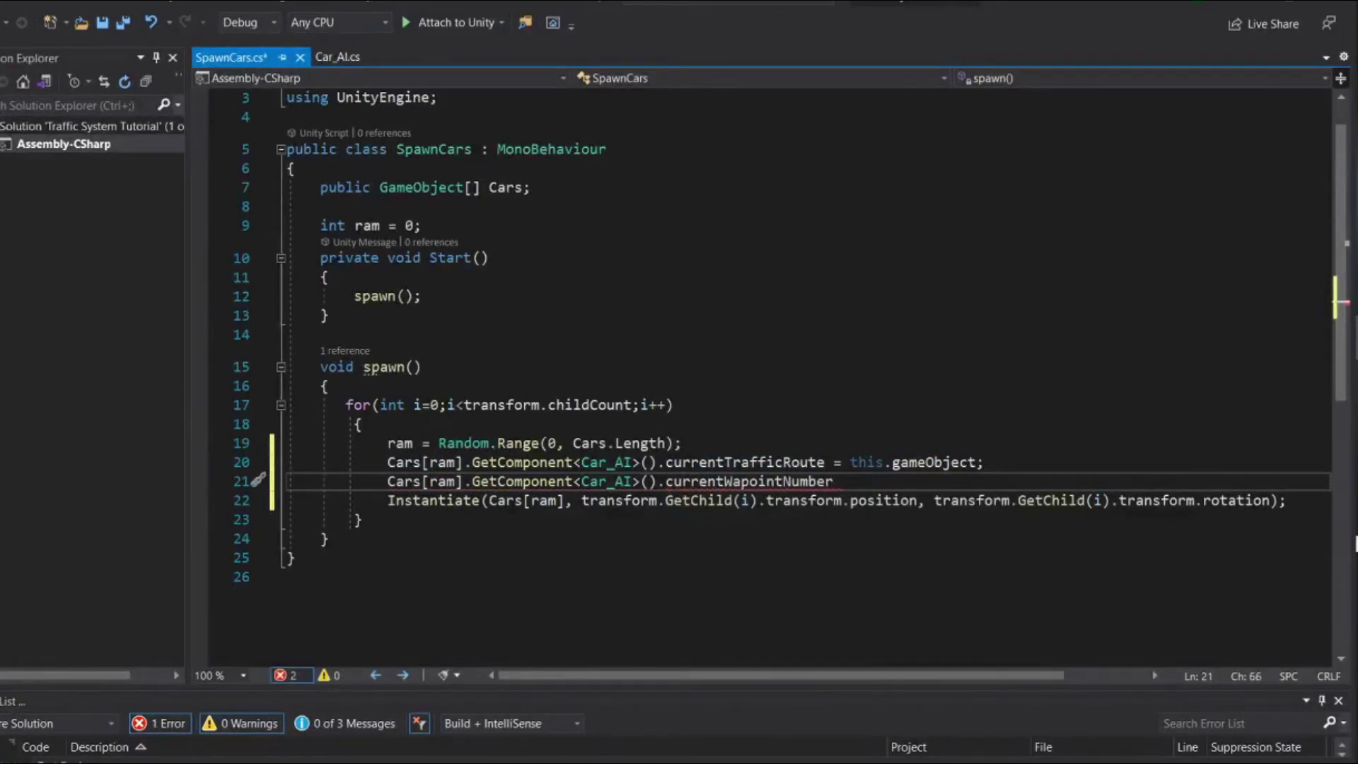
type(" =")
type(" i;")
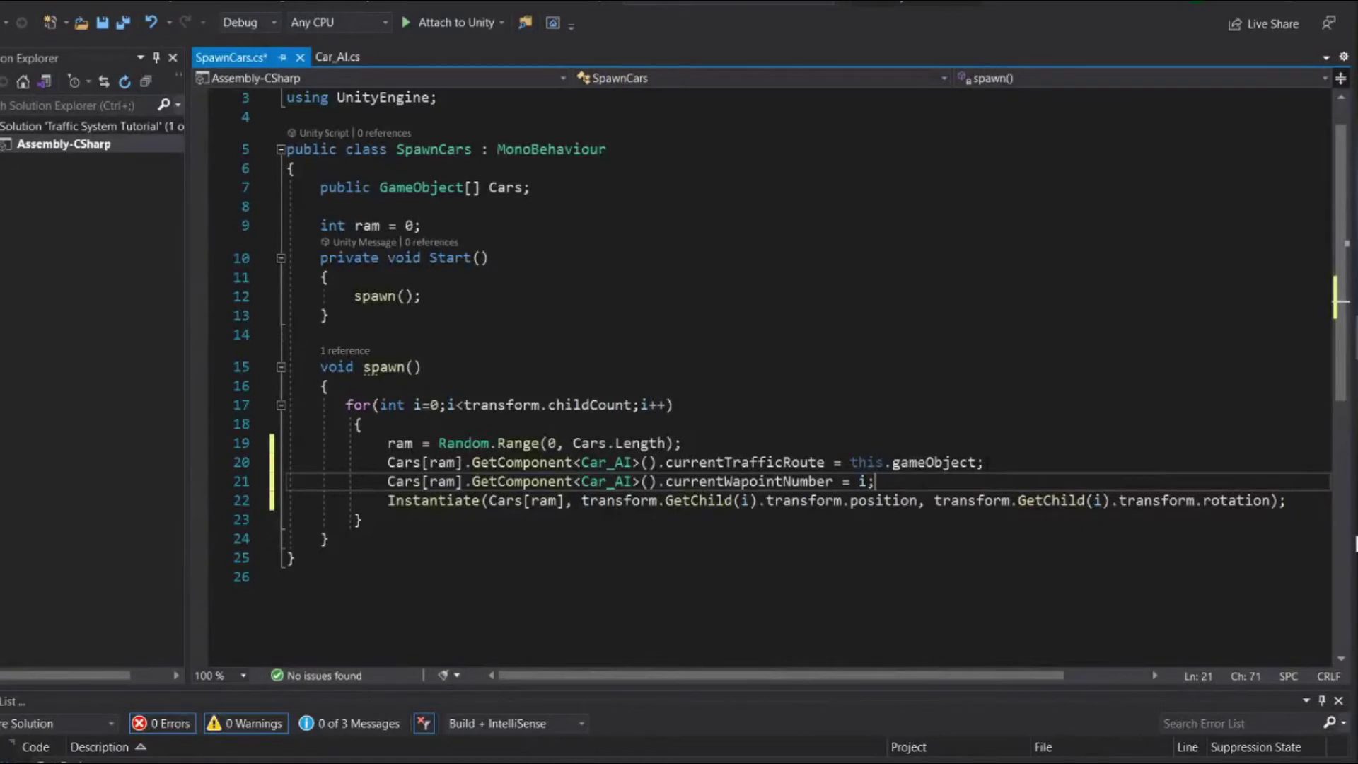
Recheck Car_AI's fields and open a blank line after line 20, removing stray 'car' text
left_click(989, 461)
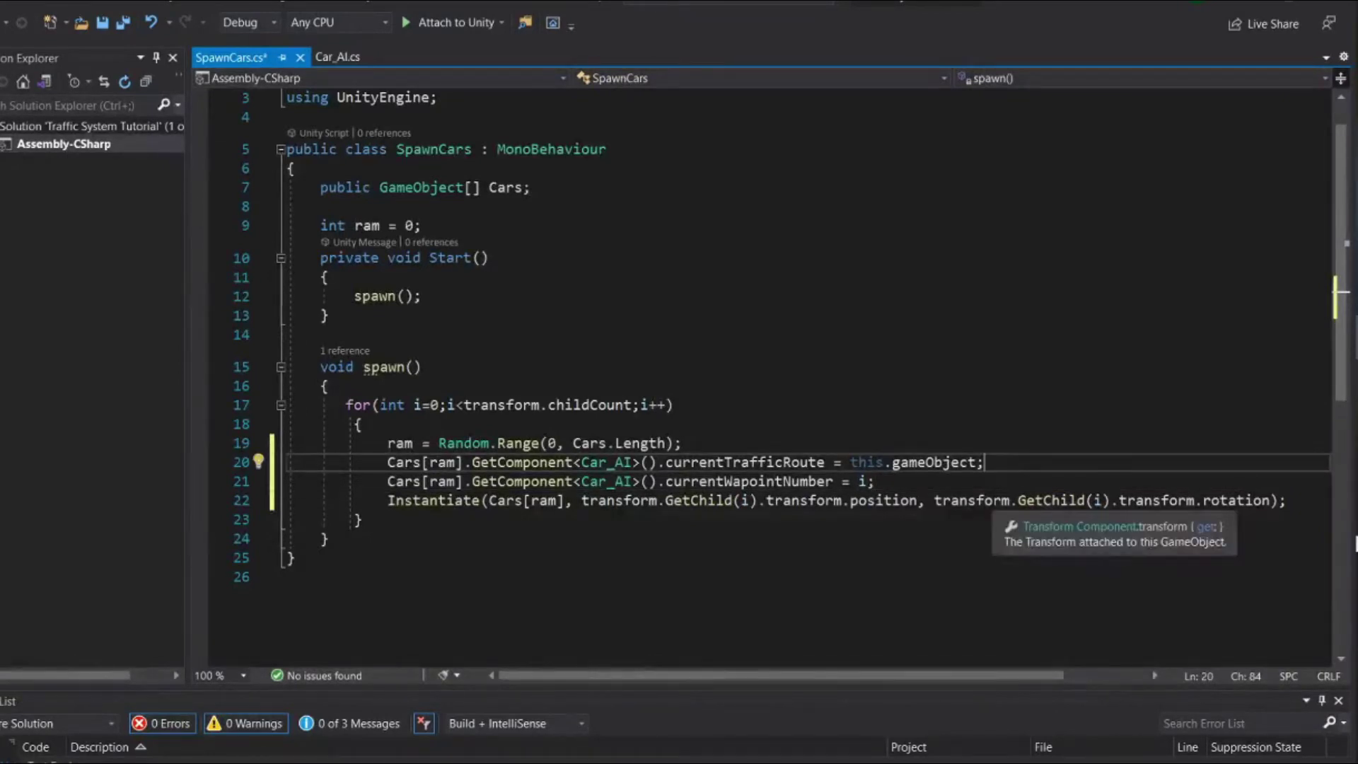
left_click(338, 57)
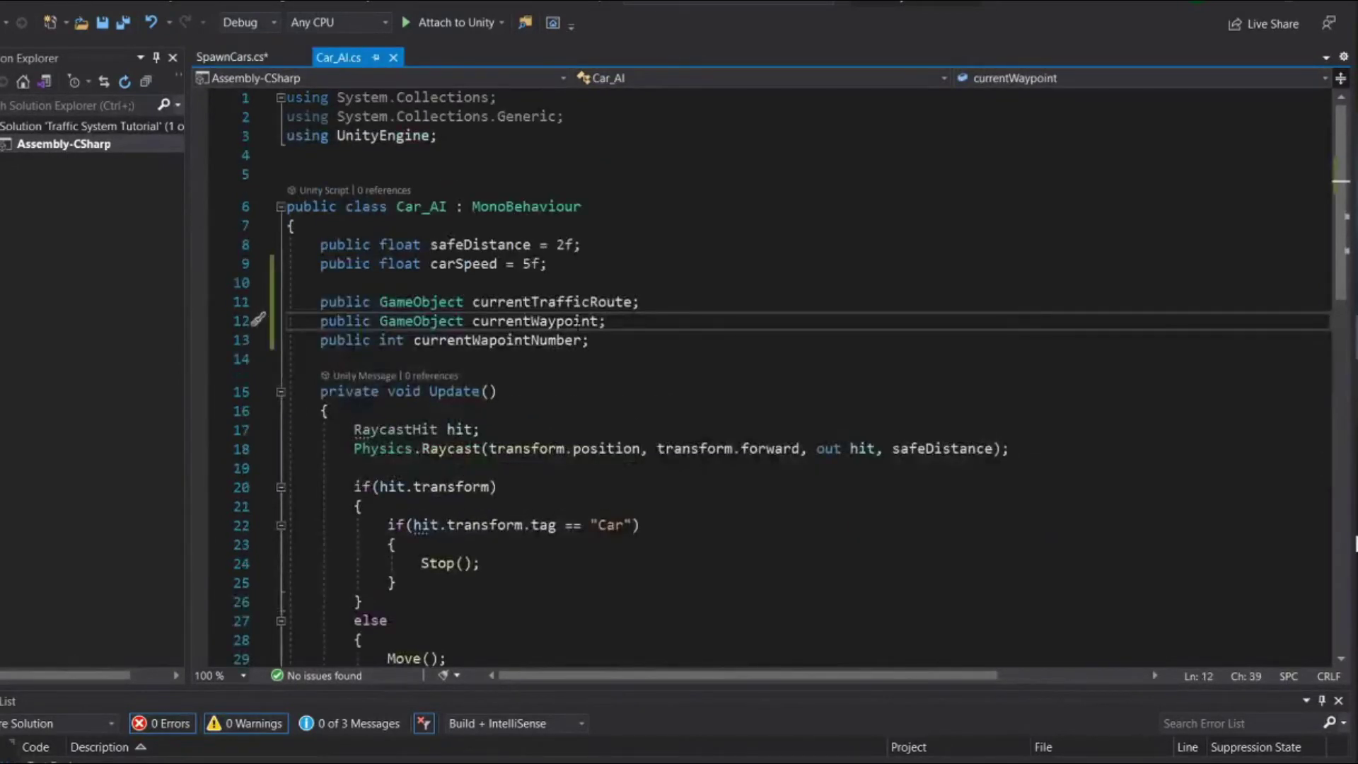
left_click(230, 56)
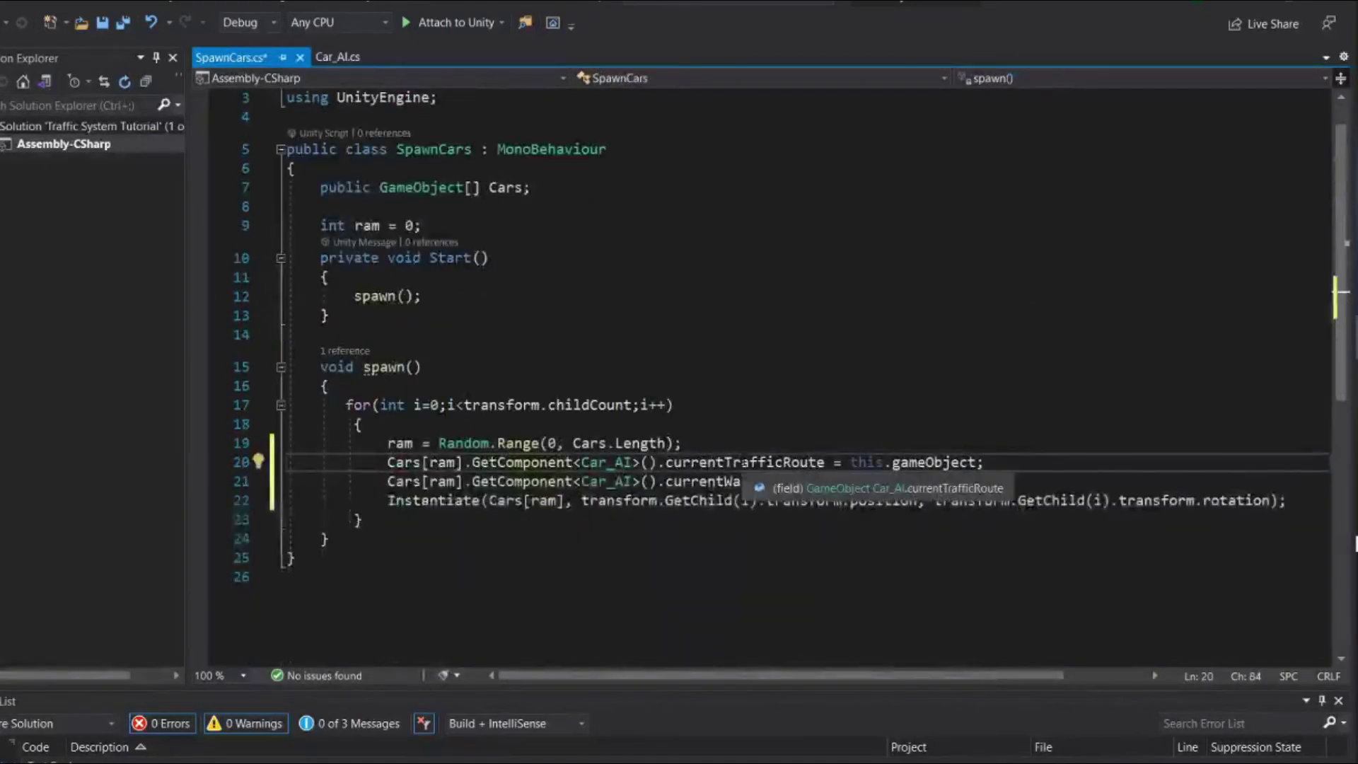
key("Return")
type("ca")
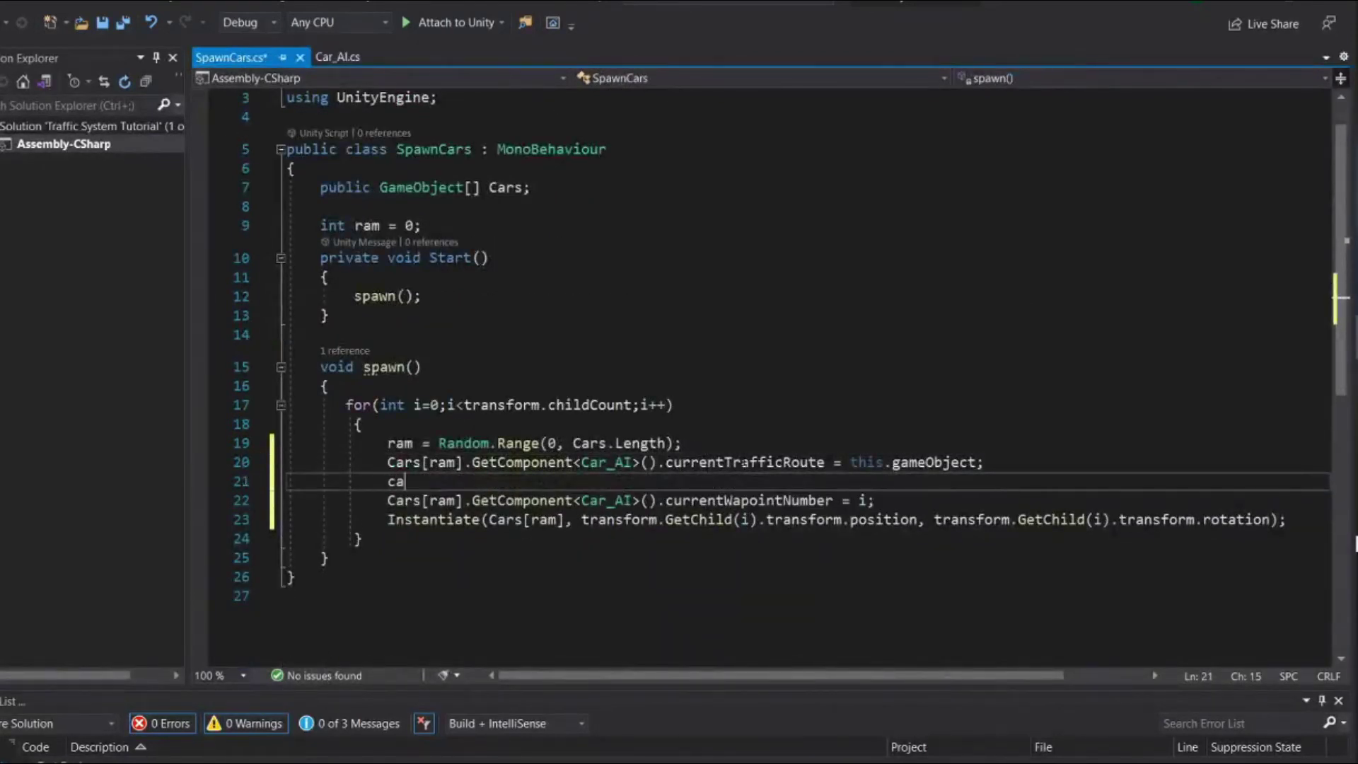
type("r")
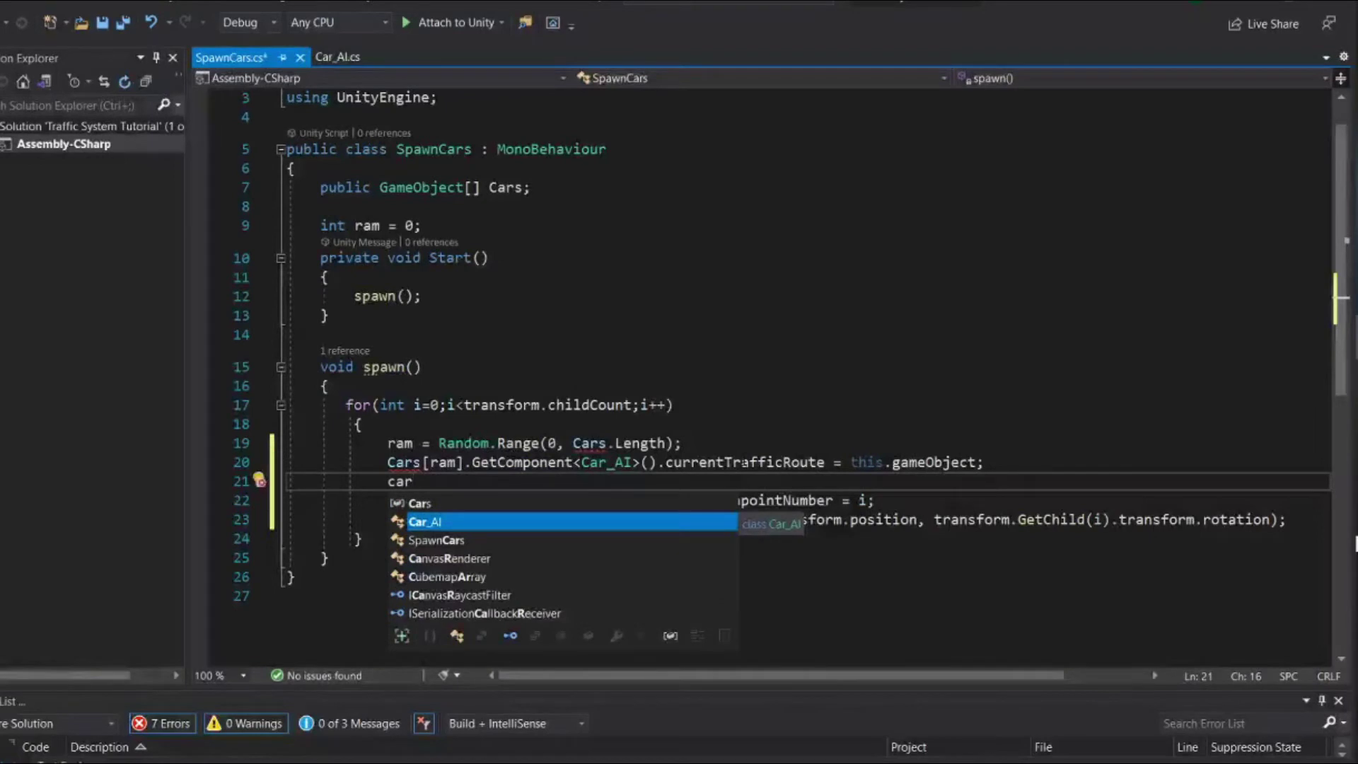
key("BackSpace")
key("BackSpace")
key("BackSpace")
key("BackSpace")
key("BackSpace")
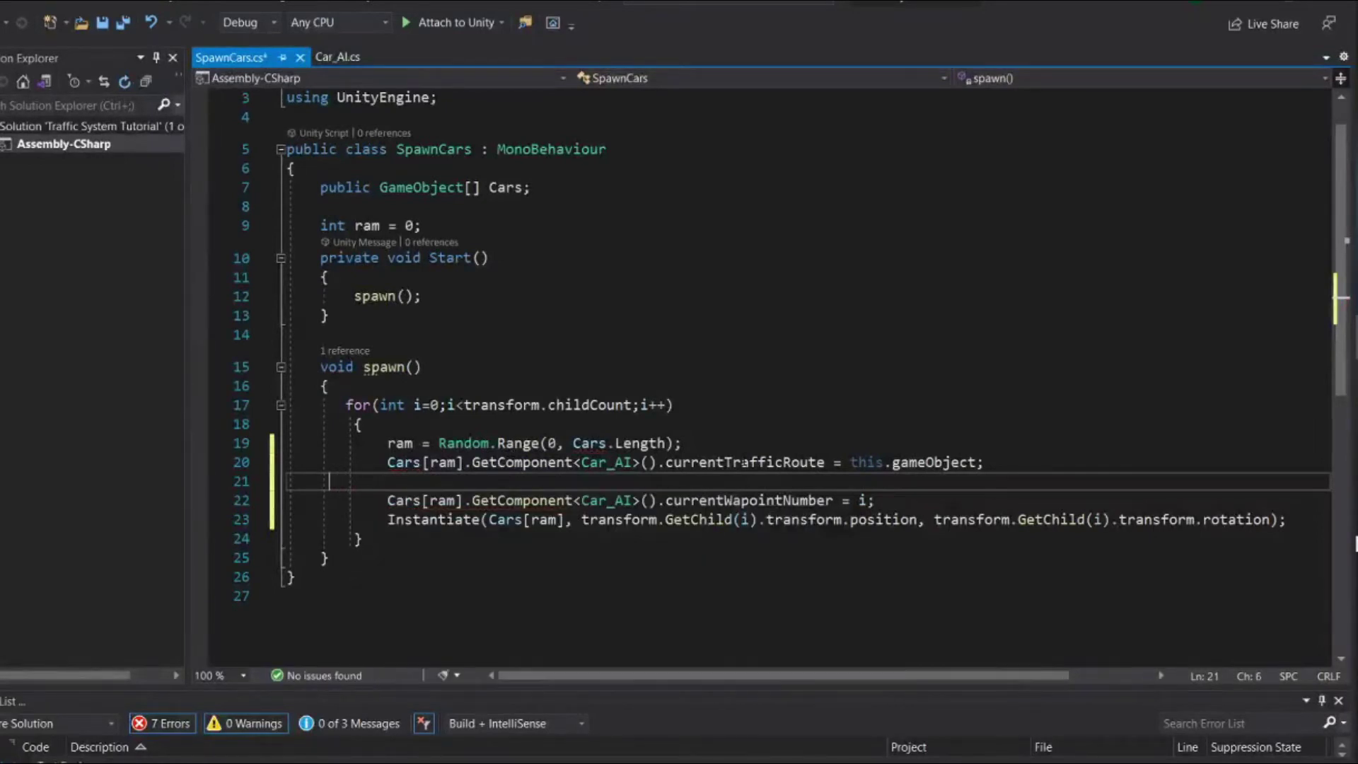
key("BackSpace")
key("BackSpace")
key("BackSpace")
key("BackSpace")
key("BackSpace")
key("BackSpace")
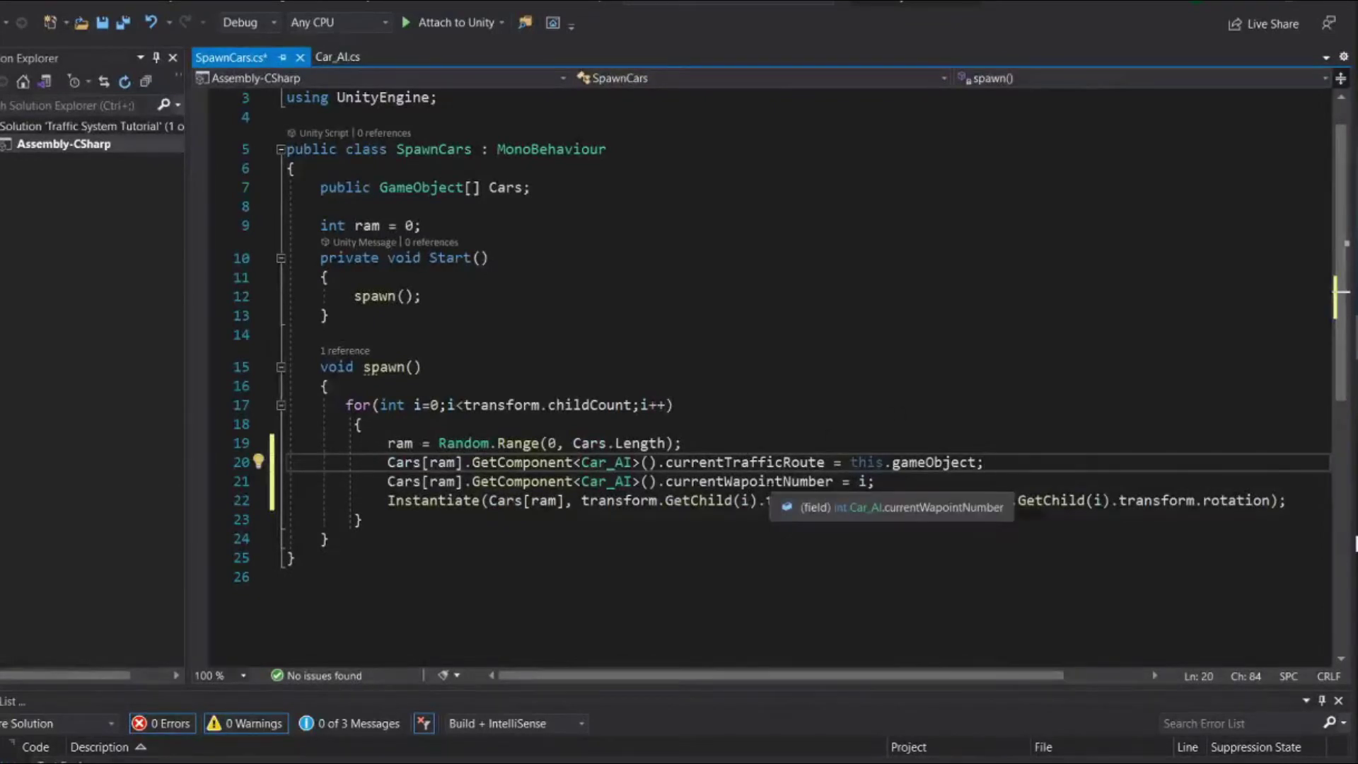
Change 'current' to 'next' in Car_AI's currentWaypoint field, then save SpawnCars.cs
left_click(338, 57)
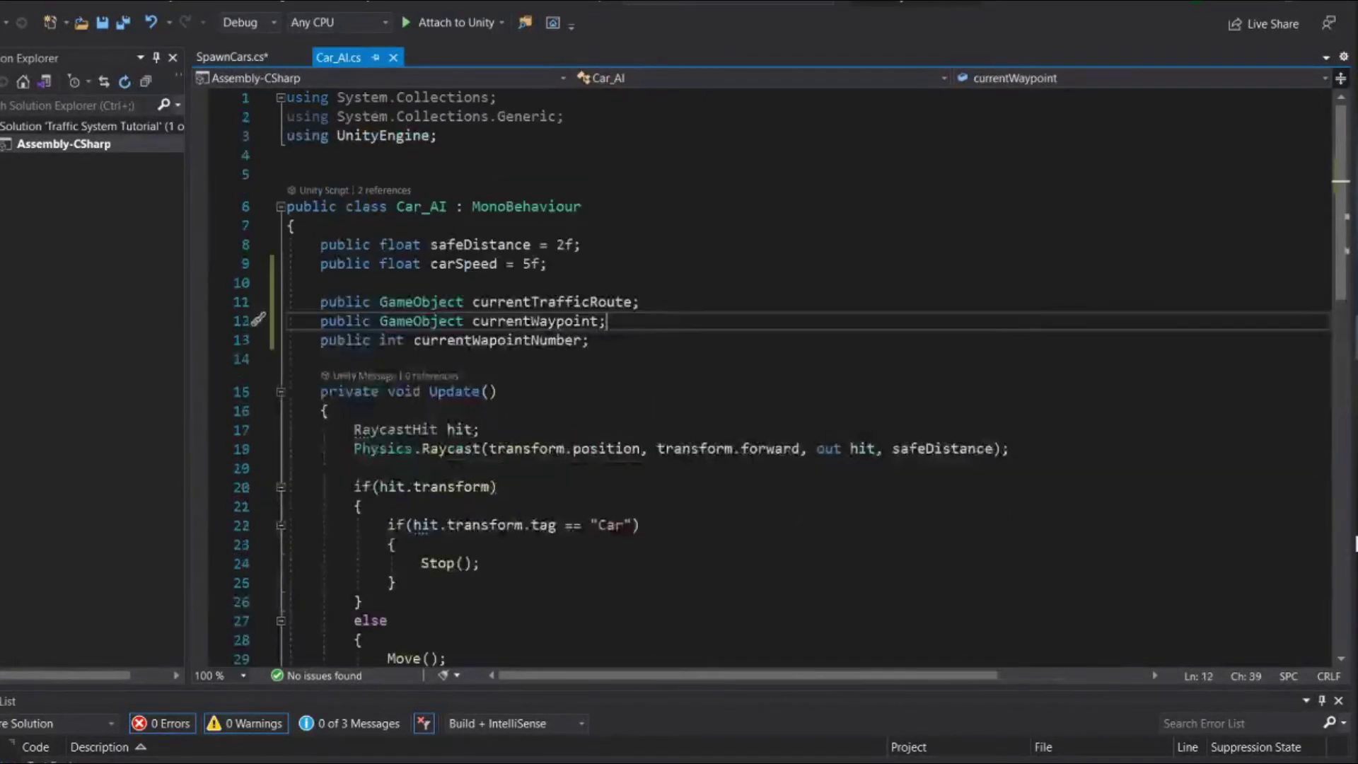
left_click_drag(614, 321, 320, 321)
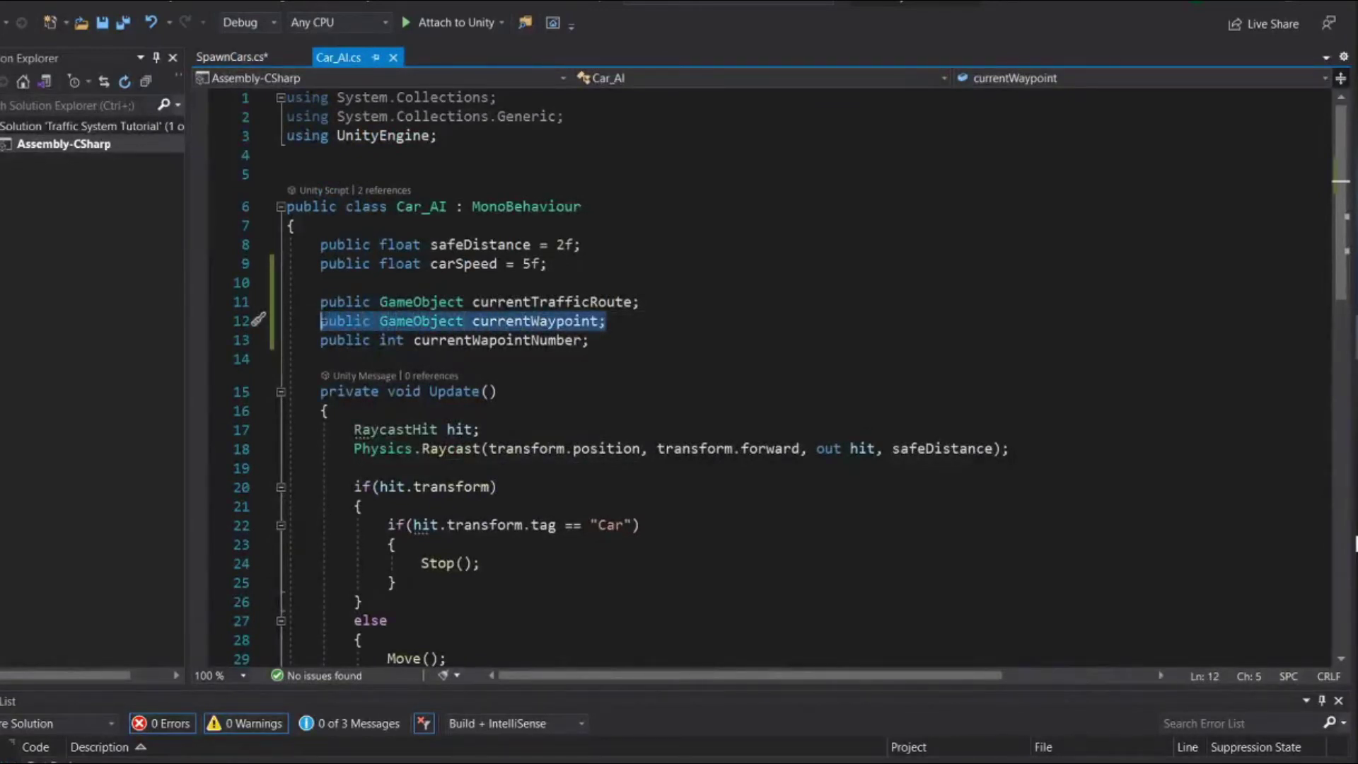
left_click(531, 321)
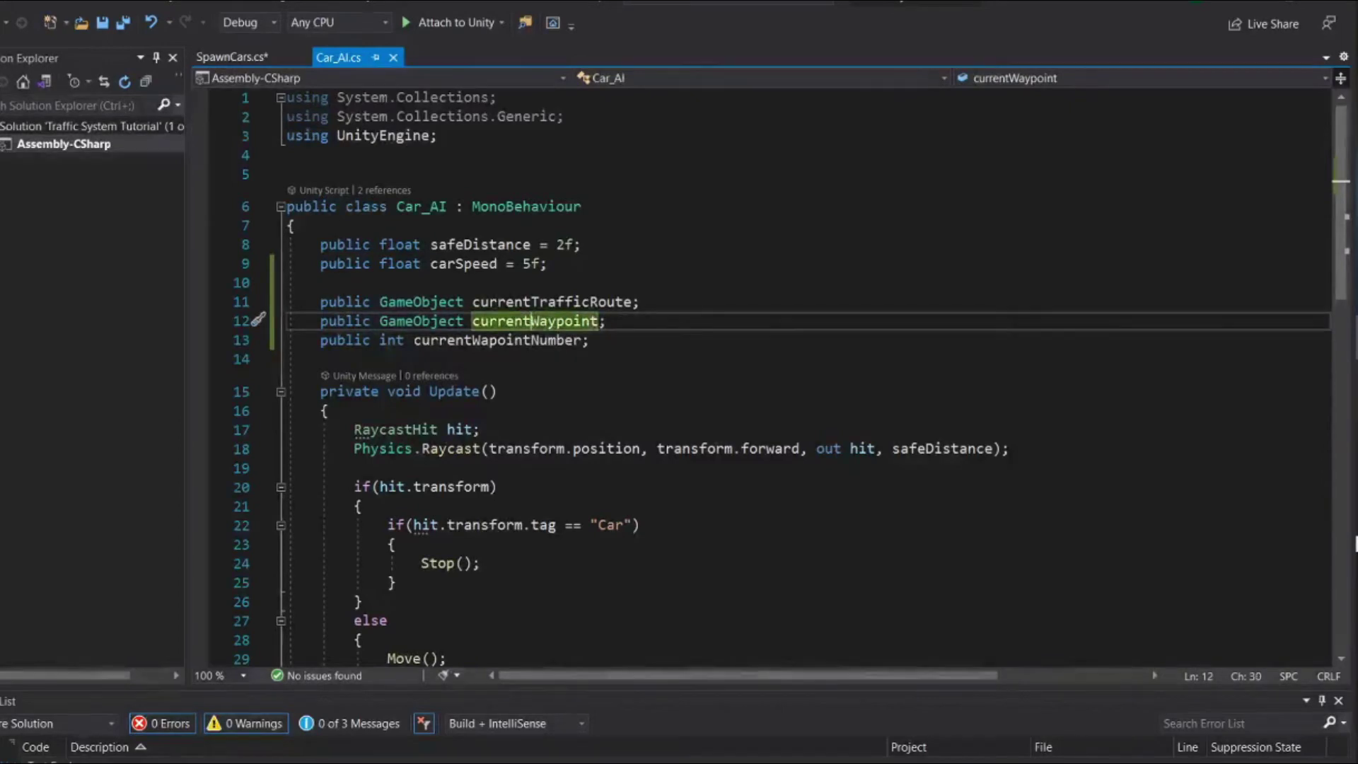
key("BackSpace")
key("BackSpace")
key("BackSpace")
key("BackSpace")
key("BackSpace")
key("BackSpace")
key("BackSpace")
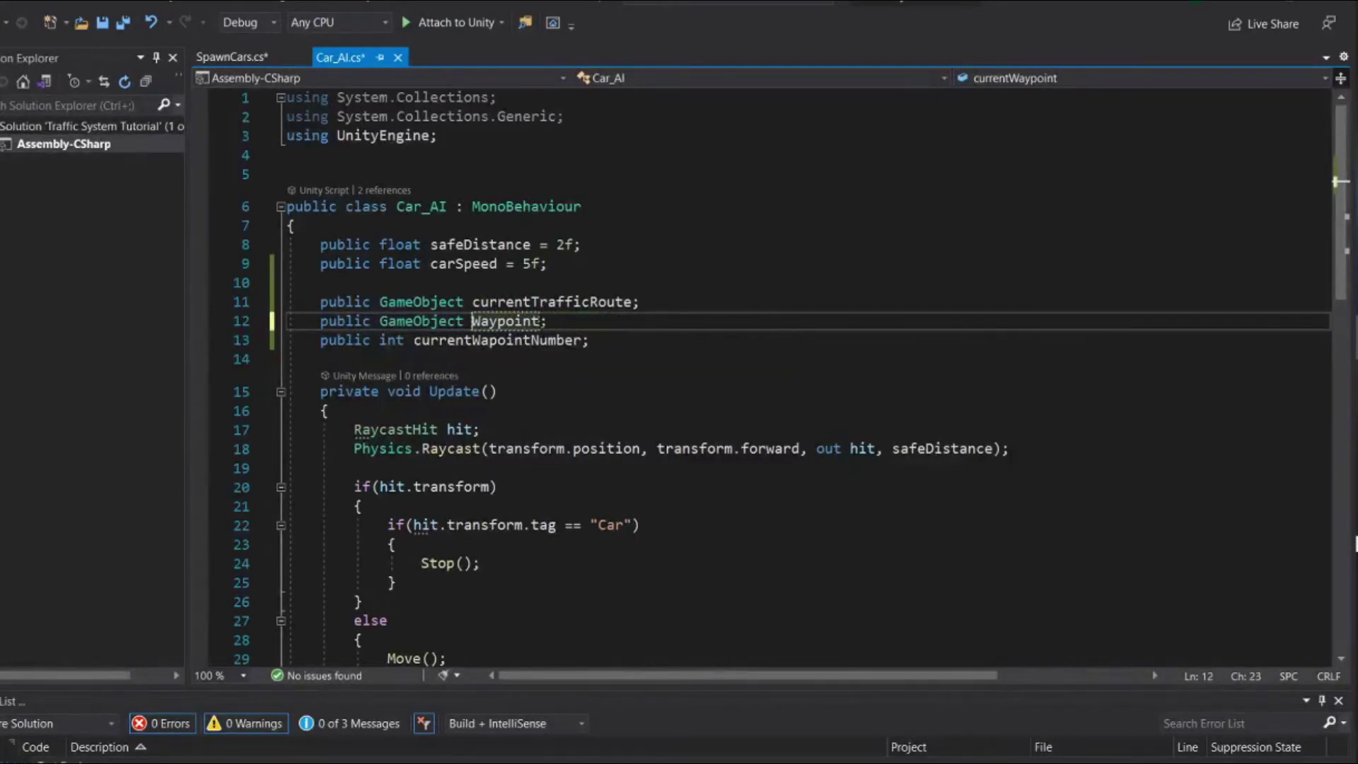
type("next")
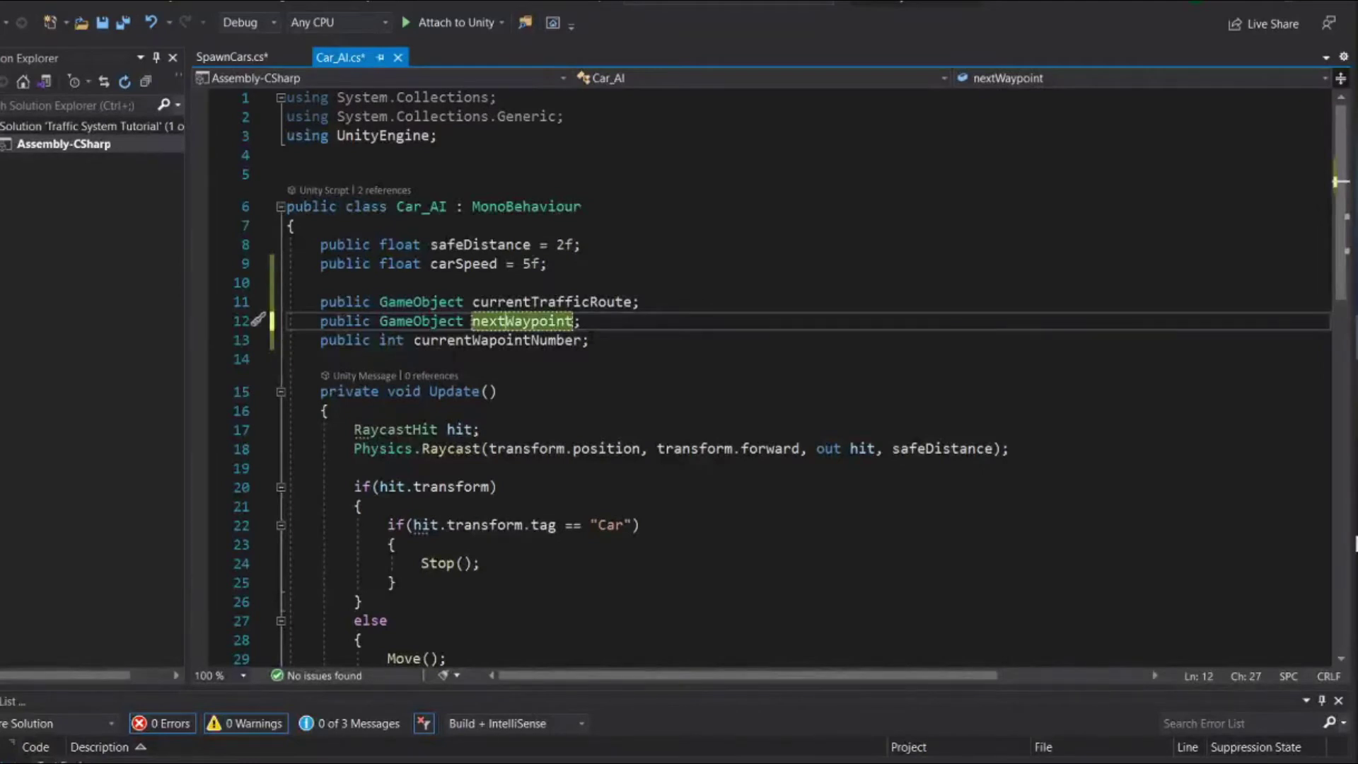
left_click(628, 348)
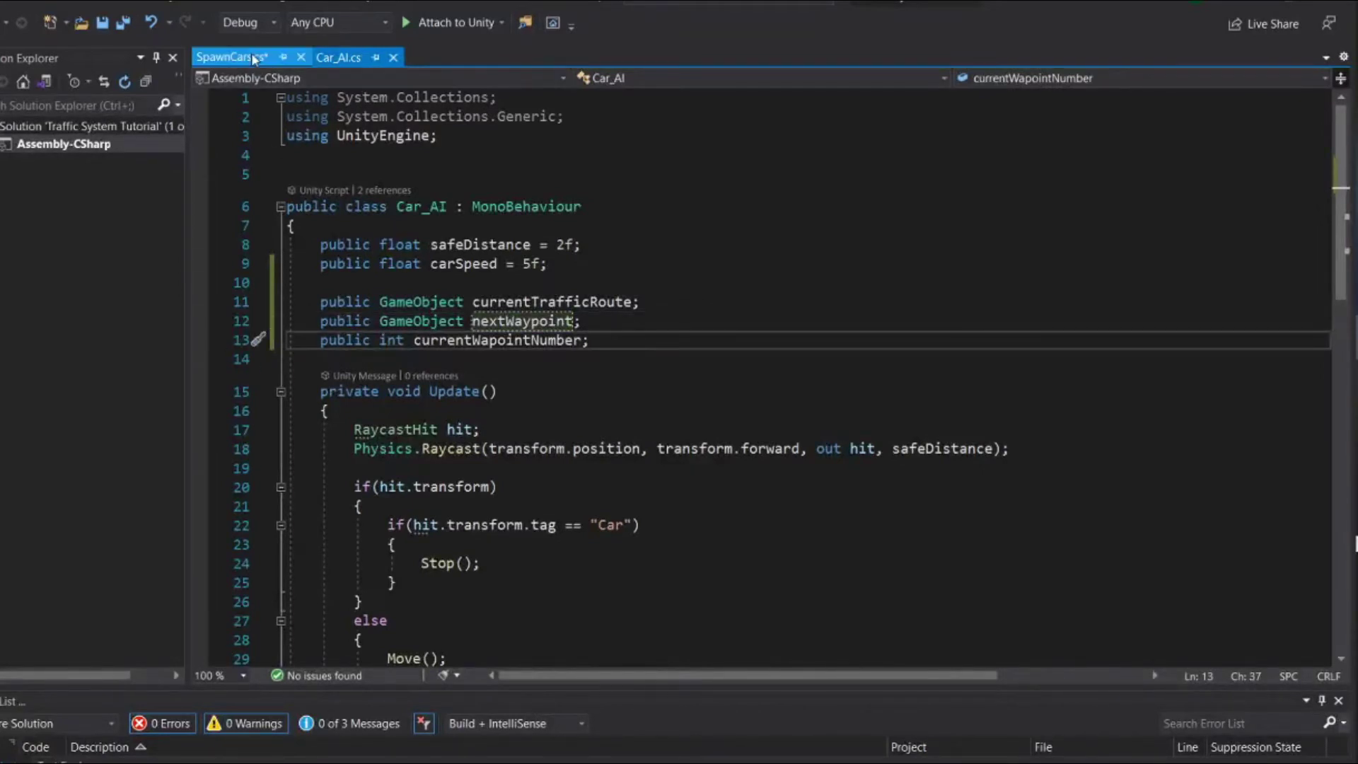
left_click(249, 55)
key("ctrl+s")
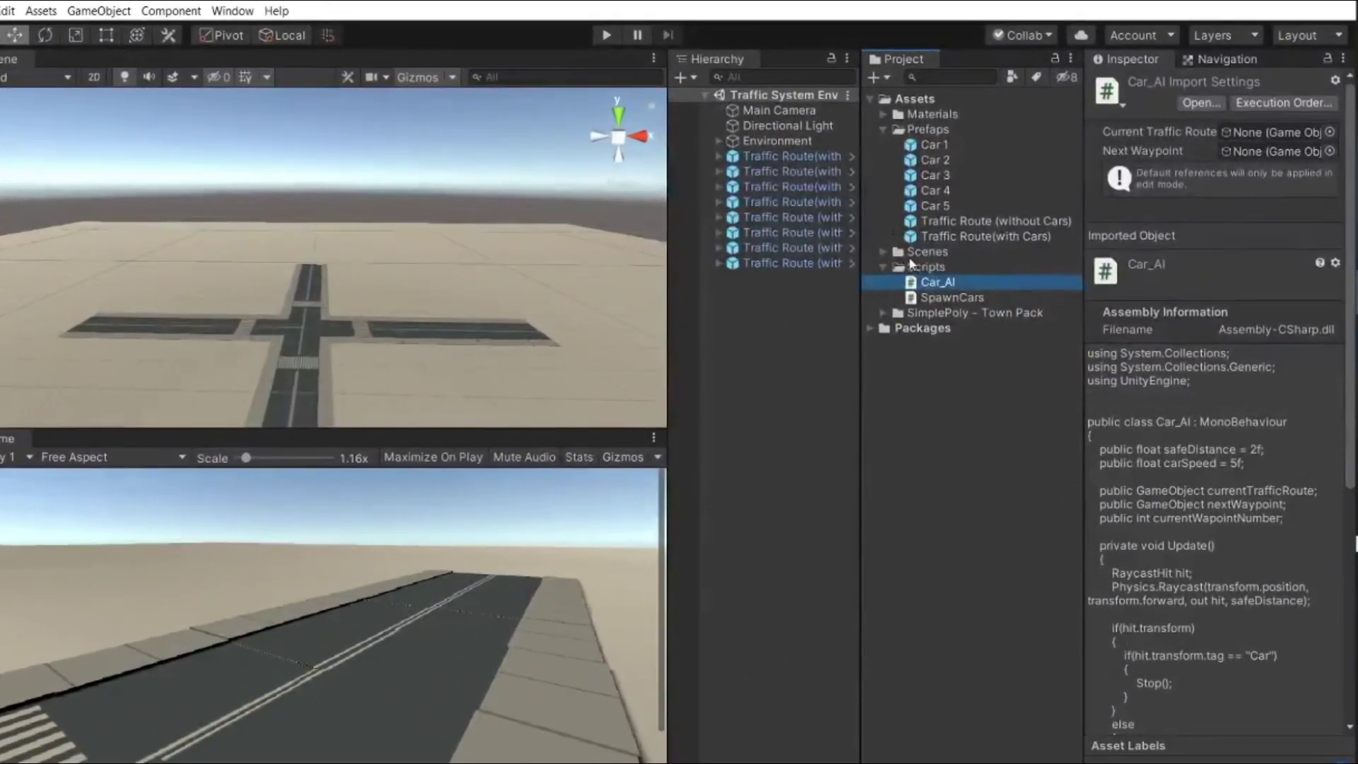
Create a C# script in the Scripts folder and name it Next_Waypoint
left_click(918, 263)
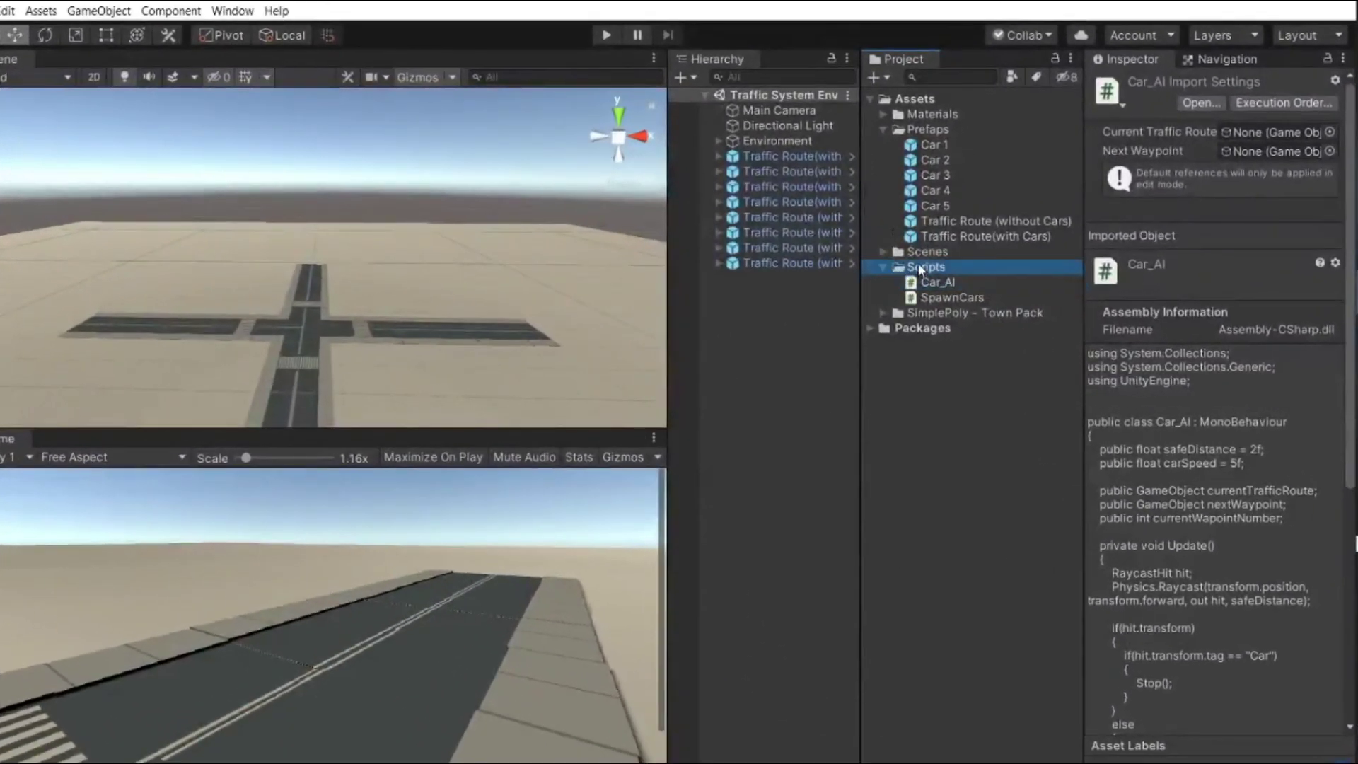
left_click(880, 79)
left_click(914, 122)
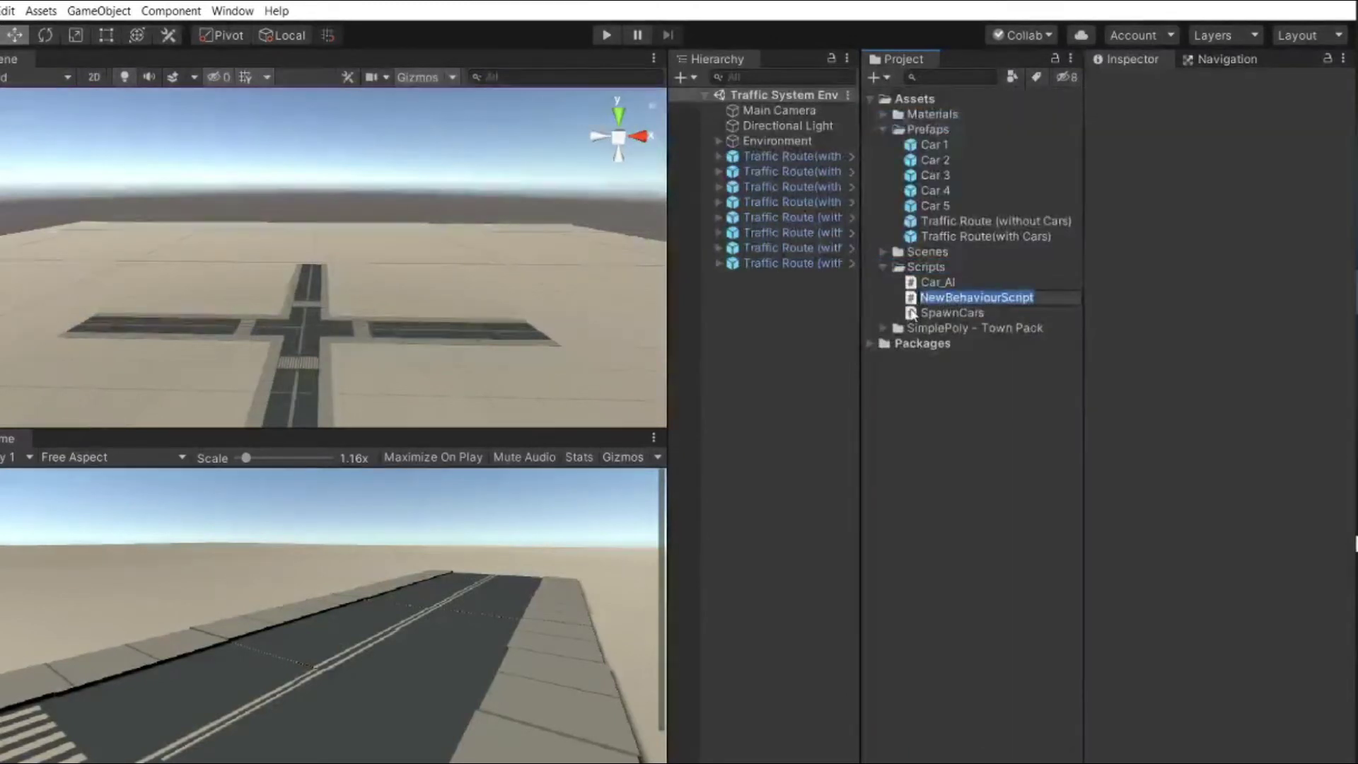
key("BackSpace")
type("Next")
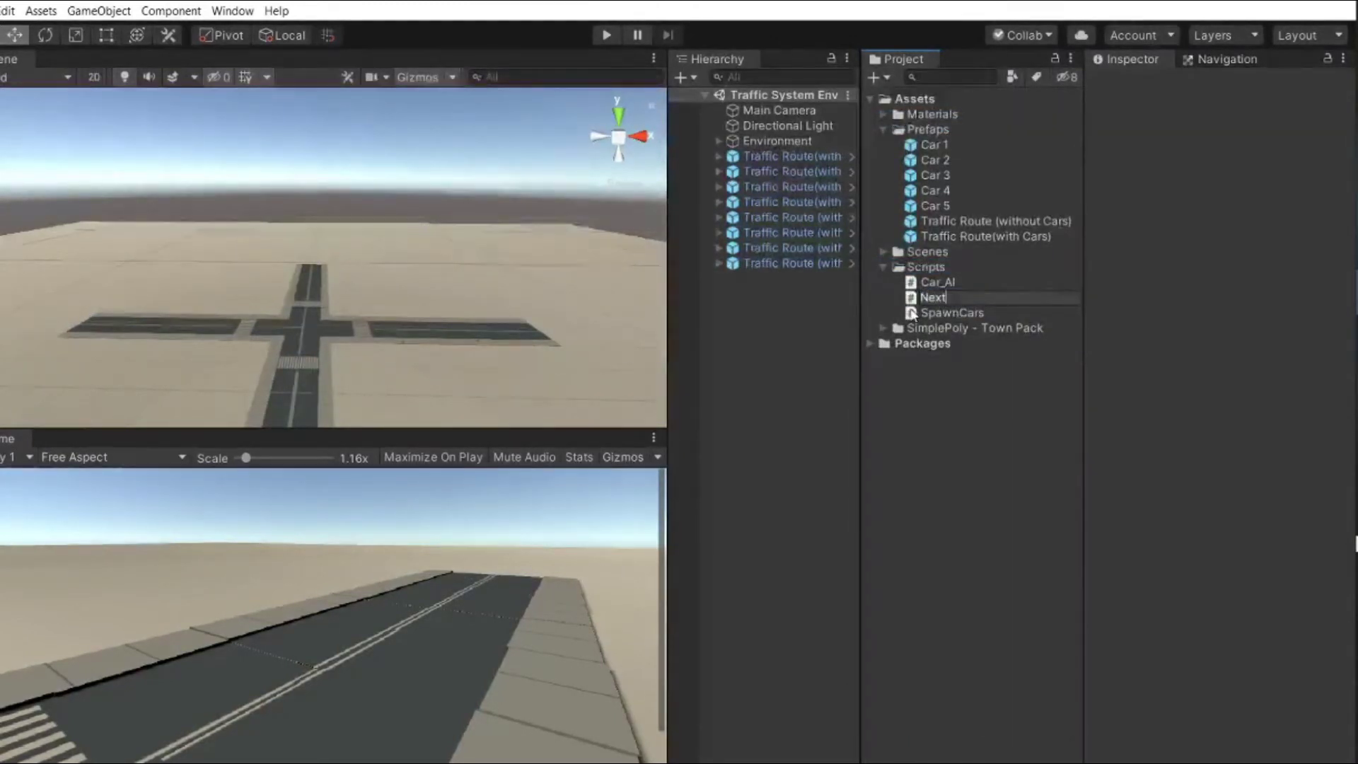
type("_W")
type("aypoint")
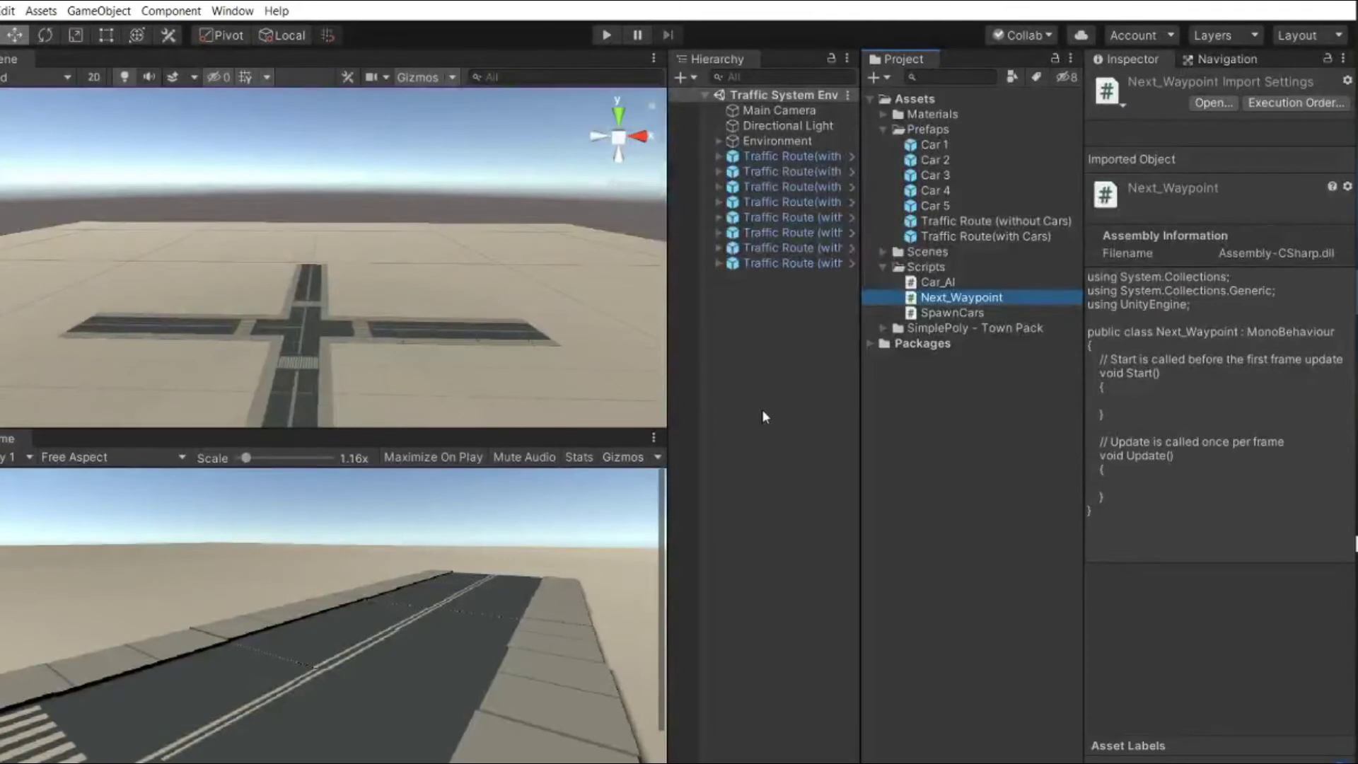
Open Next_Waypoint, delete Start and Update, and declare public GameObject[] Waypoints;
double_click(948, 298)
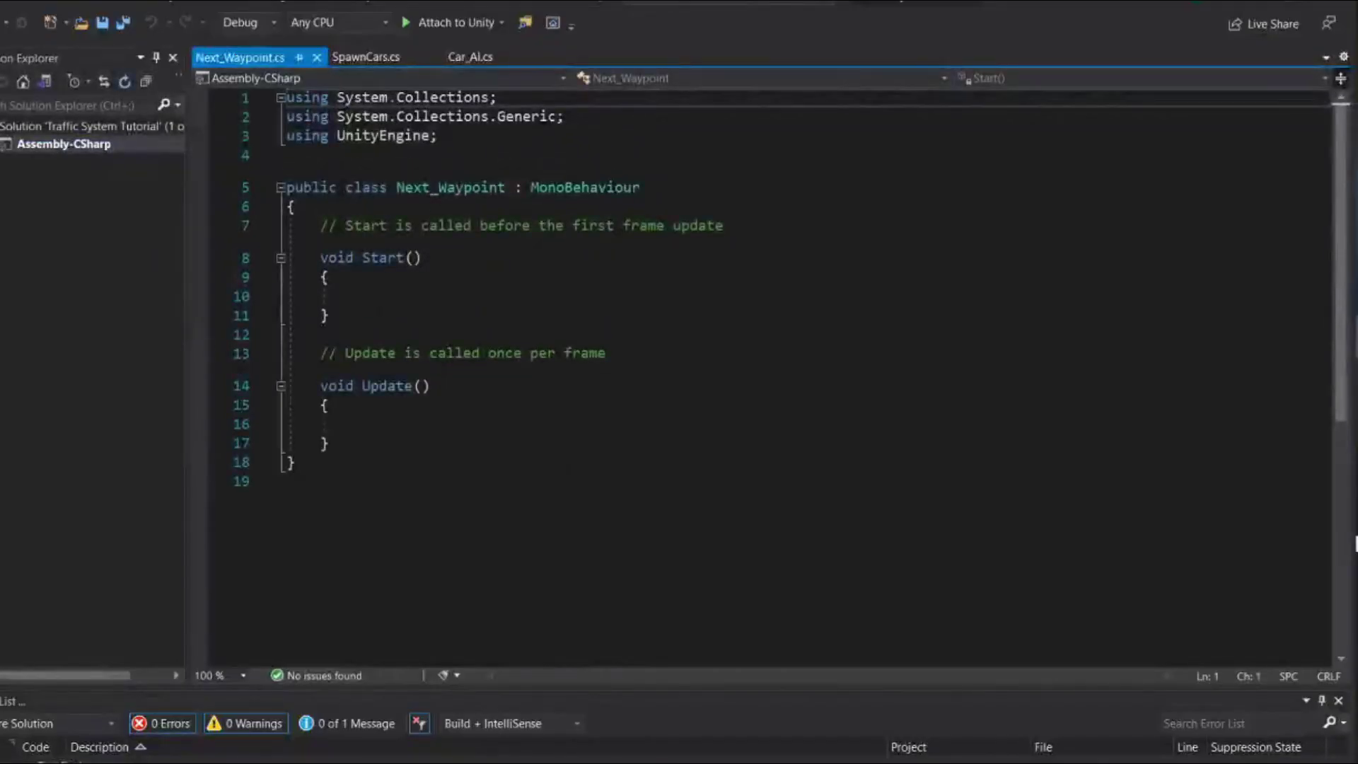
left_click_drag(321, 225, 434, 442)
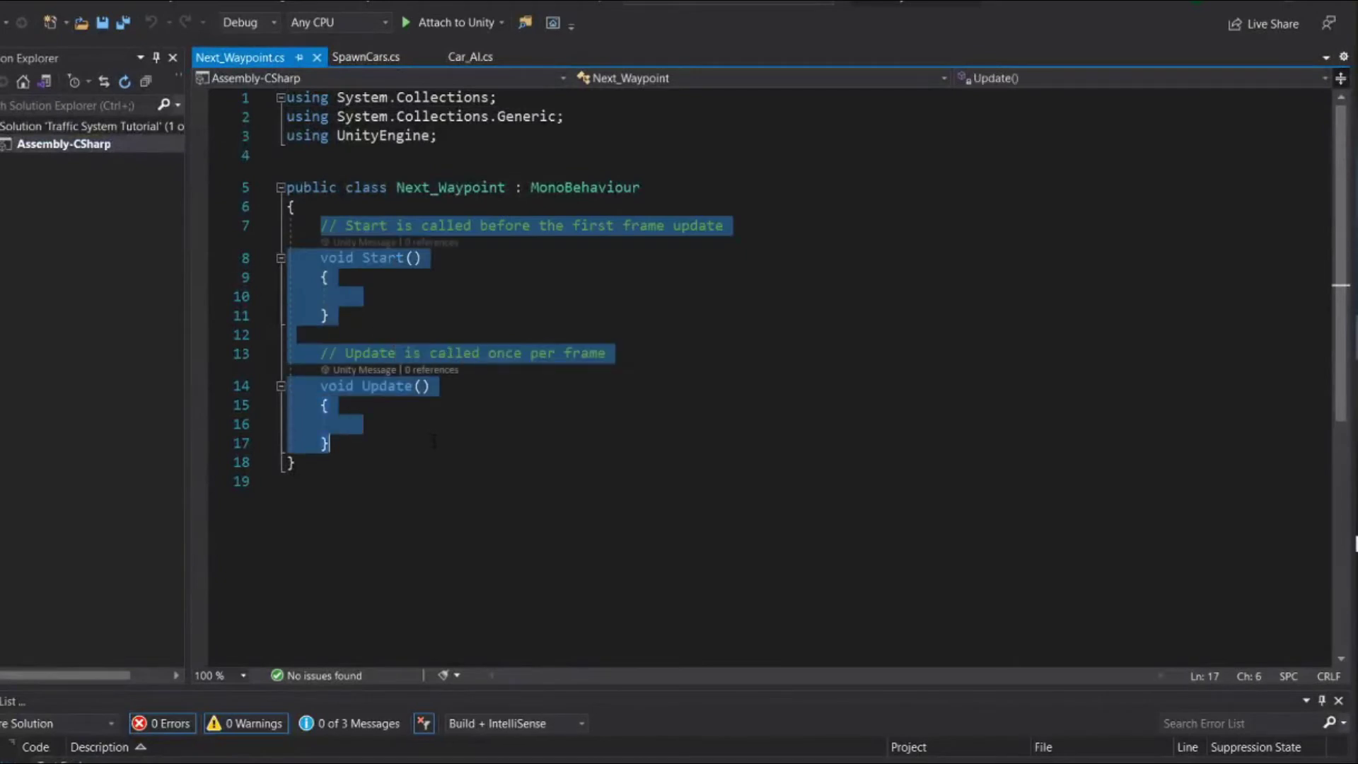
key("Delete")
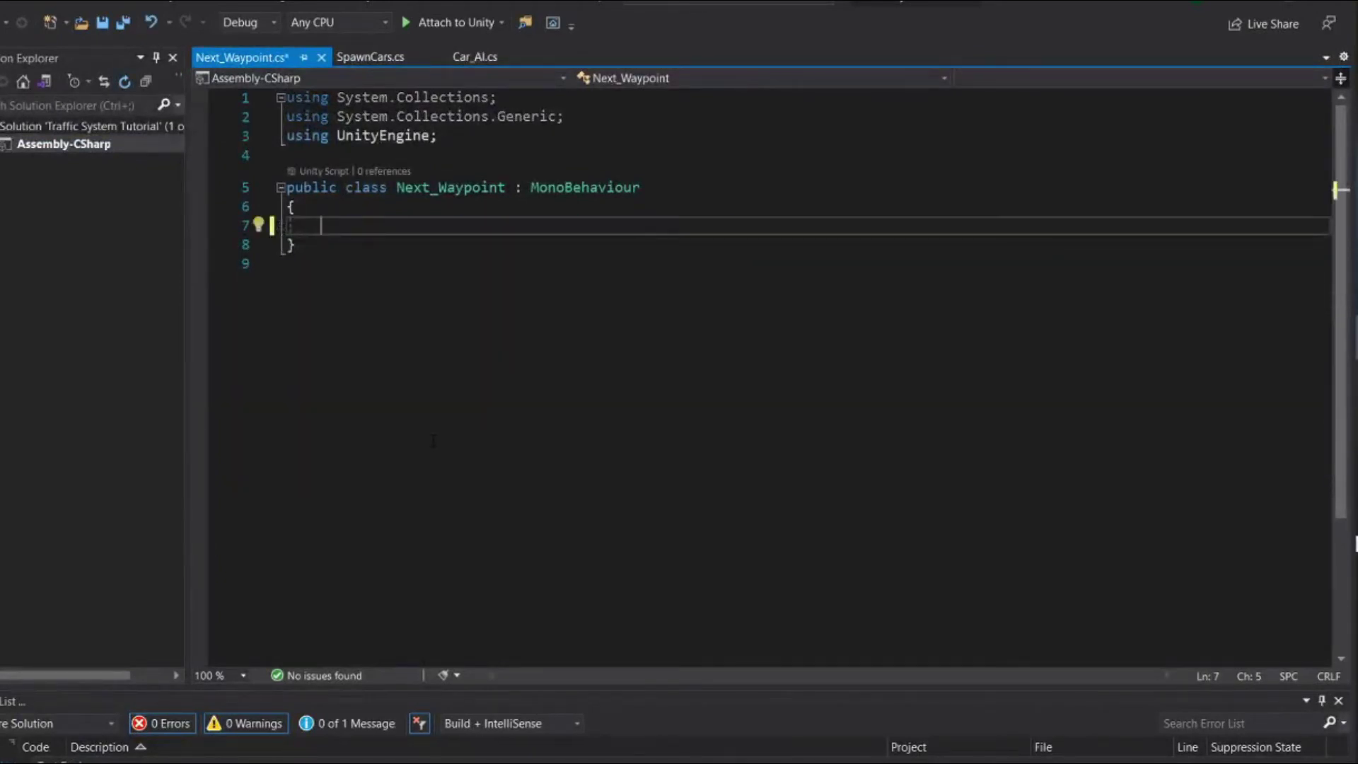
type("public ")
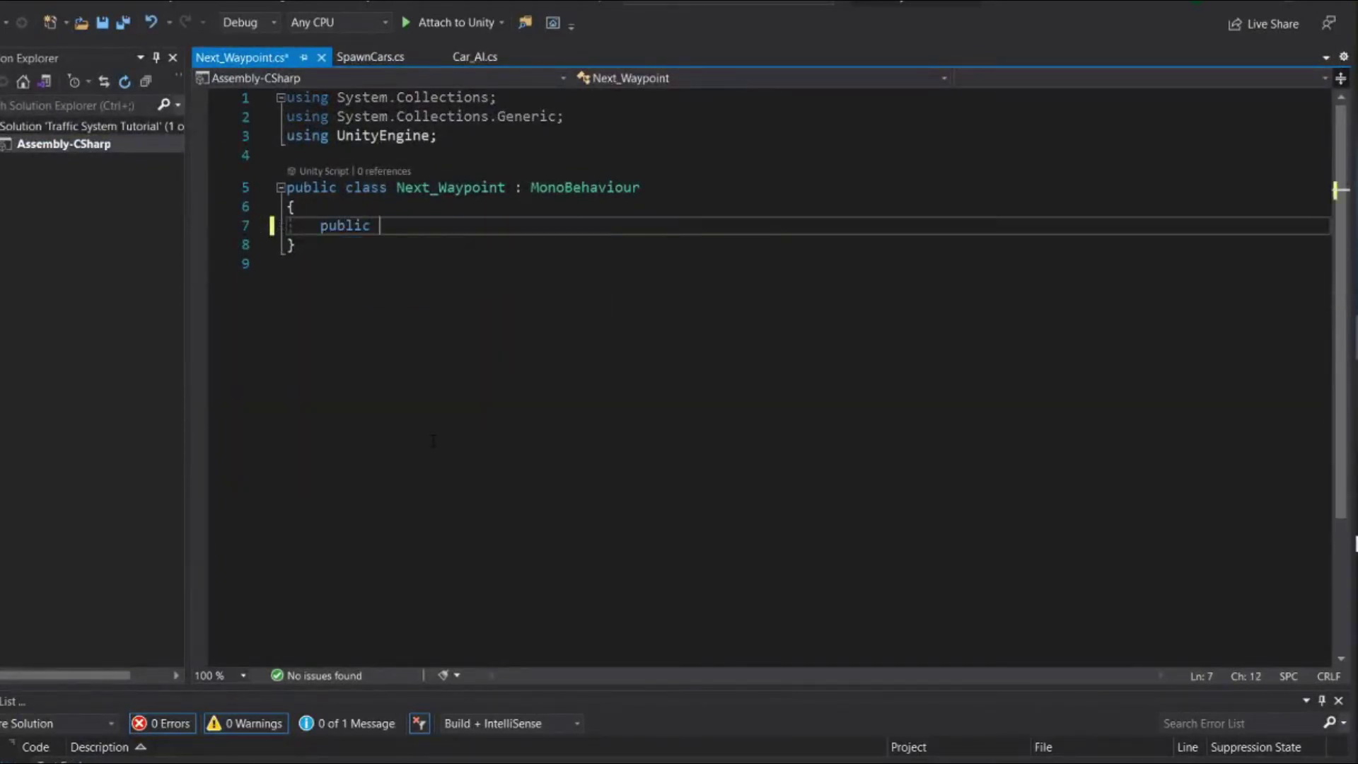
type("Game")
key("Tab")
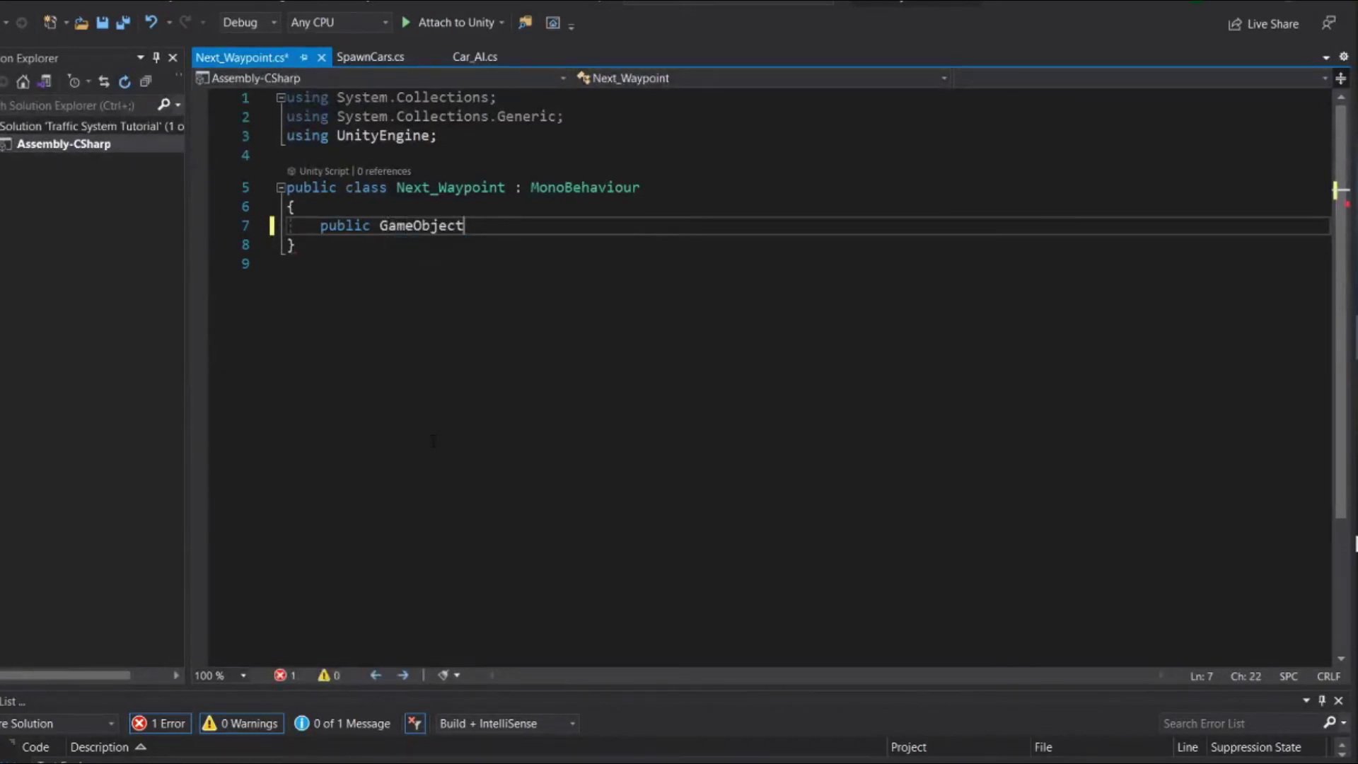
type("[] ")
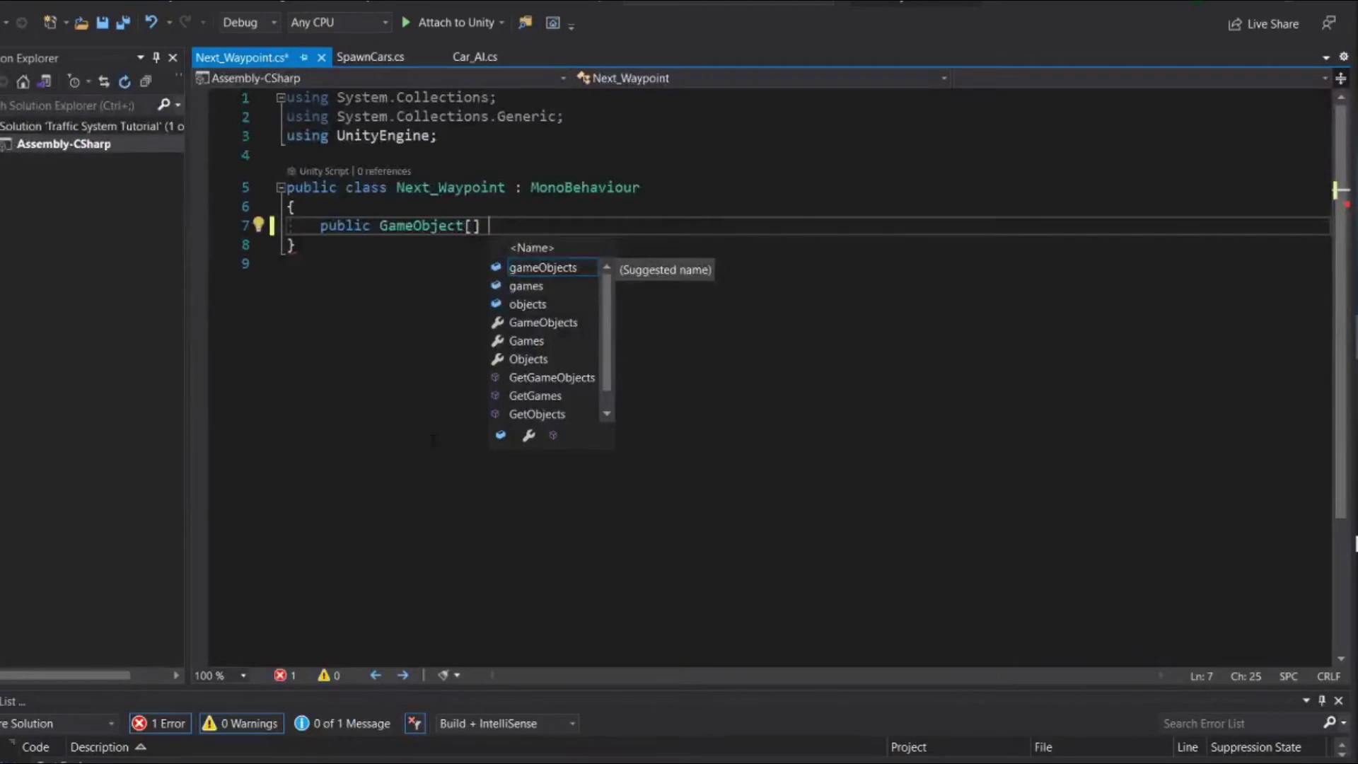
type("wap")
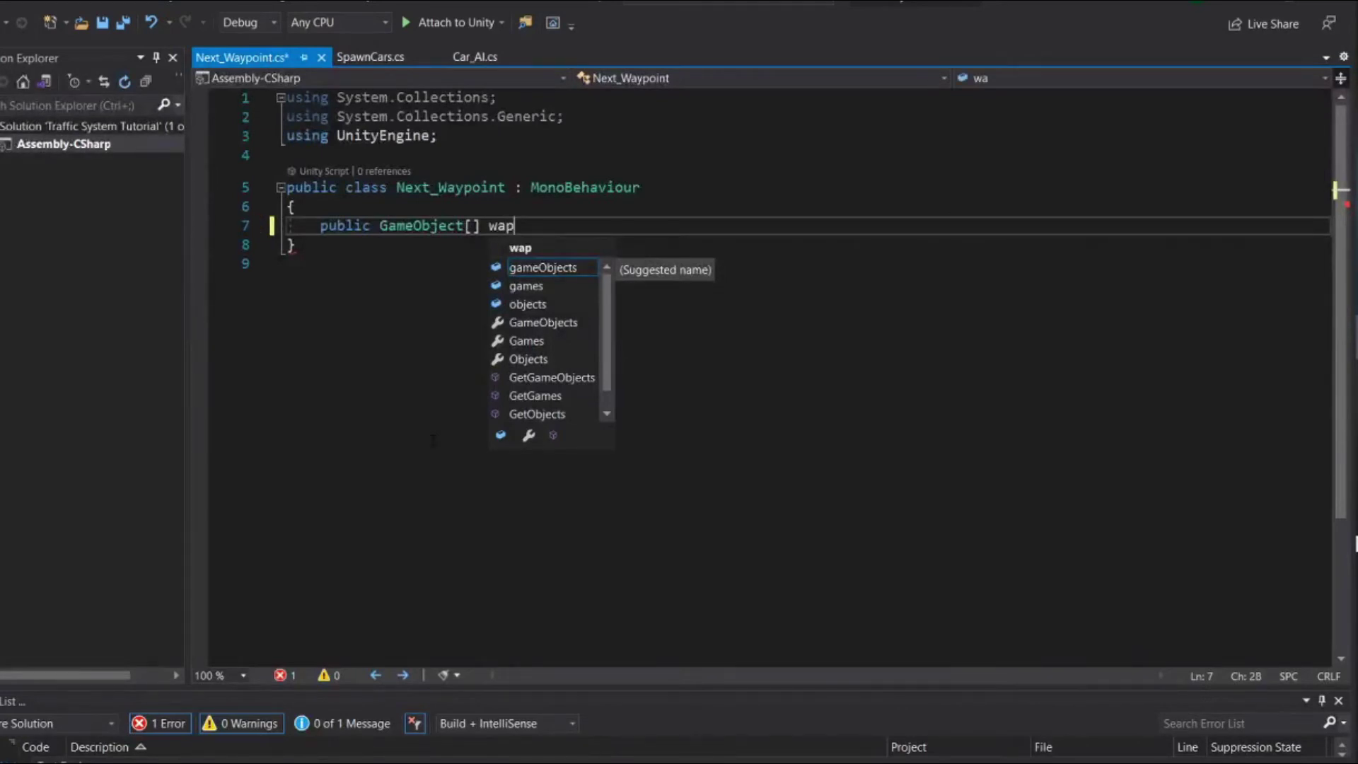
type("oints")
key("Left")
key("Left")
key("Left")
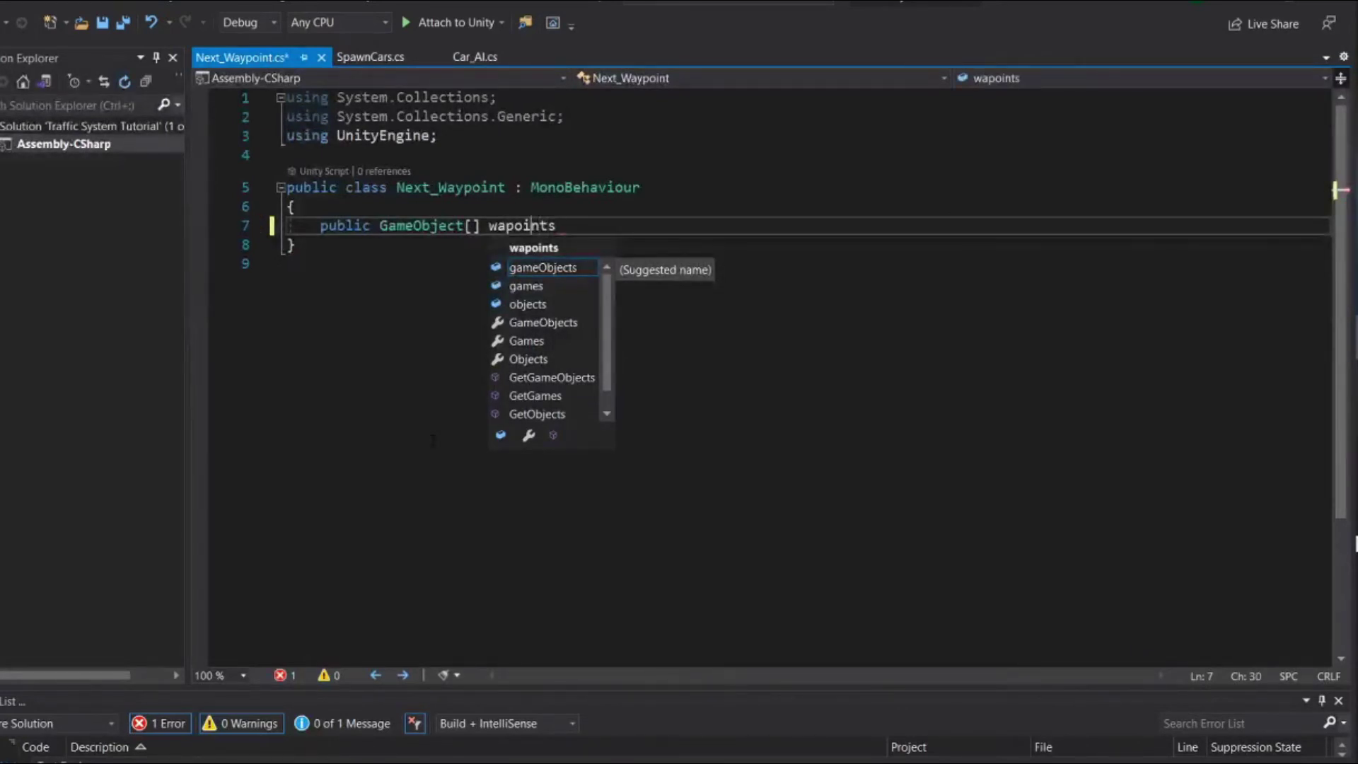
key("Left")
key("Left")
key("Left")
type("y")
key("Left")
key("Left")
key("BackSpace")
type("W")
key("Right")
key("Right")
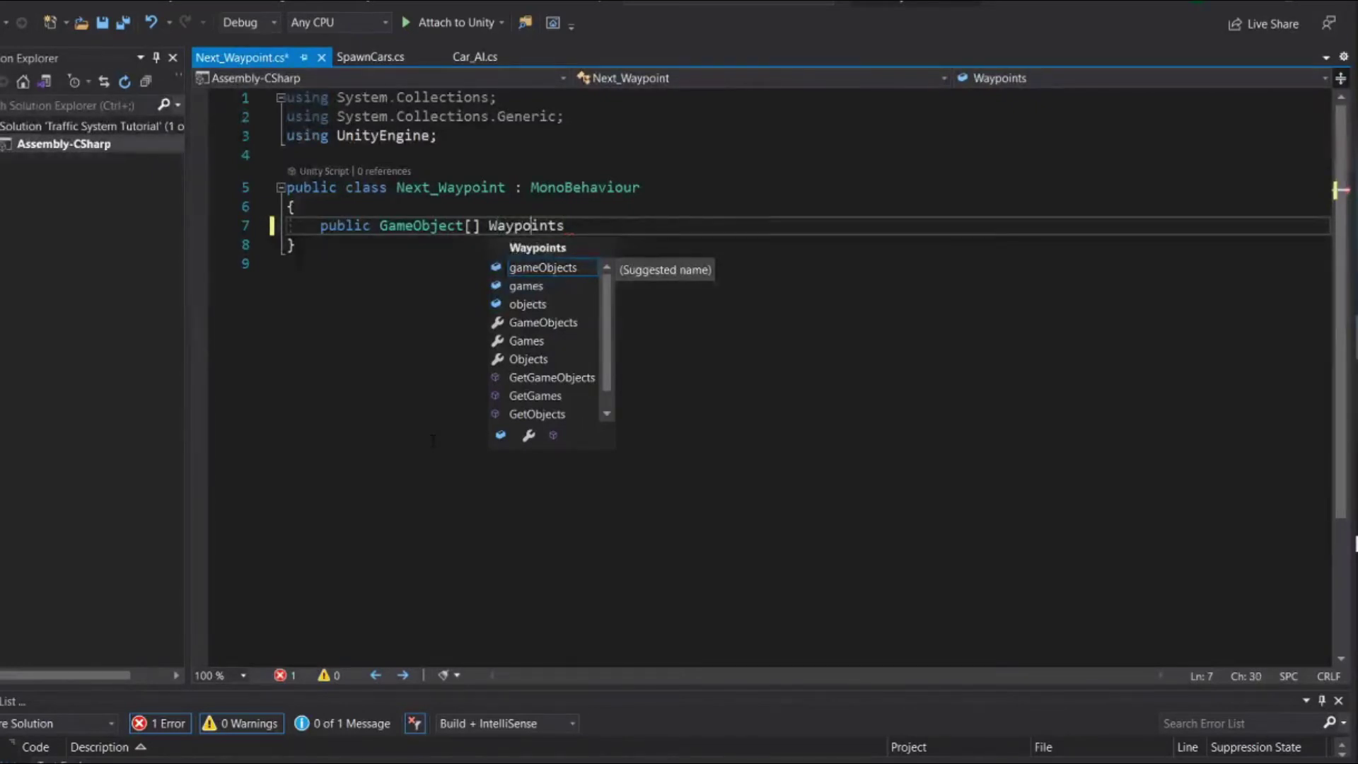
key("Right")
key("Right")
key("Right")
key("Right")
type(";")
Insert an OnTriggerEnter(Collider other) method stub below the array, then return to Unity
key("Return")
key("Return")
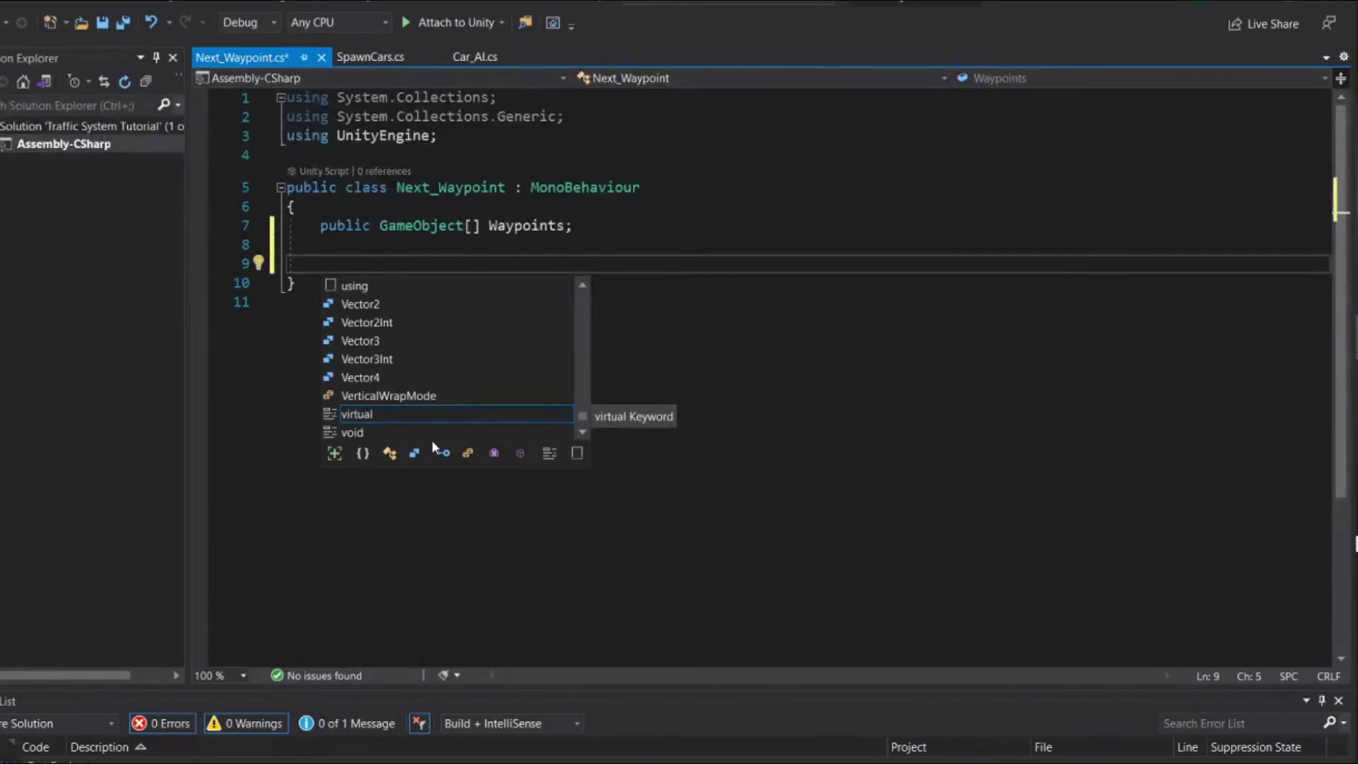
type("void onti")
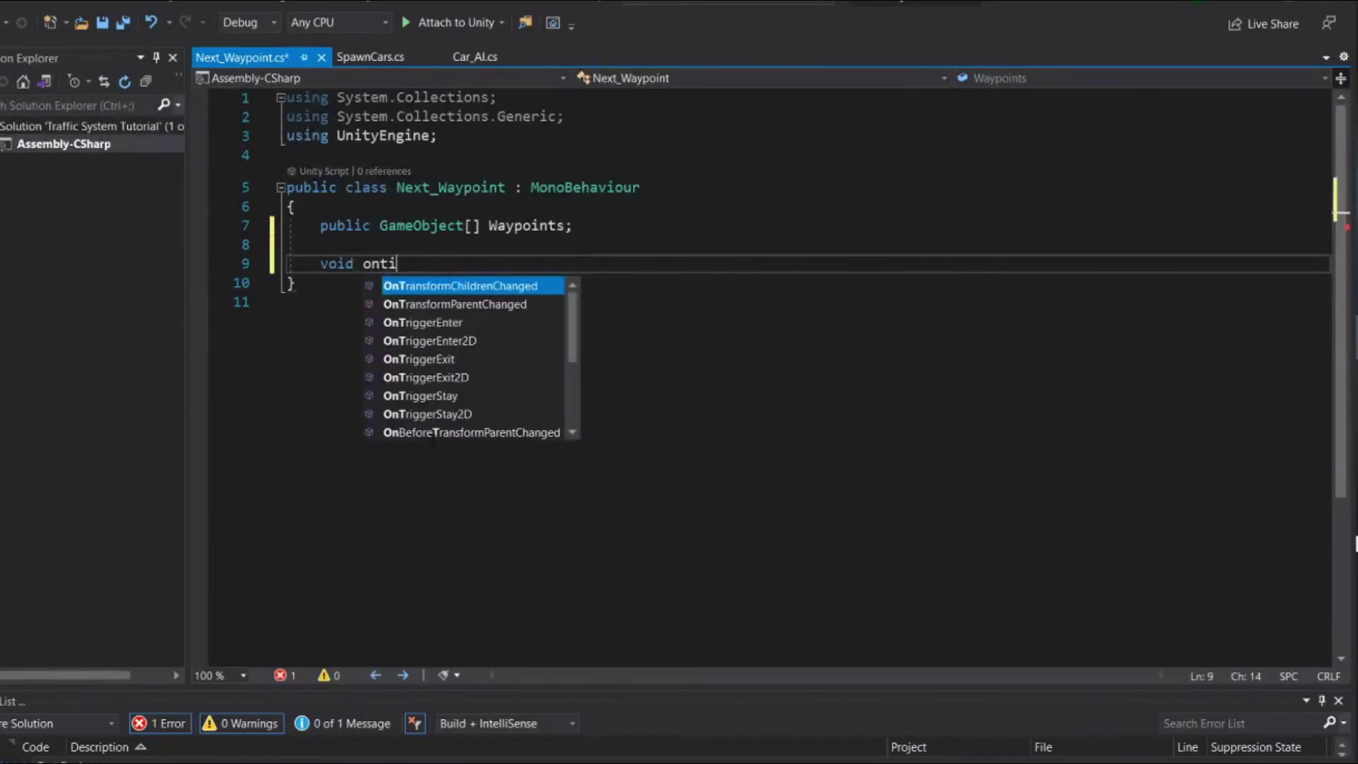
type("gger")
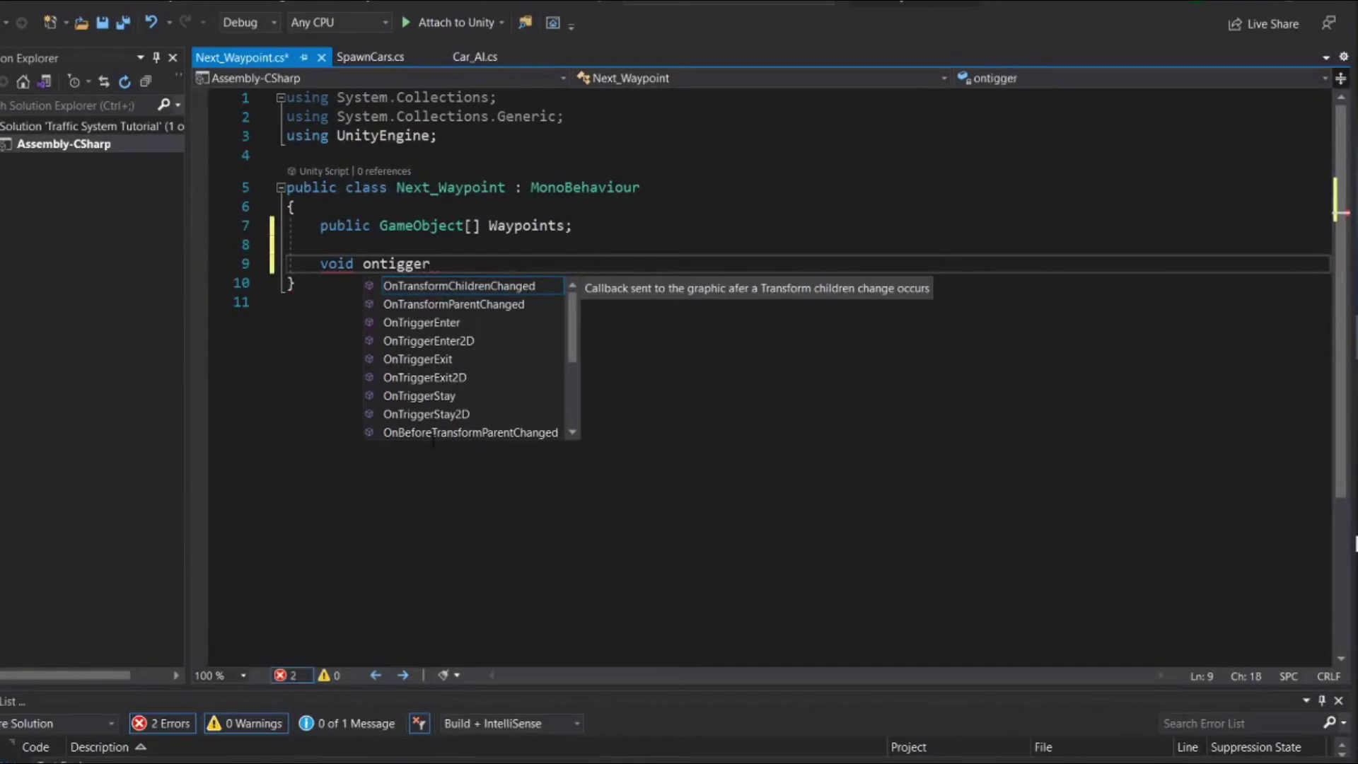
key("Down")
key("Down")
key("Down")
key("Up")
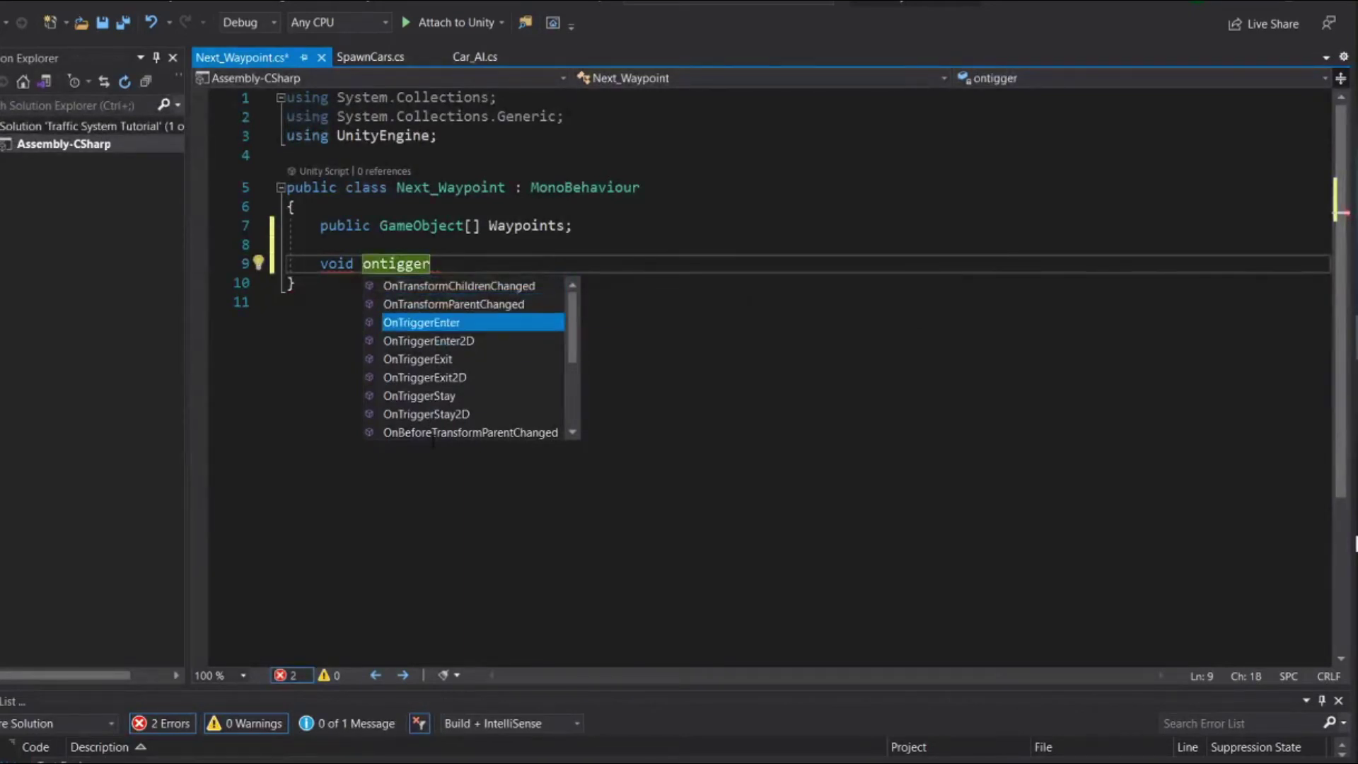
key("Return")
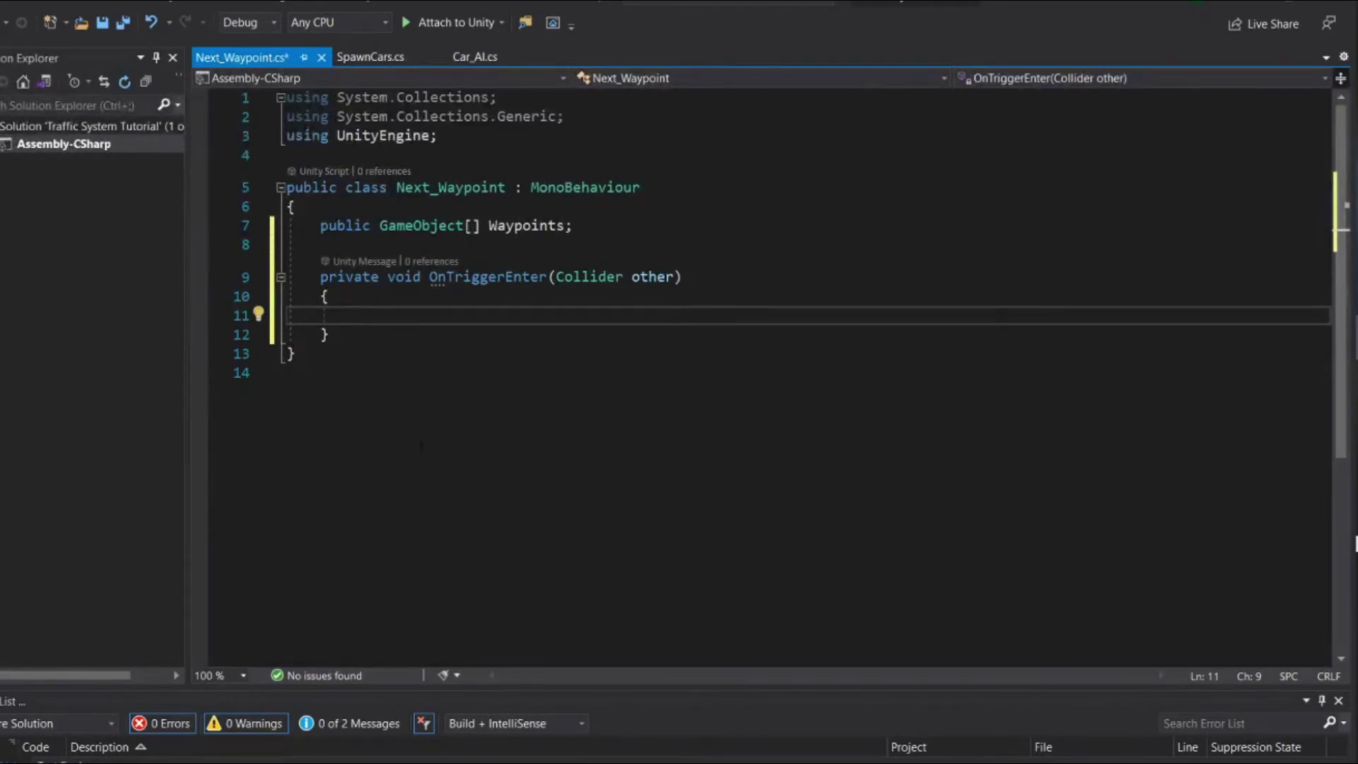
key("alt+Tab")
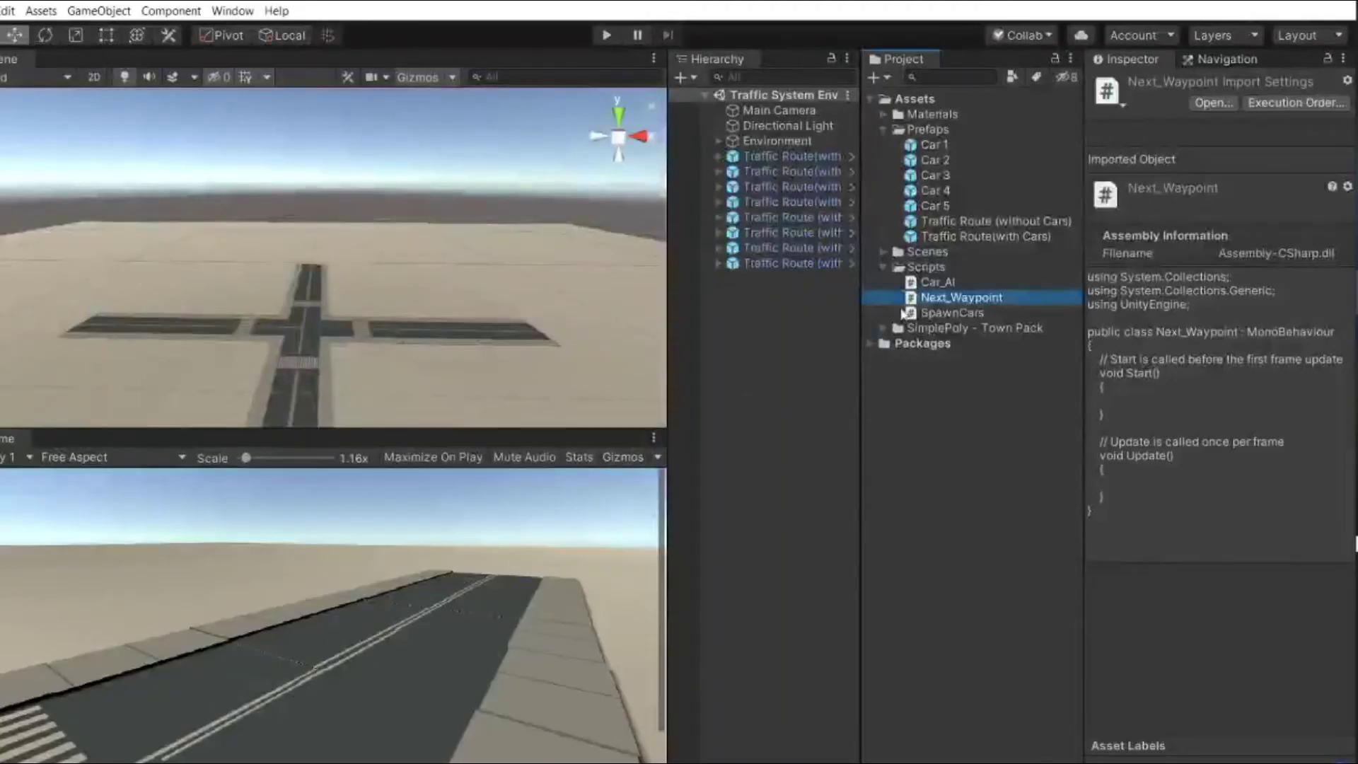
Inspect the Car 1 prefab's Box Collider and its gravity-enabled, mass-1 Rigidbody
left_click(934, 164)
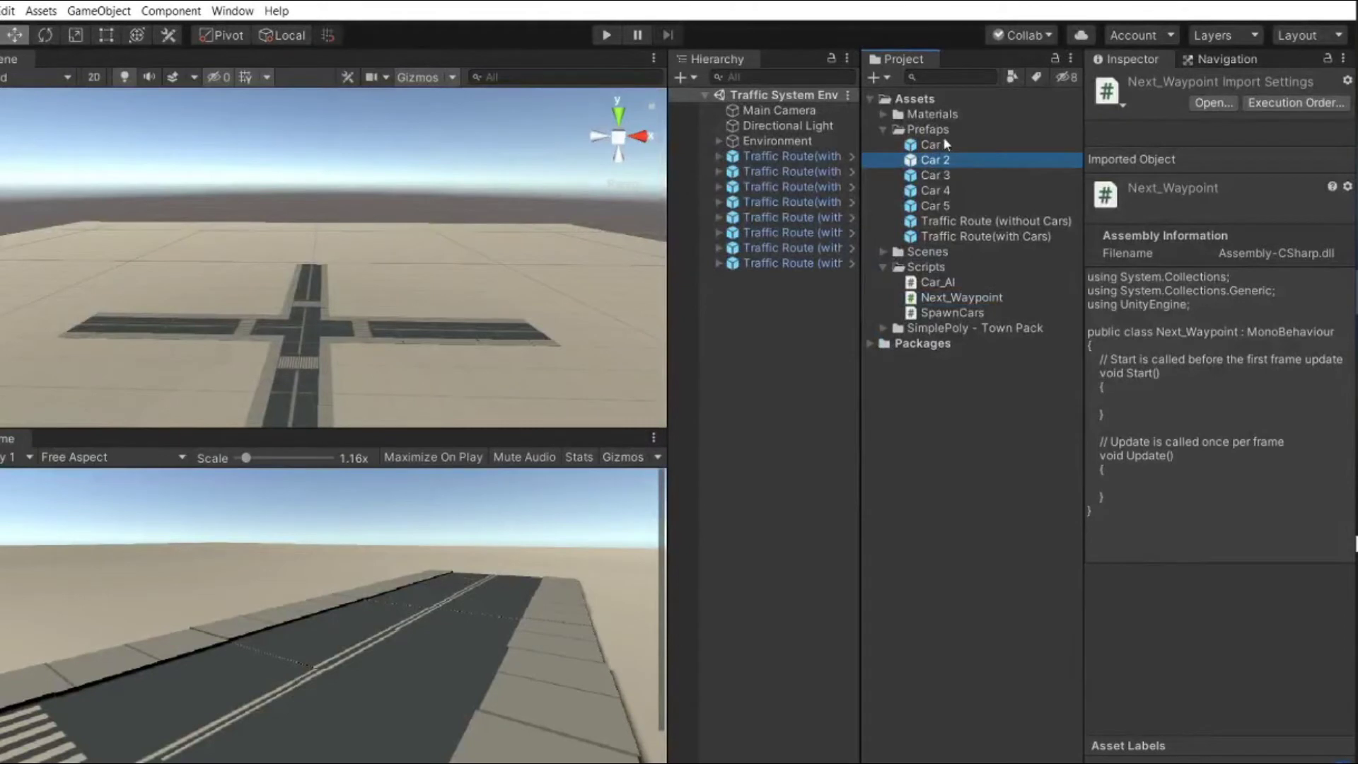
left_click(934, 144)
scroll(1202, 367, "down", 5)
scroll(1266, 411, "down", 5)
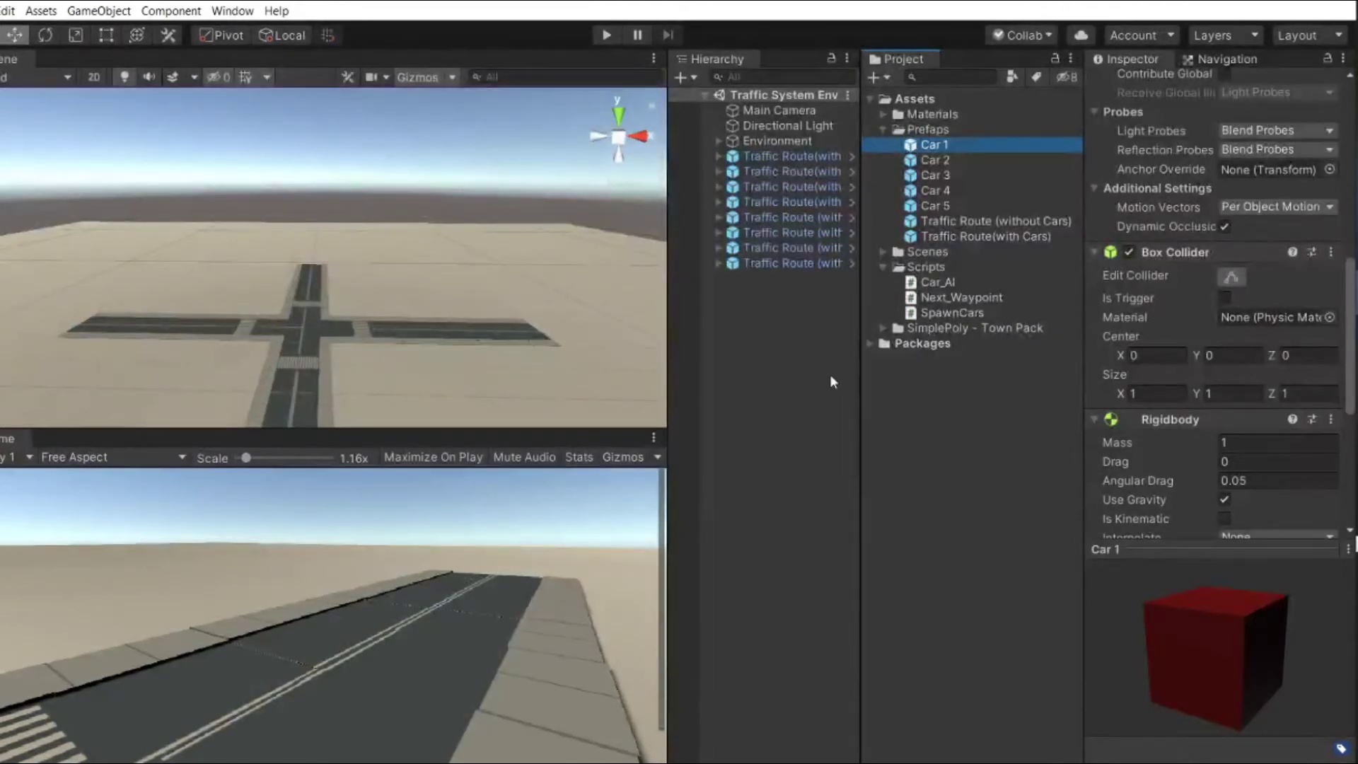
Expand the first Traffic Route, select Waypoint 1 and zoom the scene onto it
left_click(718, 154)
left_click(717, 155)
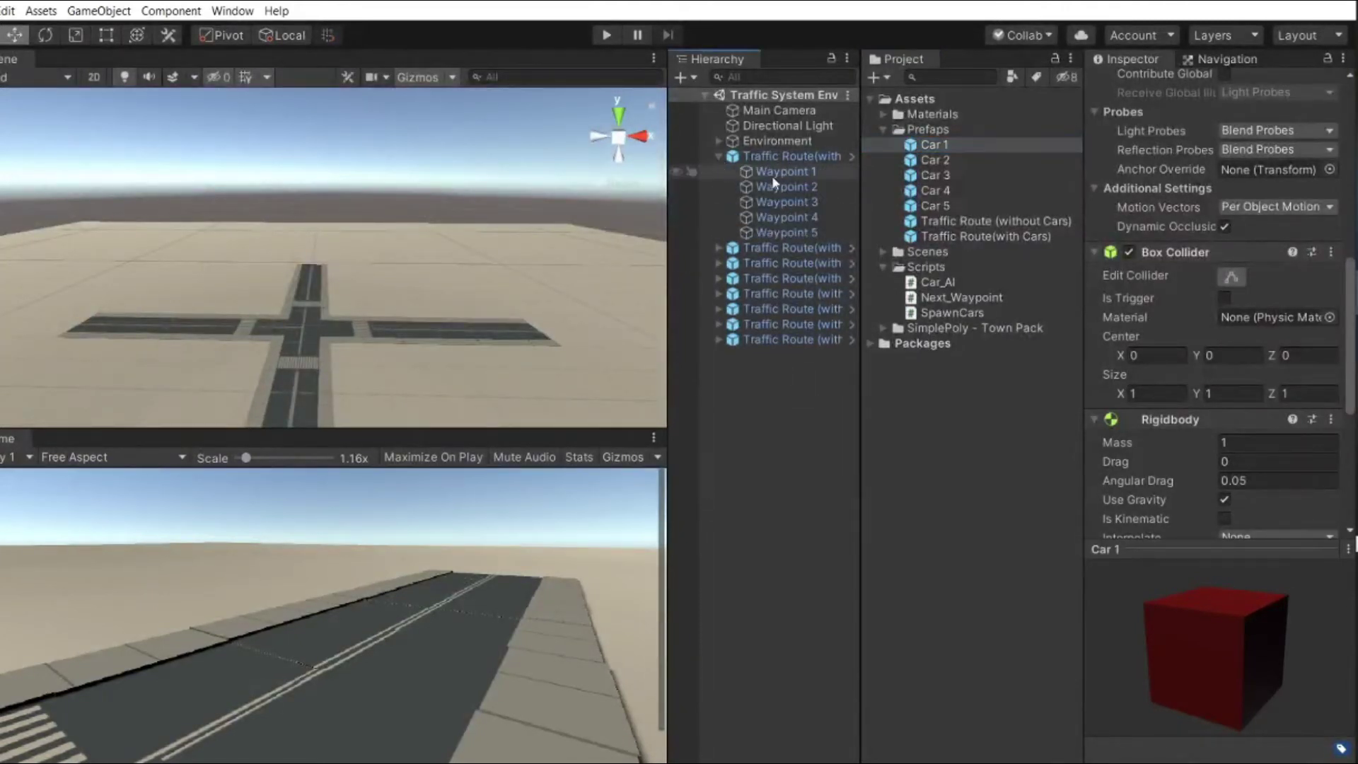
left_click(771, 173)
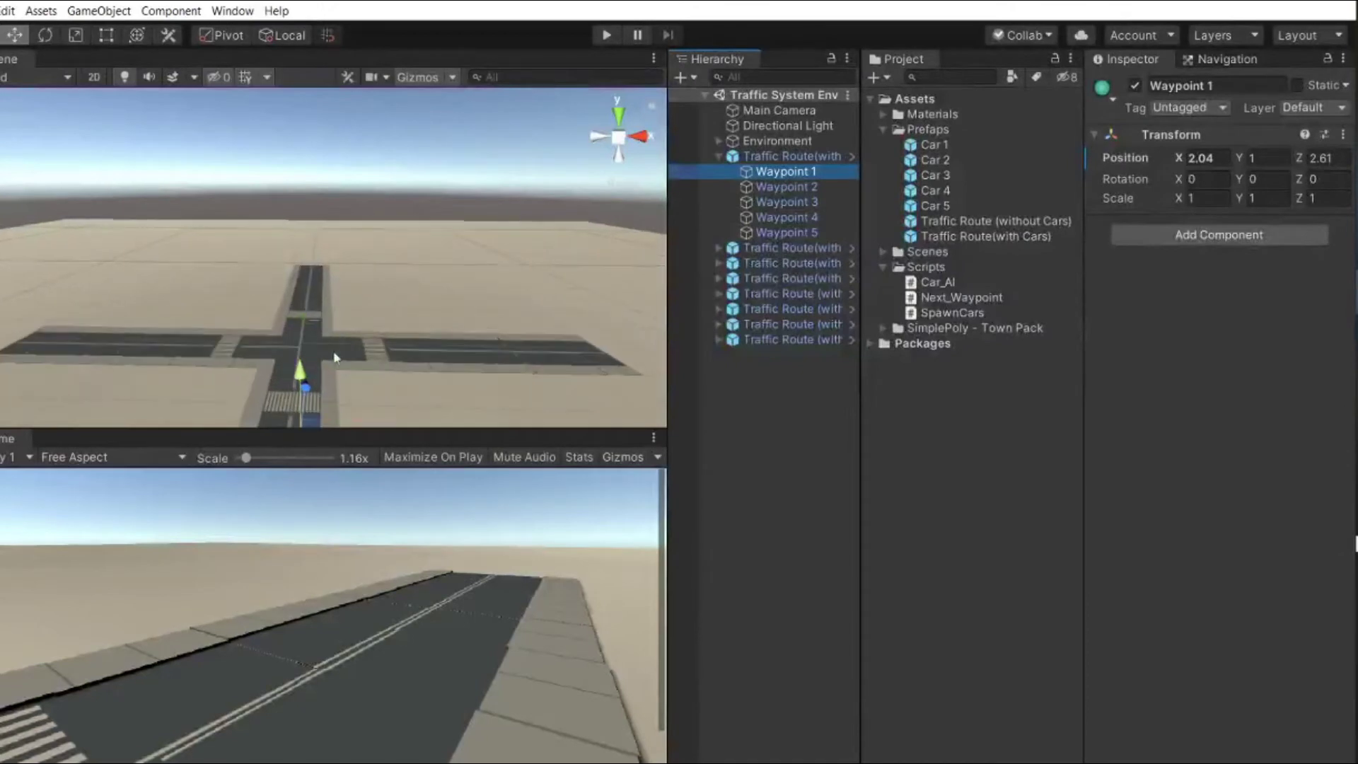
left_click_drag(425, 373, 353, 410, "alt")
scroll(317, 278, "up", 8)
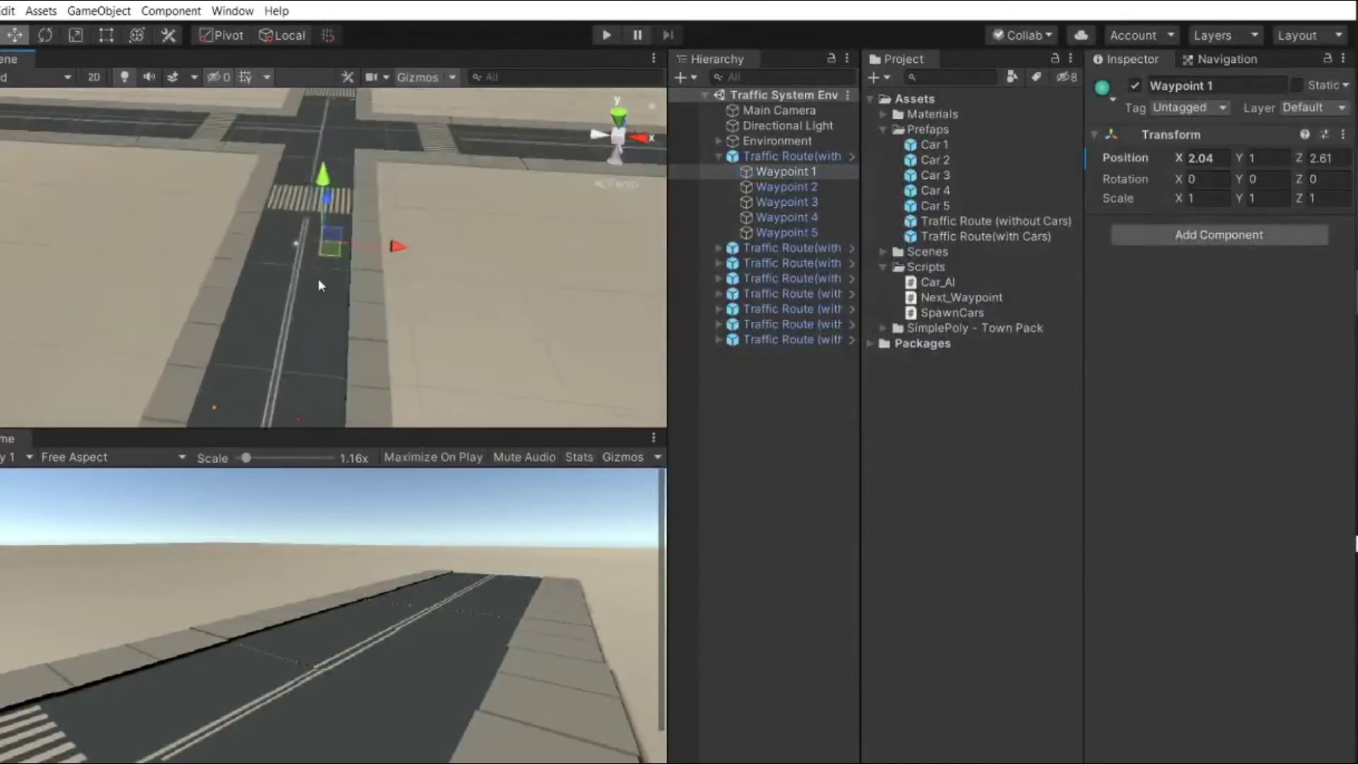
mouse_move(341, 274)
left_mouse_down("alt")
mouse_move(402, 150)
mouse_move(649, 164)
left_mouse_up("alt")
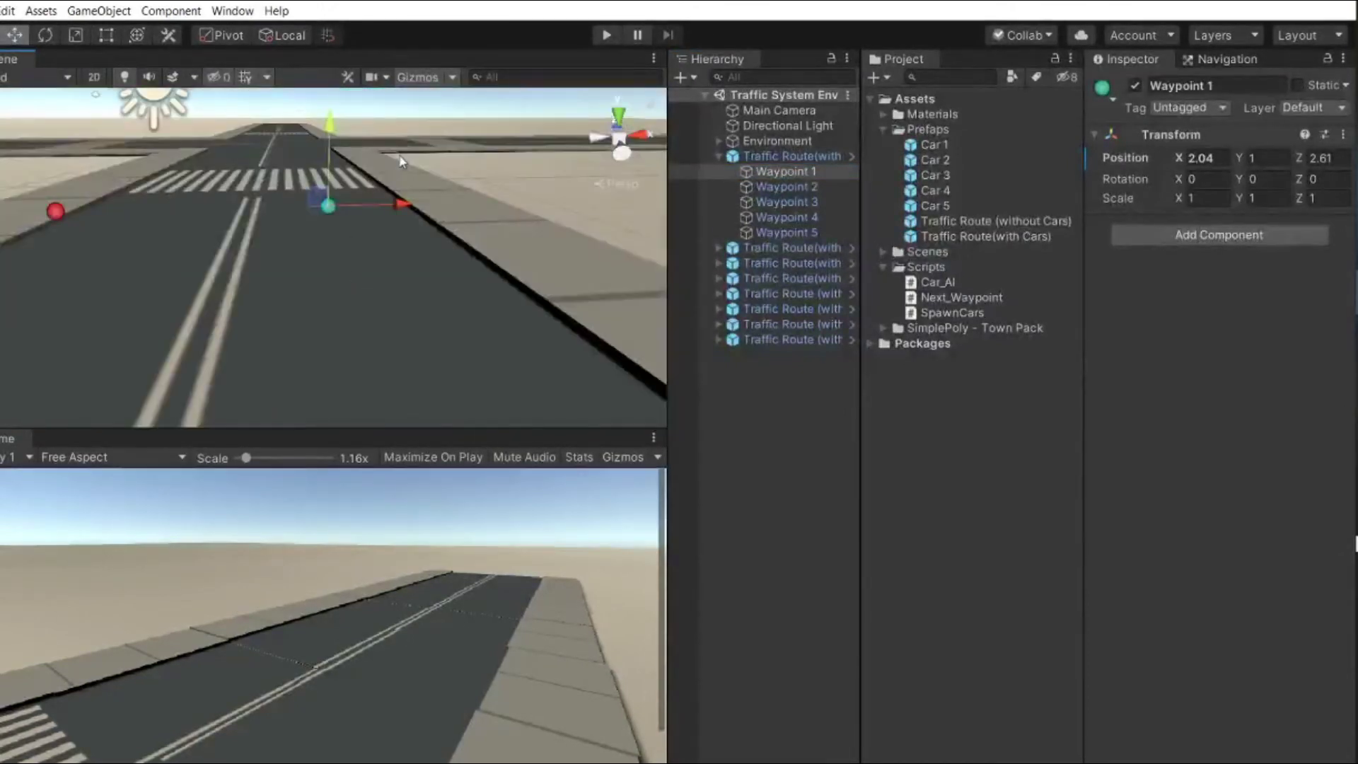
left_click(792, 176)
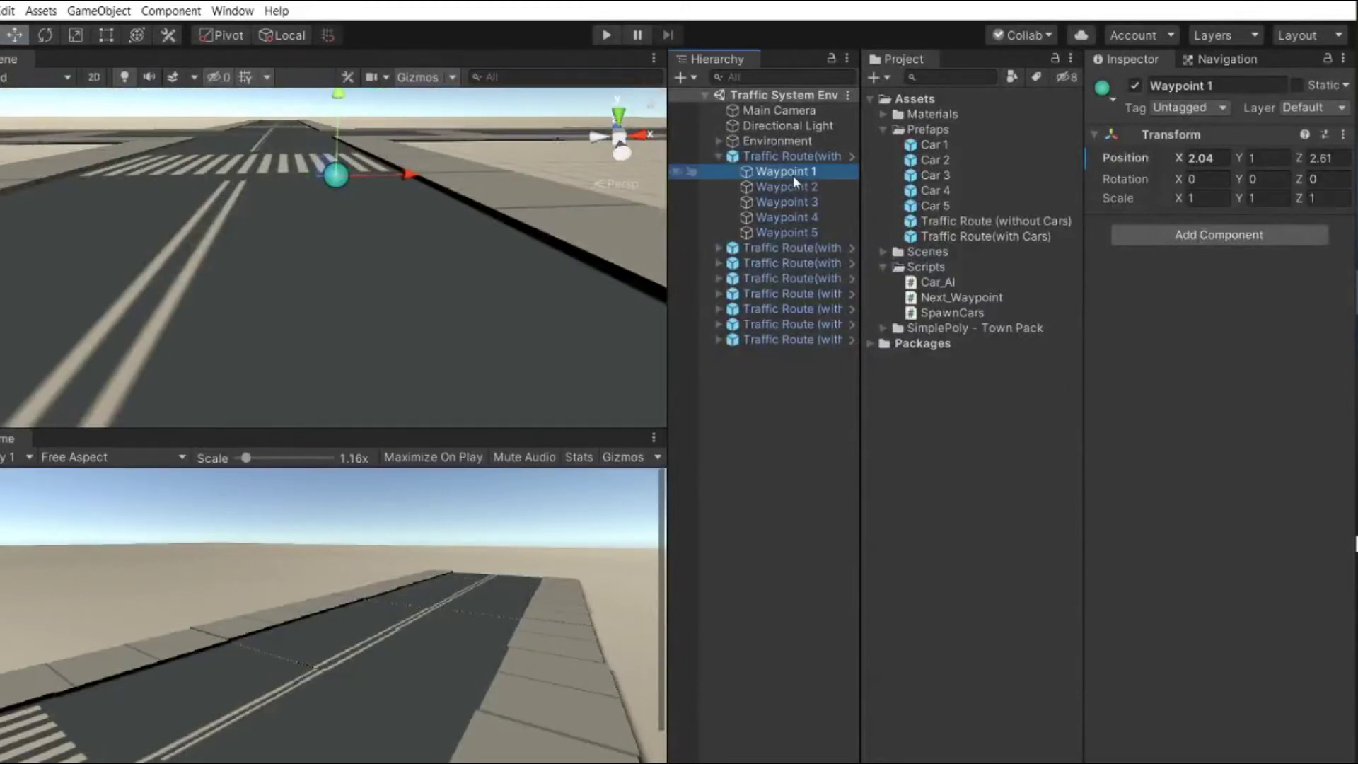
Add a Box Collider component to Waypoint 1 by searching 'box'
left_click(1176, 237)
key("BackSpace")
type("b")
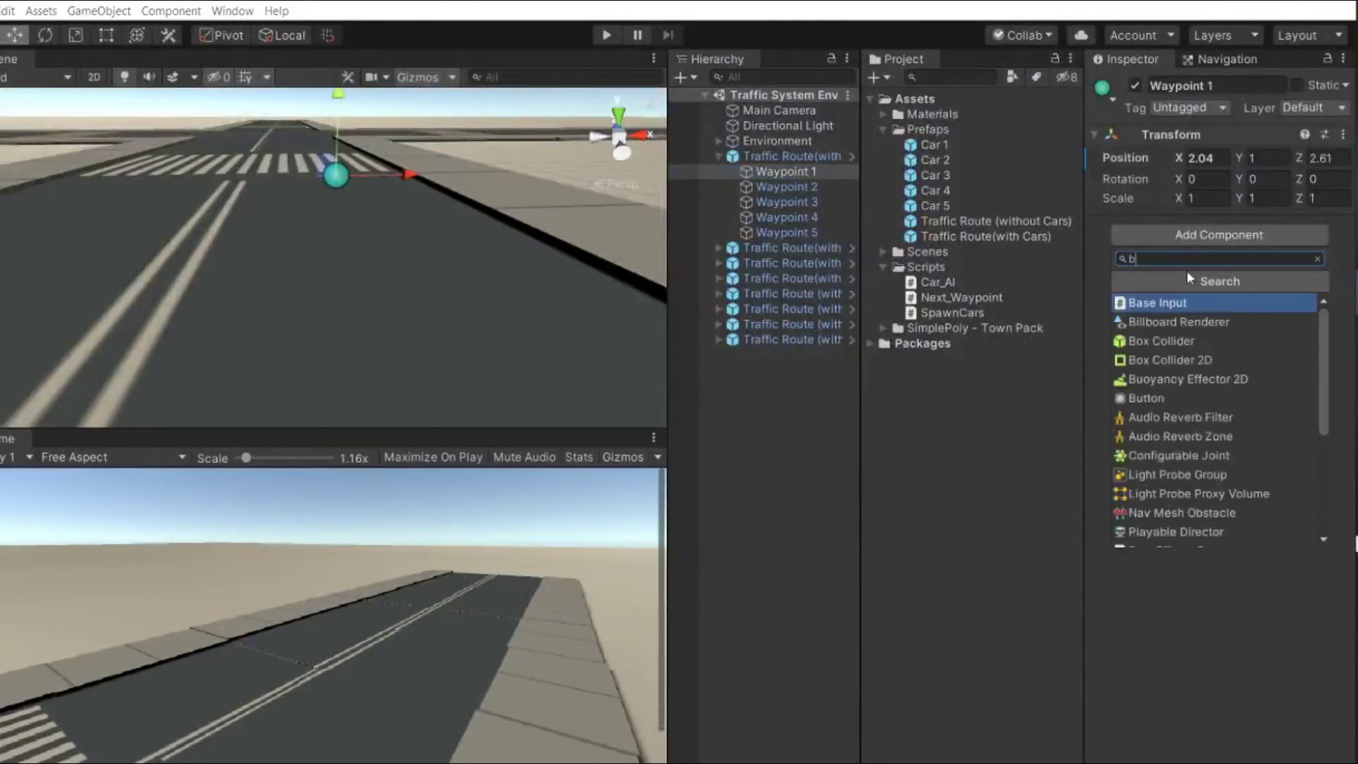
type("or")
key("BackSpace")
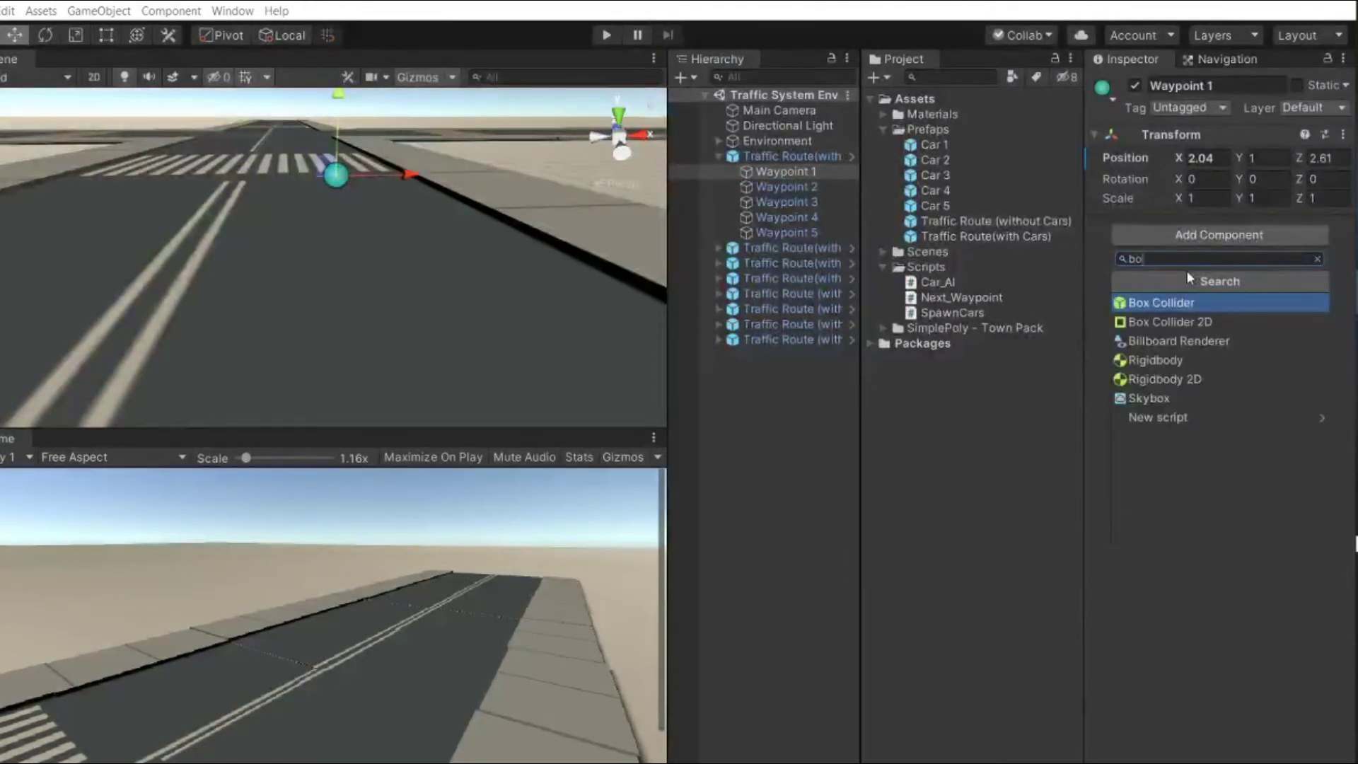
type("x")
key("Return")
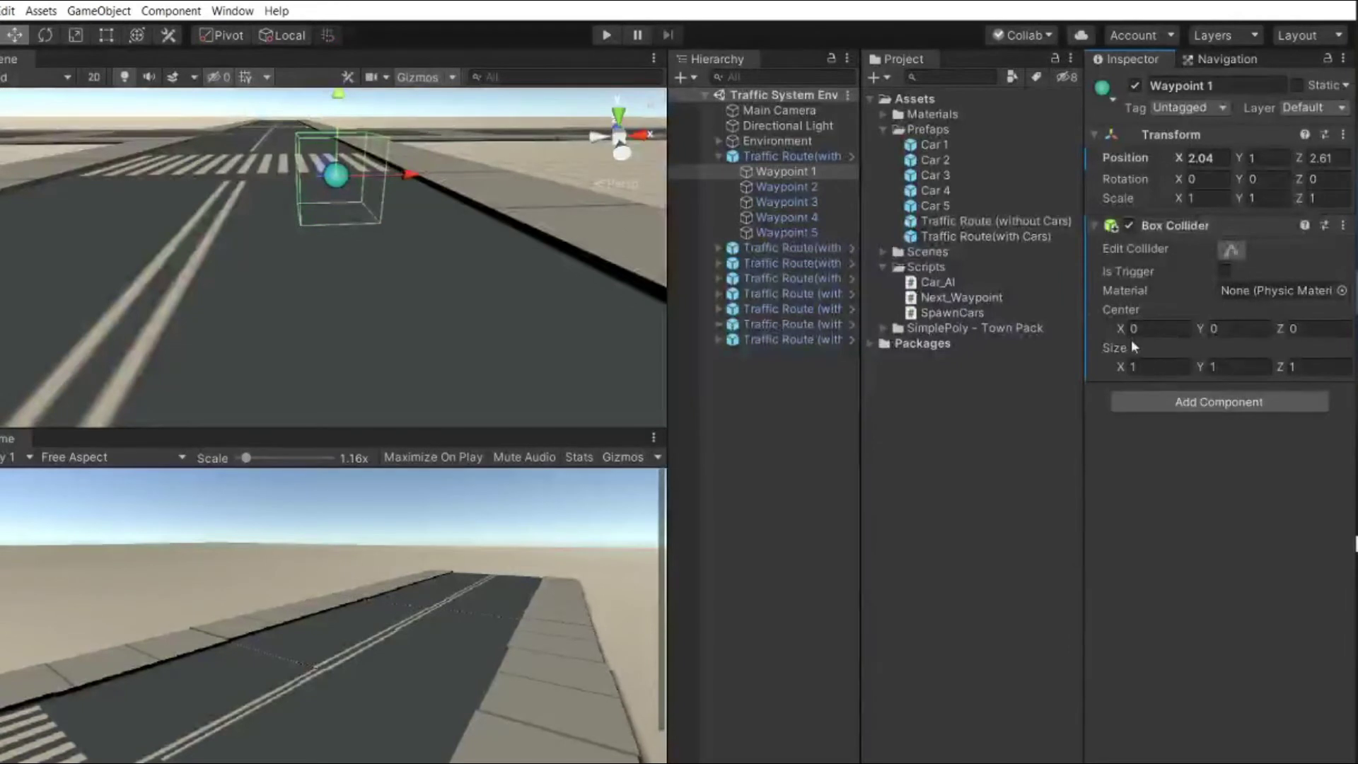
Widen Waypoint 1's collider, raise its centre Y to 0.26, keep Z size 1, and tick Is Trigger
left_click(1117, 372)
left_click_drag(1122, 372, 1242, 366)
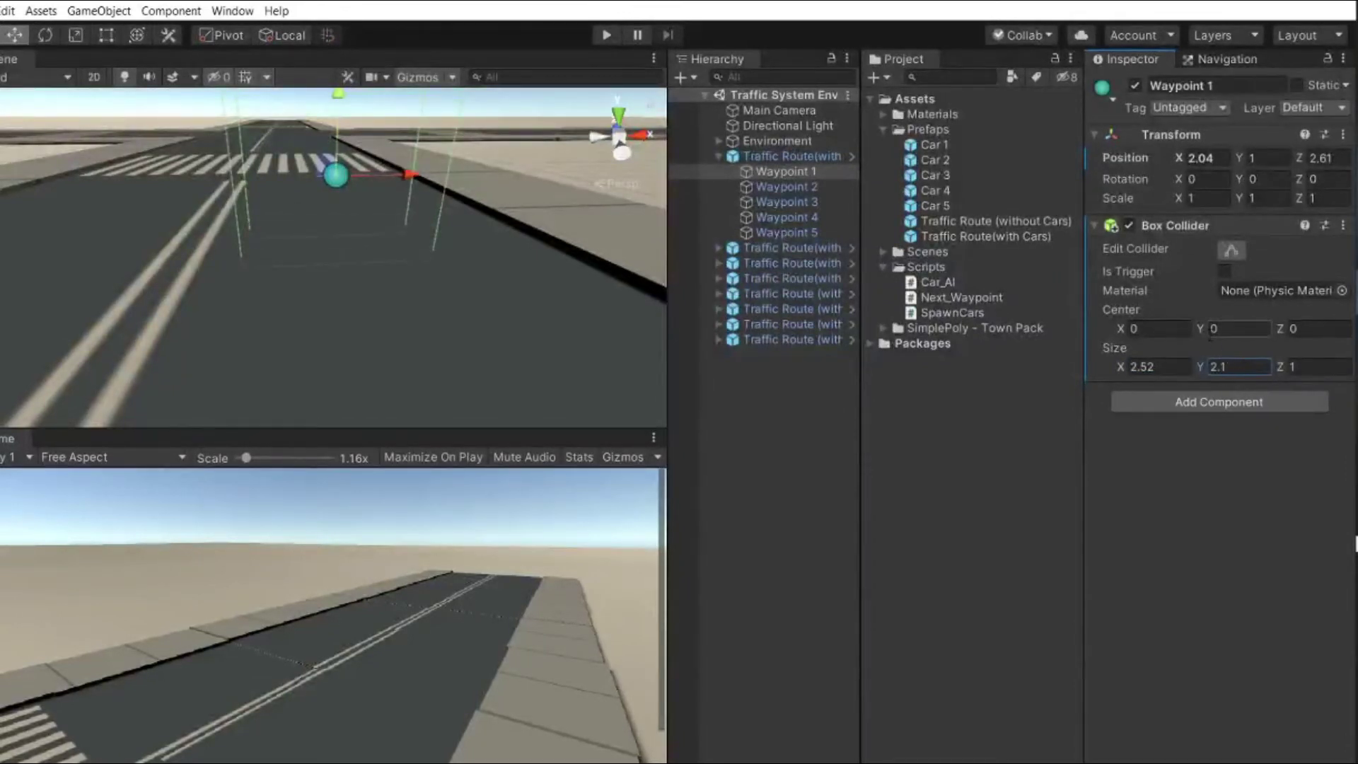
left_click_drag(1200, 334, 1216, 335)
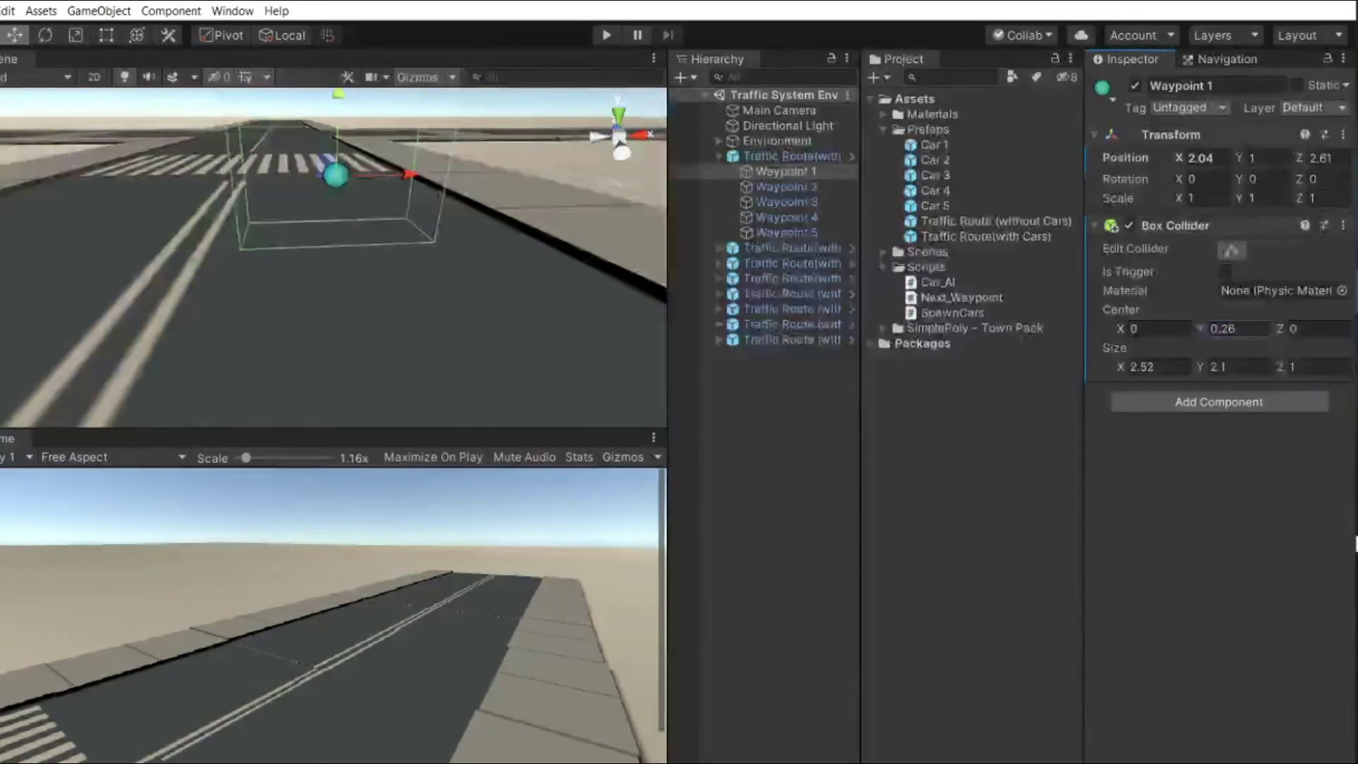
left_click(1293, 366)
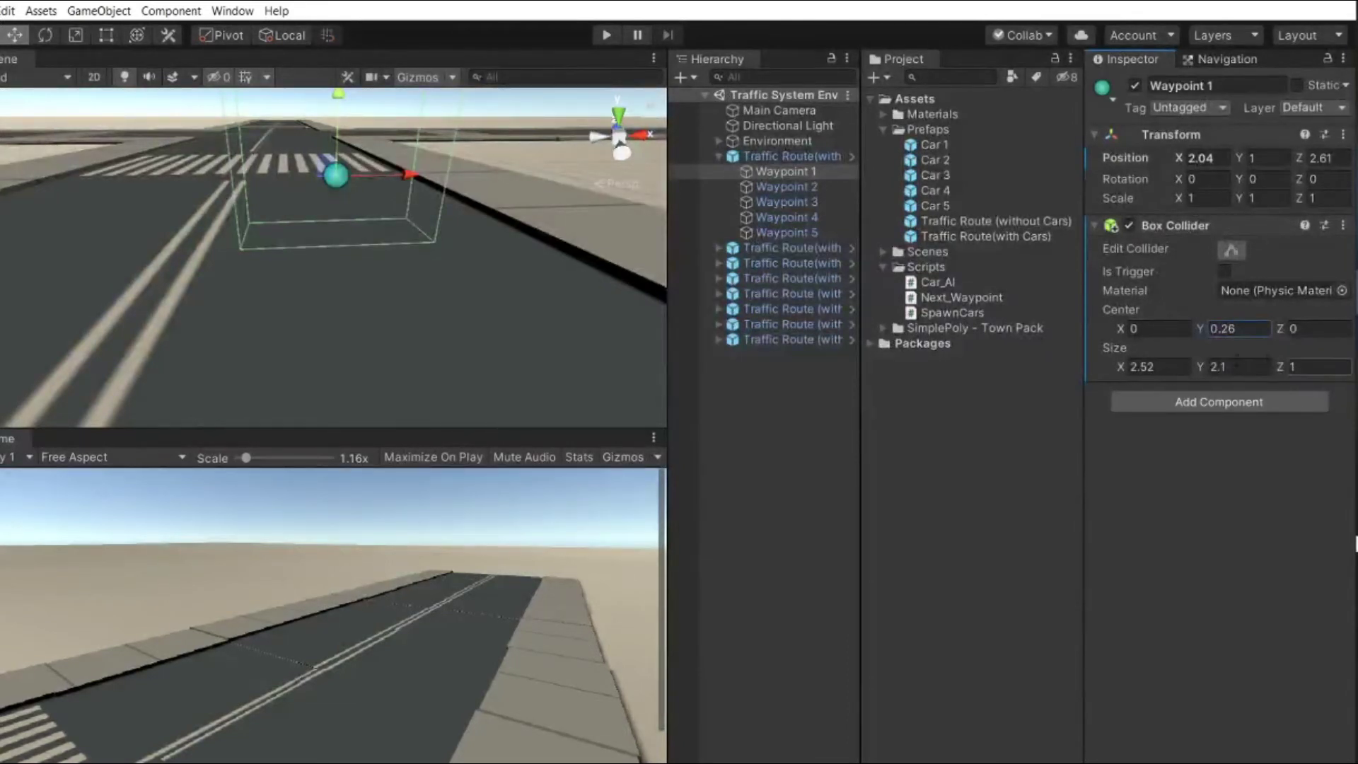
key("Return")
left_click(1224, 269)
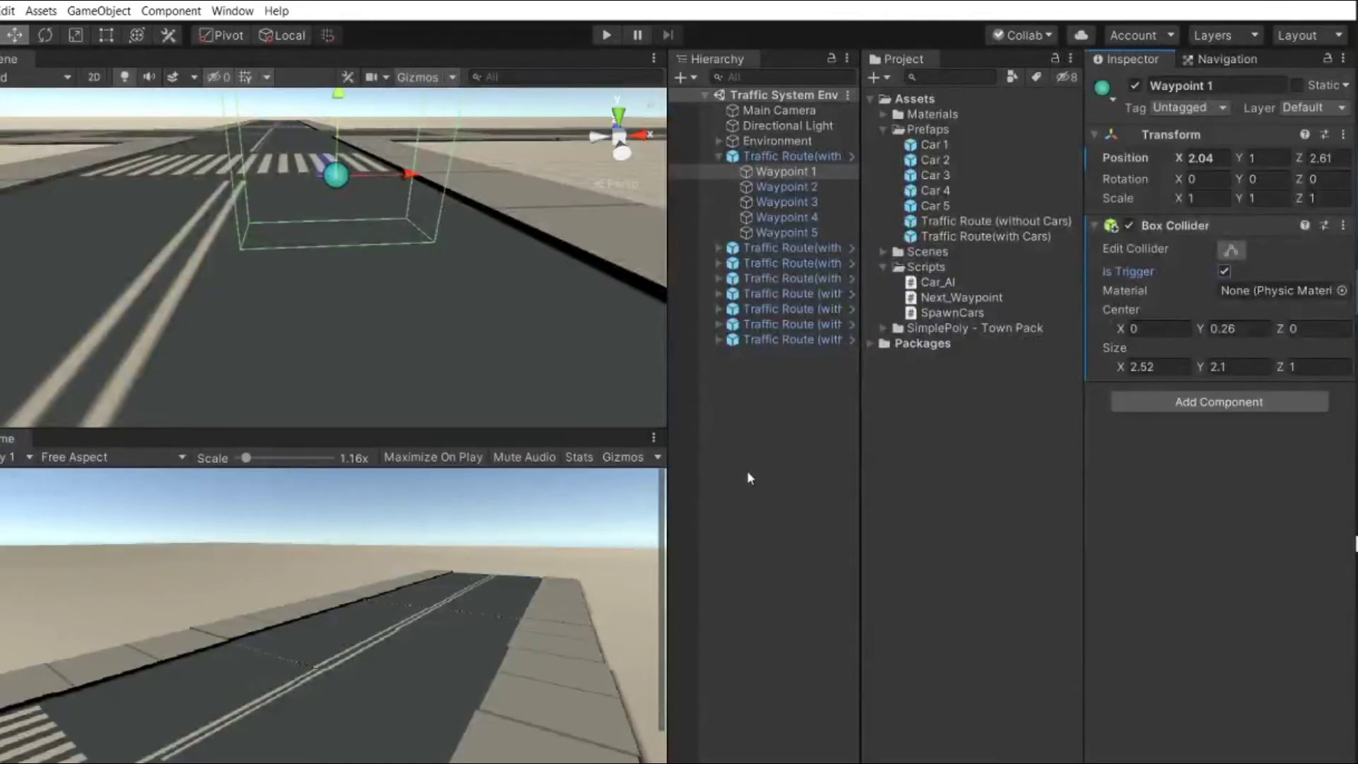
Set the collider width to 3.02 and reselect Waypoint 1 to check its collider
left_click(1119, 372)
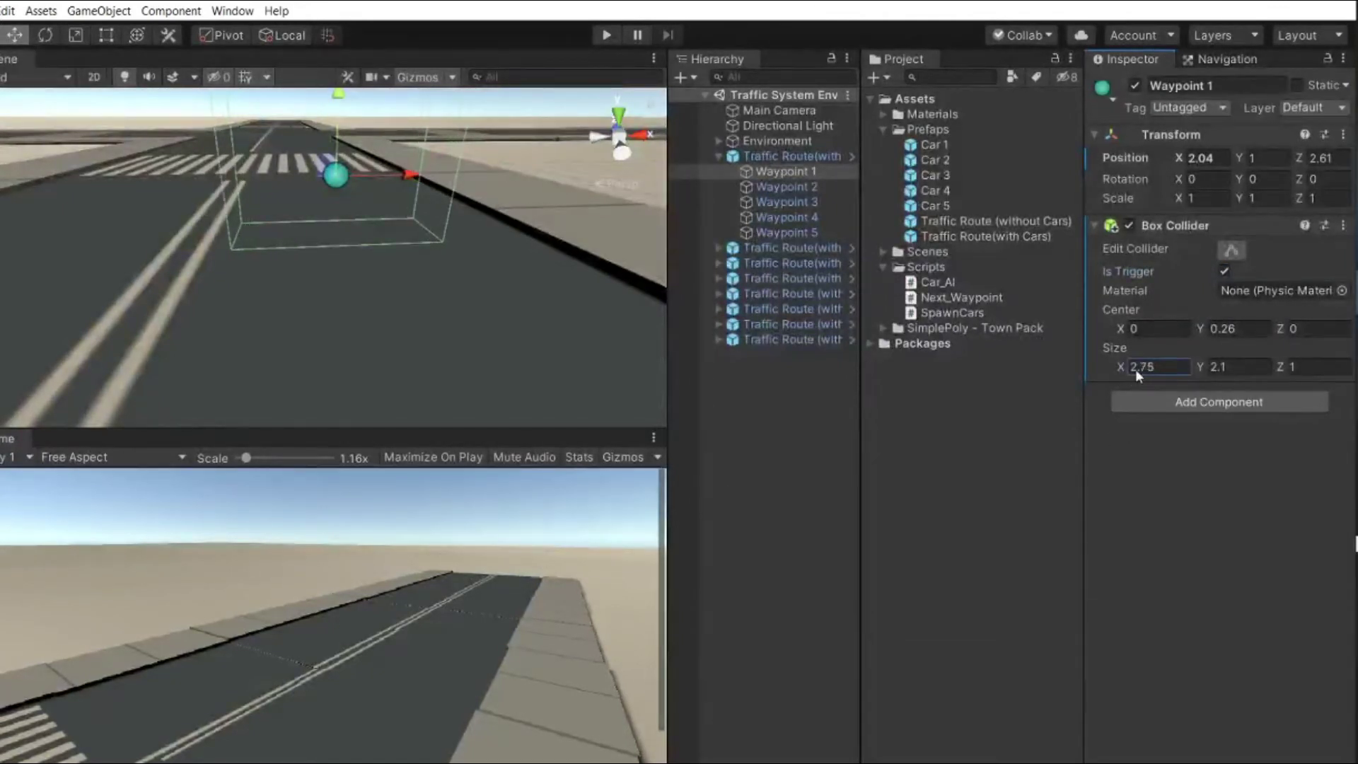
left_click_drag(1126, 369, 1139, 367)
left_click(987, 453)
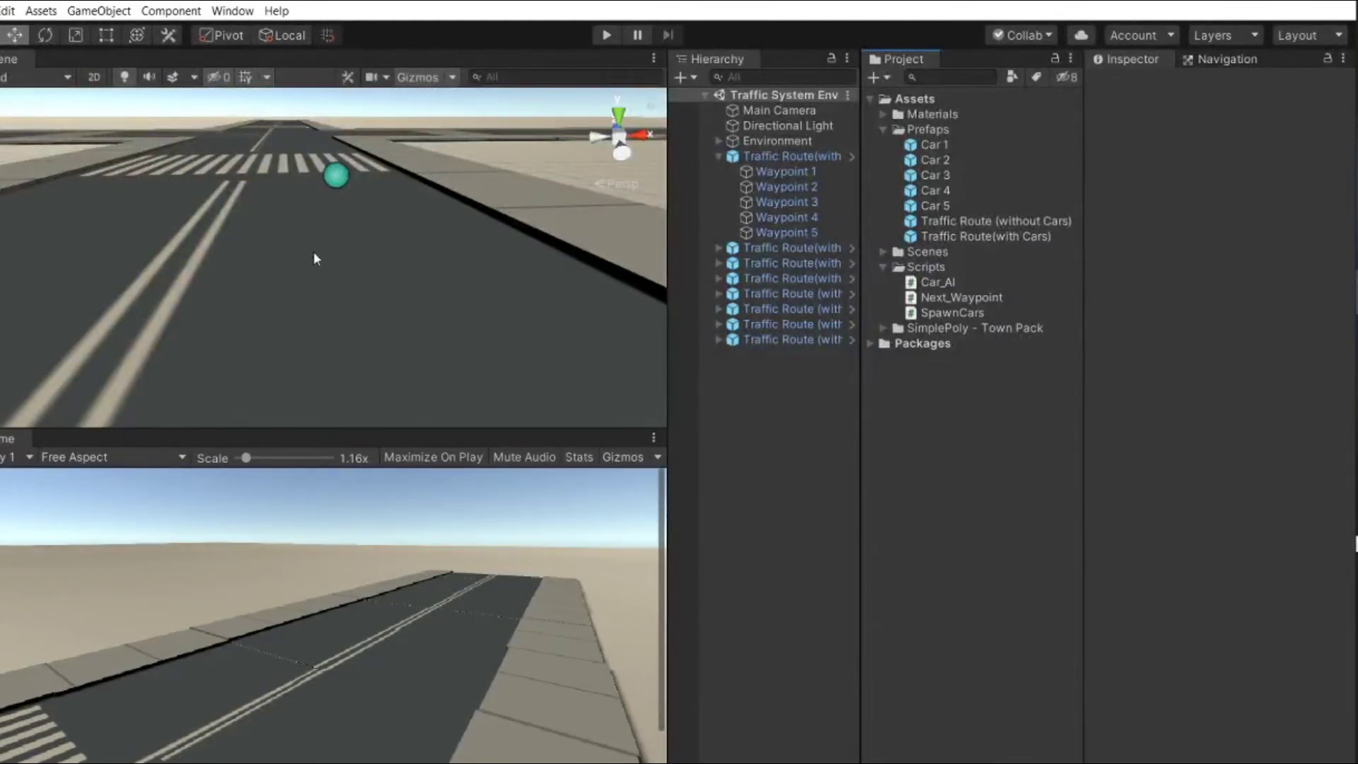
left_click(787, 173)
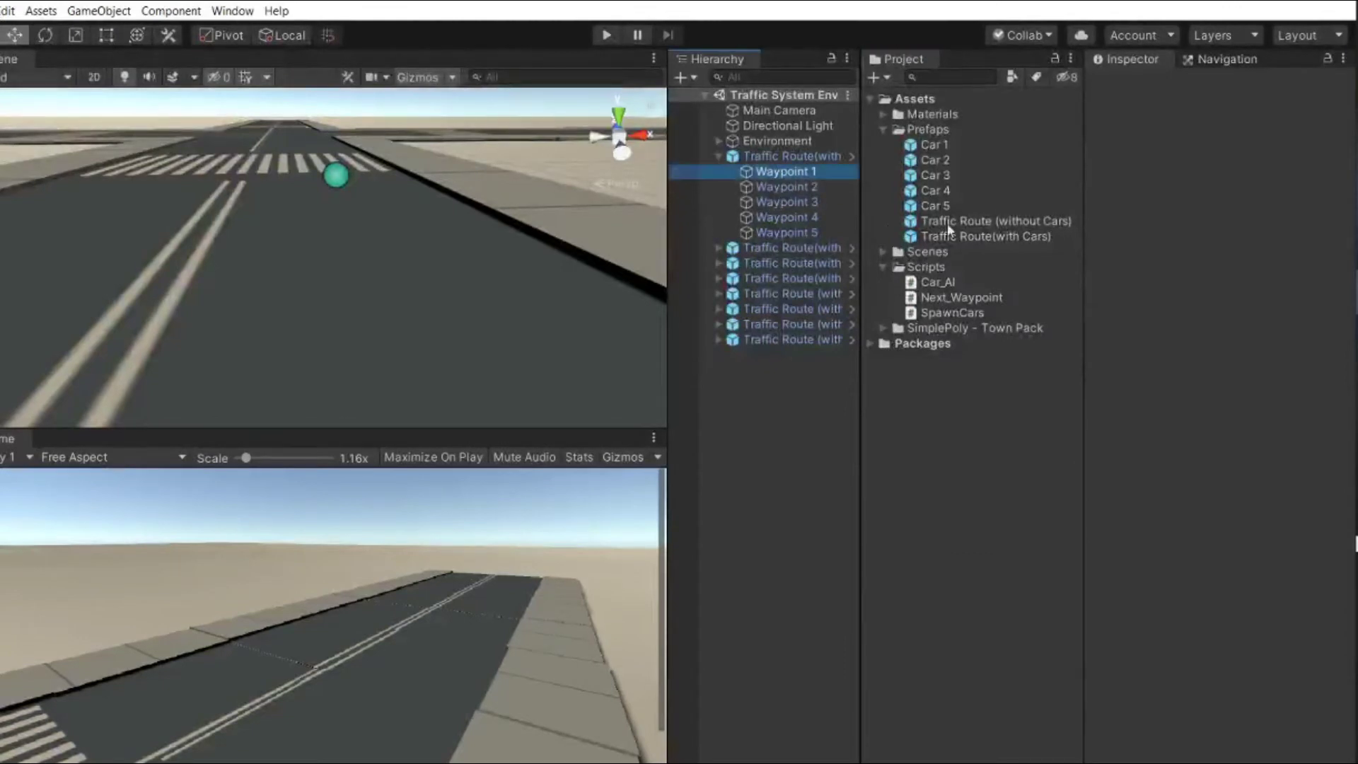
left_click(791, 169)
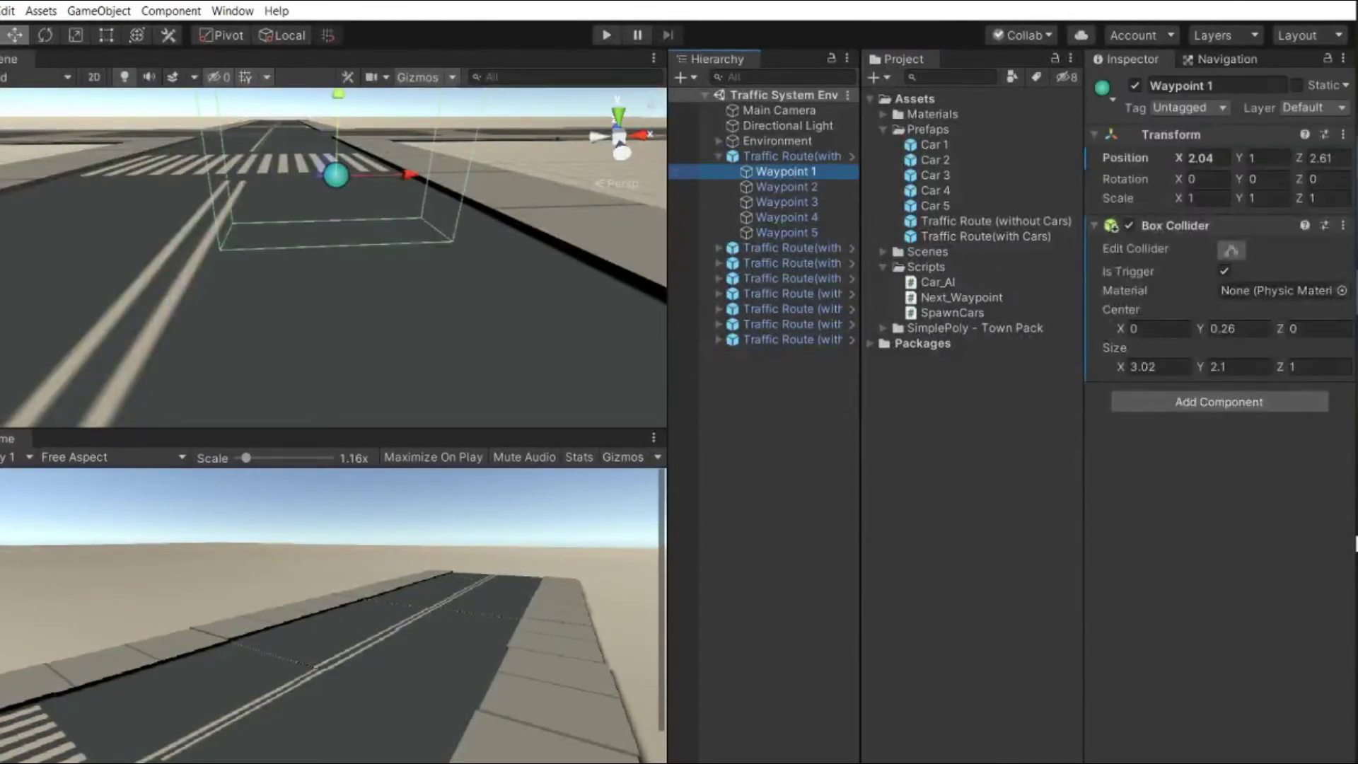
Apply all Waypoint 1 overrides to the Traffic Route (with Cars) prefab, then select the without-cars route
left_click(811, 157)
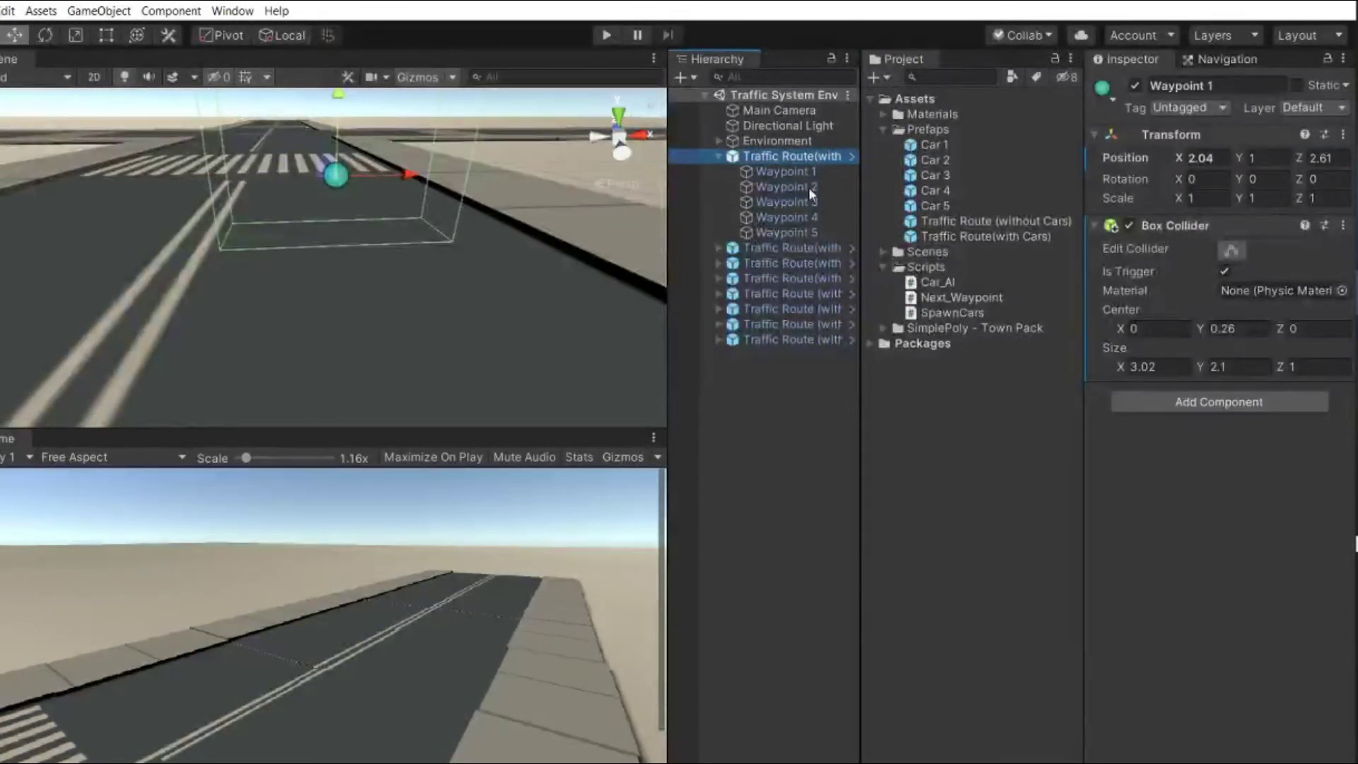
left_click(1317, 127)
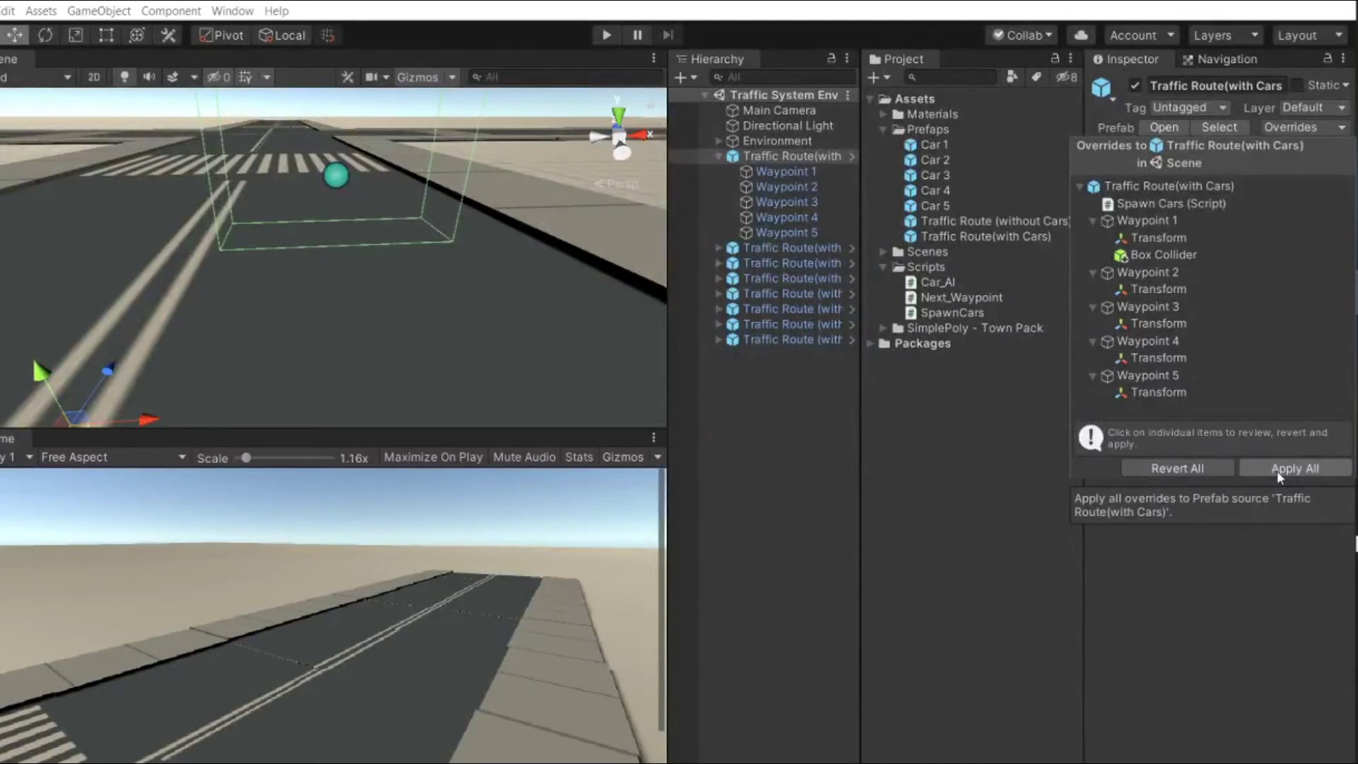
left_click(1276, 469)
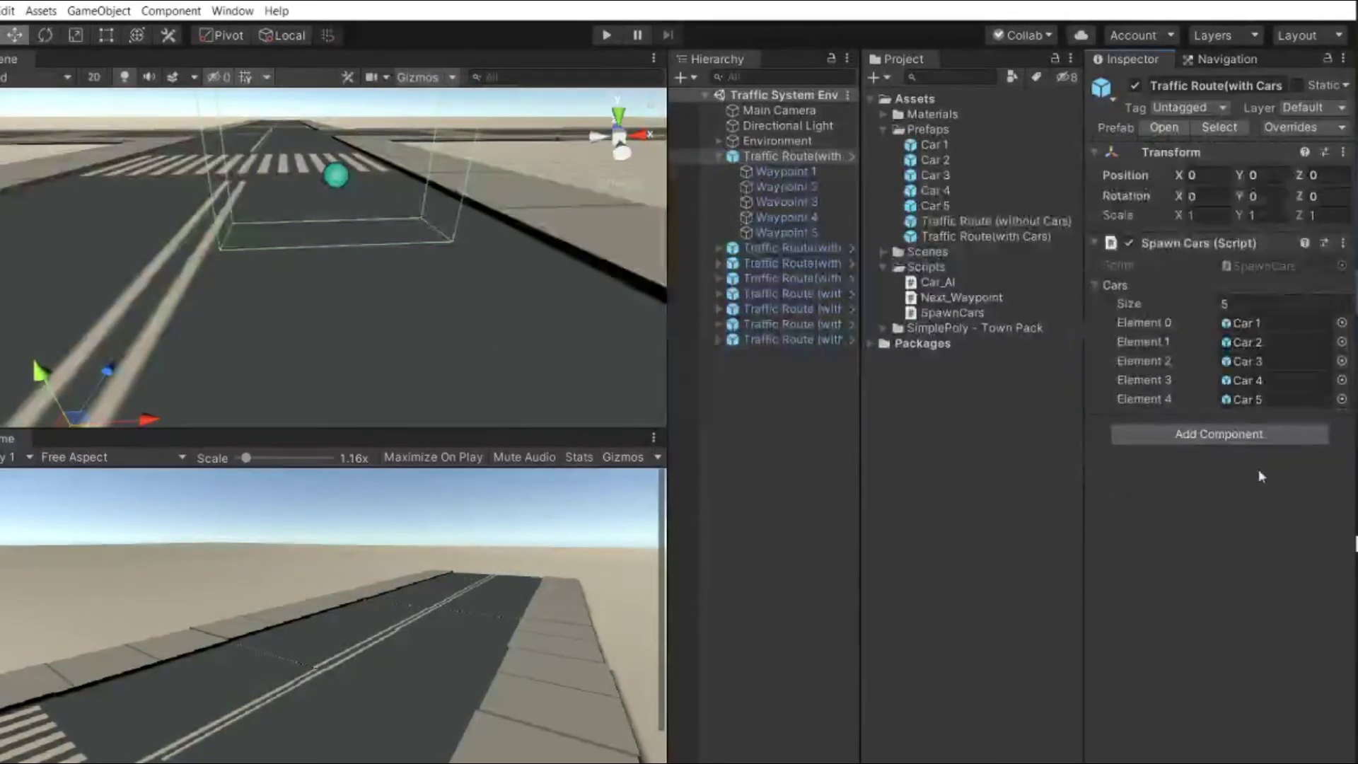
left_click(719, 157)
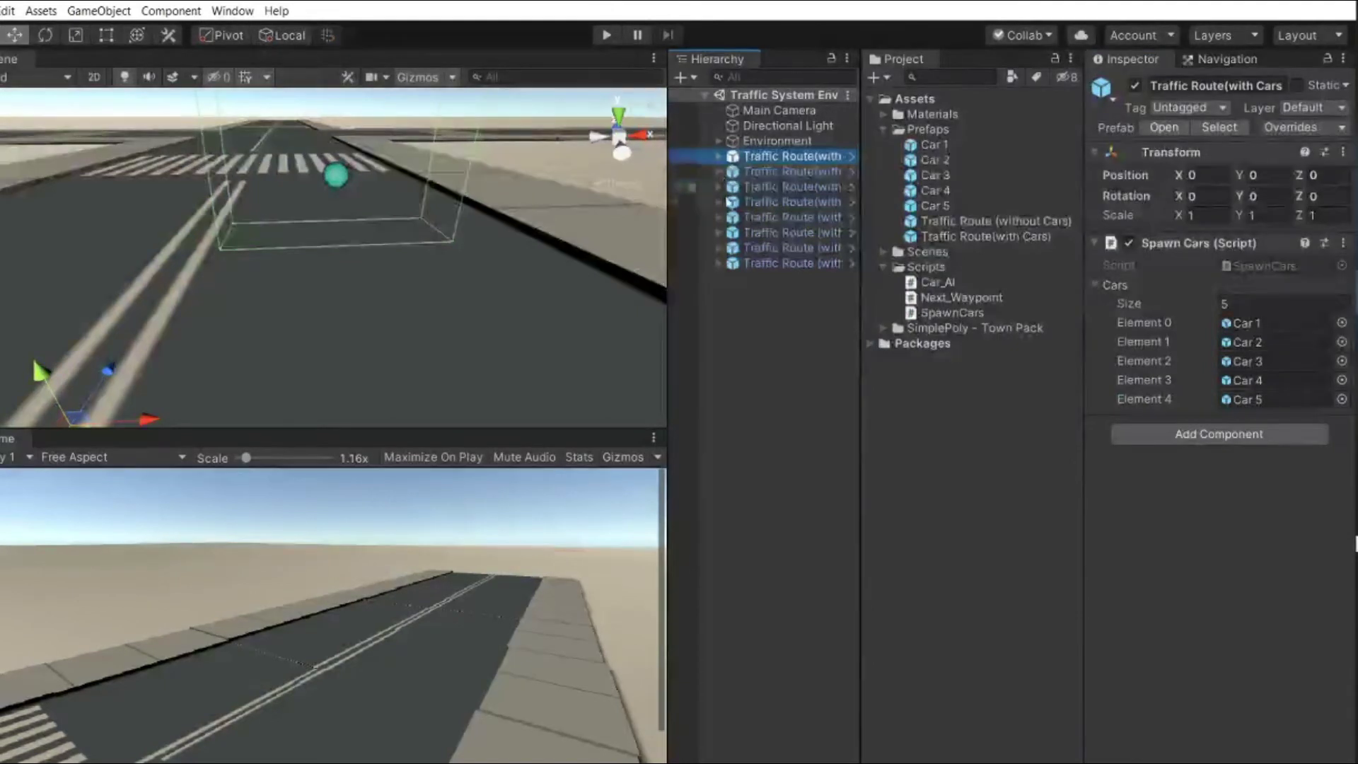
left_click(766, 218)
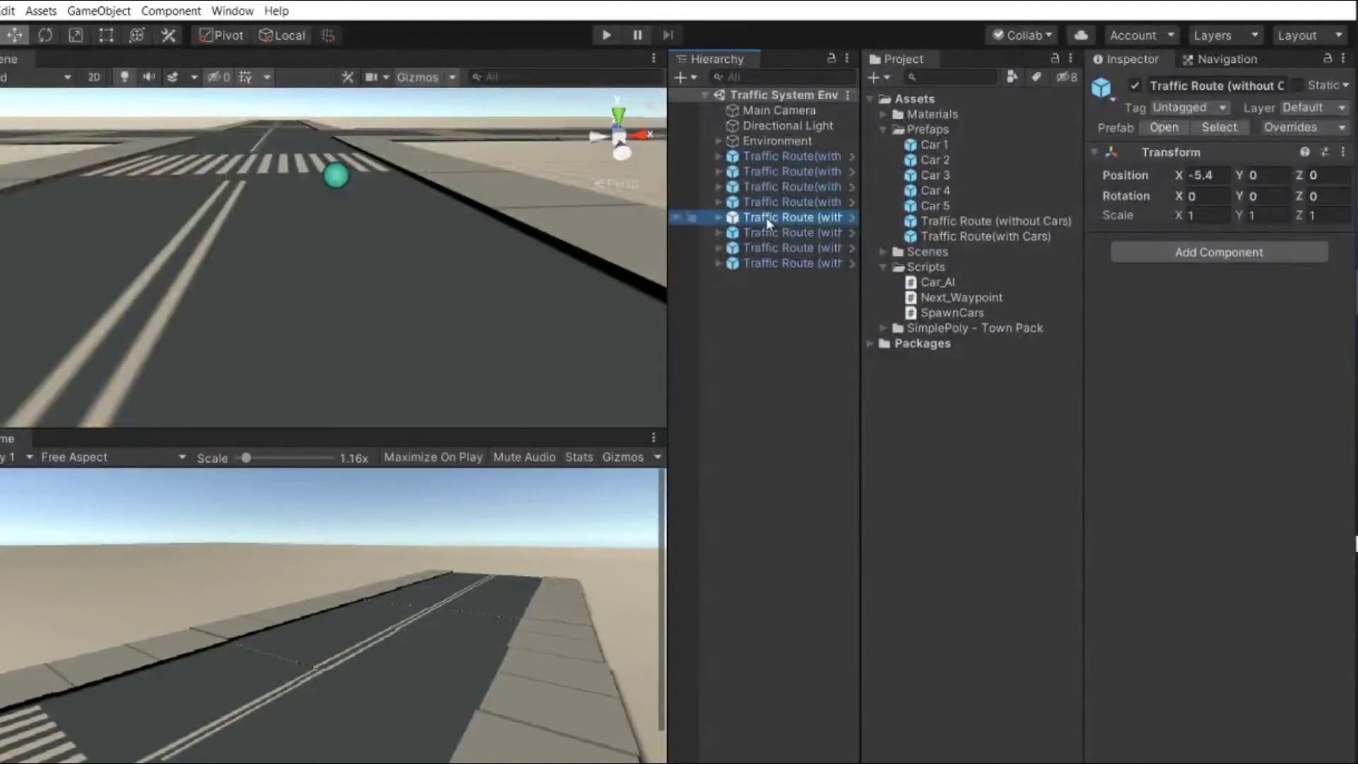
Add a Box Collider to Waypoint 1 of the Traffic Route (without Cars)
left_click(718, 218)
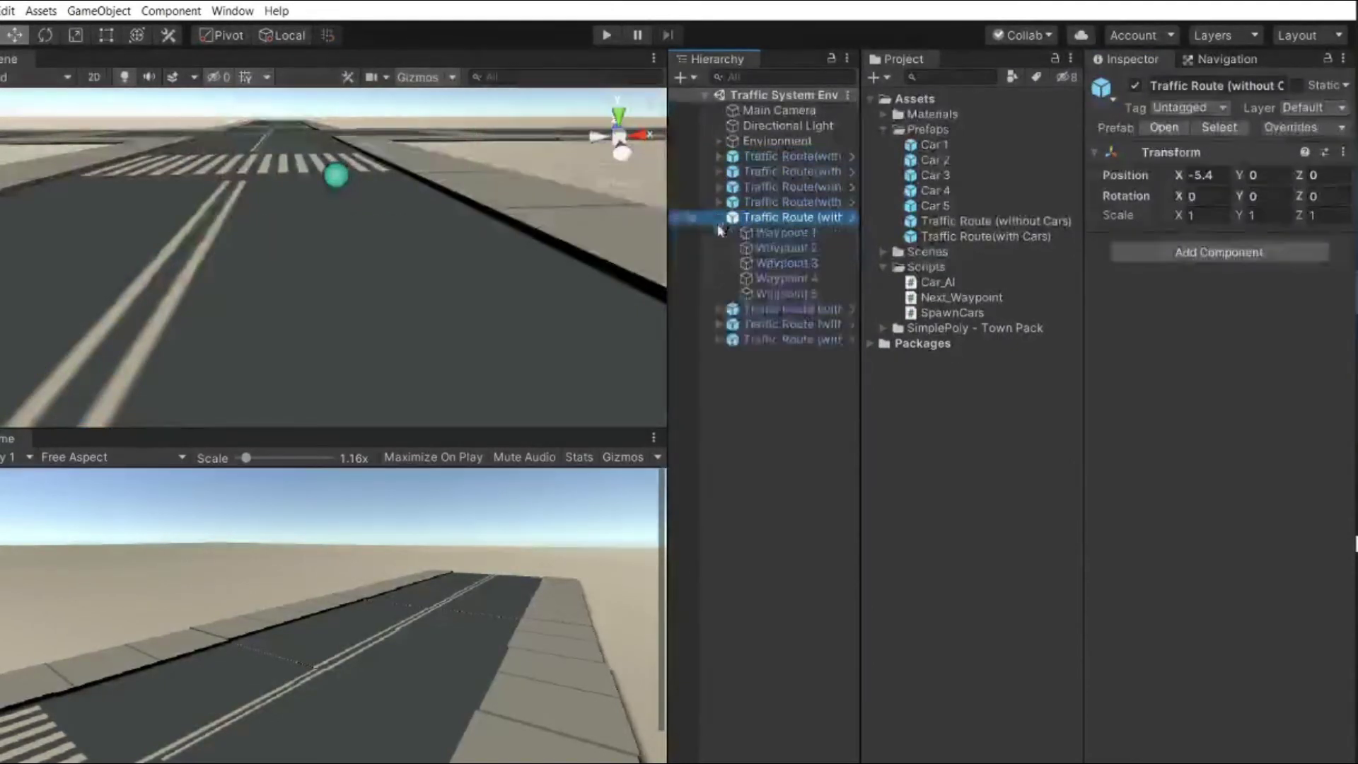
left_click(789, 235)
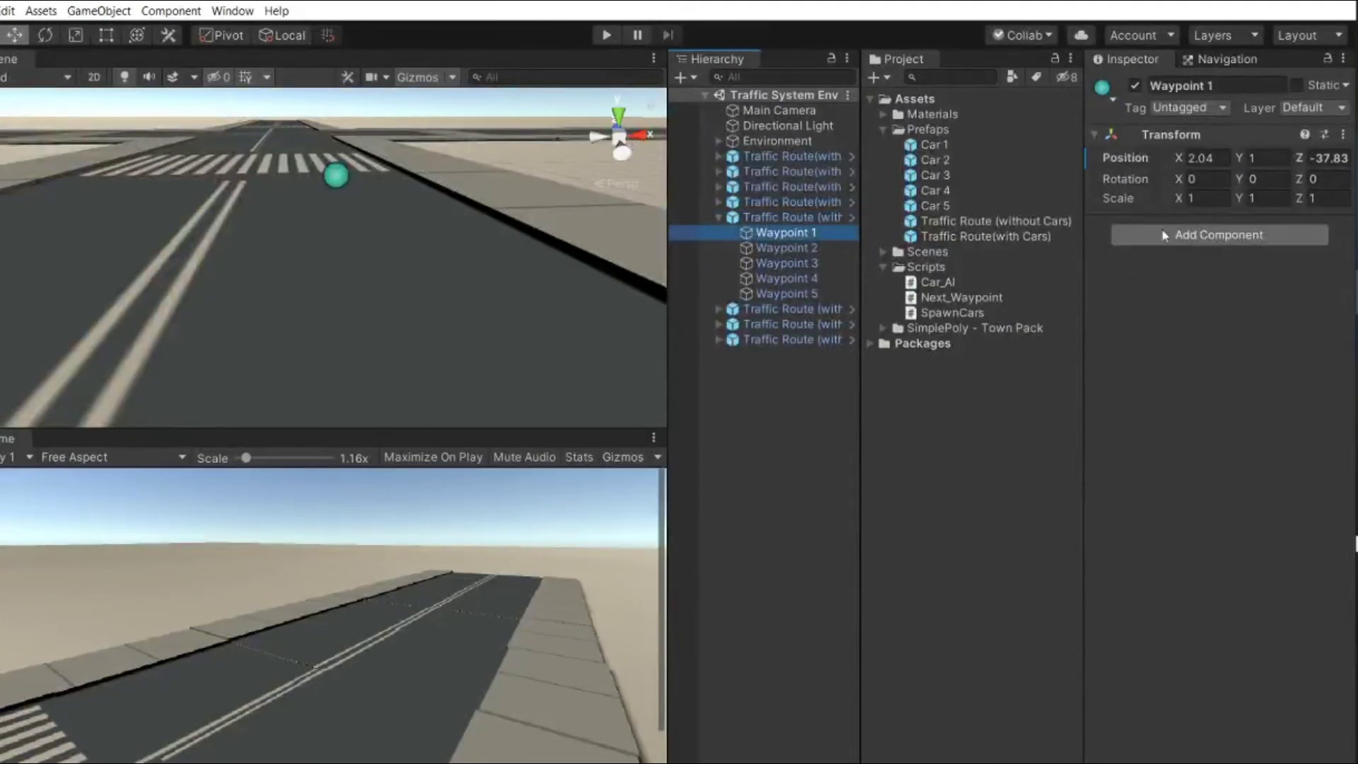
left_click(1193, 244)
type("bo")
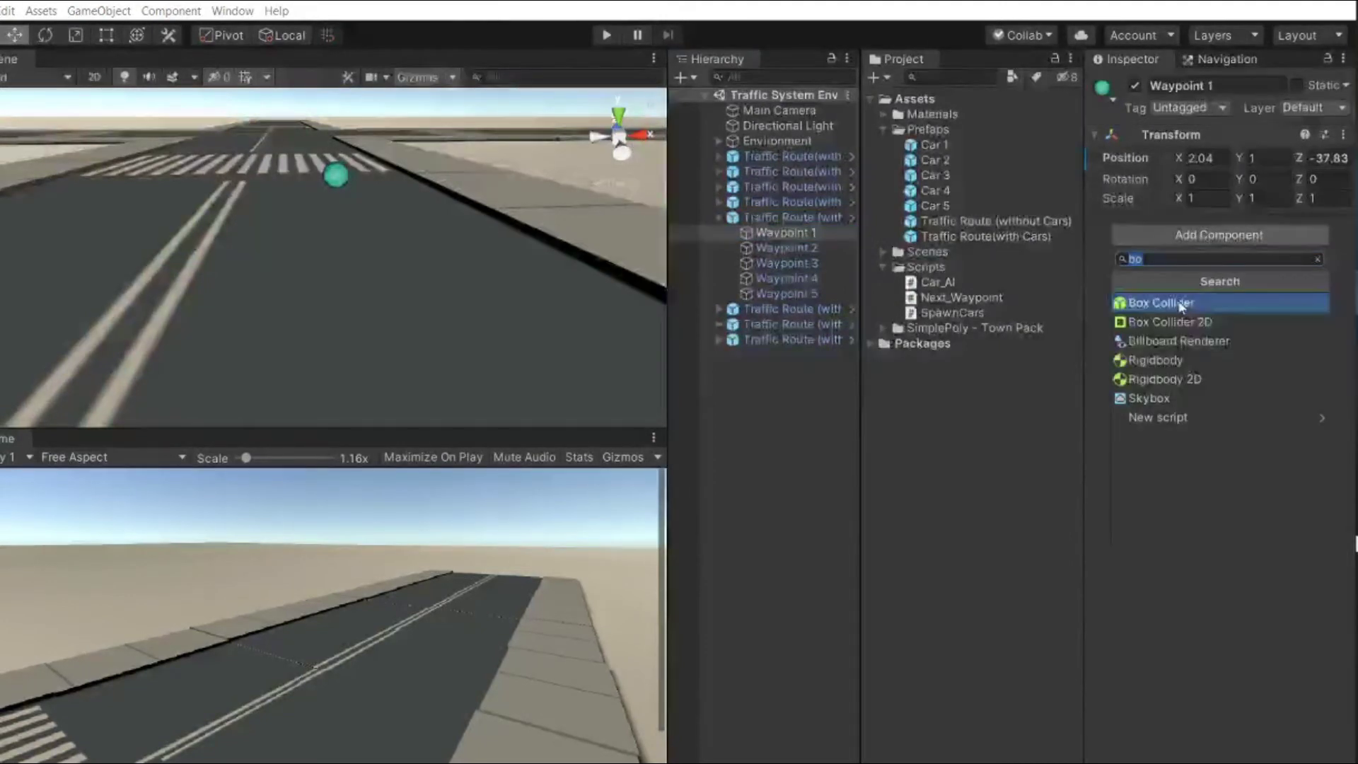
left_click(1167, 300)
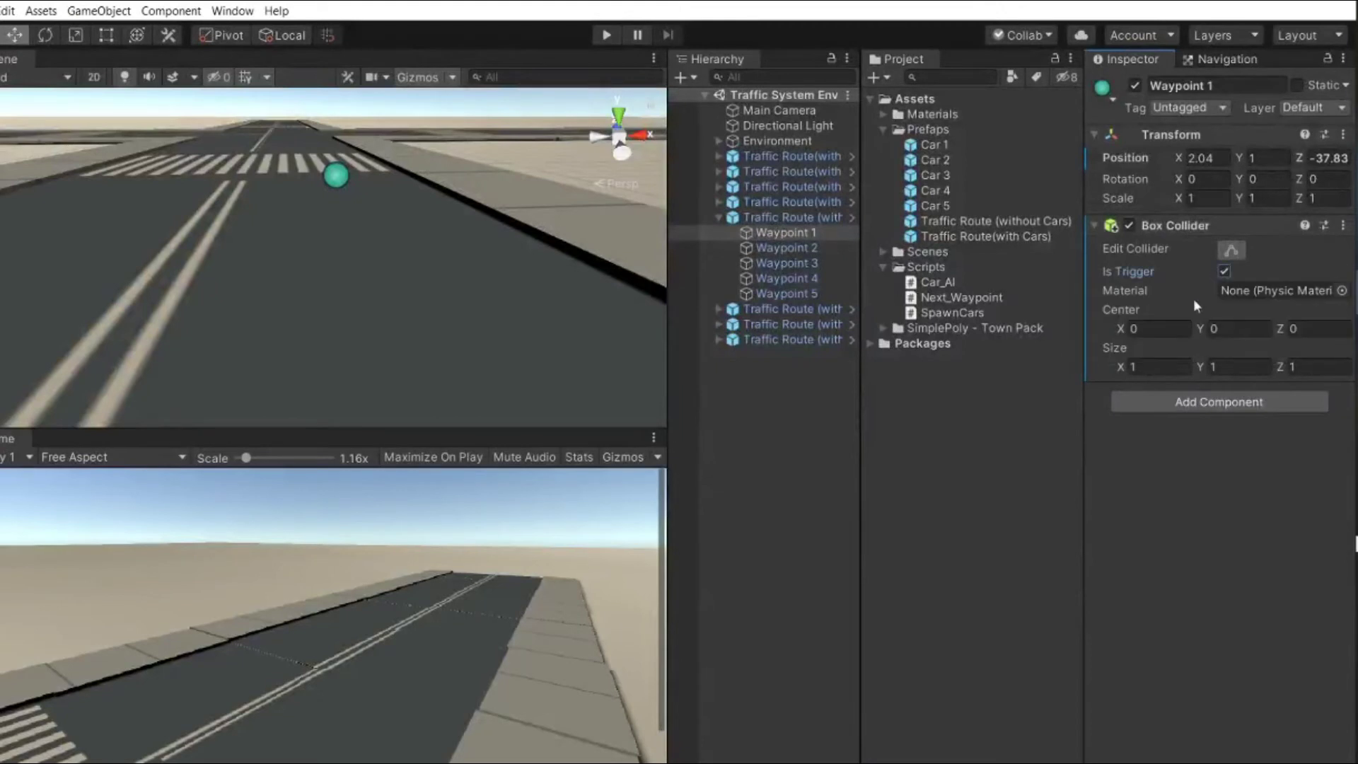
Apply all overrides to the Traffic Route (without Cars) prefab and verify Waypoint 1's collider
left_click(809, 220)
left_click(1288, 127)
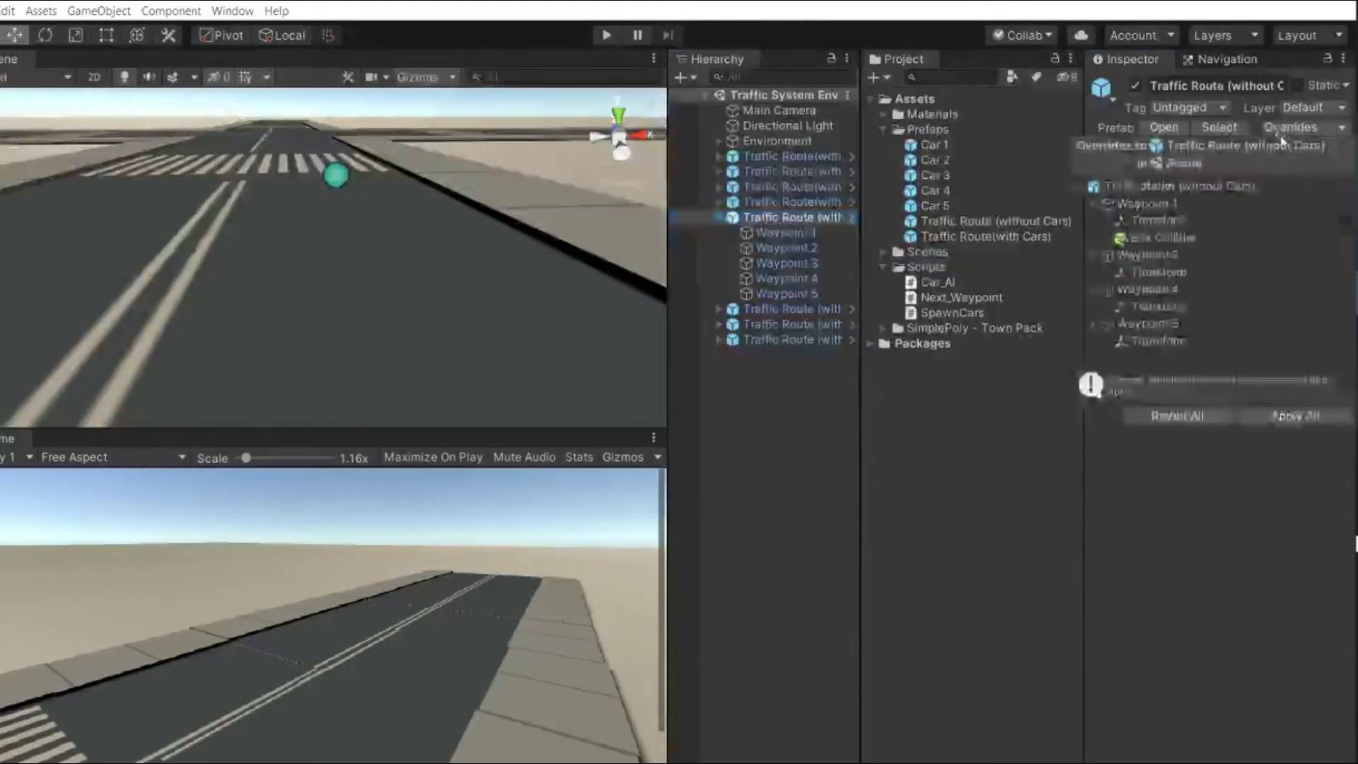
left_click(1277, 411)
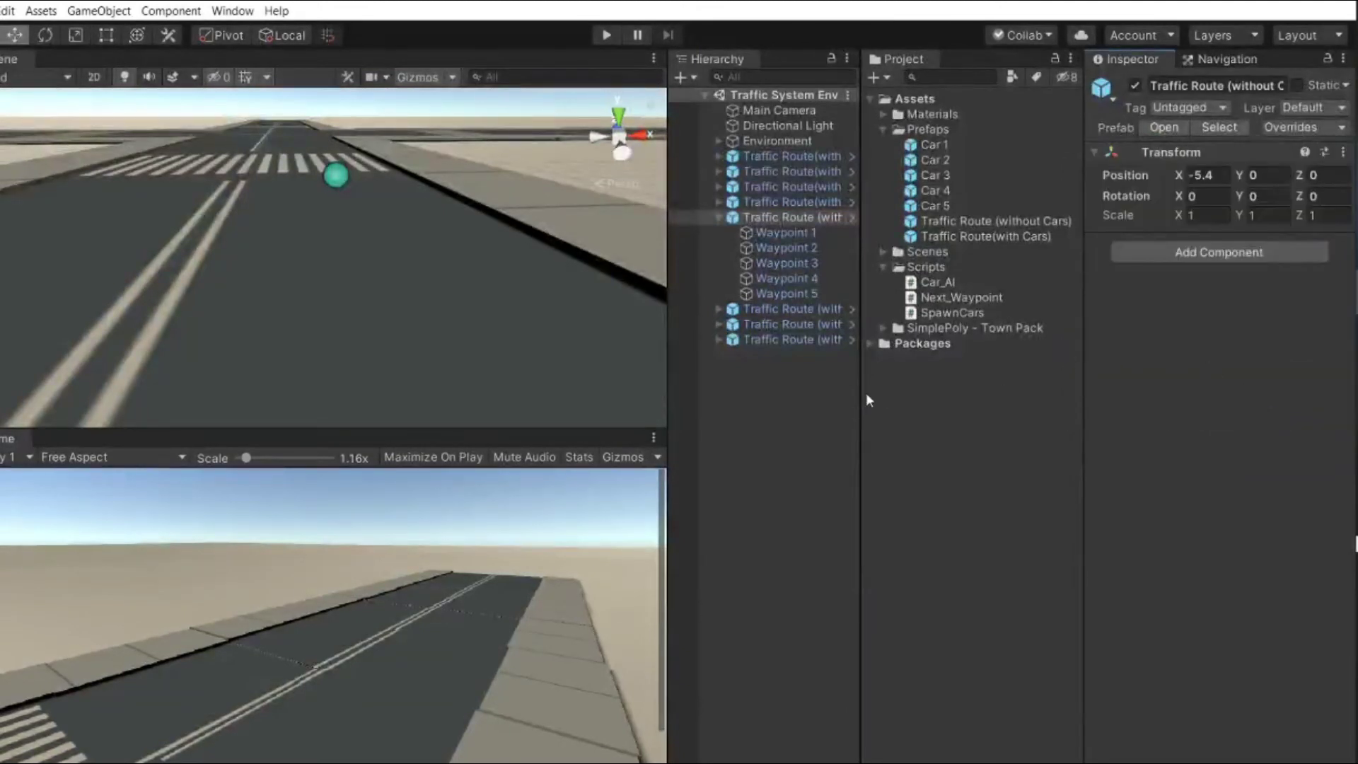
left_click(785, 233)
left_click(805, 435)
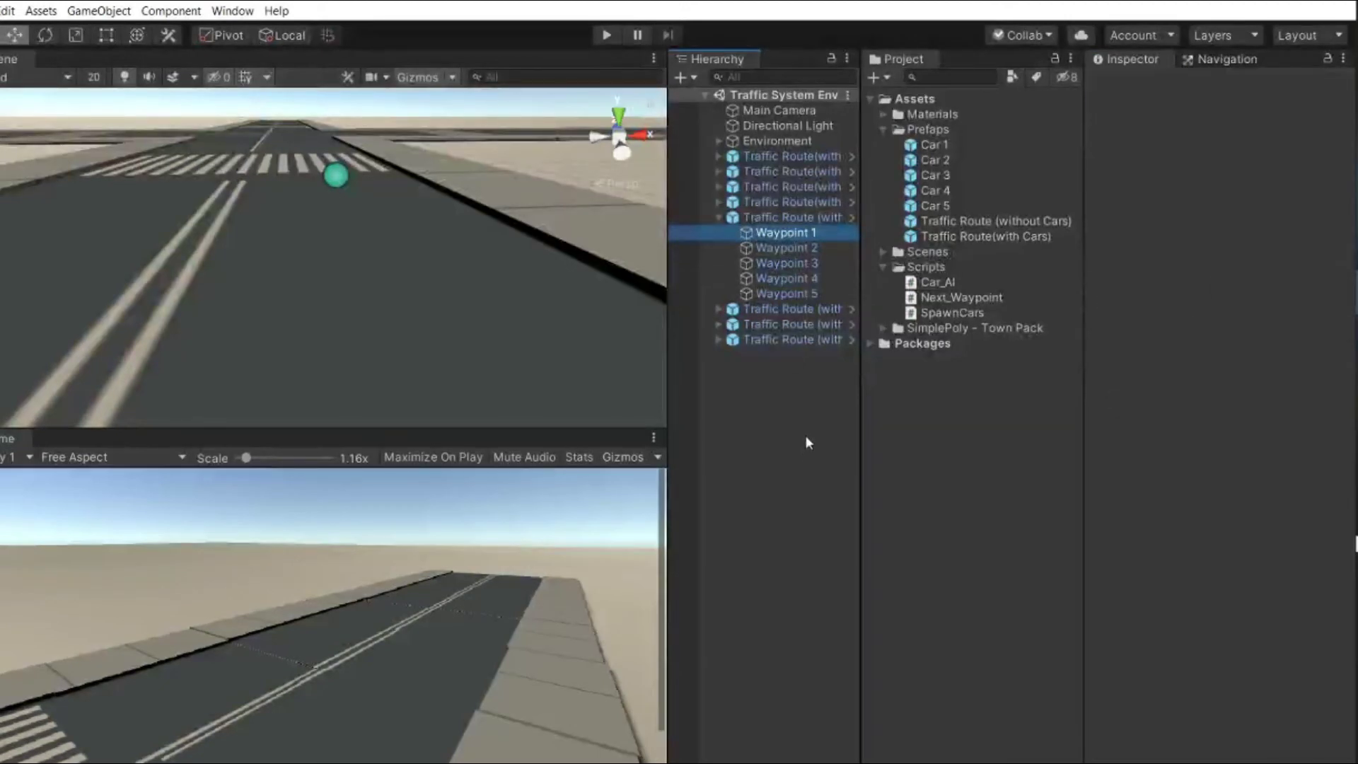
left_click(718, 218)
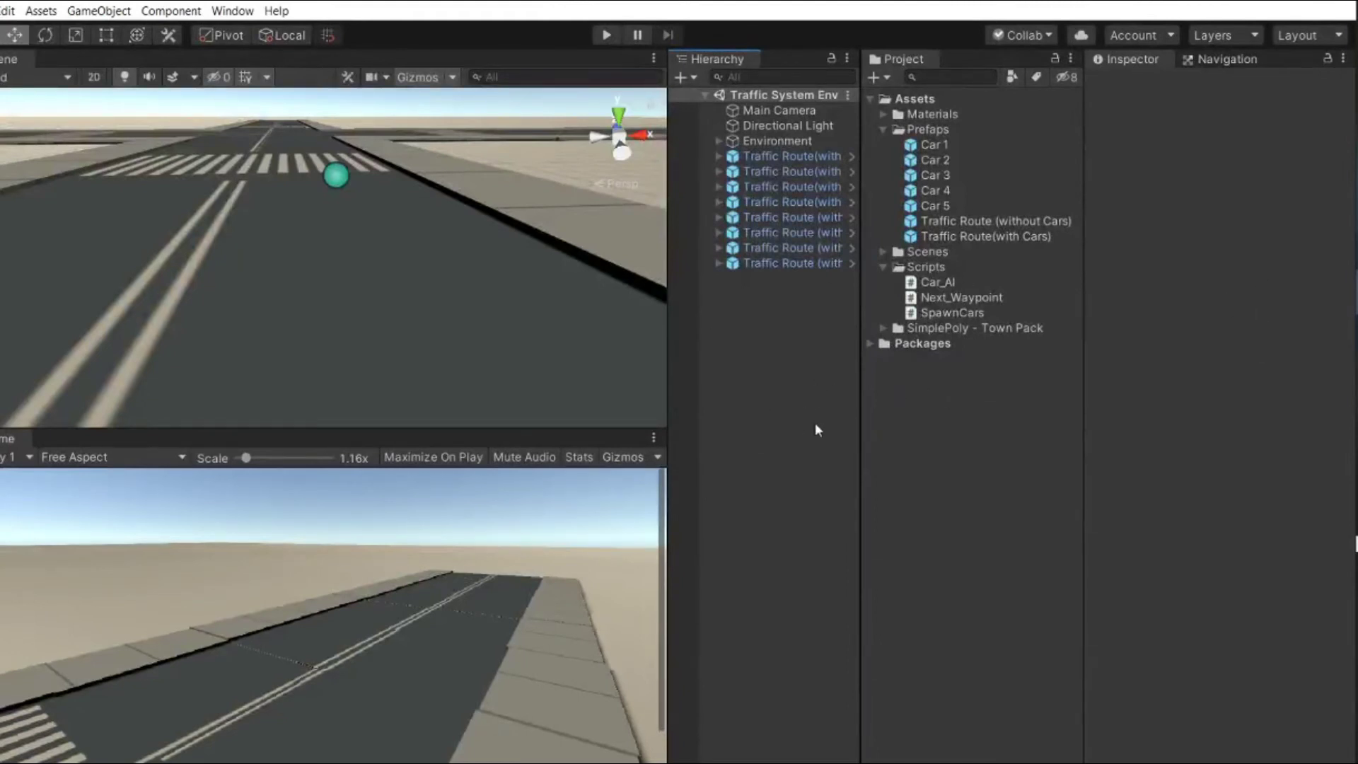
Add if (other.gameObject.tag == "Car") to OnTriggerEnter, followed by an empty brace block
key("alt+Tab")
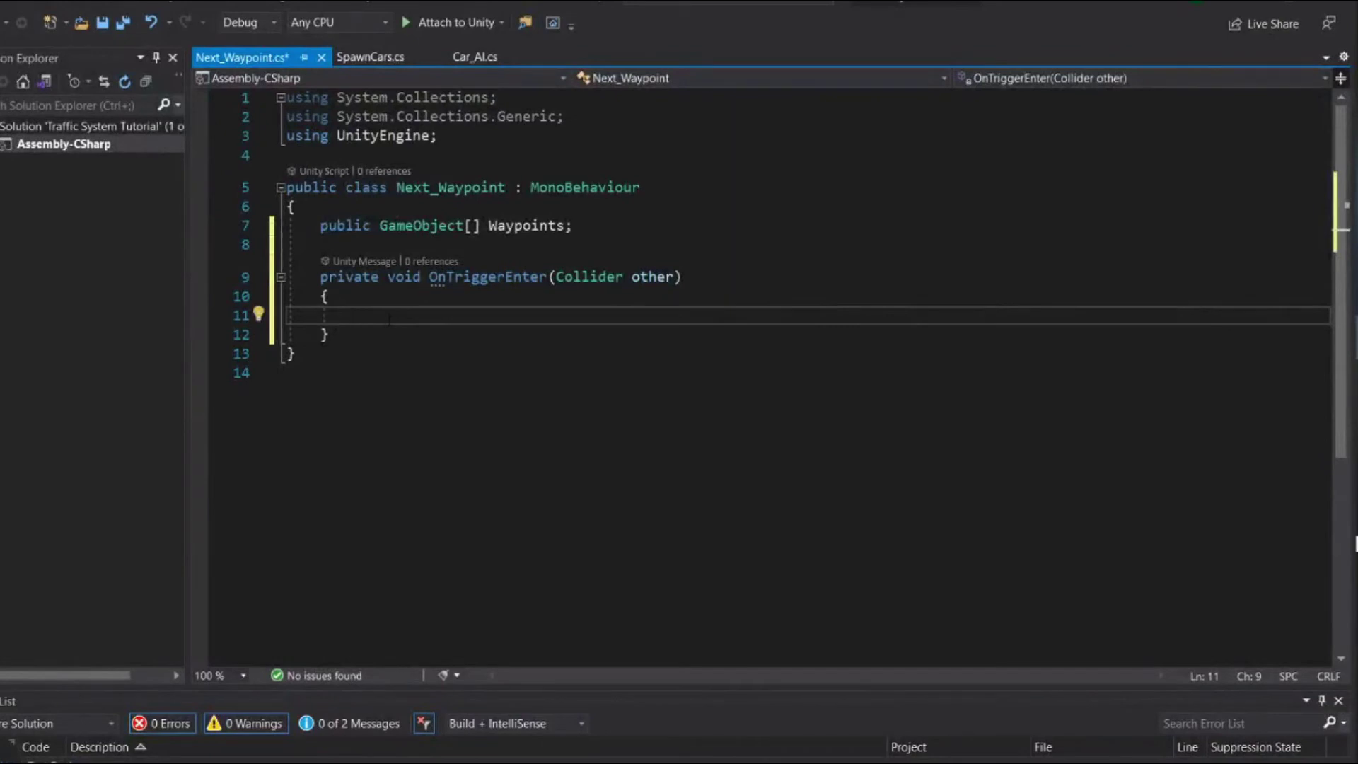
type("i")
type("f(o")
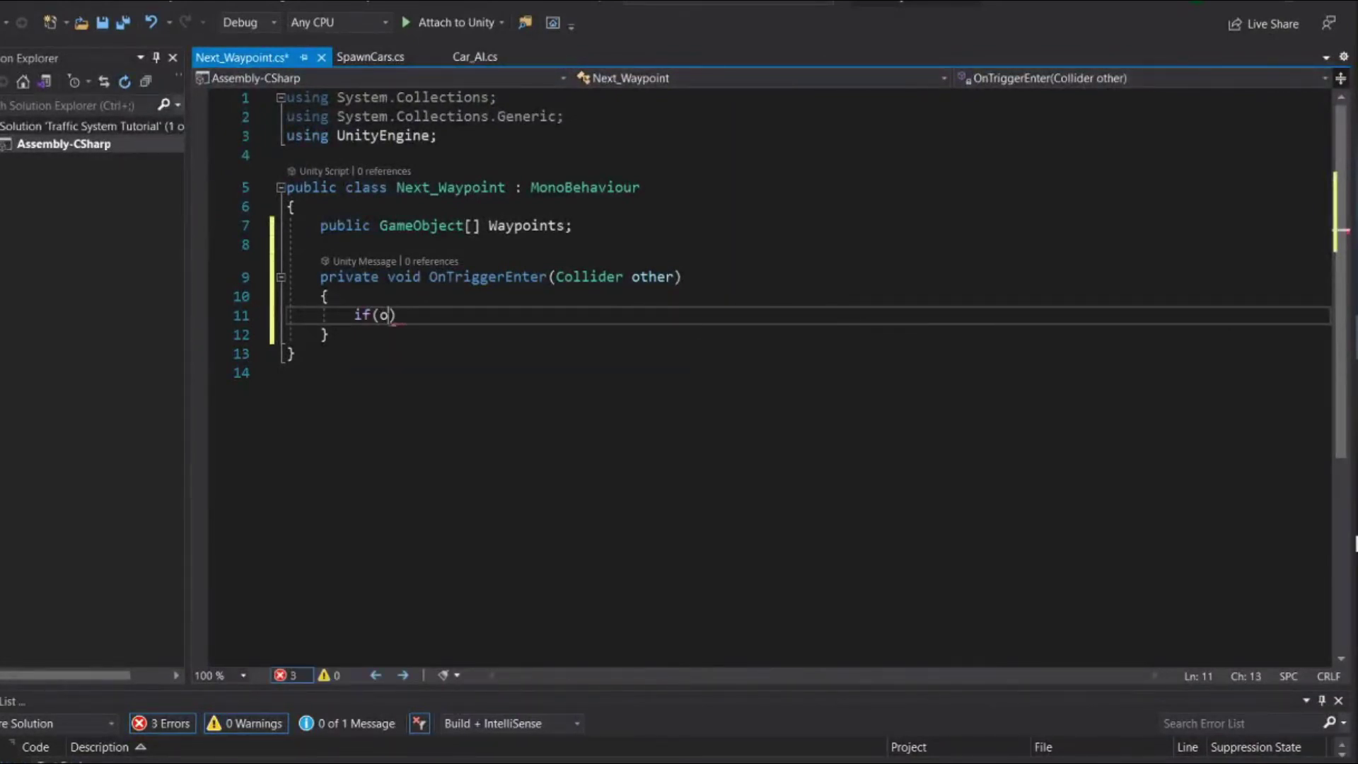
type("ther")
key("Escape")
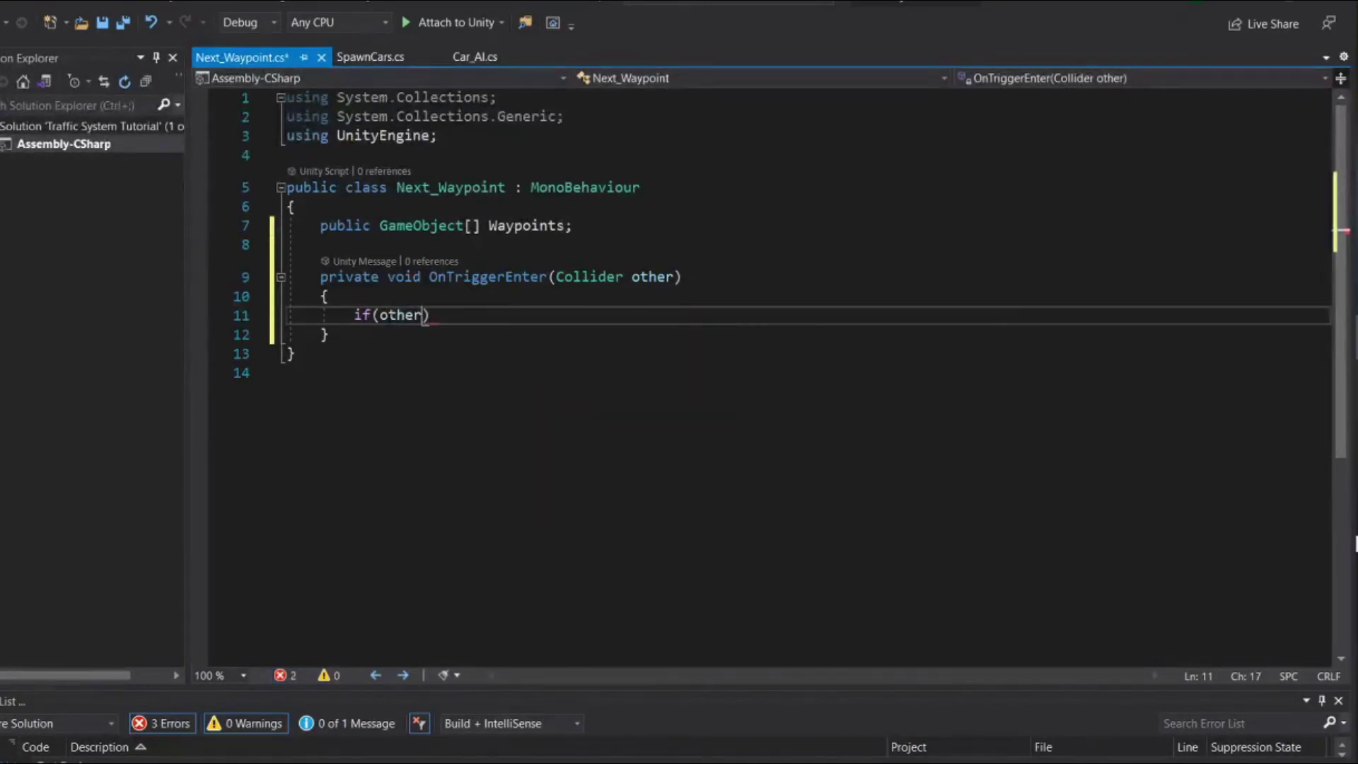
type(".")
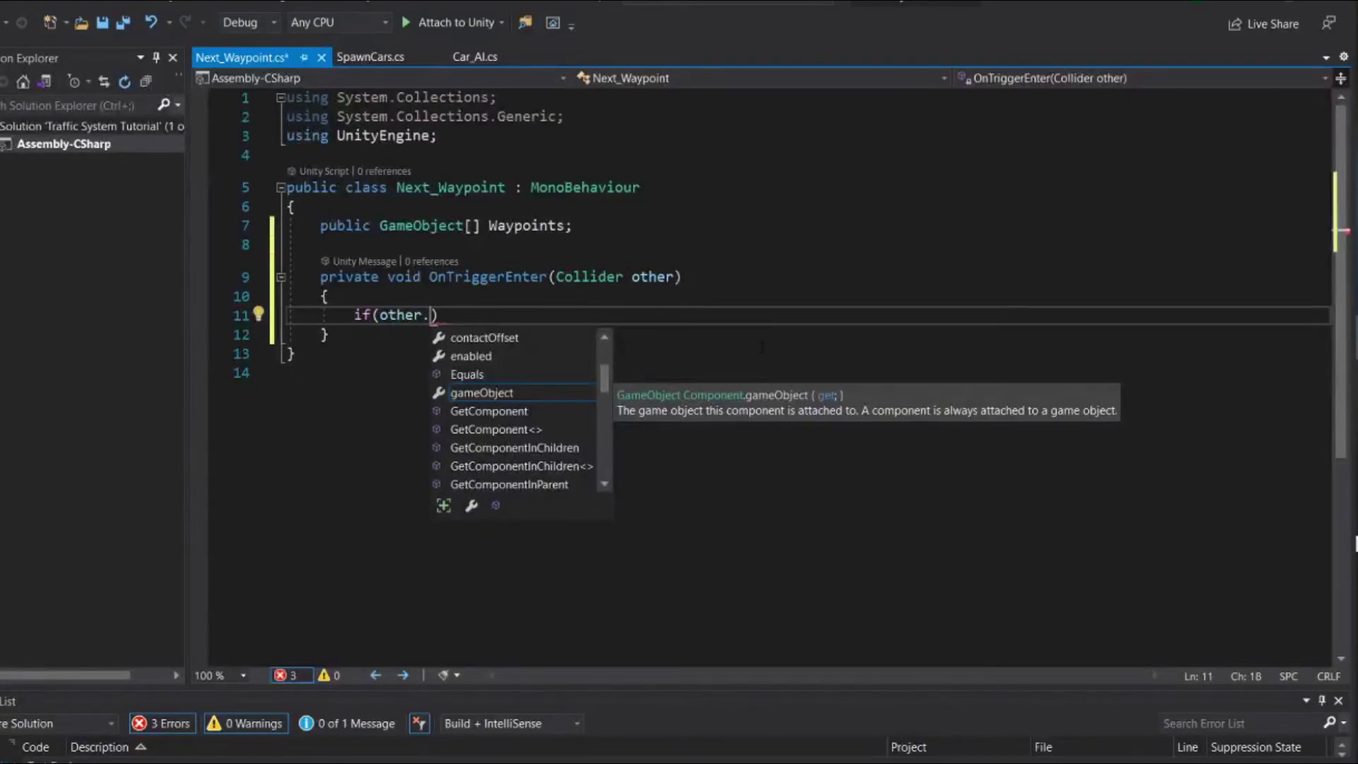
key("Tab")
type(".")
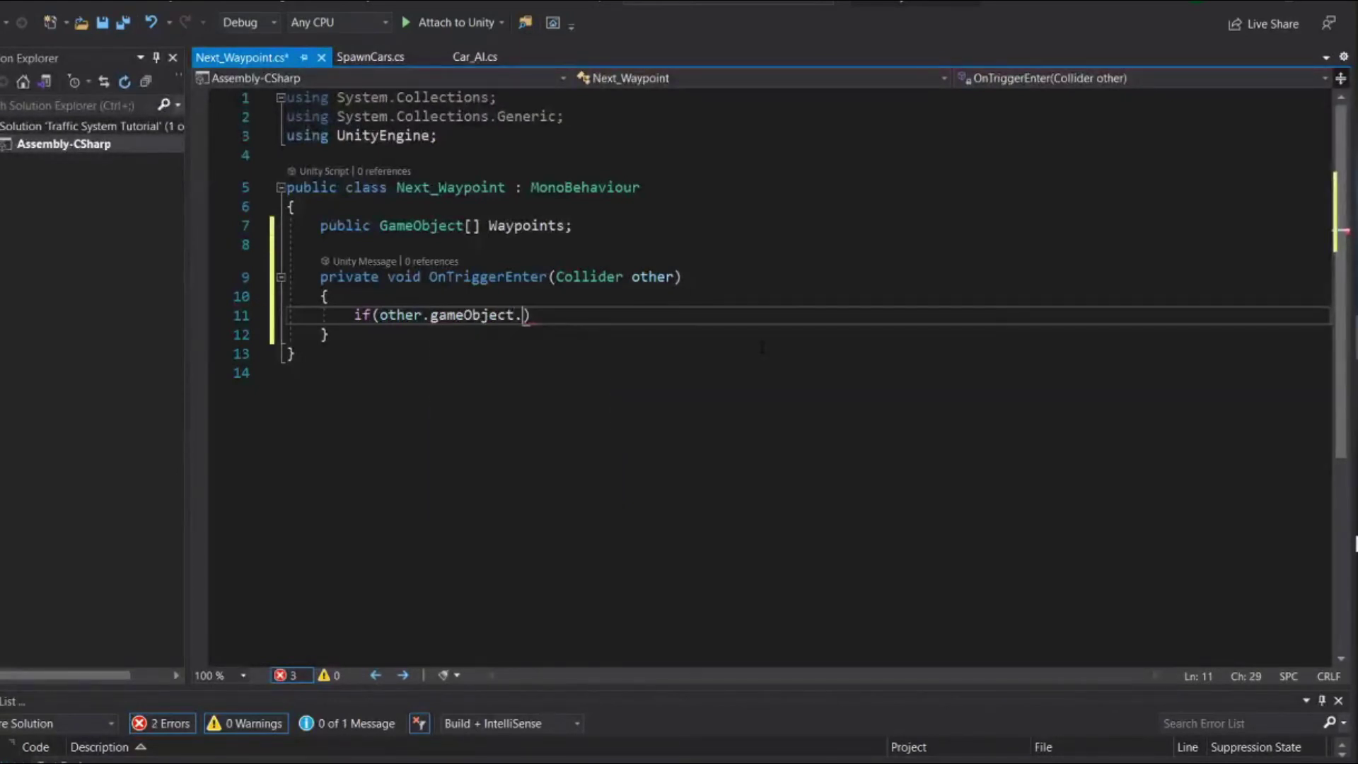
type("t")
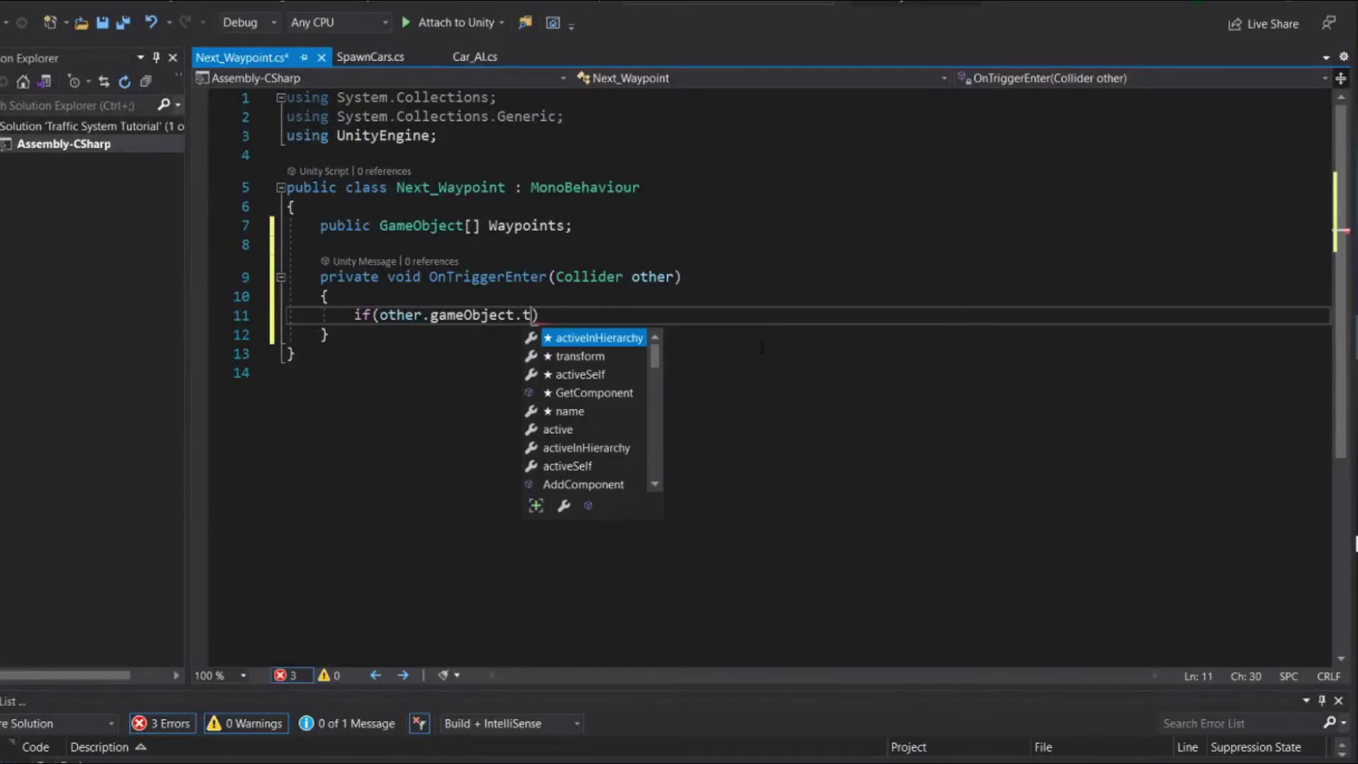
type("ag")
key("Escape")
type("== ")
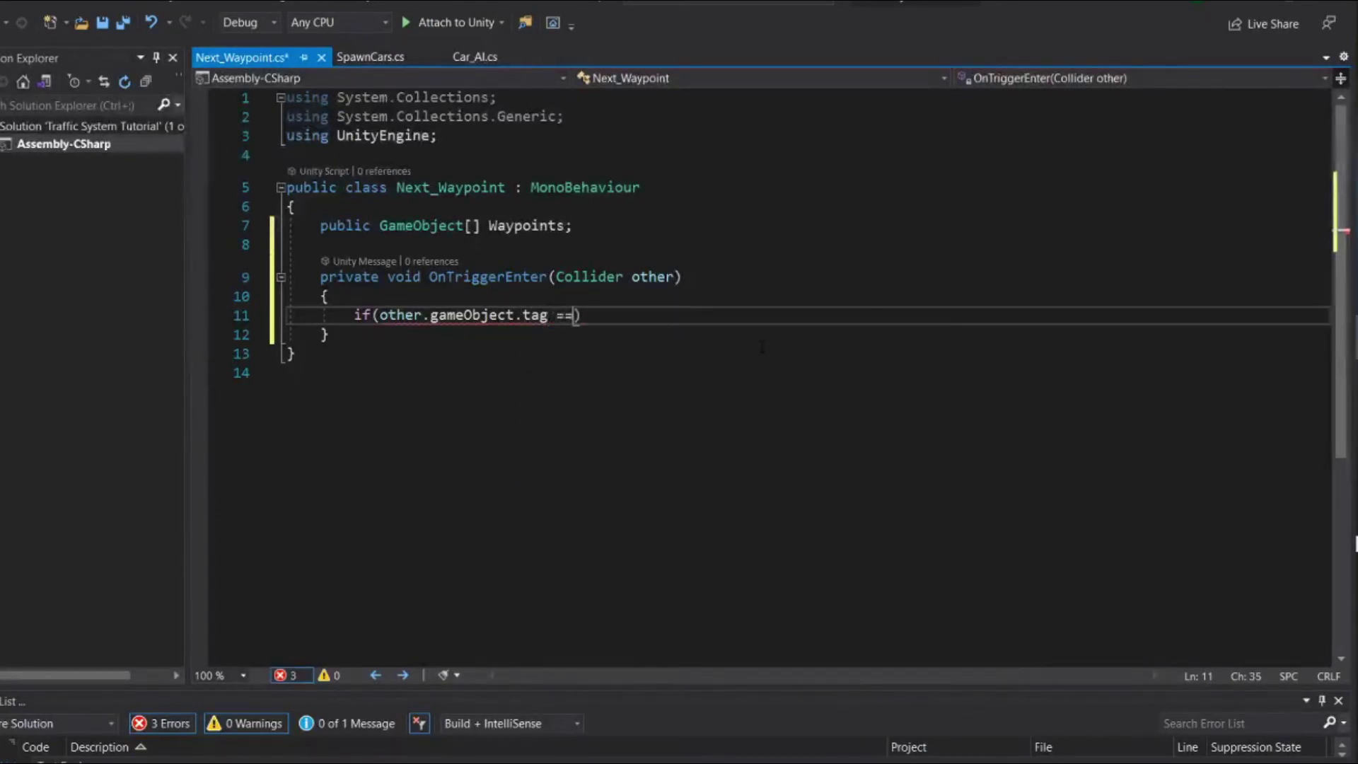
type("\"Ca")
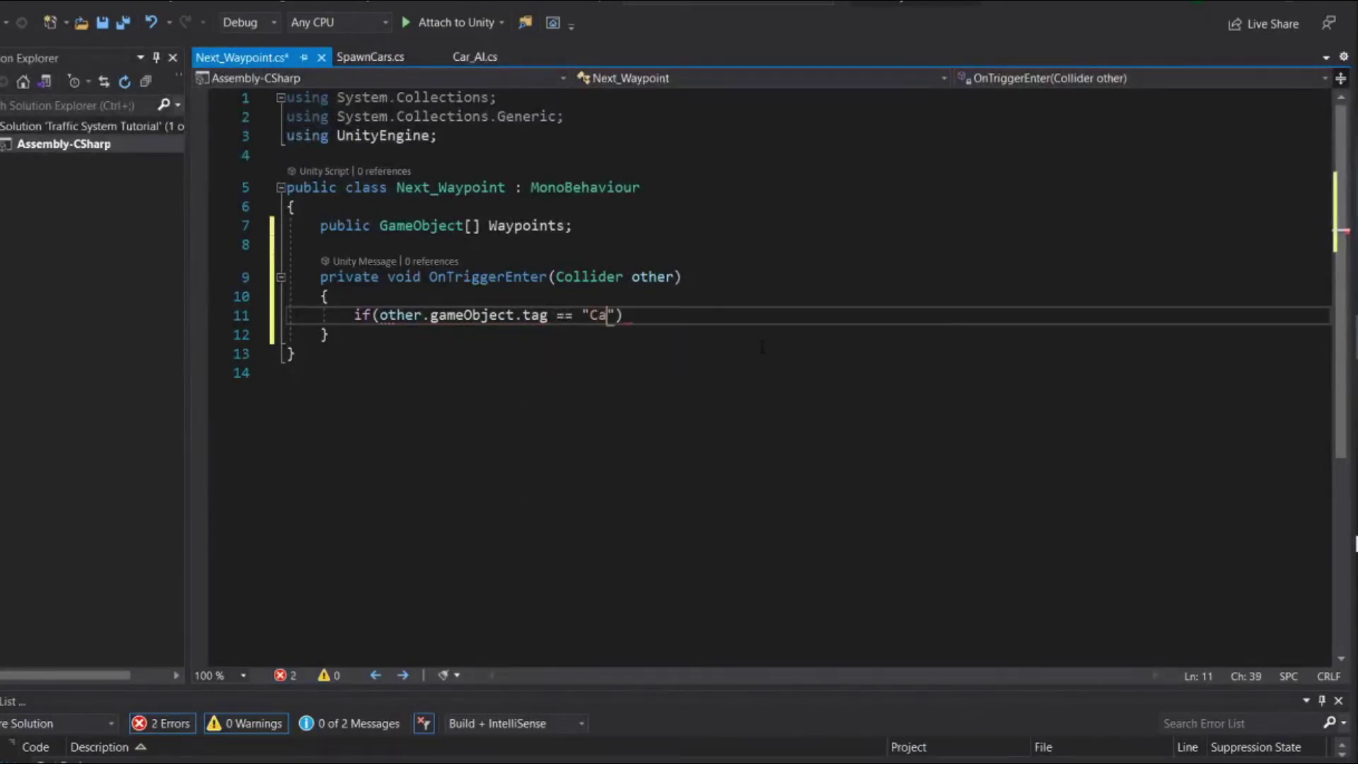
type("r\")")
key("Return")
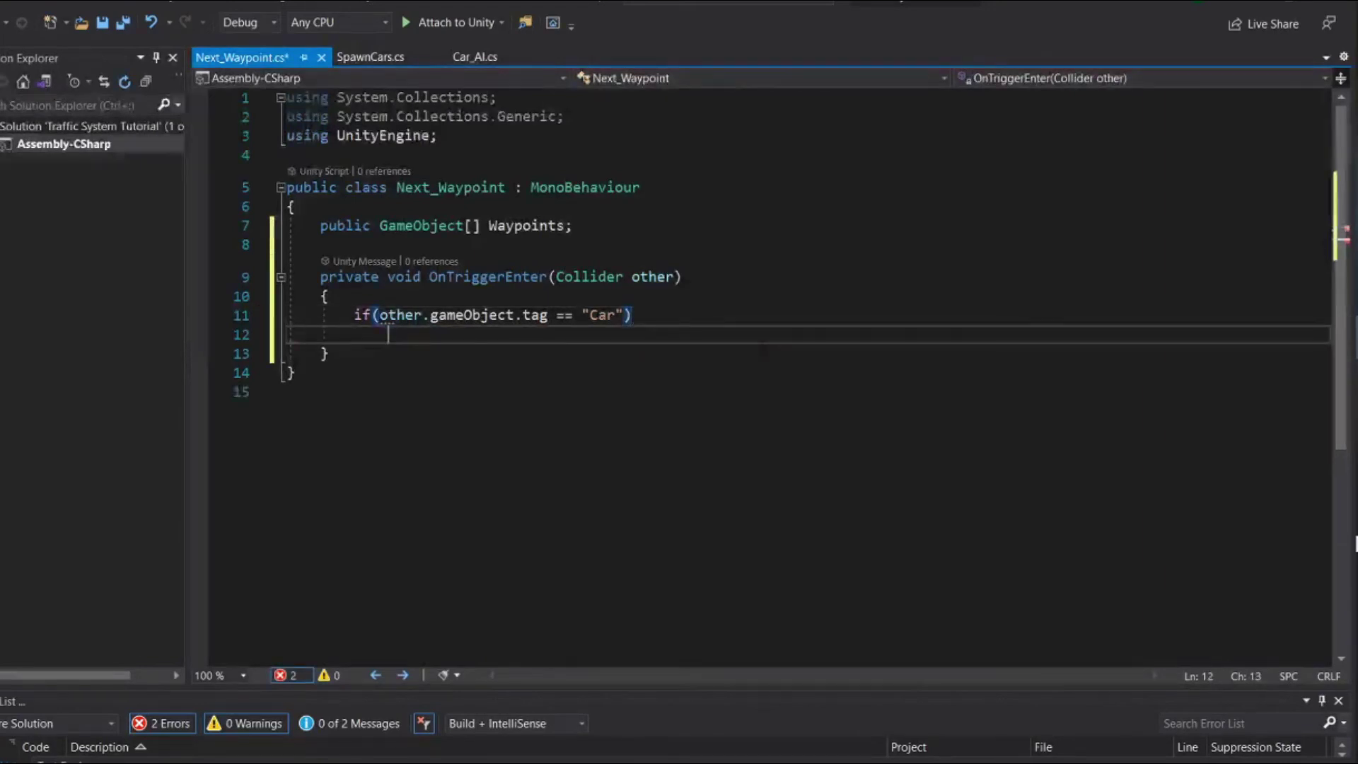
type("{")
key("Return")
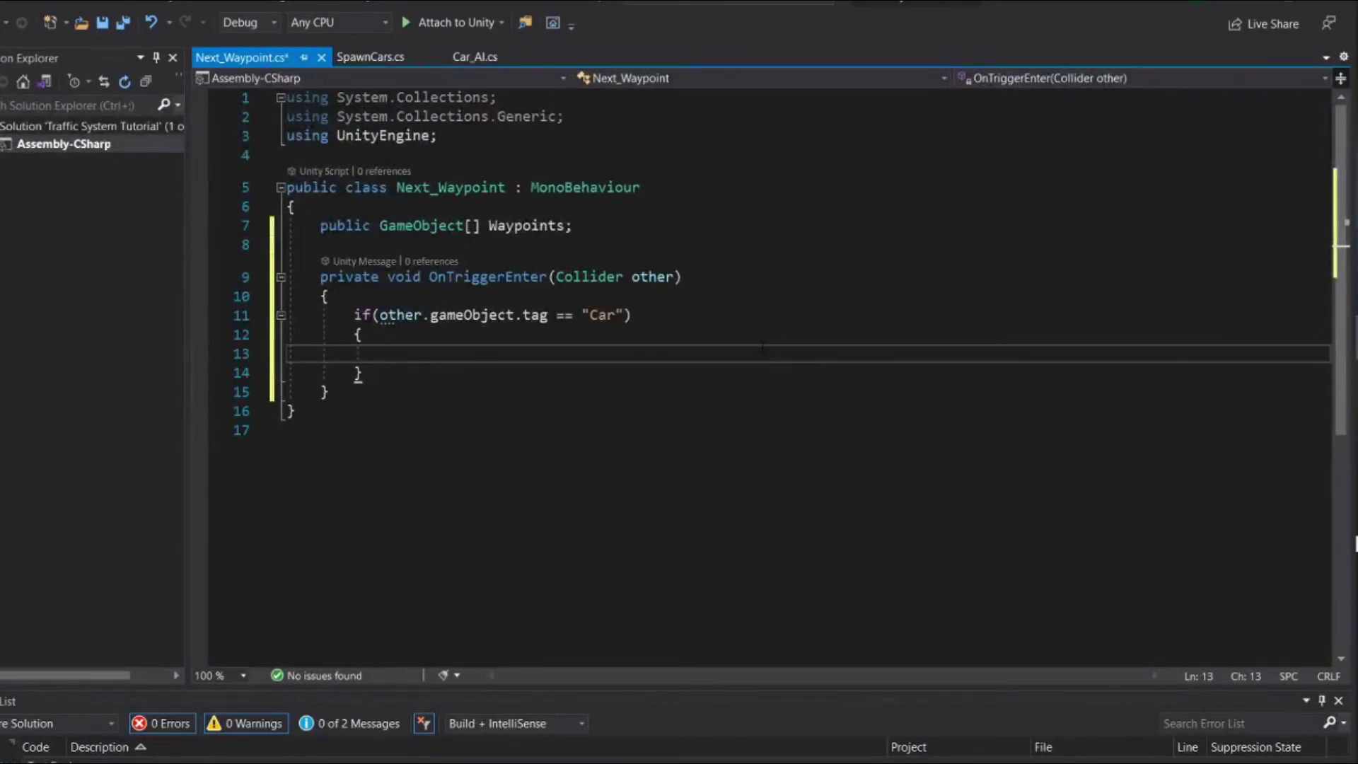
Declare int ram = Random.Range(0, Waypoints.Length); inside the Car check
type("int ra")
type("m = ")
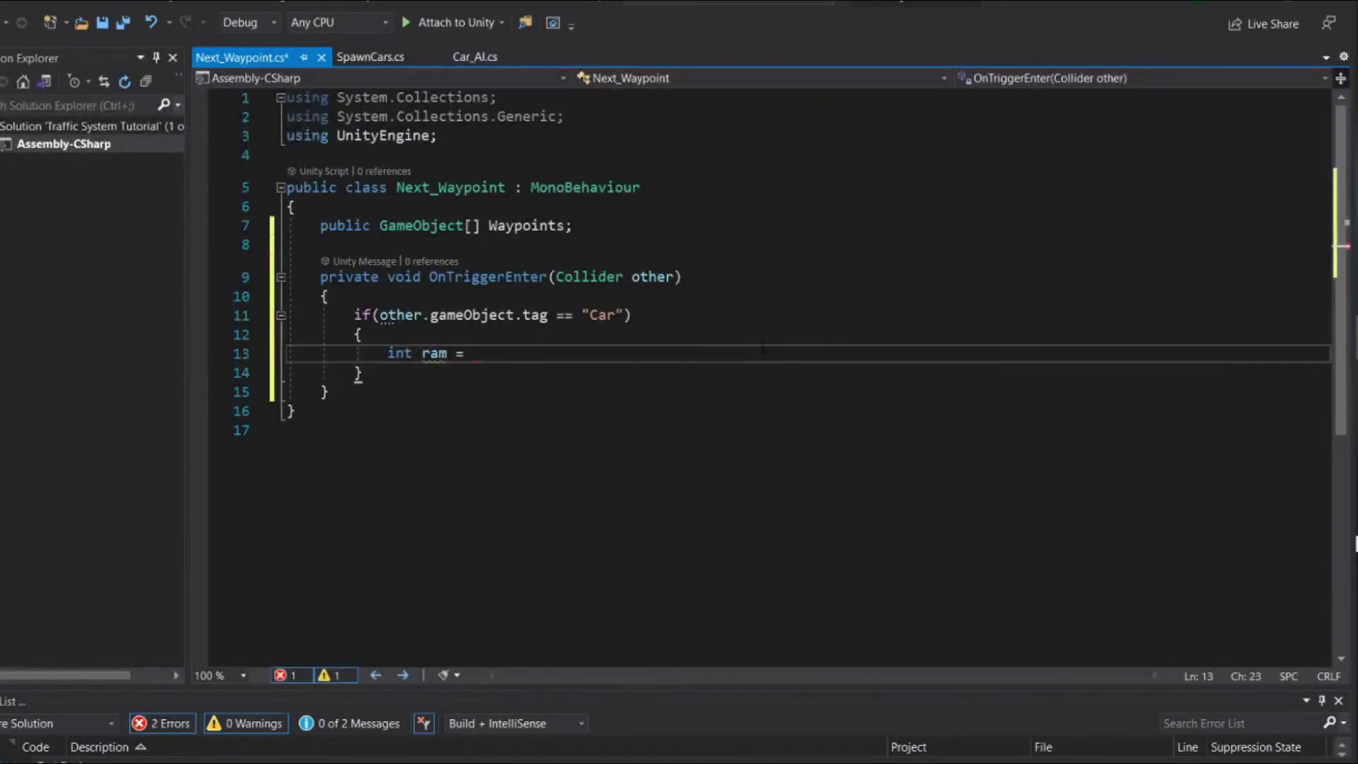
type("R")
type("andom.")
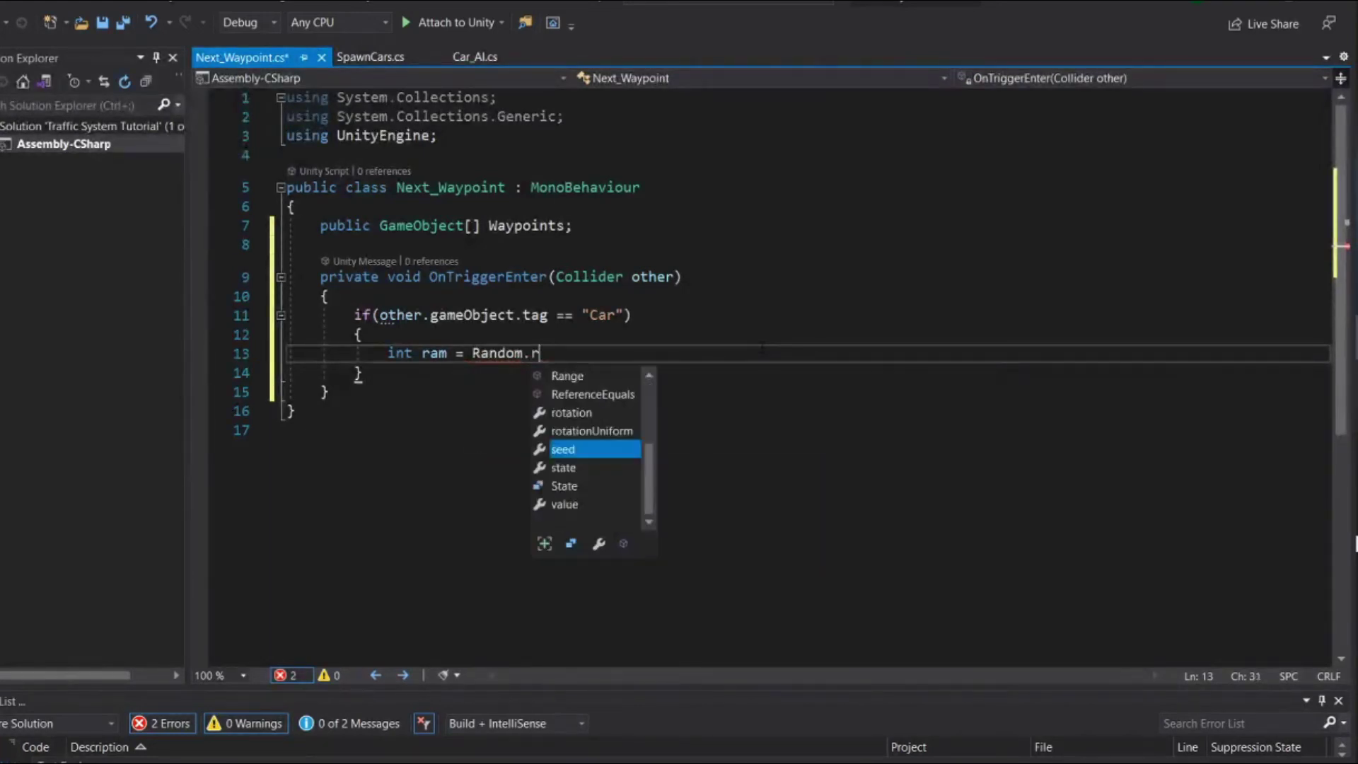
type("Ran")
key("Tab")
key("BackSpace")
key("BackSpace")
key("BackSpace")
key("BackSpace")
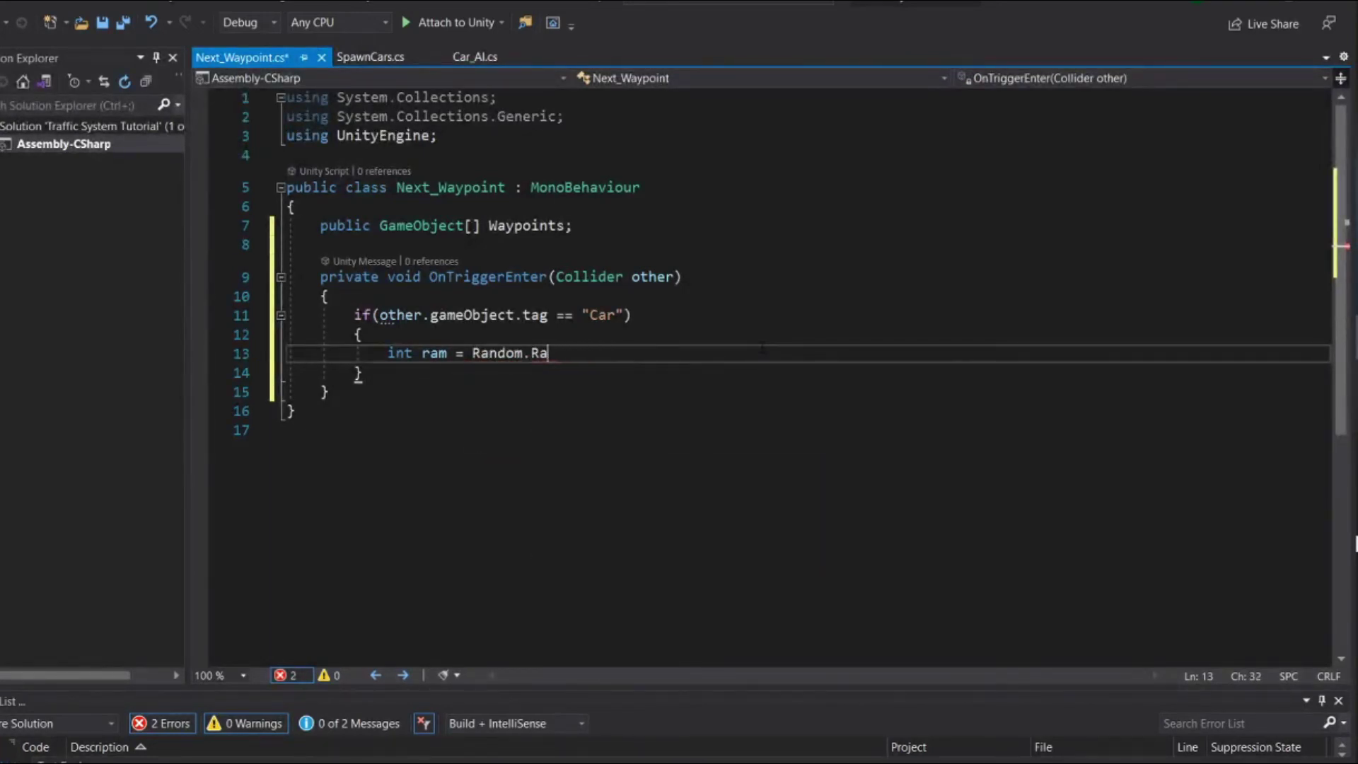
key("BackSpace")
key("BackSpace")
key("BackSpace")
type("om.")
type("R")
key("Escape")
type("ange(")
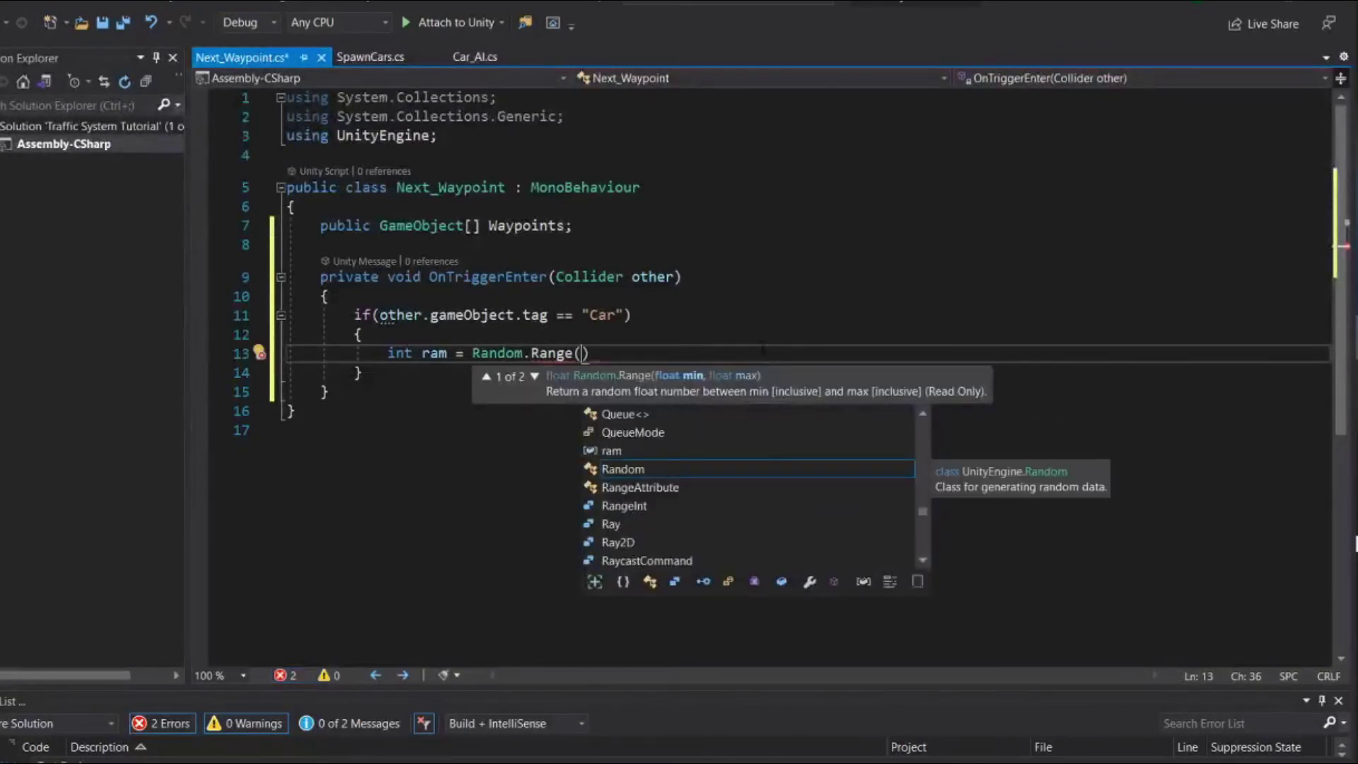
type("0,")
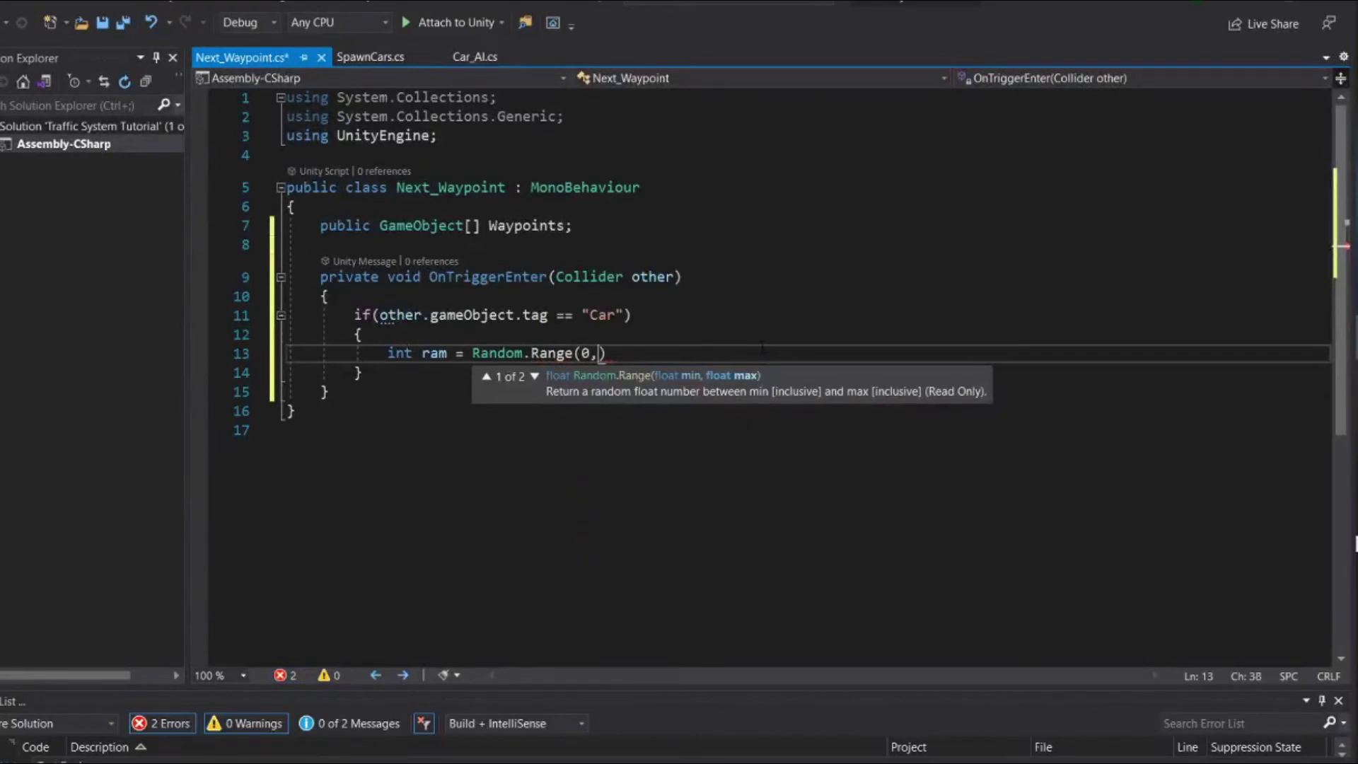
type("Waypoi")
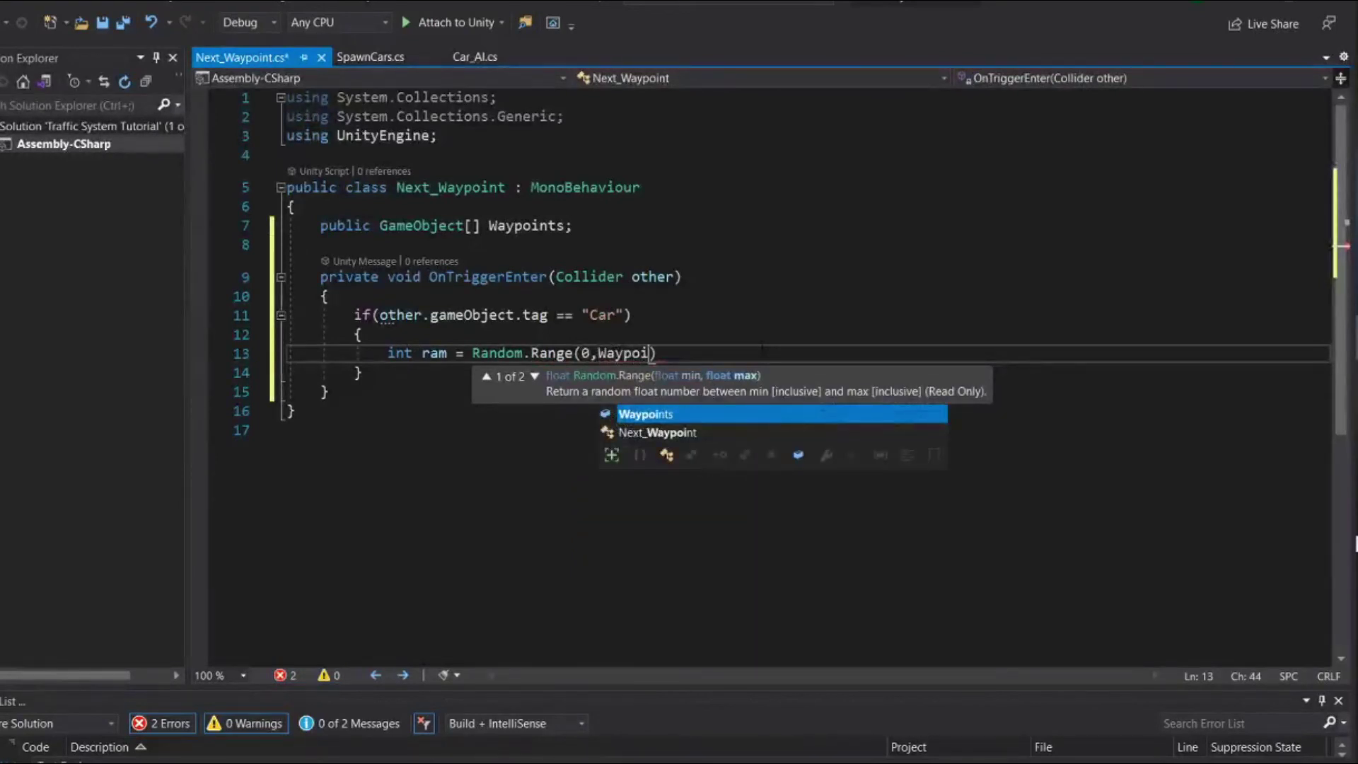
type("nts")
key("Escape")
type(".")
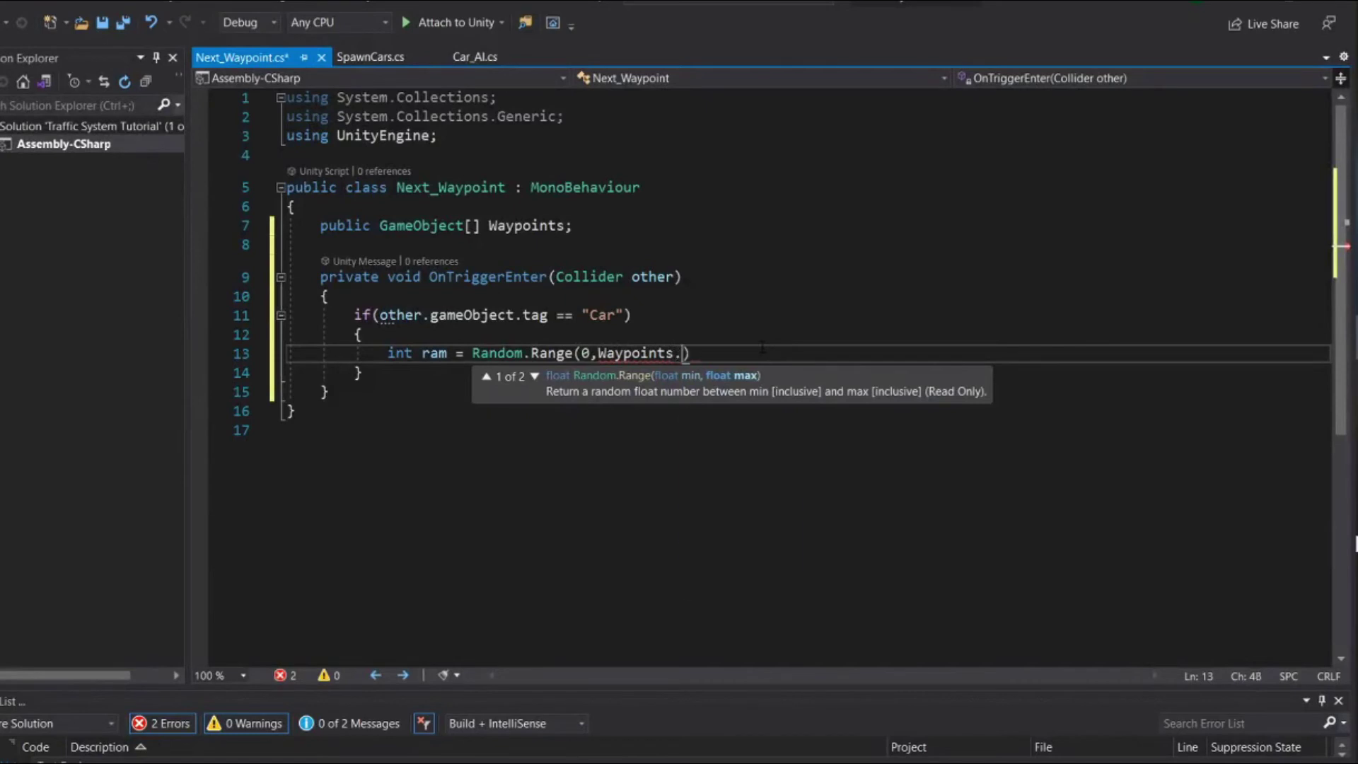
type("leng")
key("Tab")
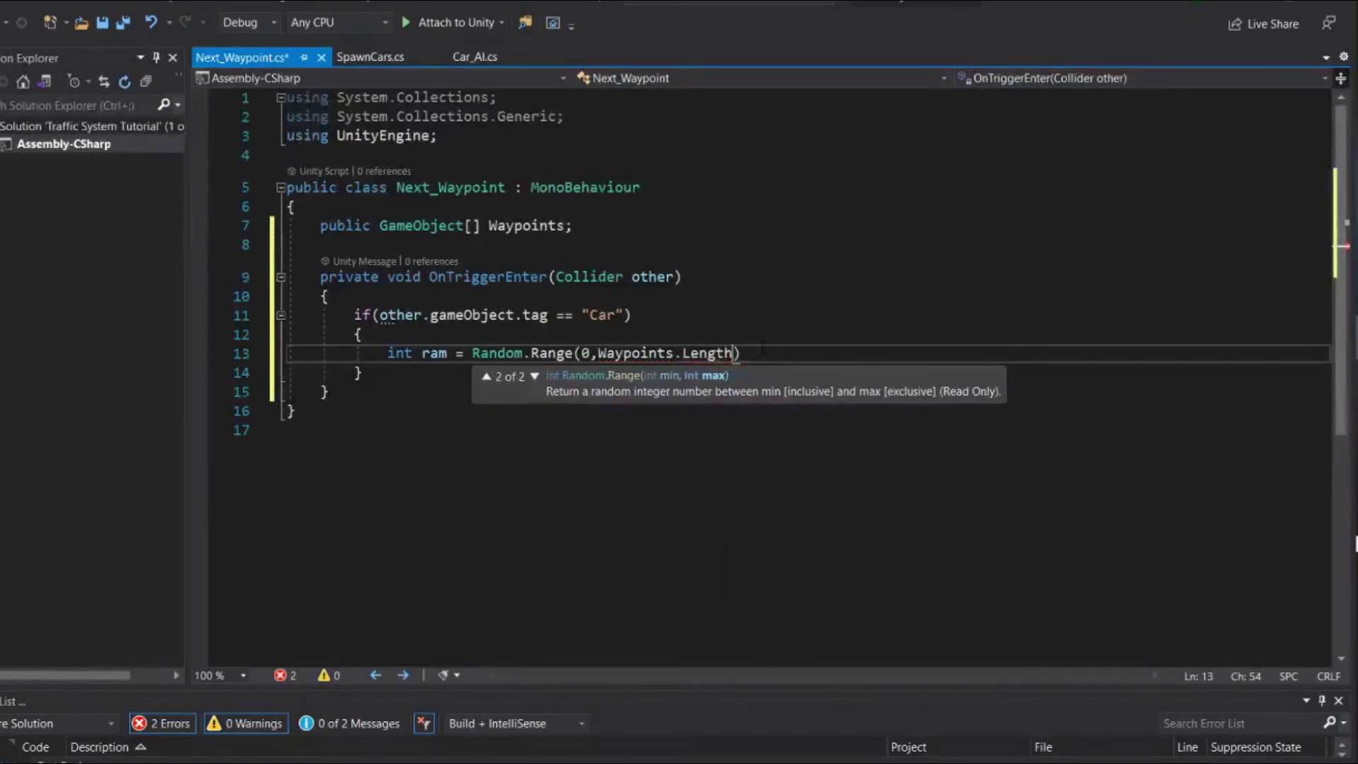
type(")")
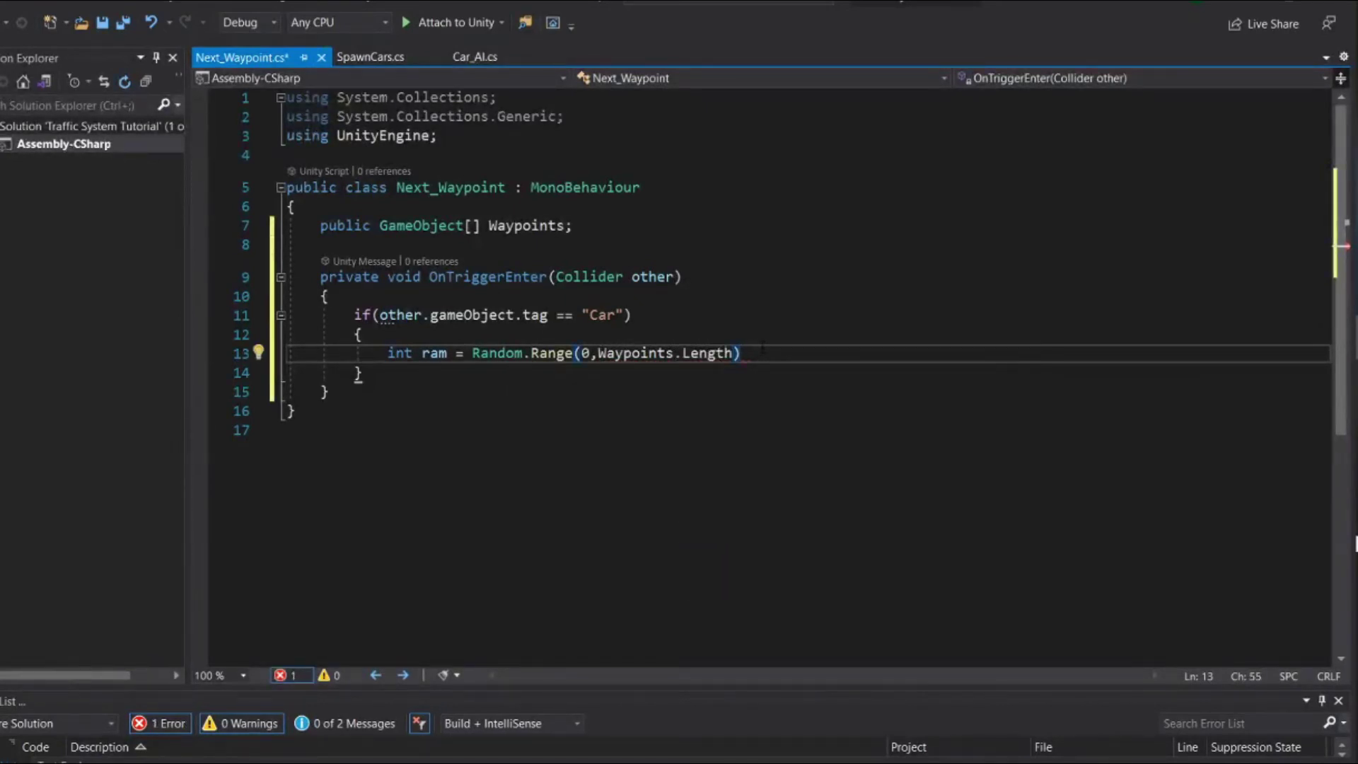
type(";")
key("Return")
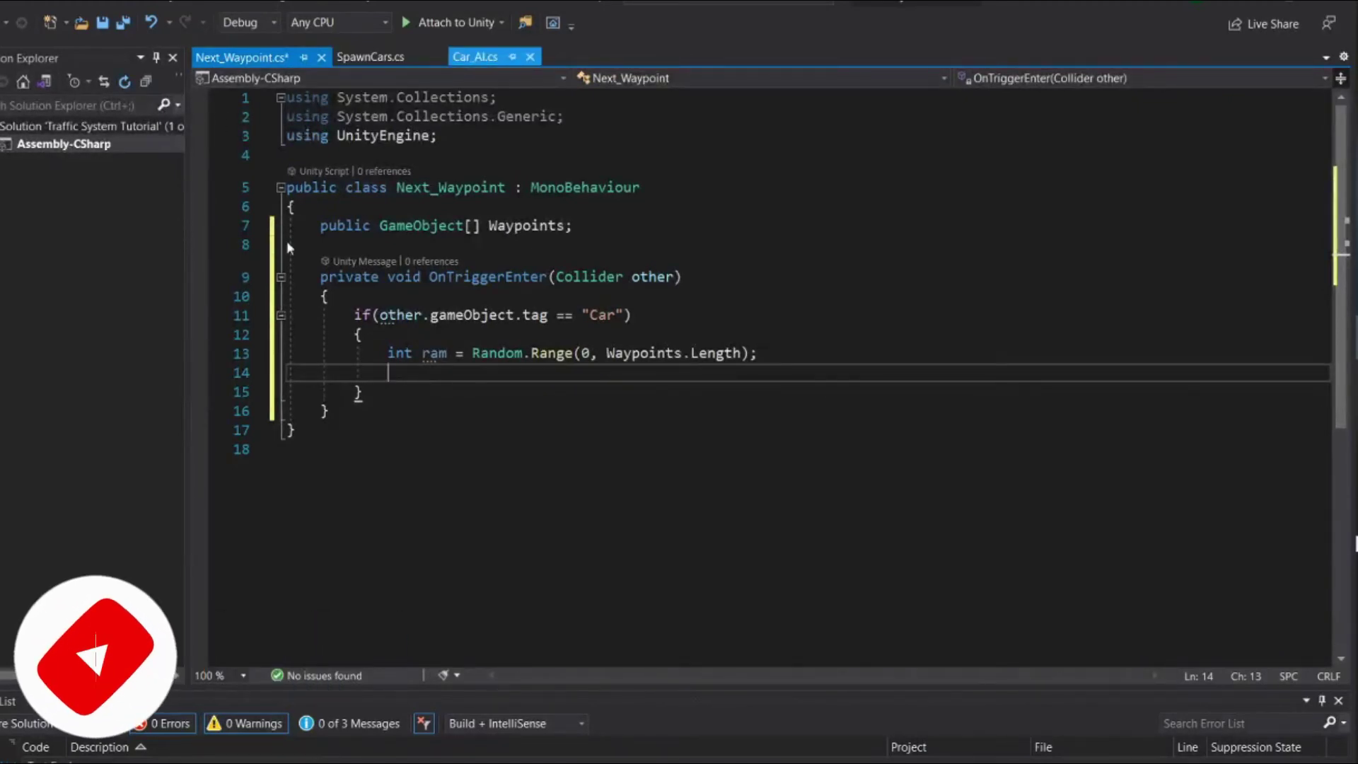
key("ctrl+Tab")
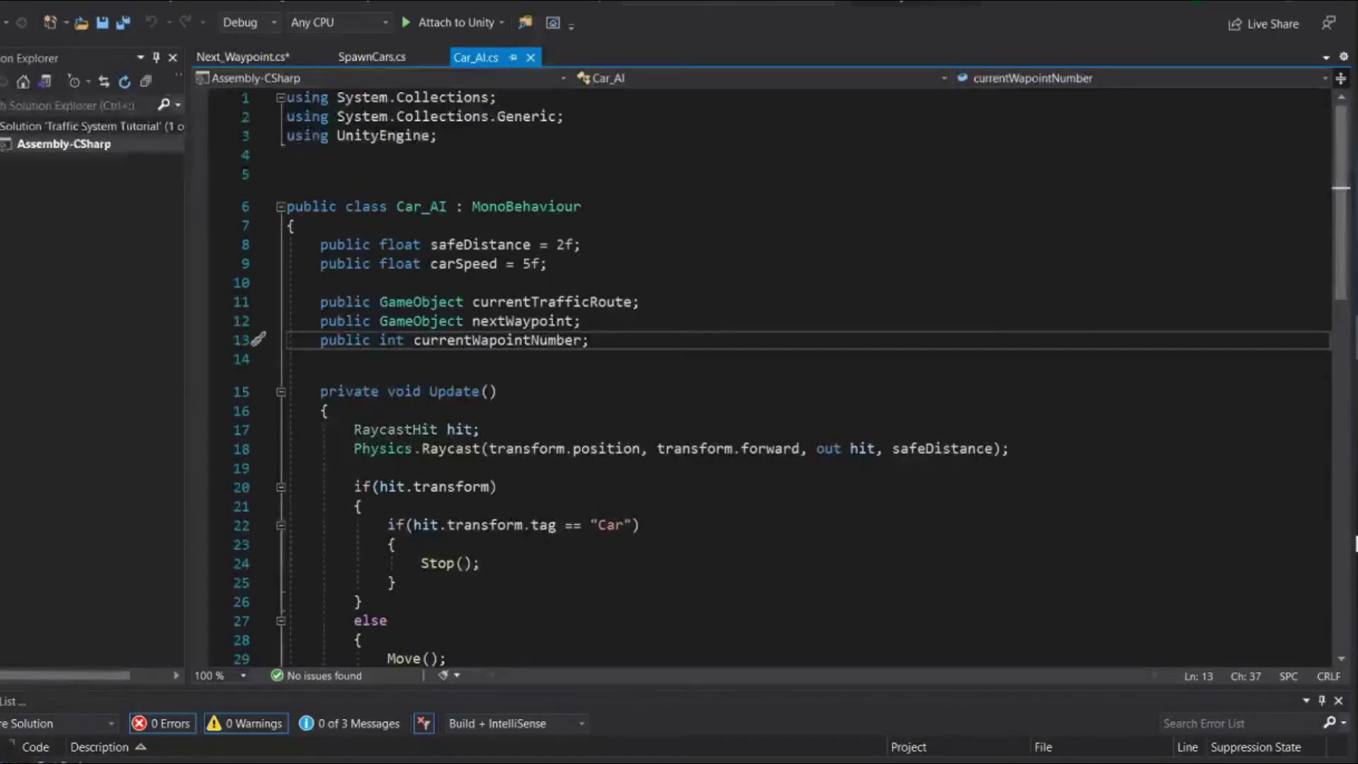
key("Up")
left_click_drag(580, 321, 465, 321)
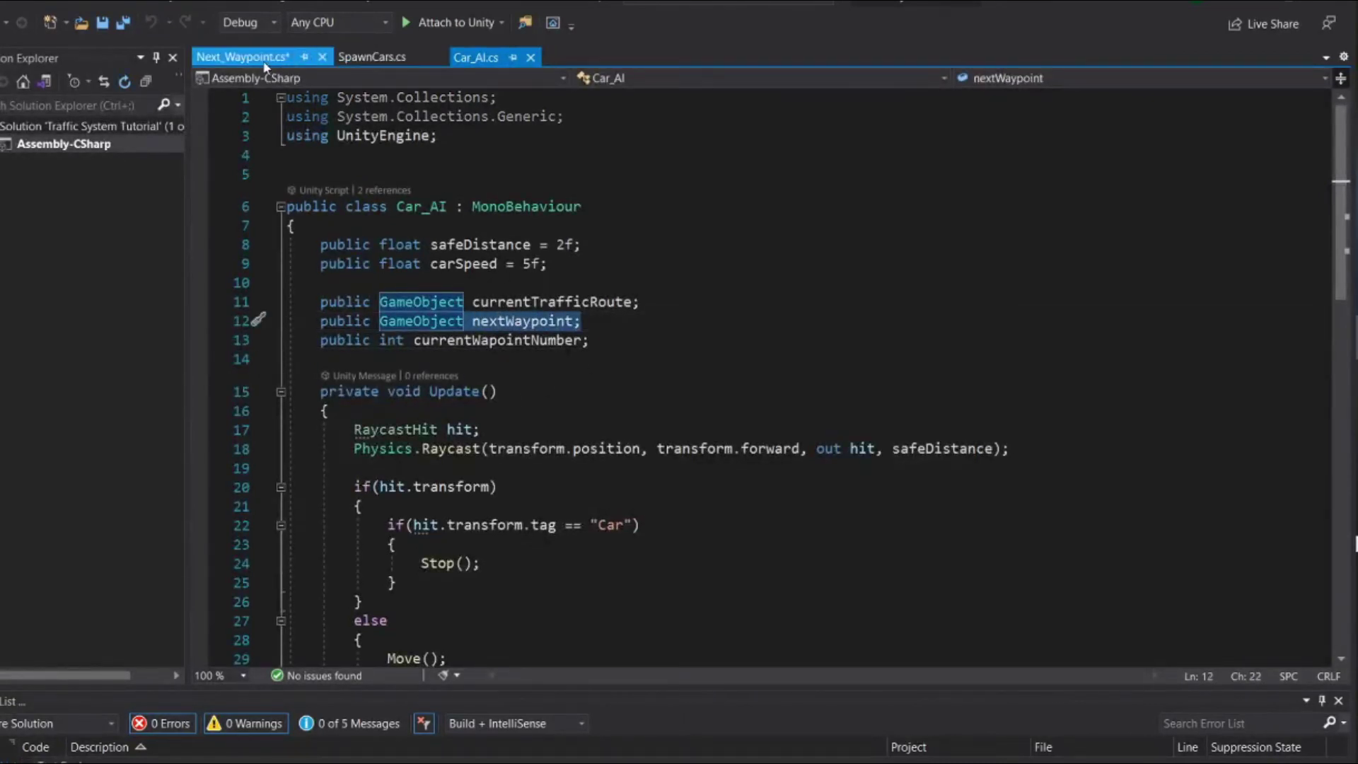
left_click(241, 57)
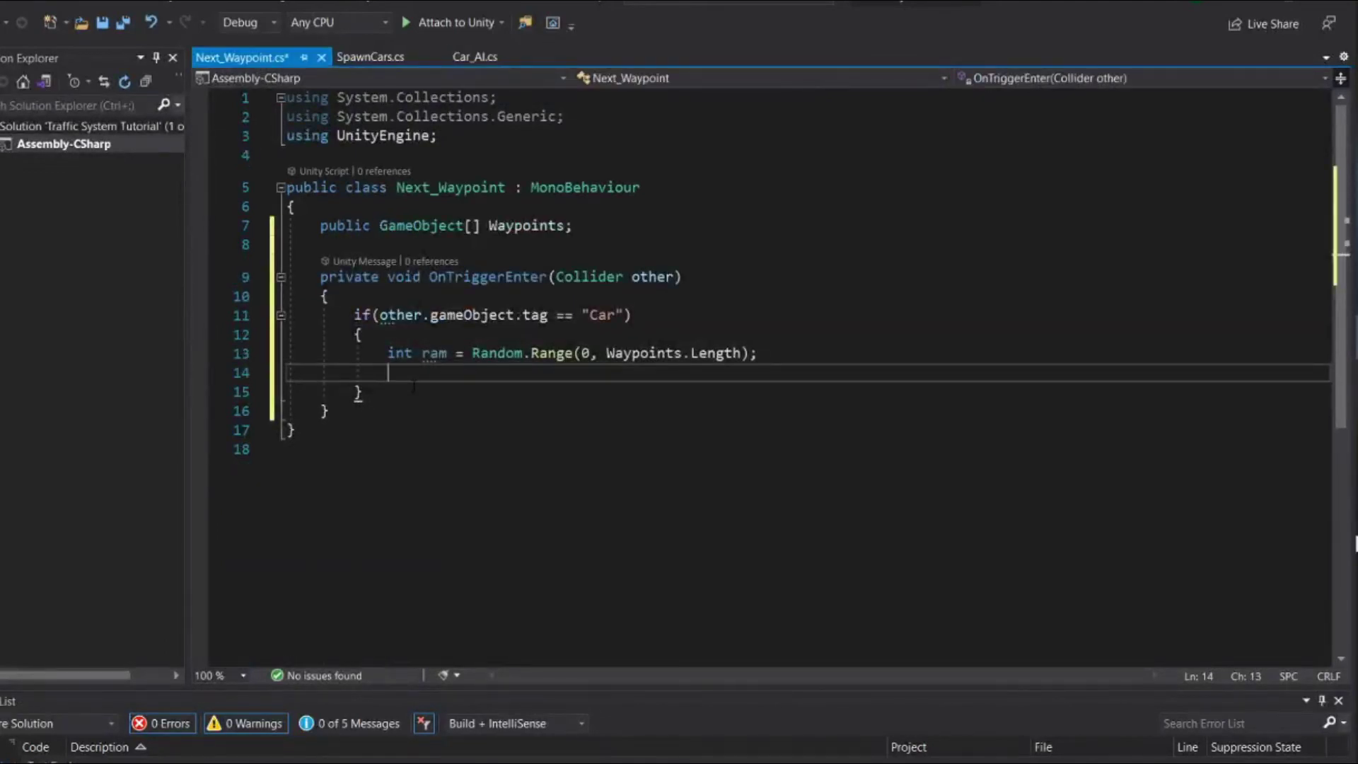
Begin a new line with other.gameObject.GetComponent, removing an accidental transform completion
type("other")
key("Escape")
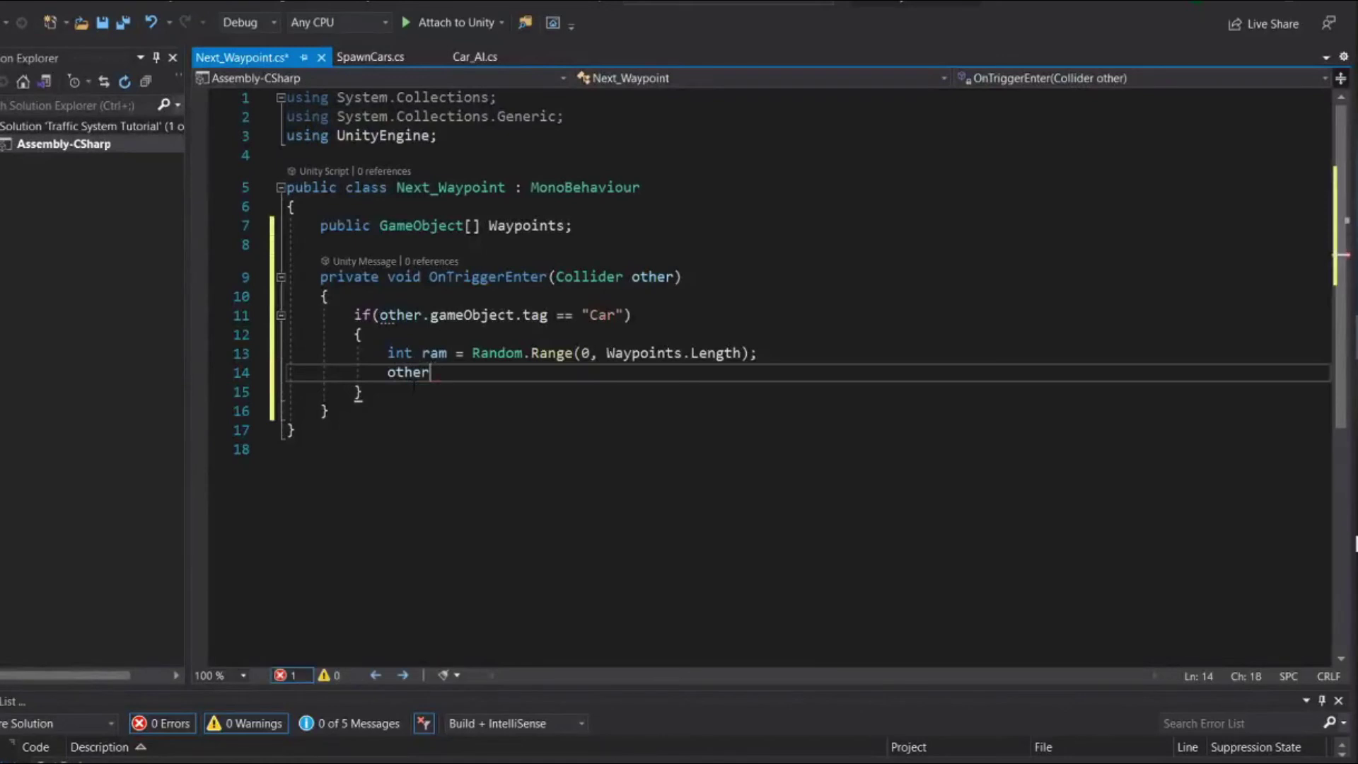
type(".gam")
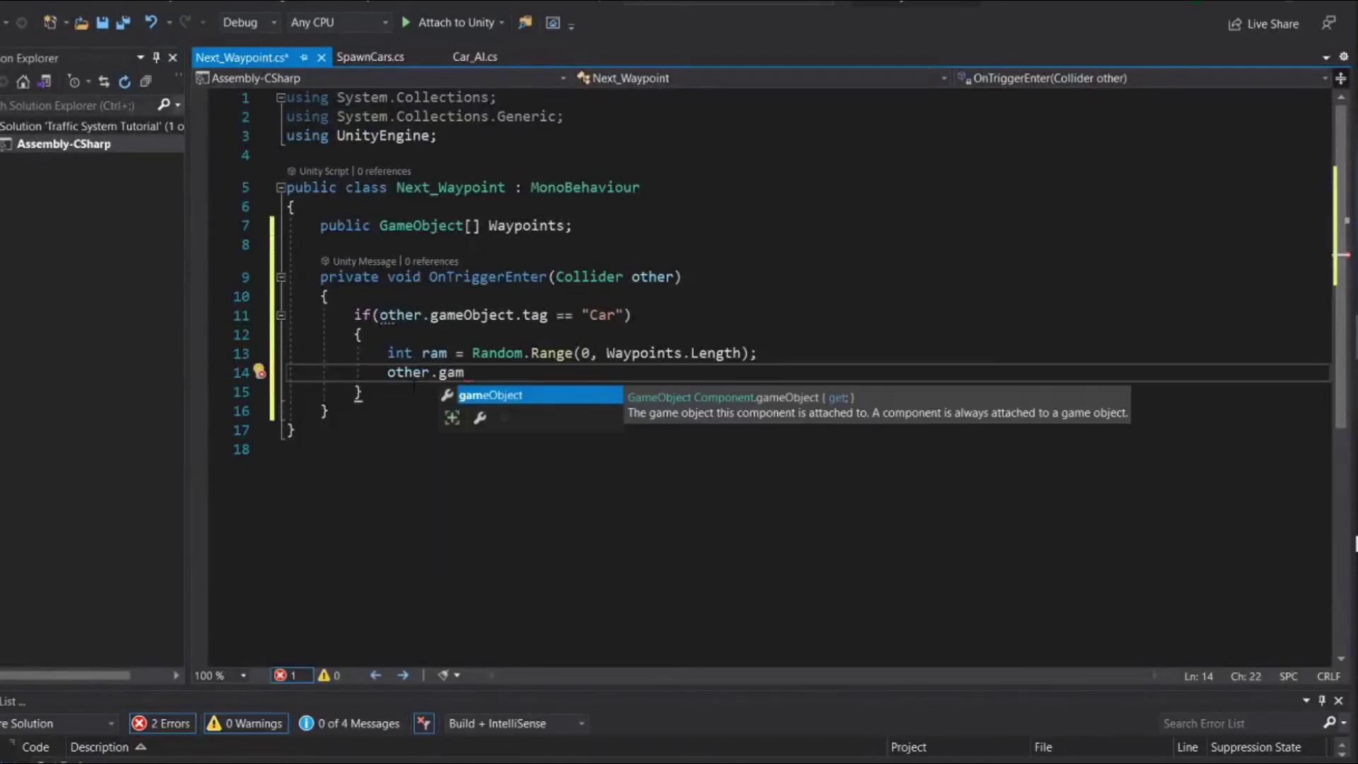
key("Tab")
type(".")
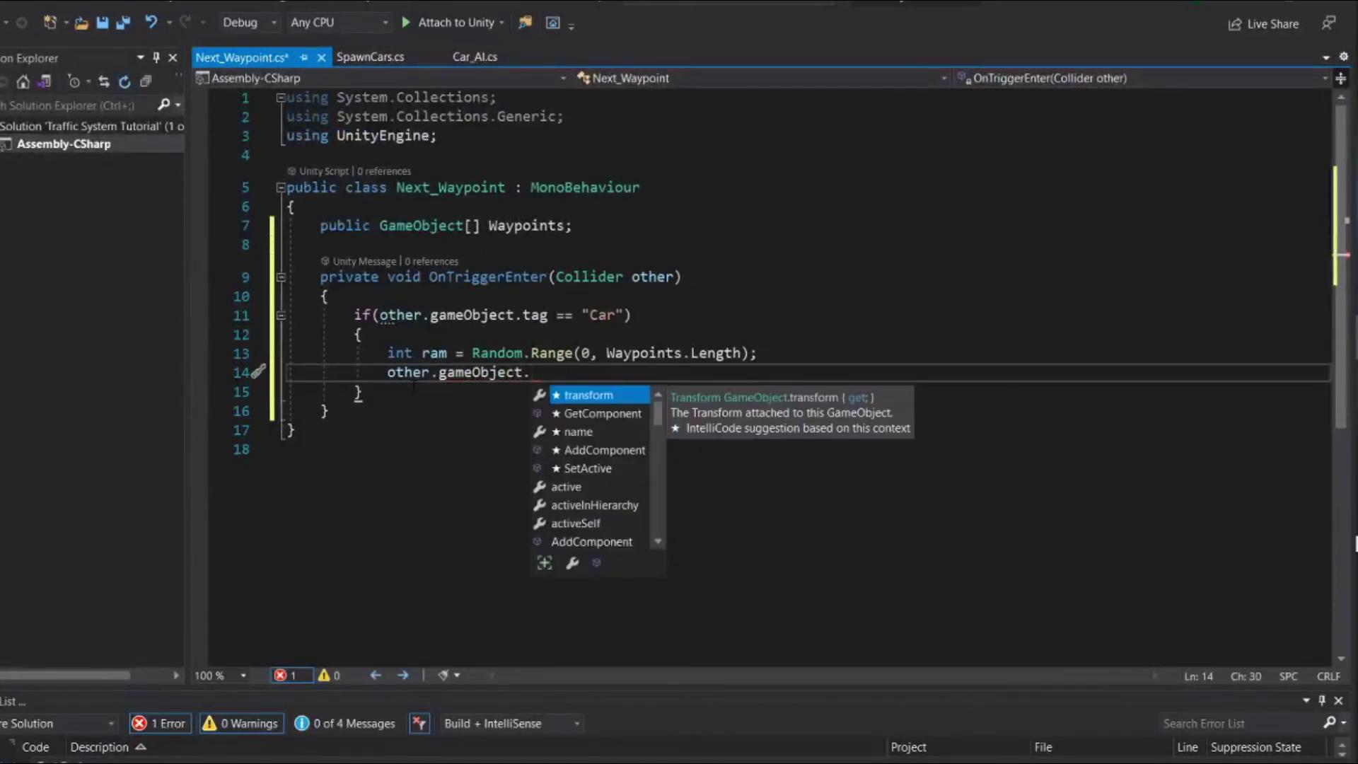
key("Tab")
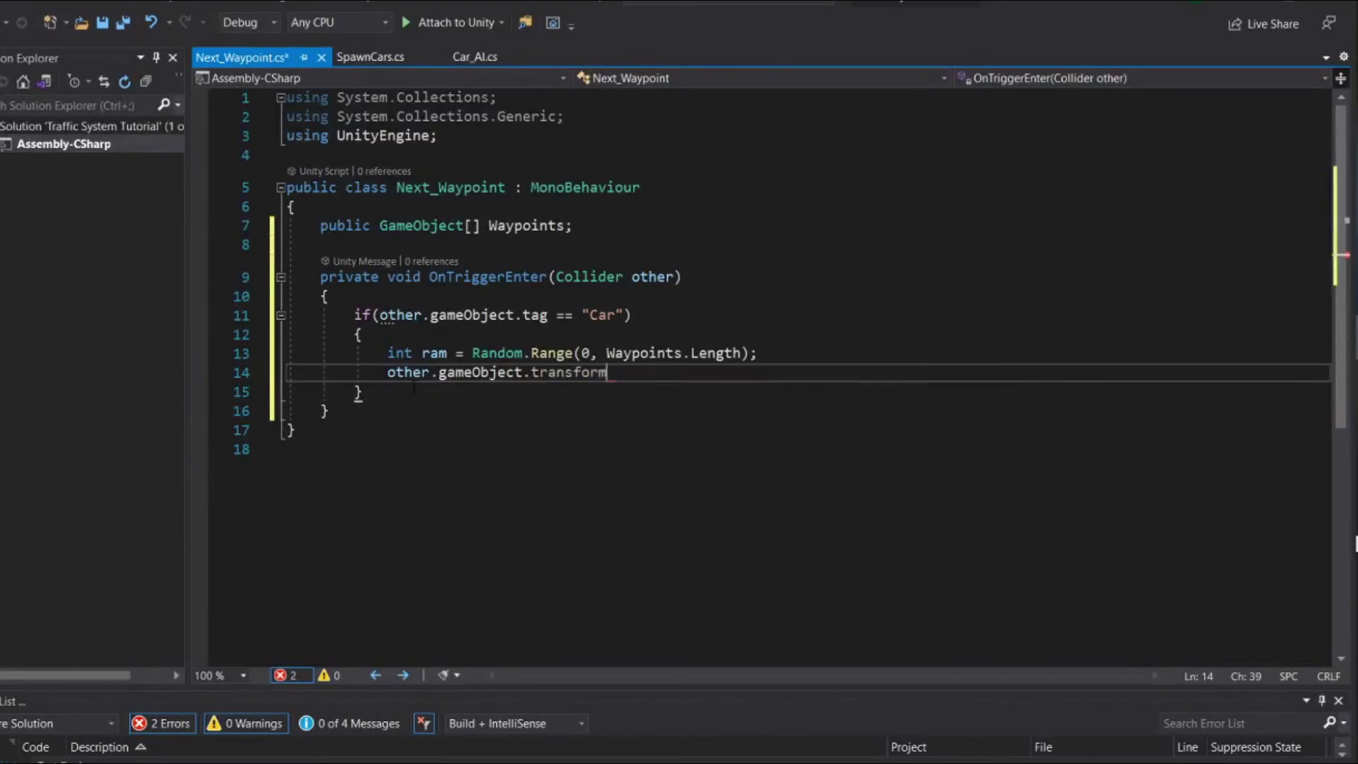
type(".")
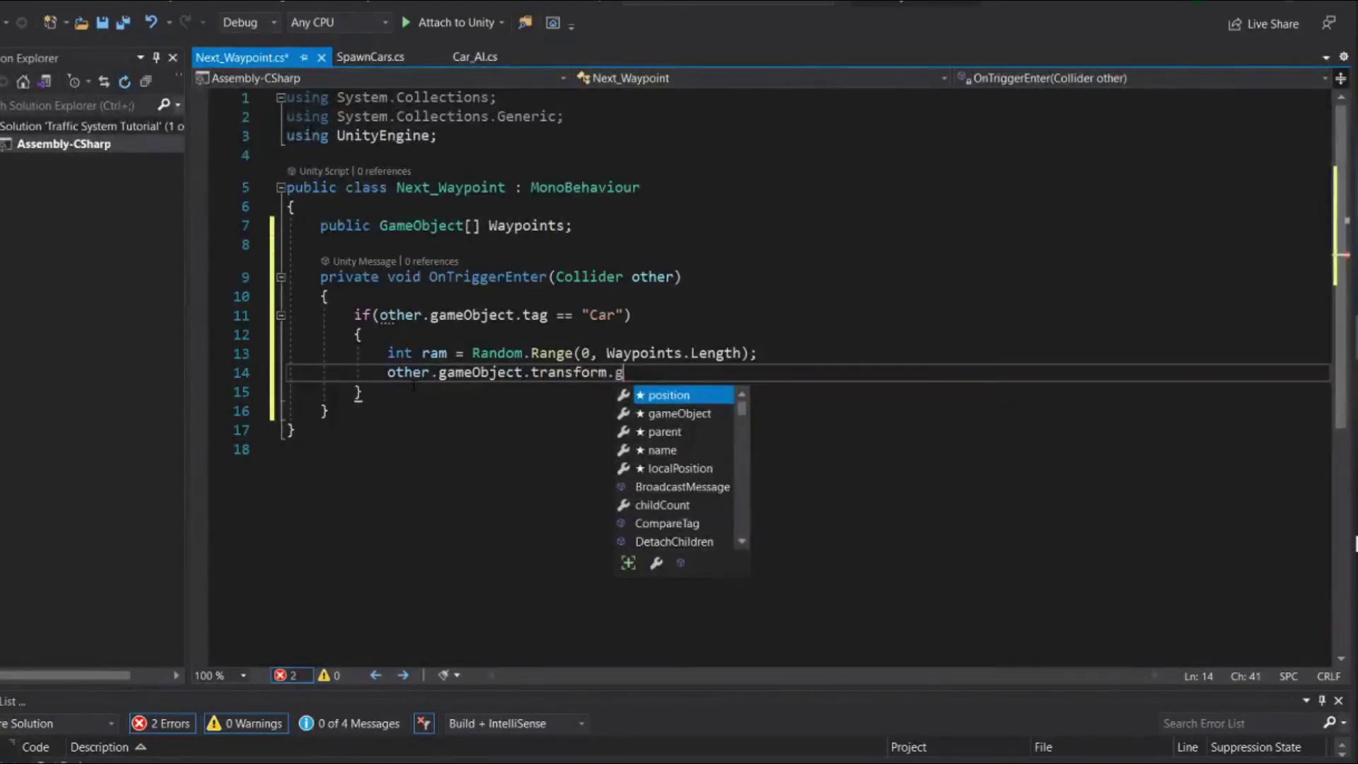
type("get")
key("BackSpace")
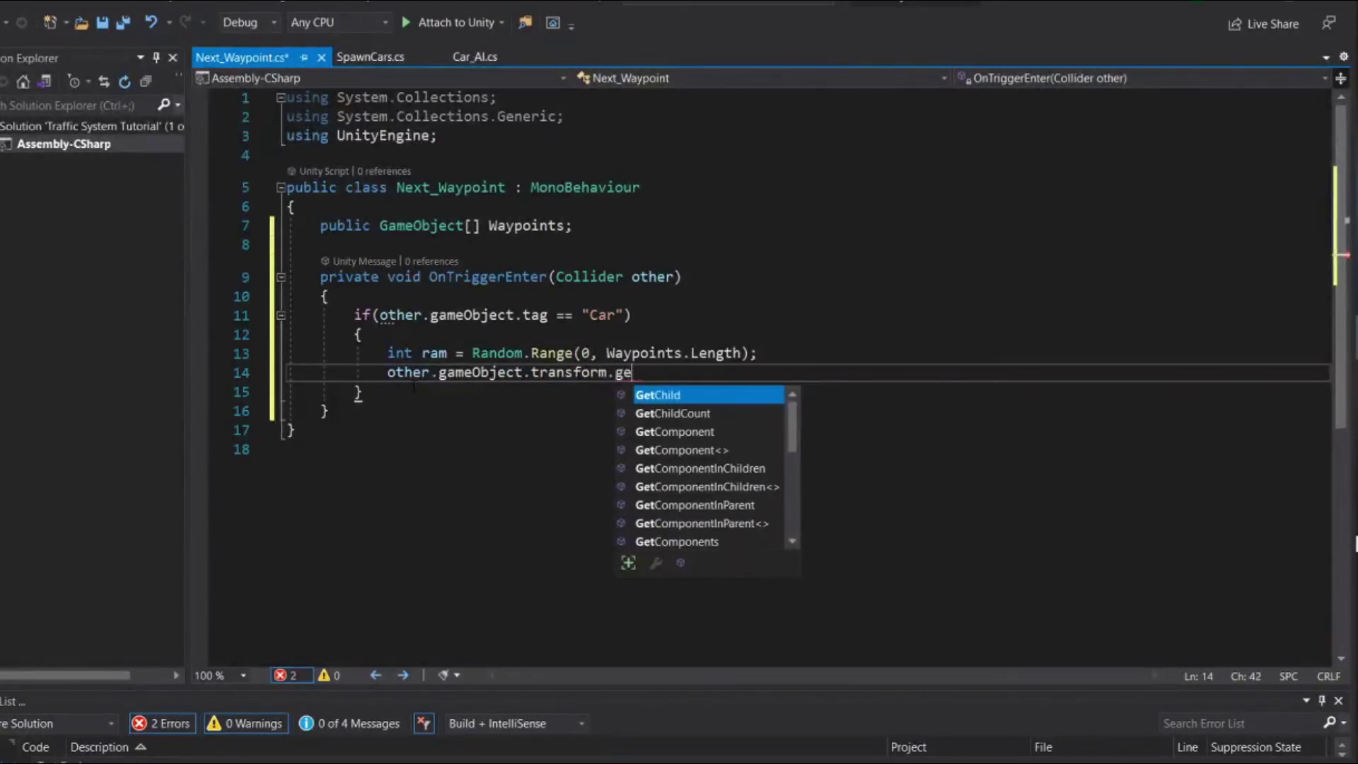
key("BackSpace")
key("BackSpace")
key("BackSpace")
key("BackSpace")
key("BackSpace")
key("BackSpace")
key("BackSpace")
key("BackSpace")
key("BackSpace")
key("BackSpace")
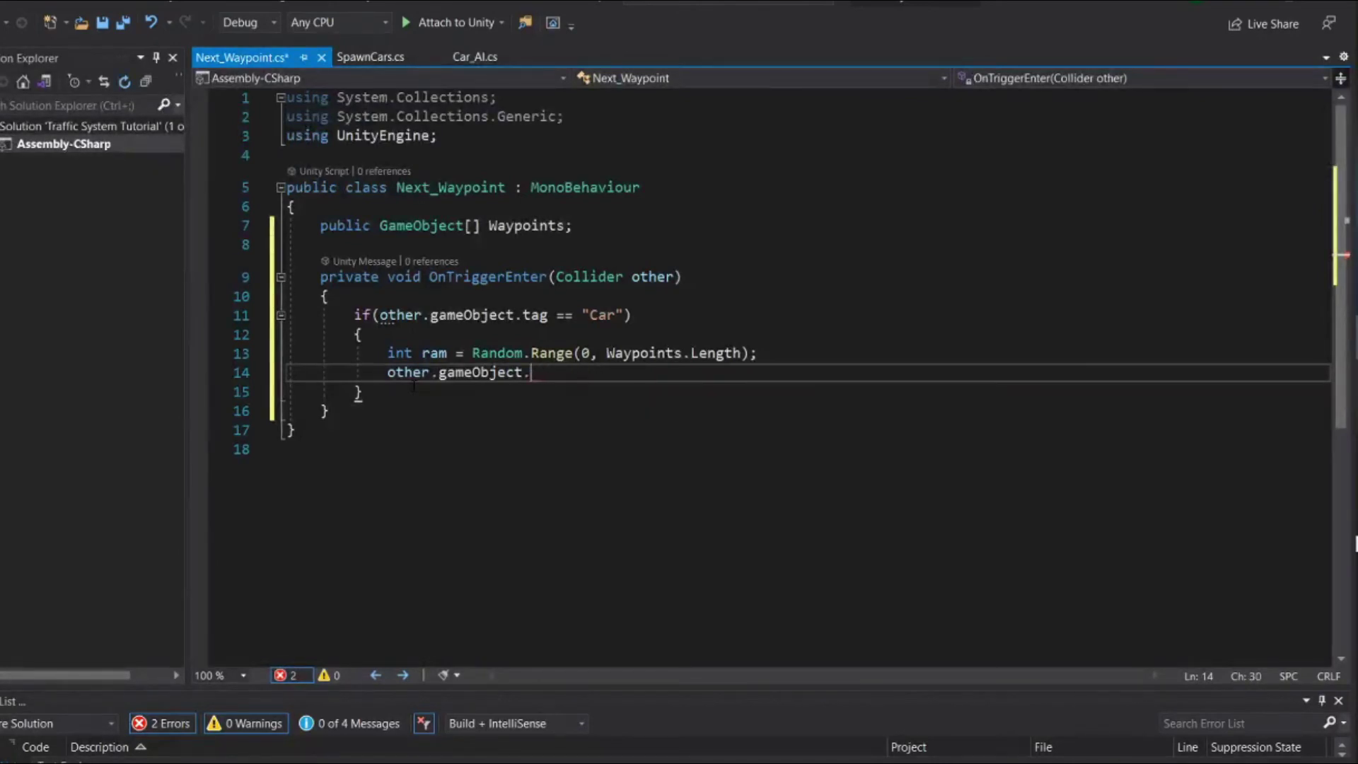
key("BackSpace")
key("BackSpace")
type(".get")
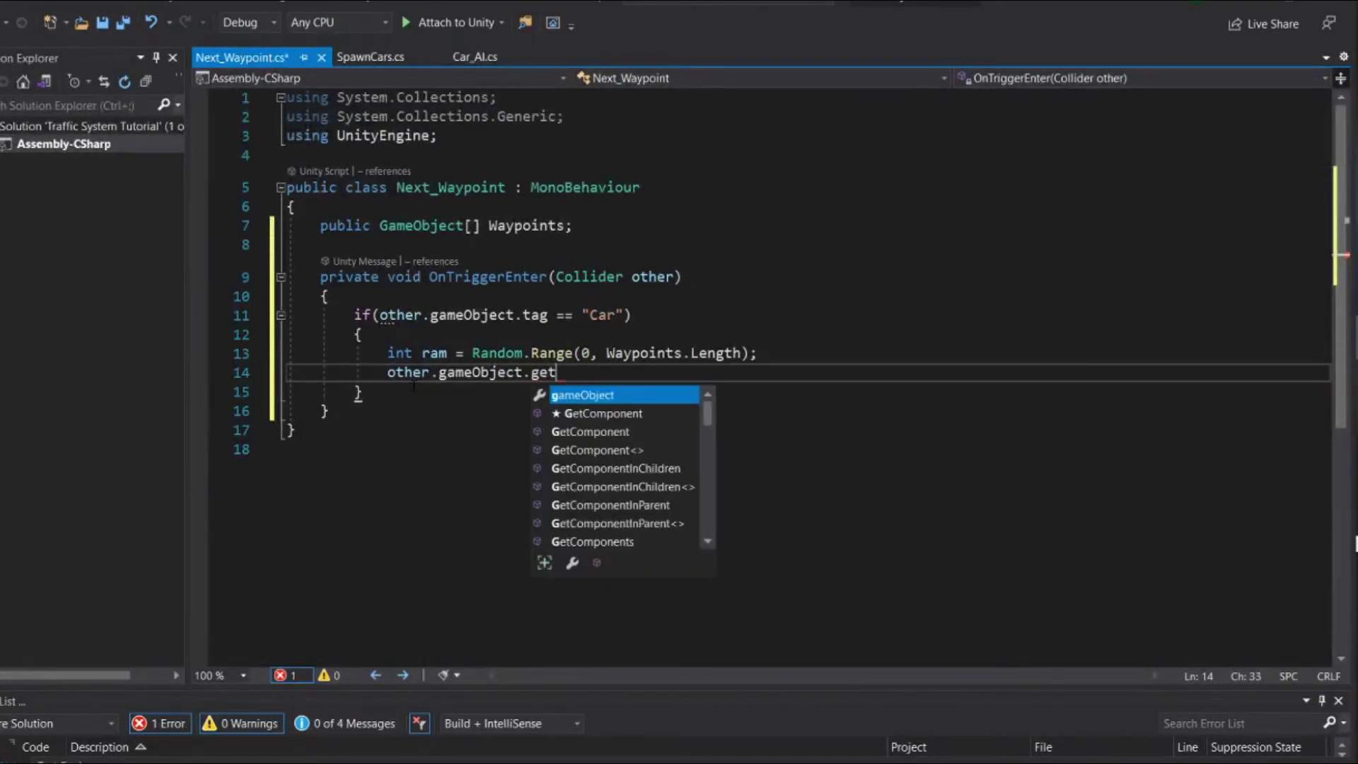
key("Tab")
Finish the line as GetComponent<Car_AI>().nextWaypoint = Waypoints[ram];
type("<")
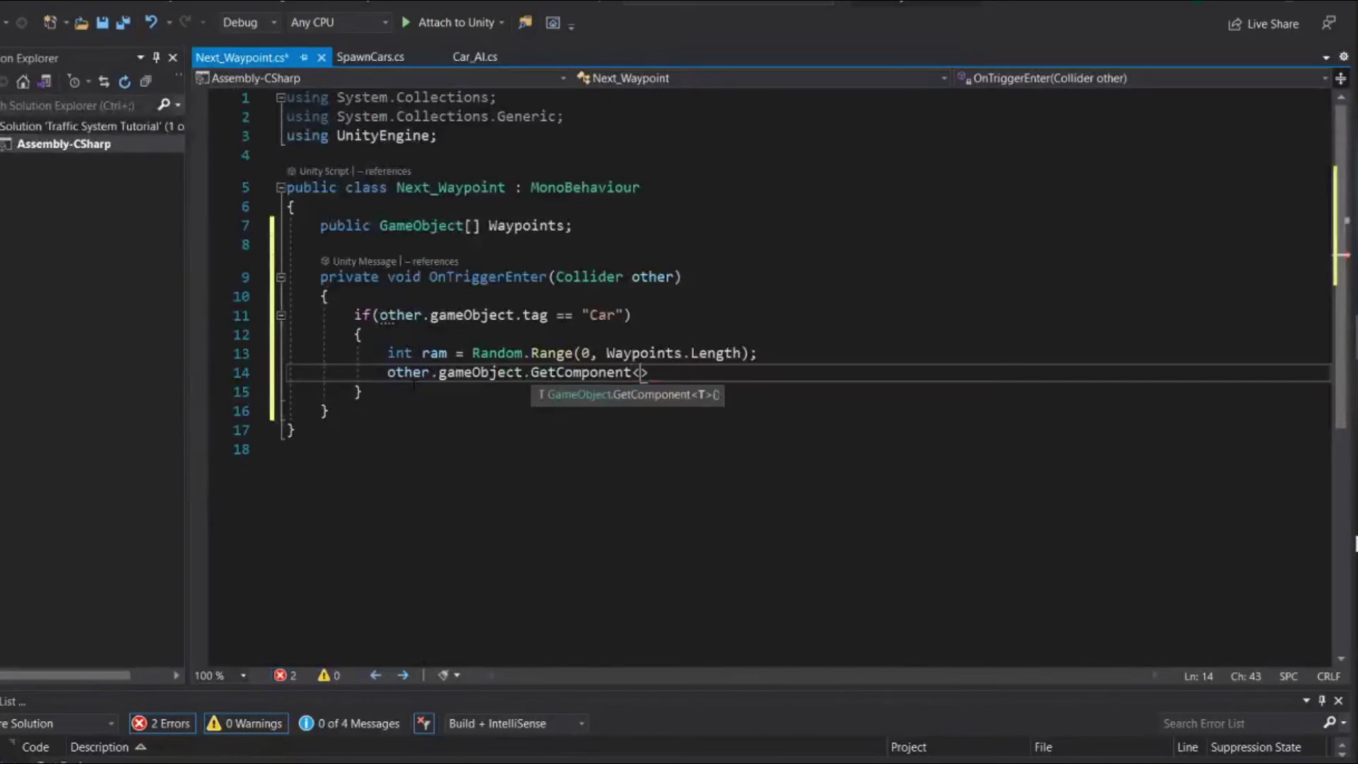
type("Car")
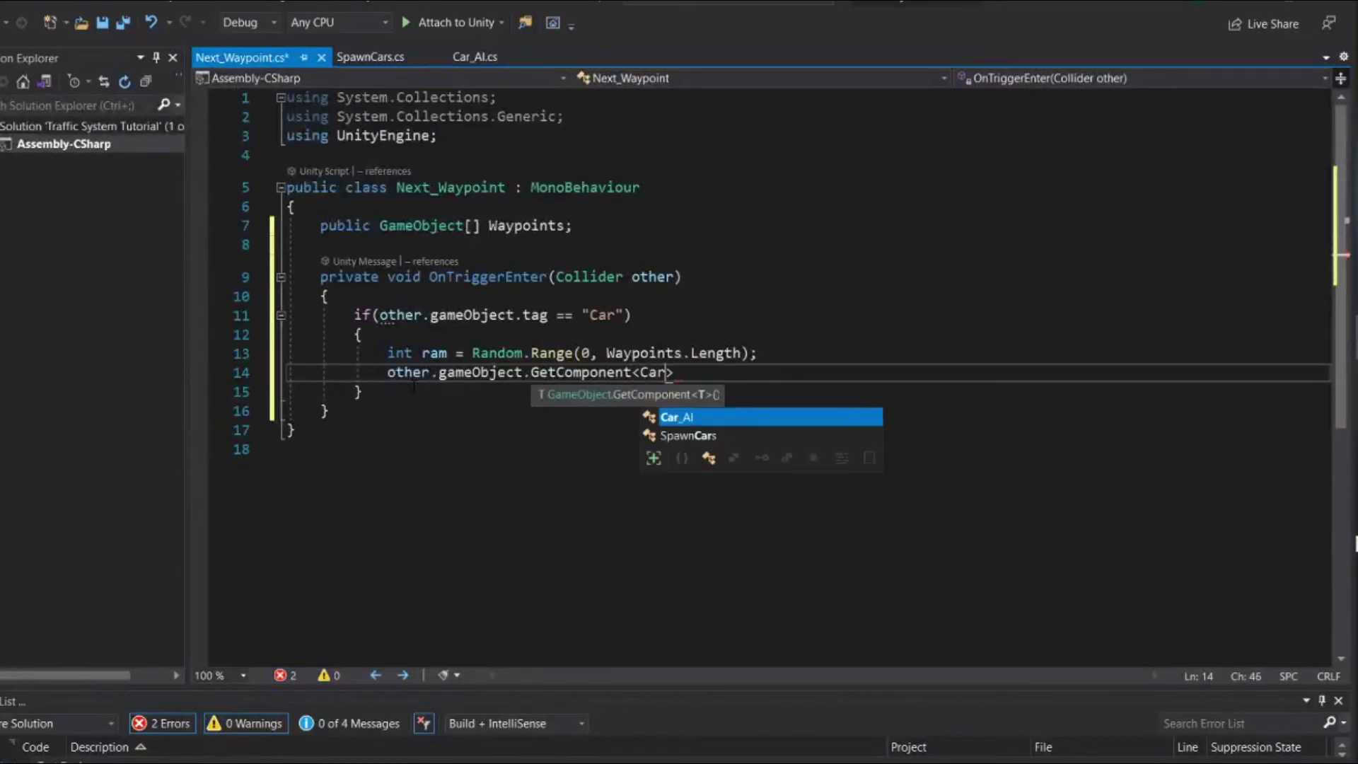
key("Tab")
type(">(")
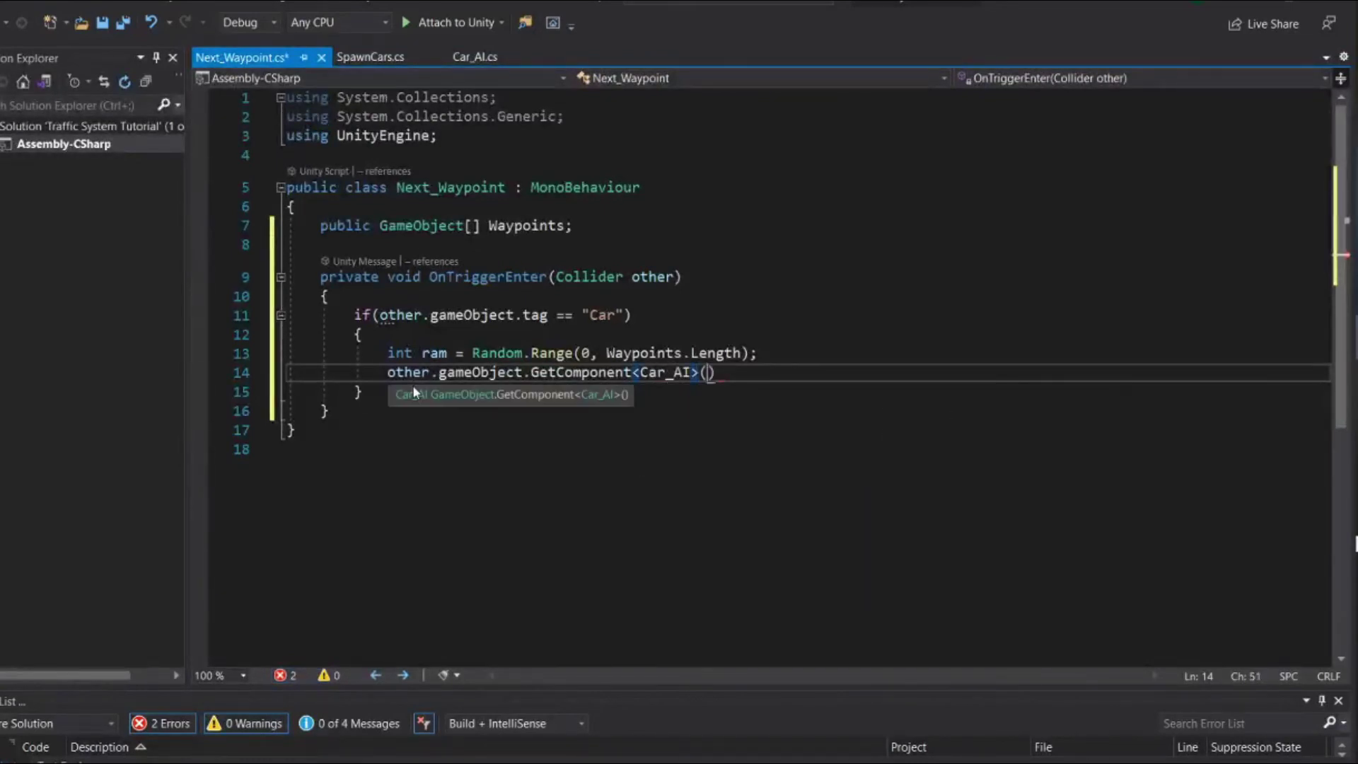
type(").")
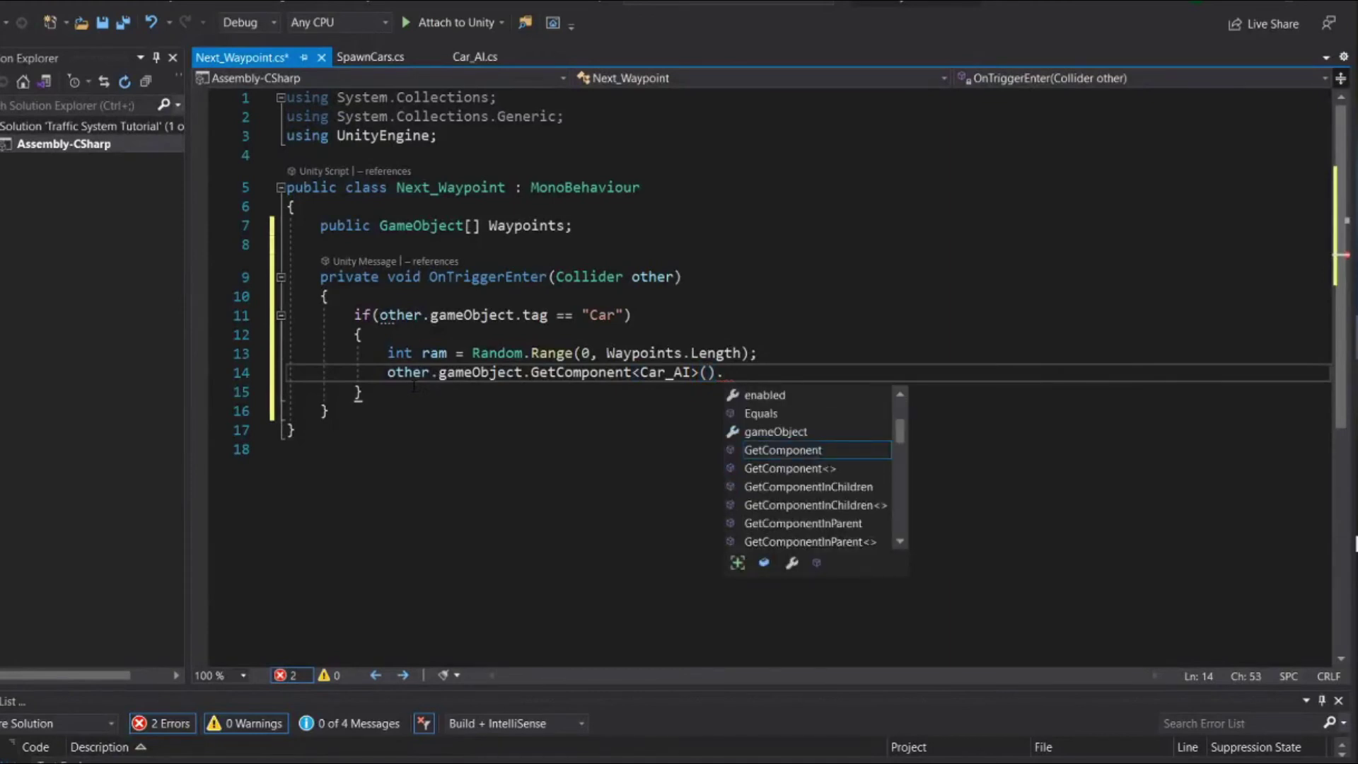
type("next")
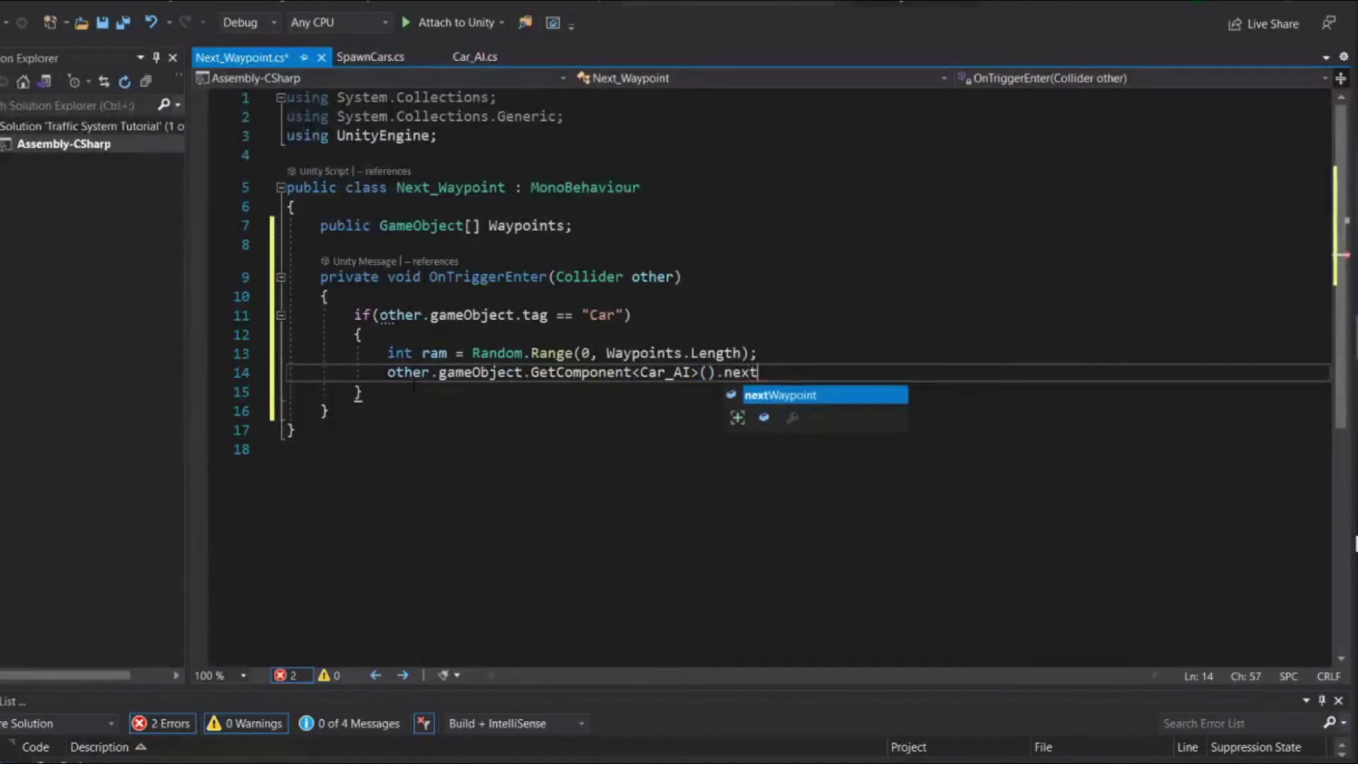
key("Tab")
type("= ")
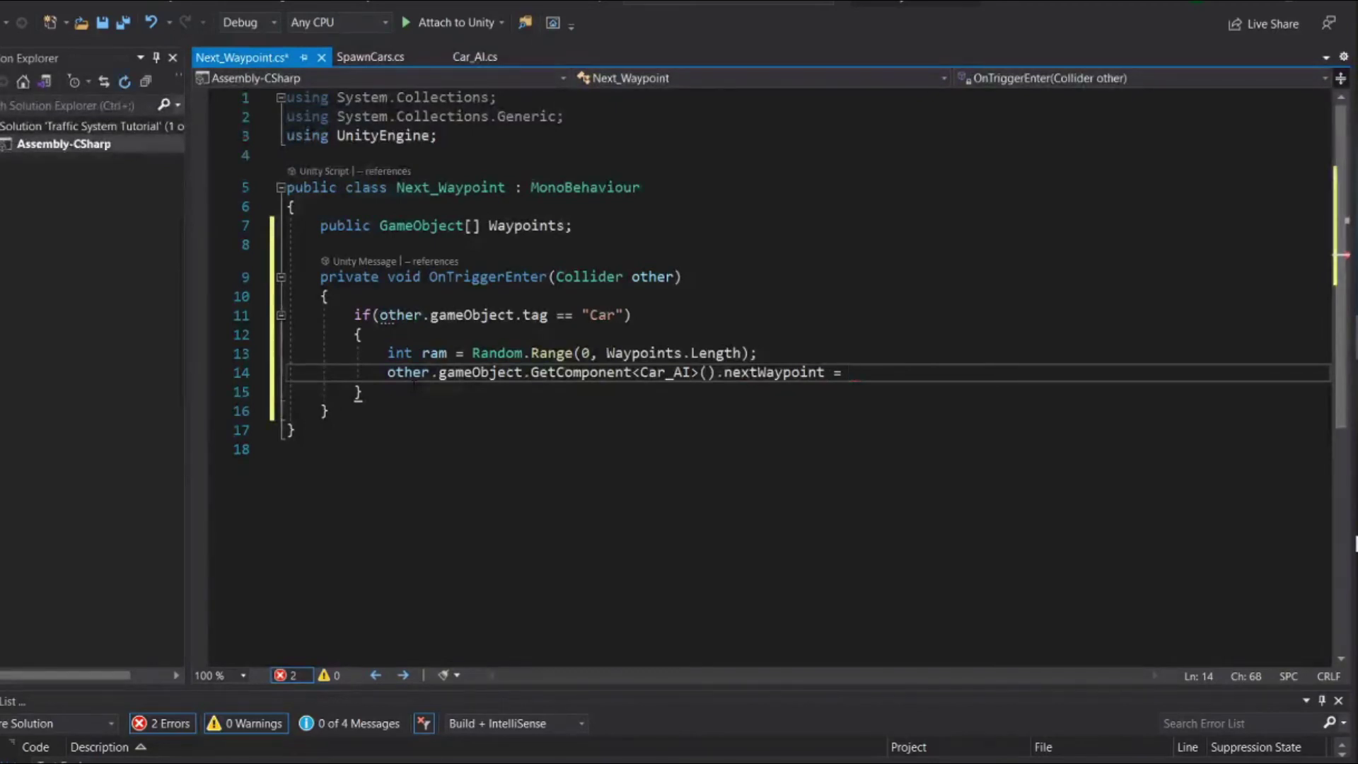
type("Wapoi")
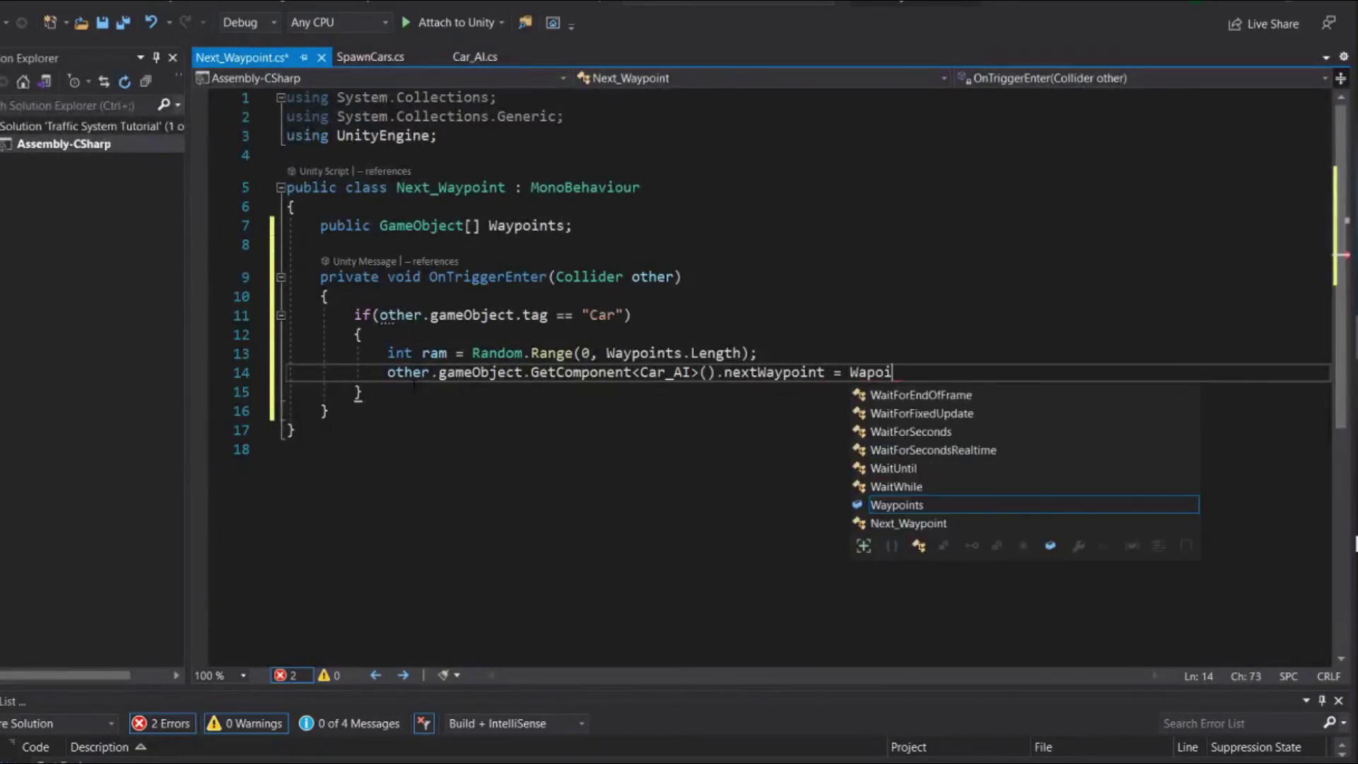
type("n")
key("Tab")
key("Return")
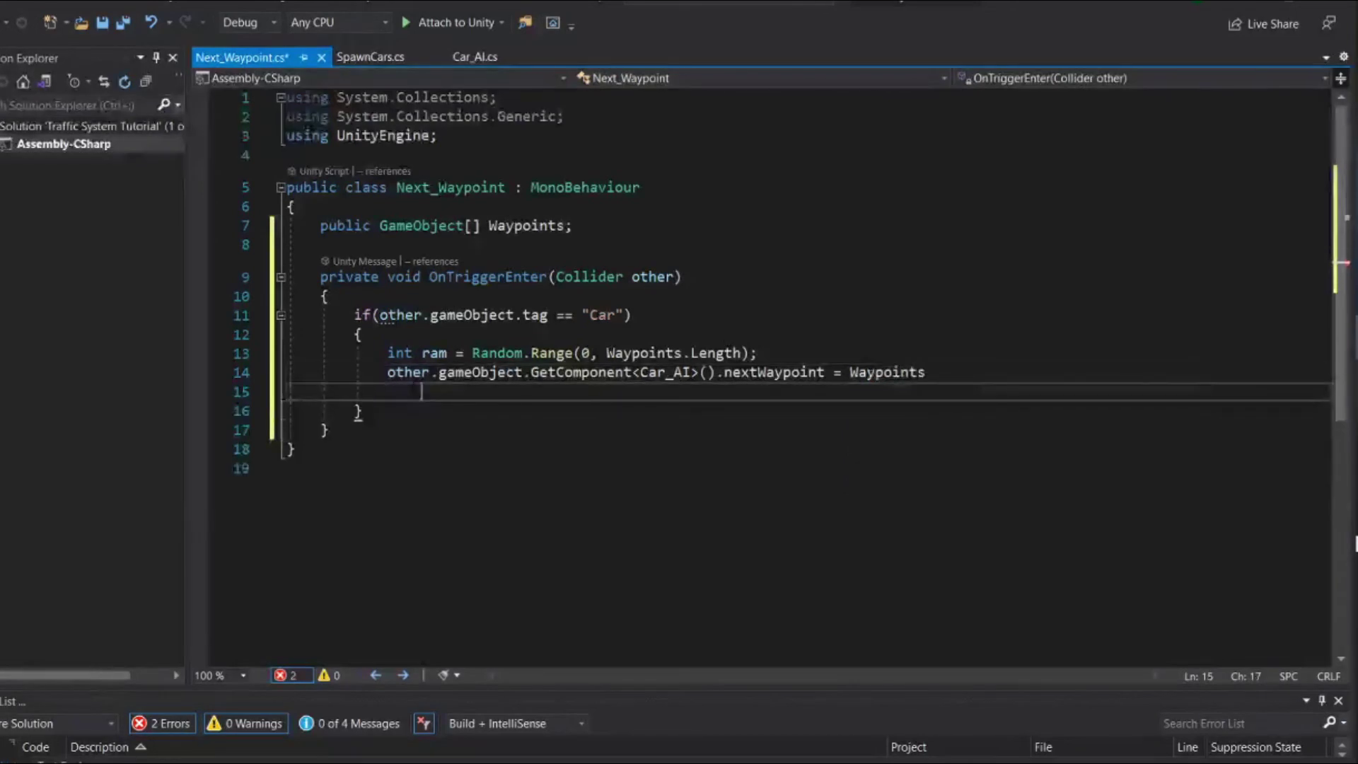
key("BackSpace")
key("BackSpace")
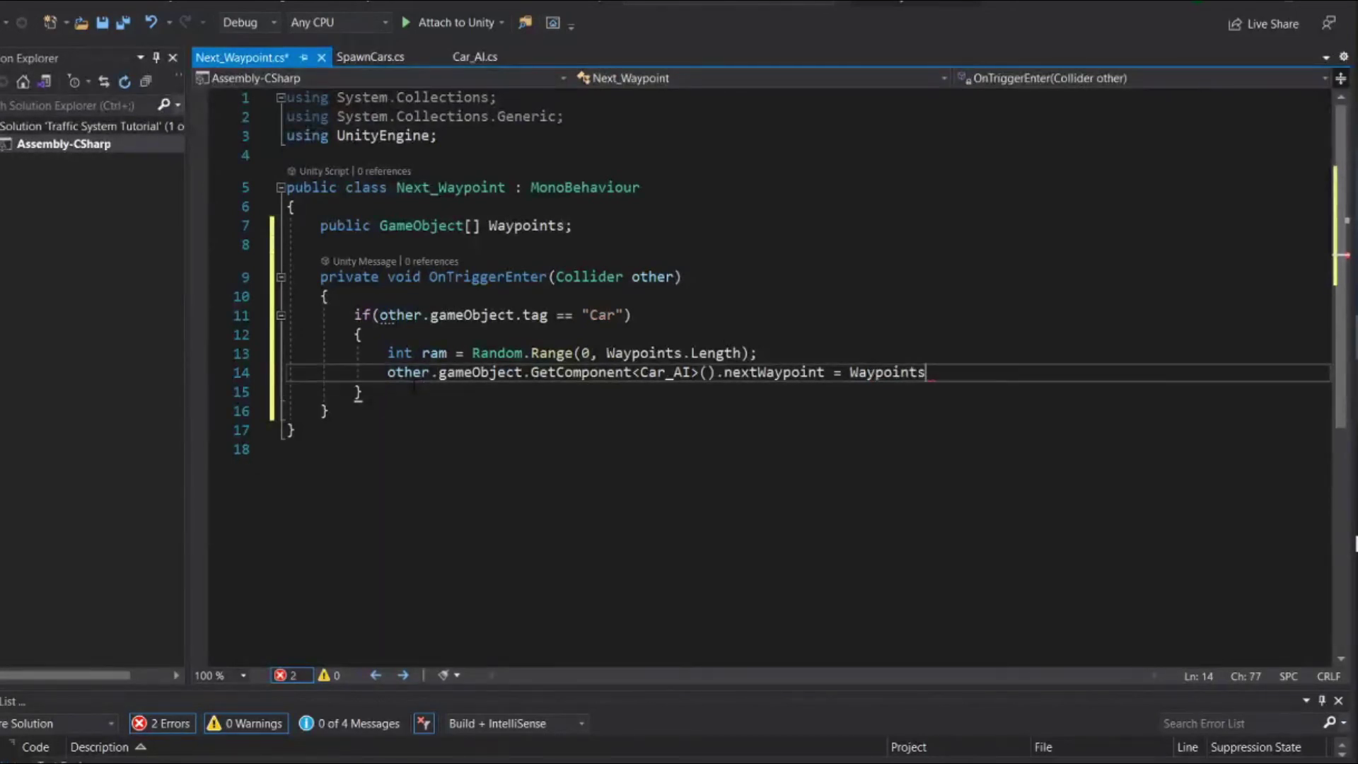
type("[")
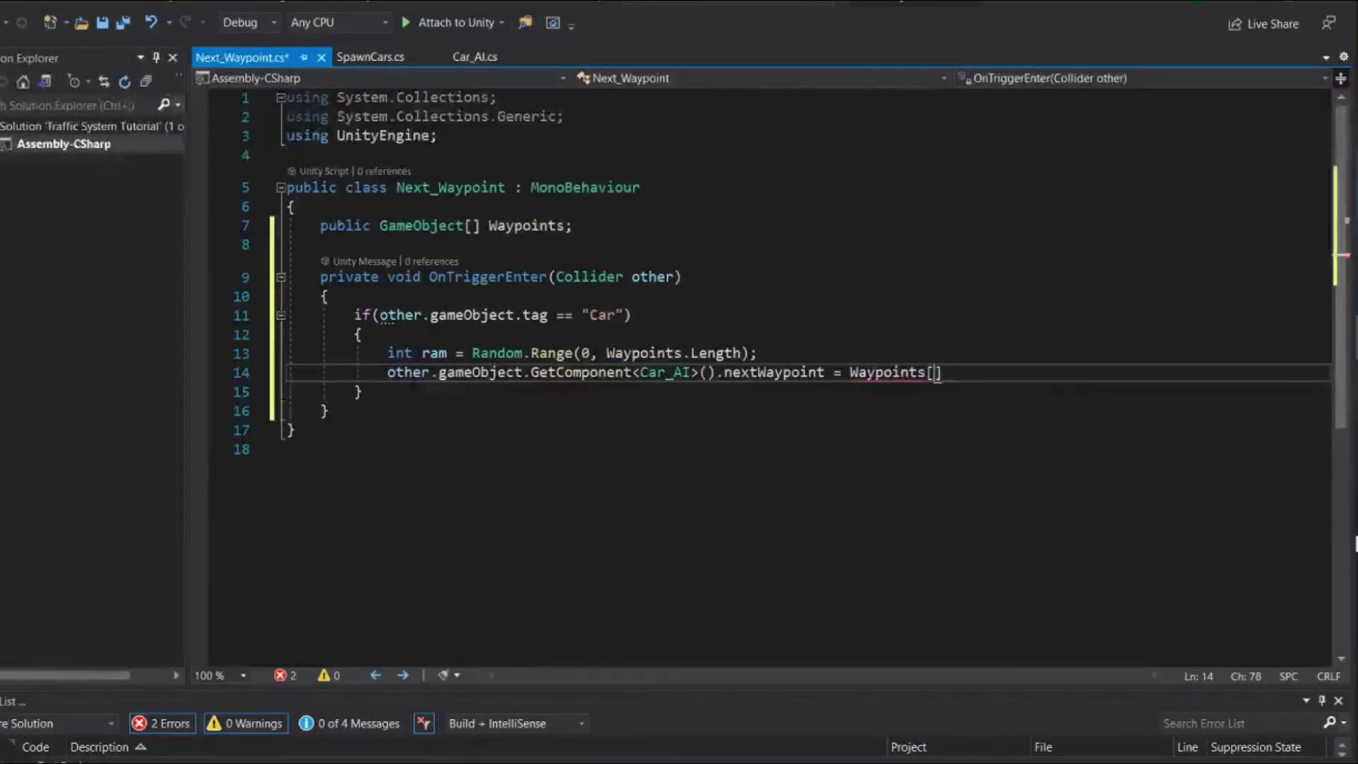
type("ram]")
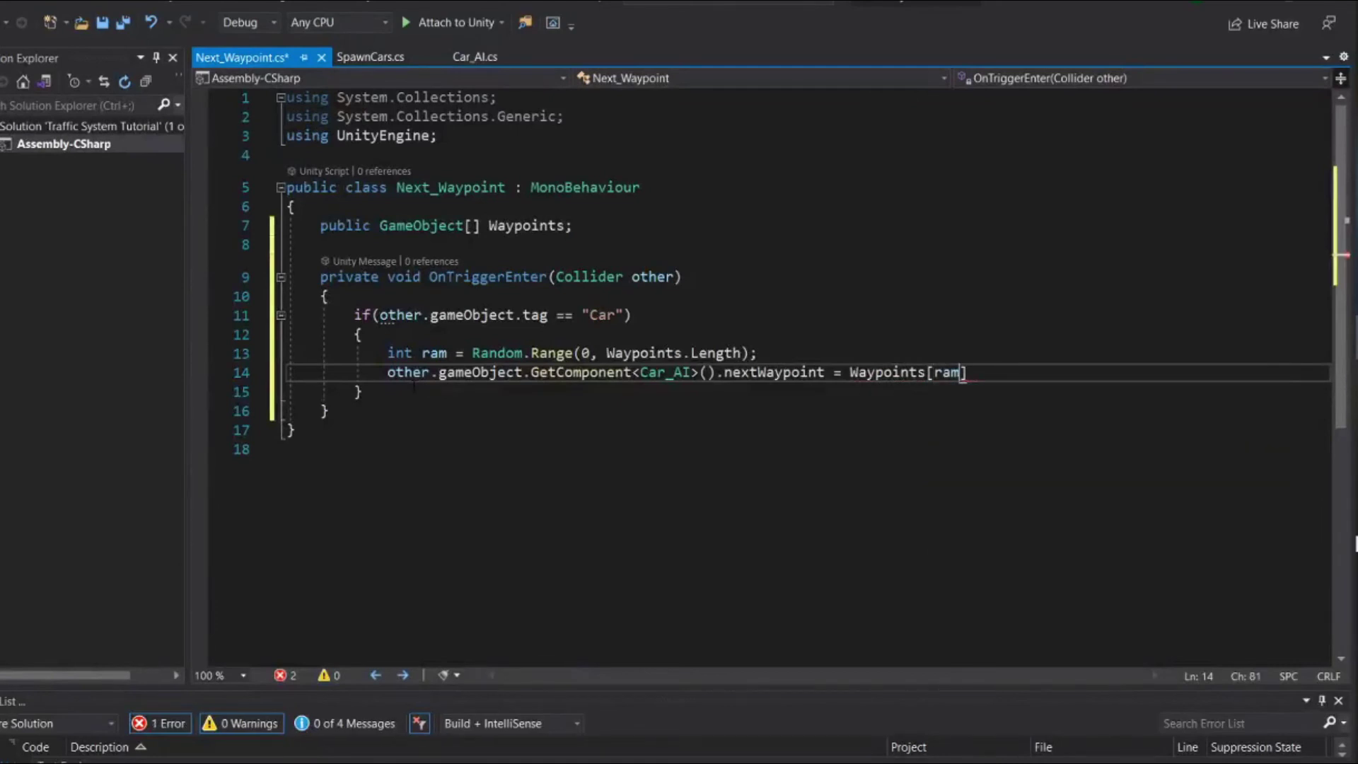
type(";")
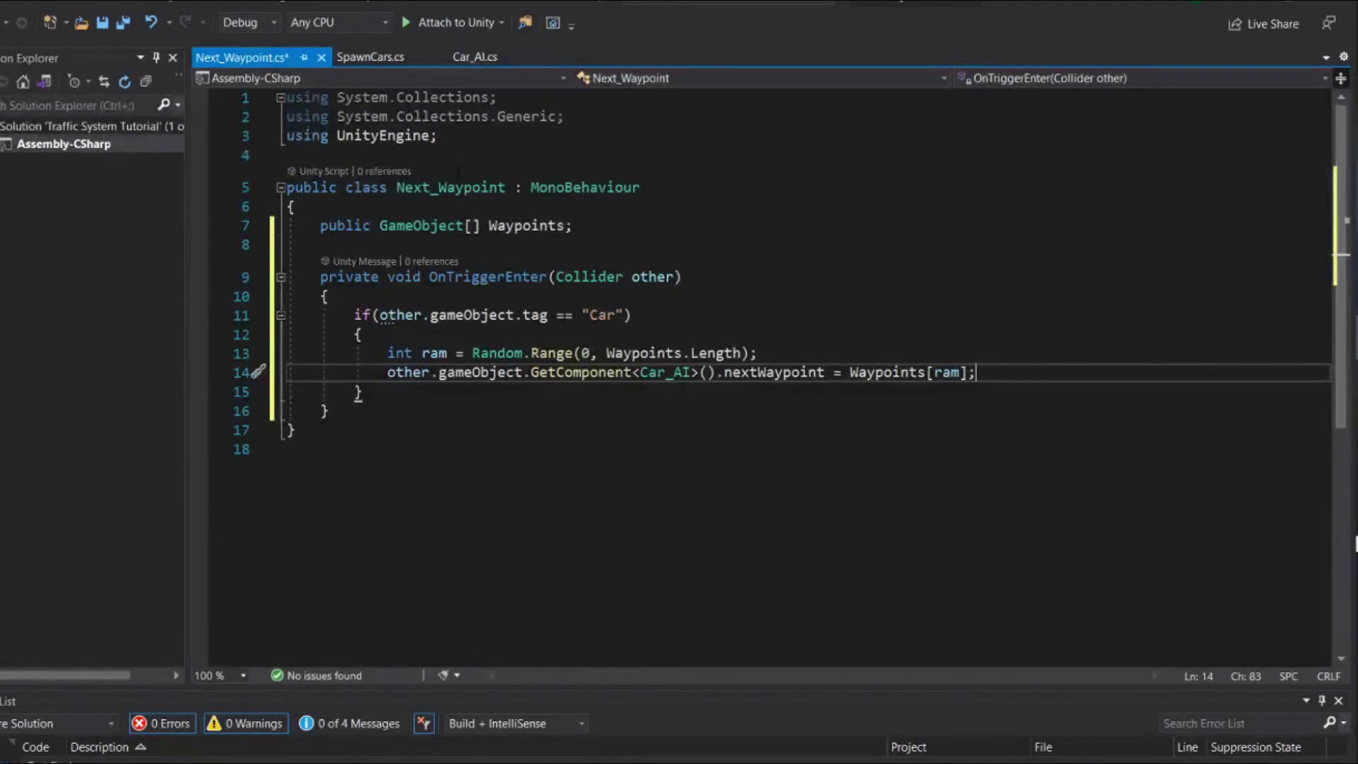
Save Next_Waypoint.cs, then compare Car_AI's currentTrafficRoute field against the SpawnCars script
key("ctrl+s")
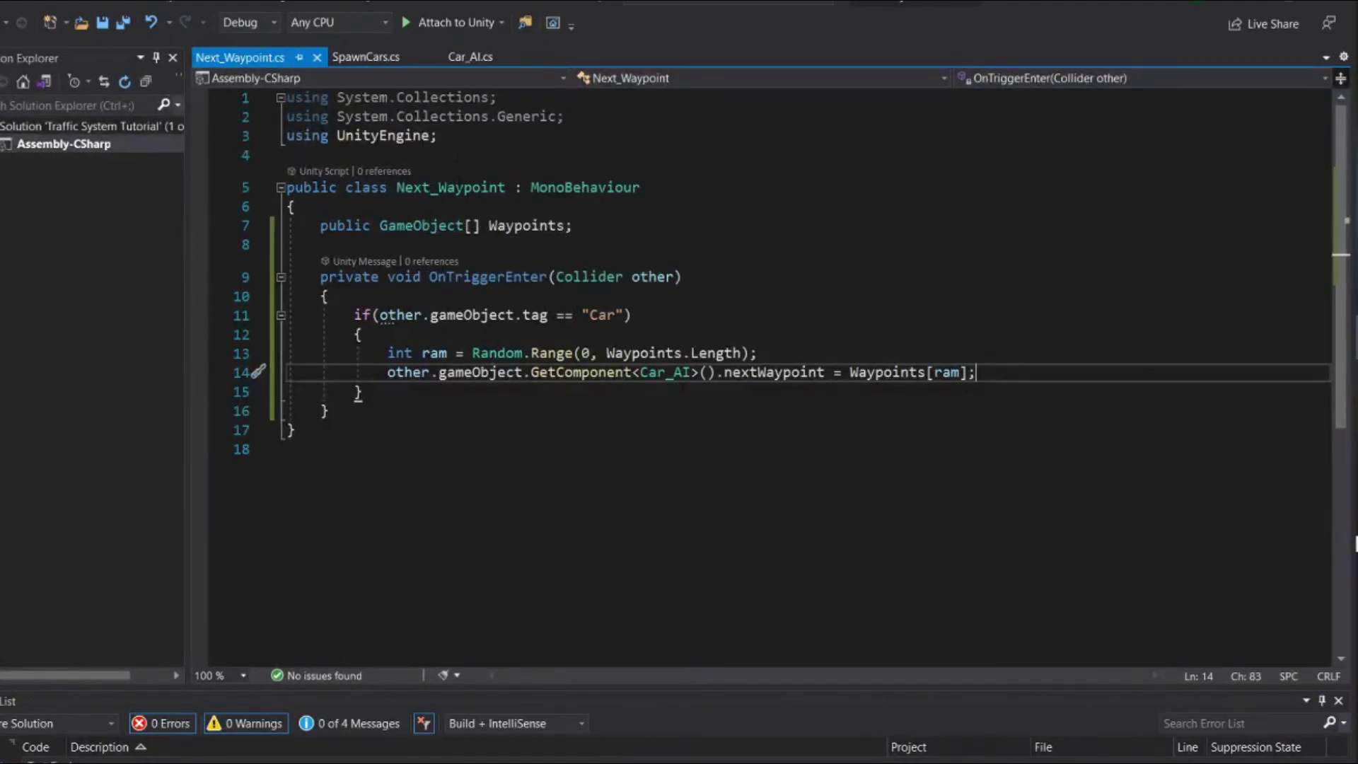
key("F12")
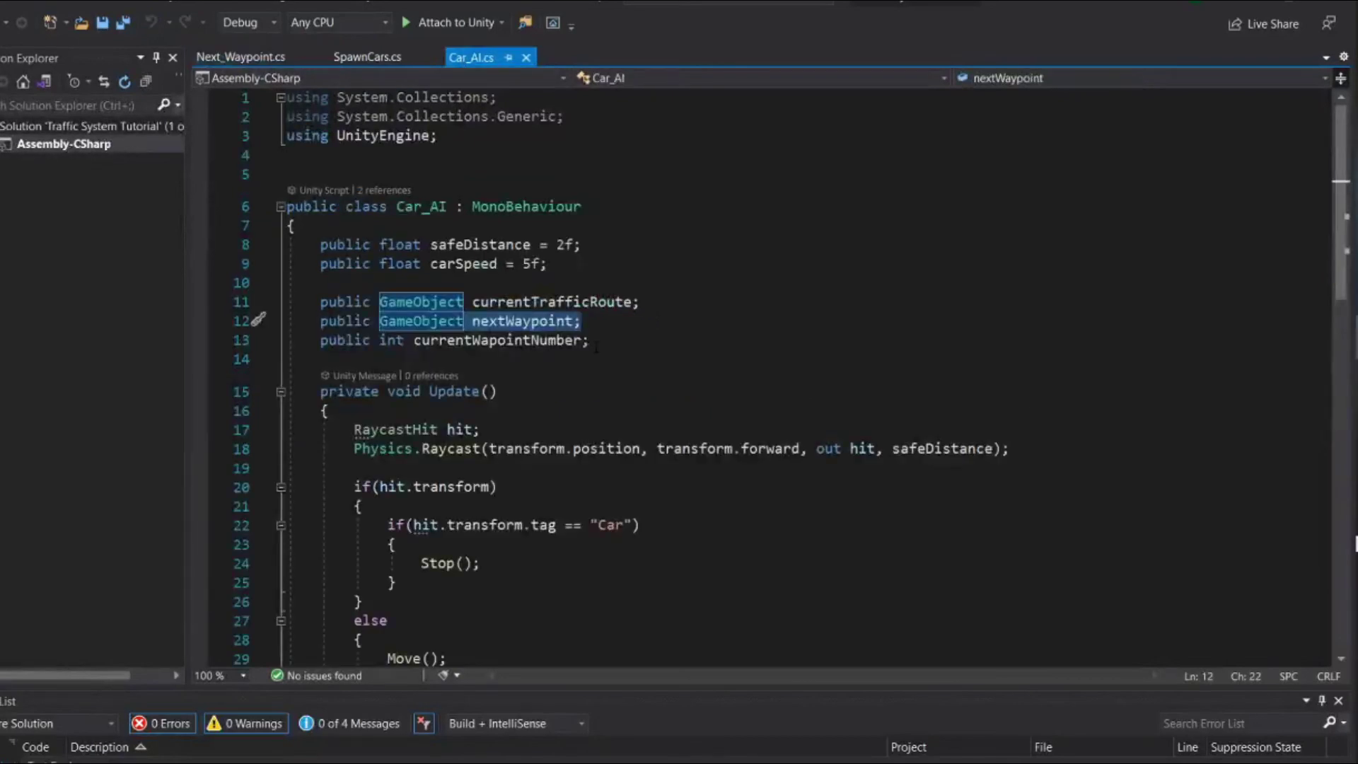
left_click(597, 343)
left_click_drag(473, 302, 624, 302)
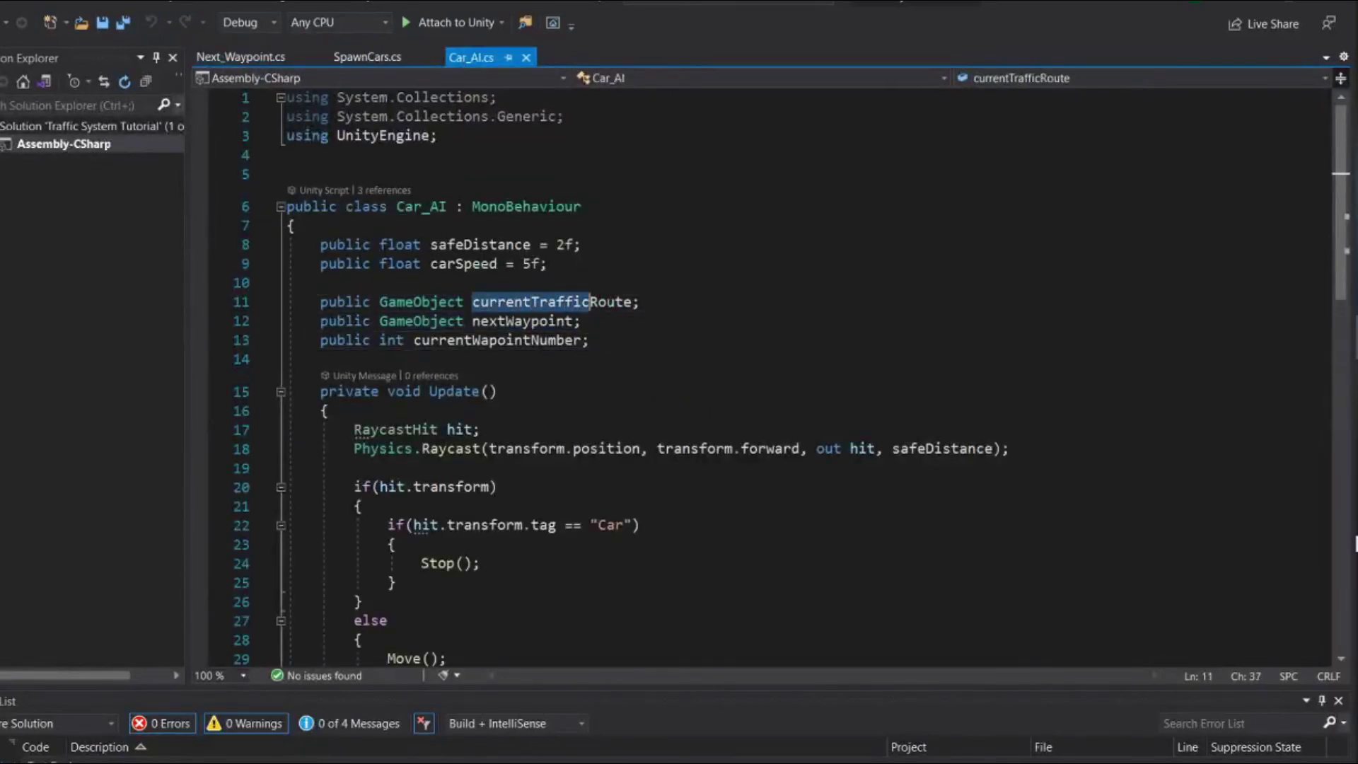
left_click(366, 57)
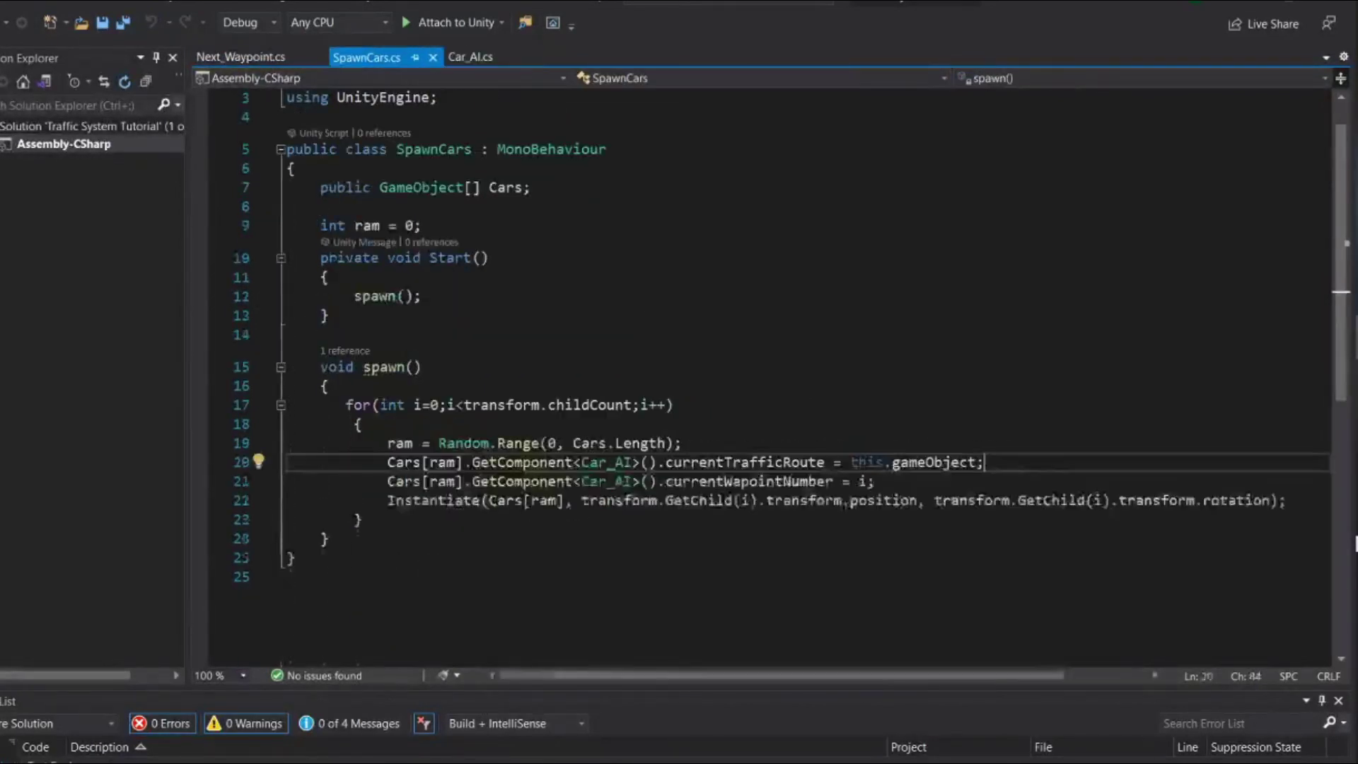
left_click(470, 57)
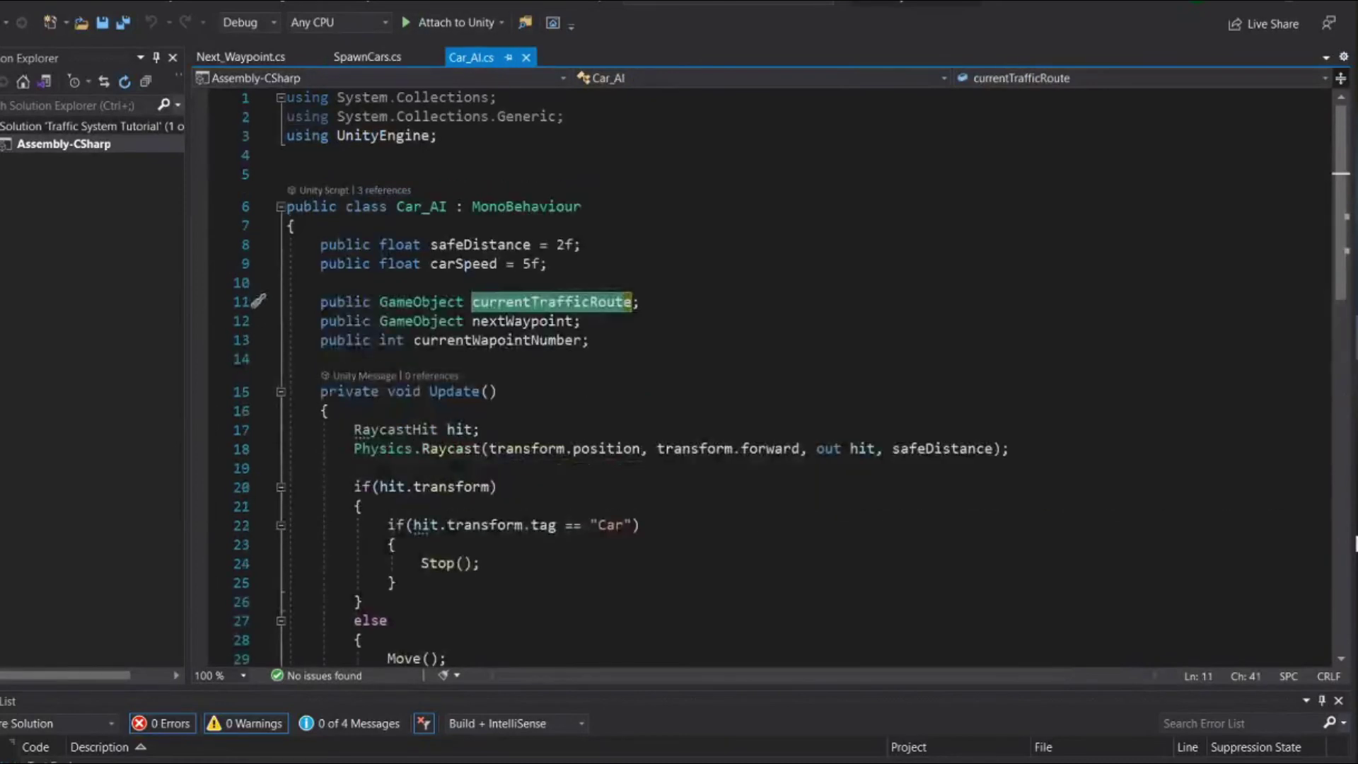
Compare Car_AI's currentWapointNumber and nextWaypoint fields with the SpawnCars and Next_Waypoint scripts
left_click_drag(414, 340, 581, 340)
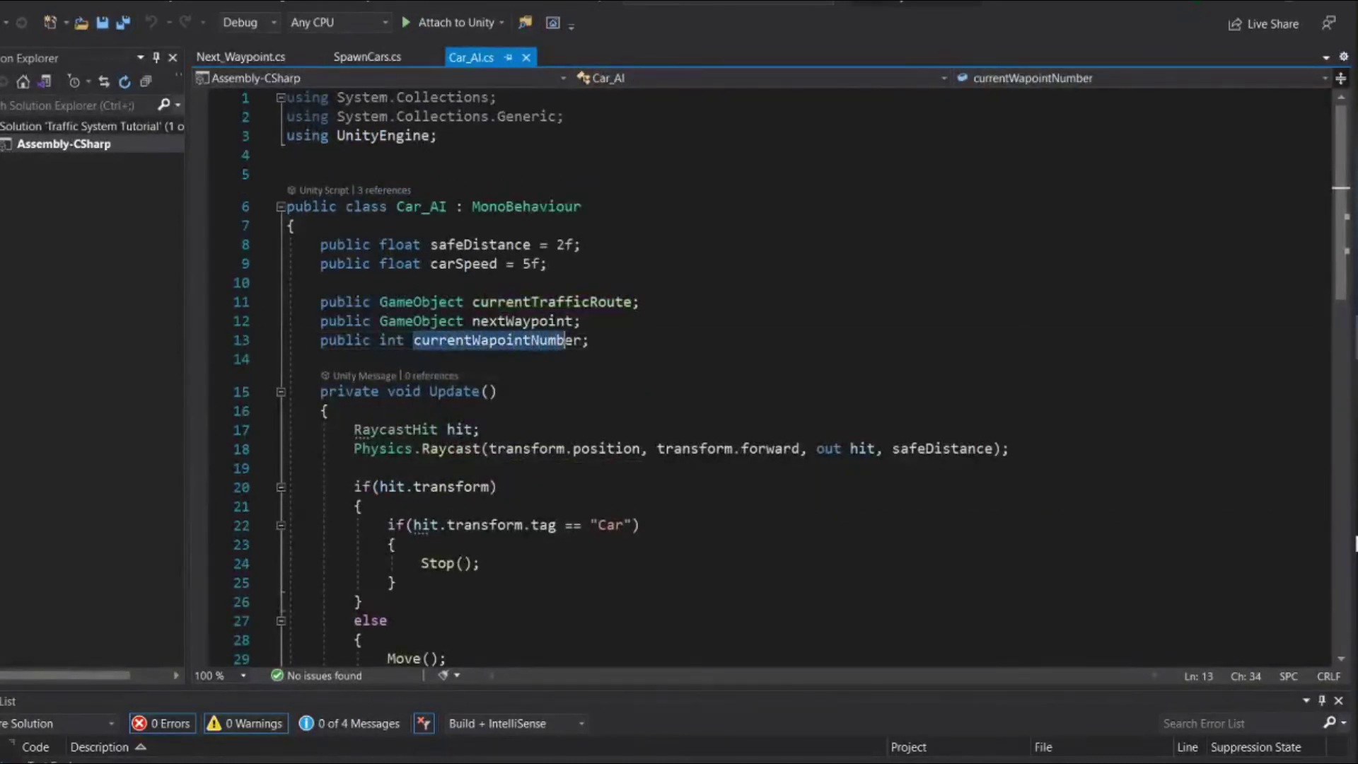
left_click(367, 57)
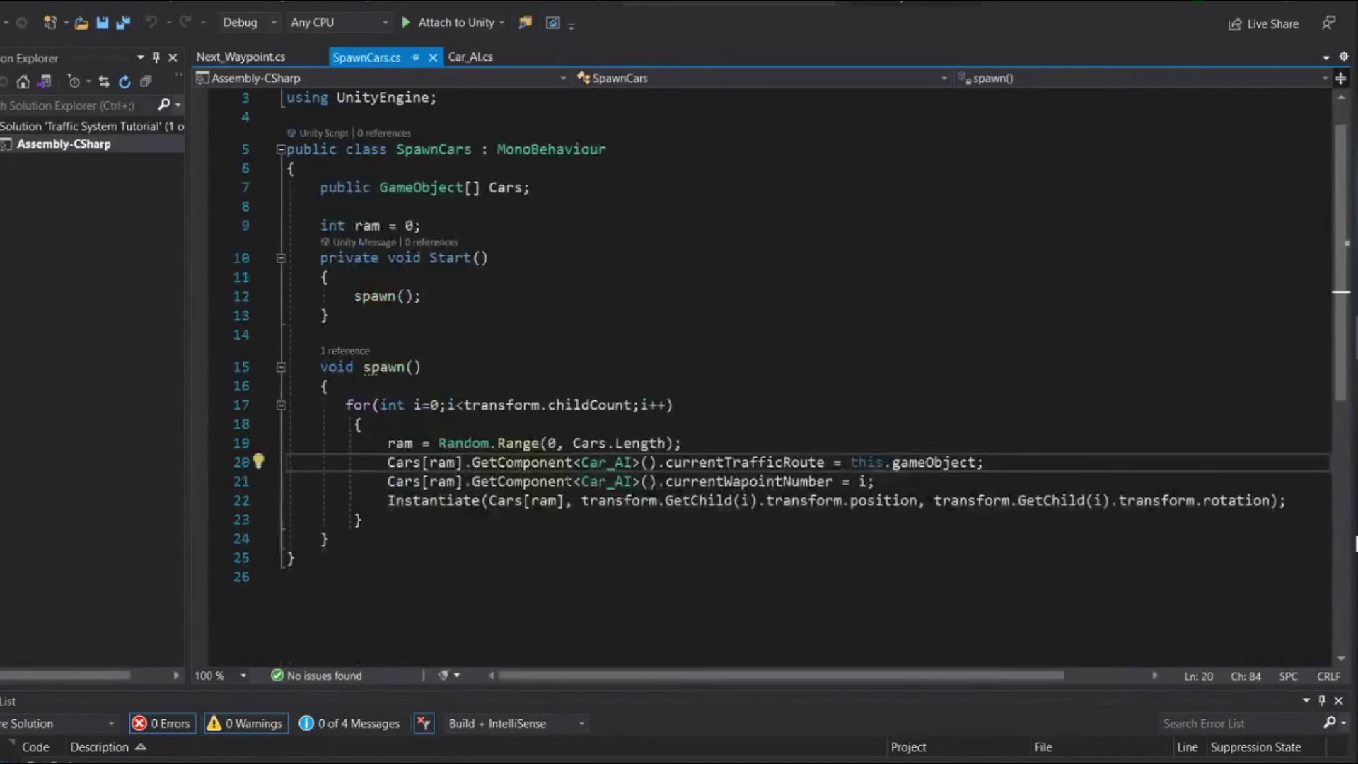
left_click(471, 56)
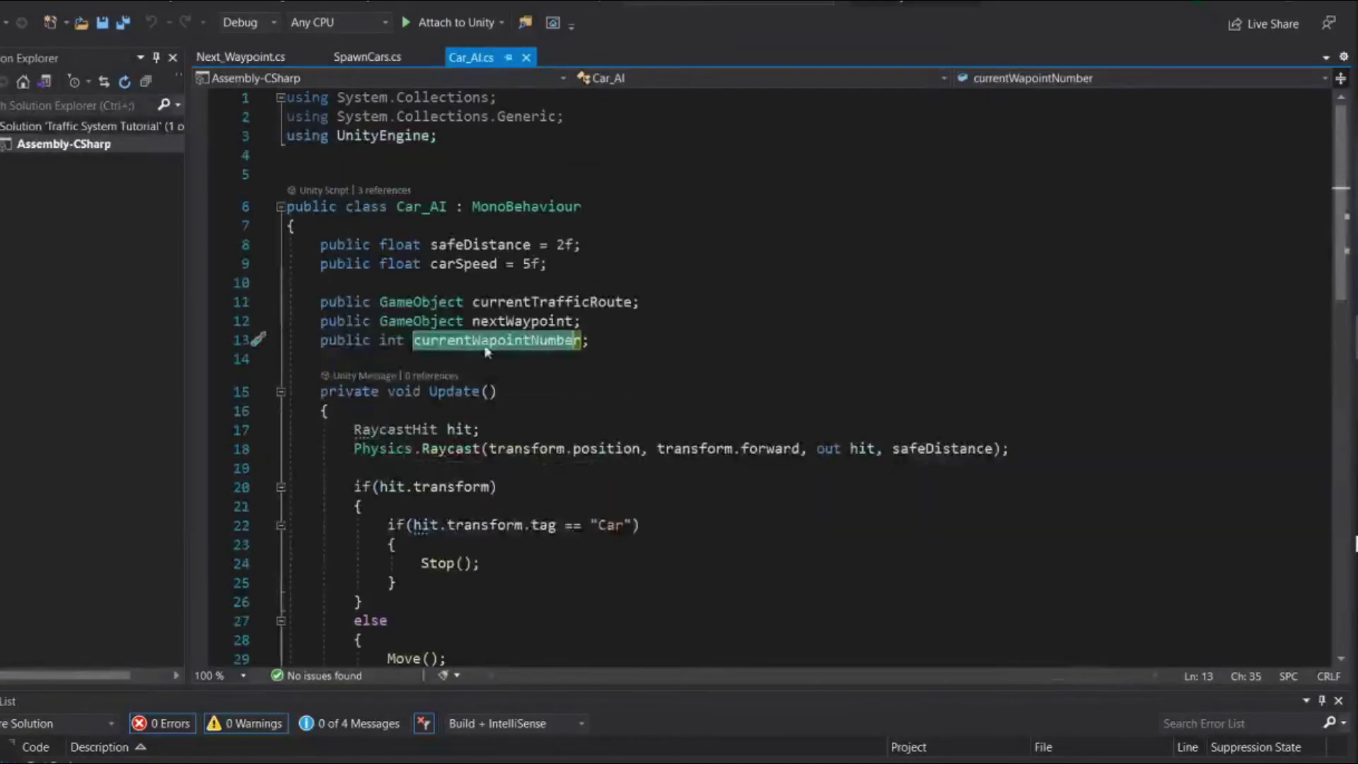
left_click_drag(473, 321, 565, 321)
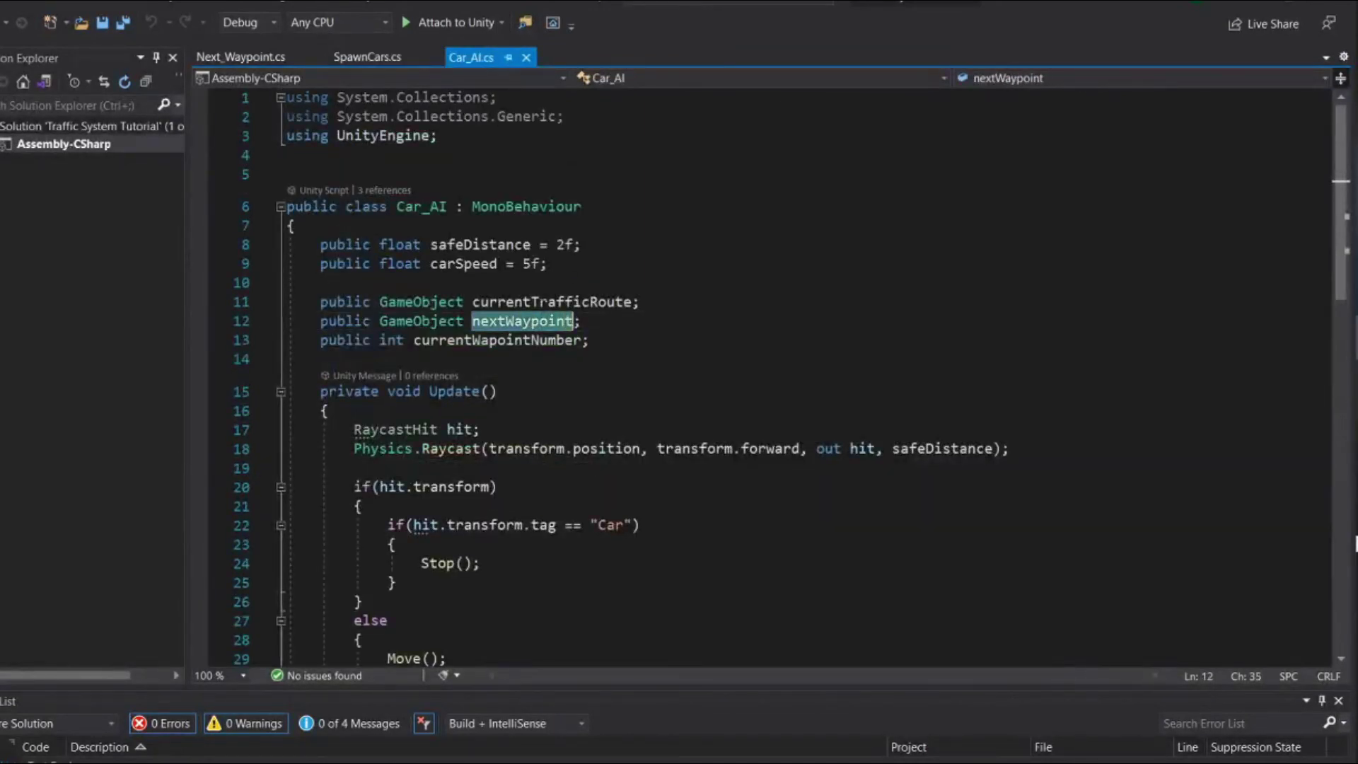
left_click(241, 57)
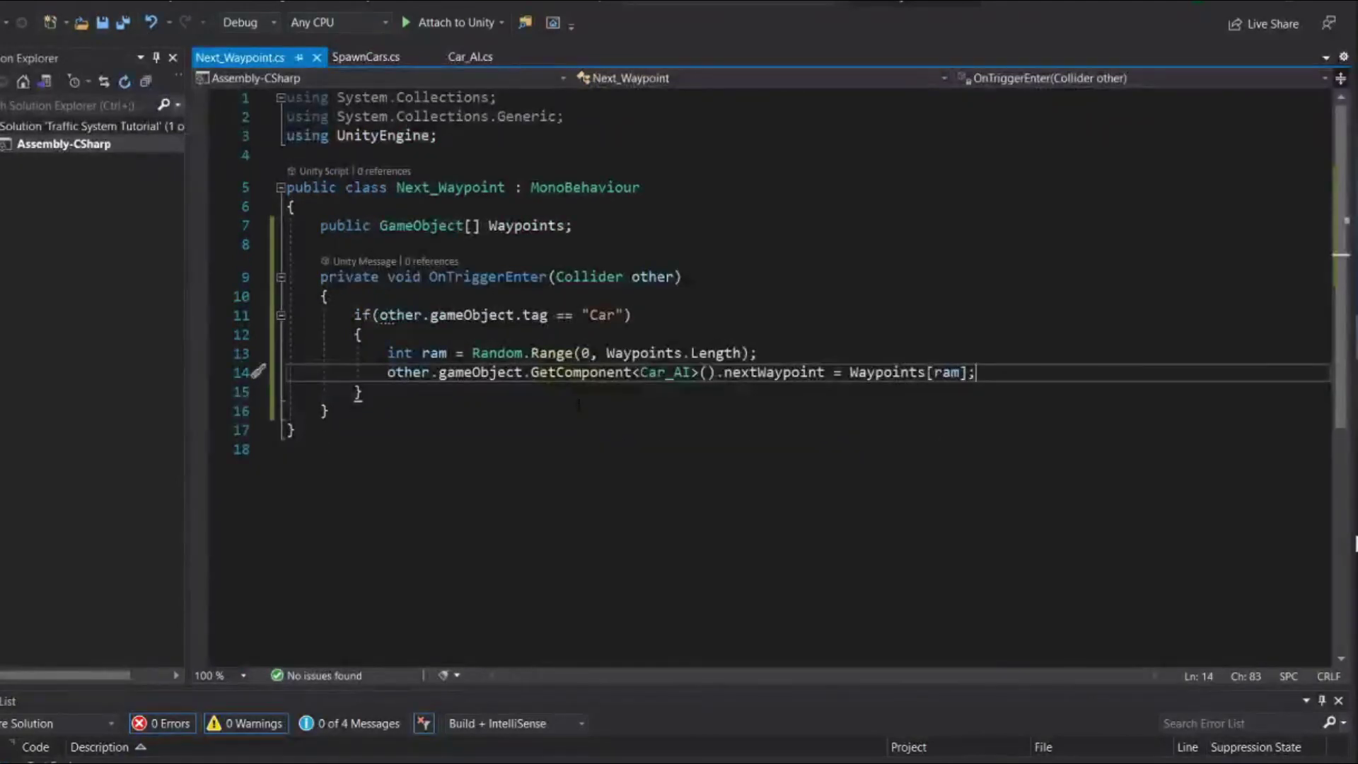
left_click(455, 58)
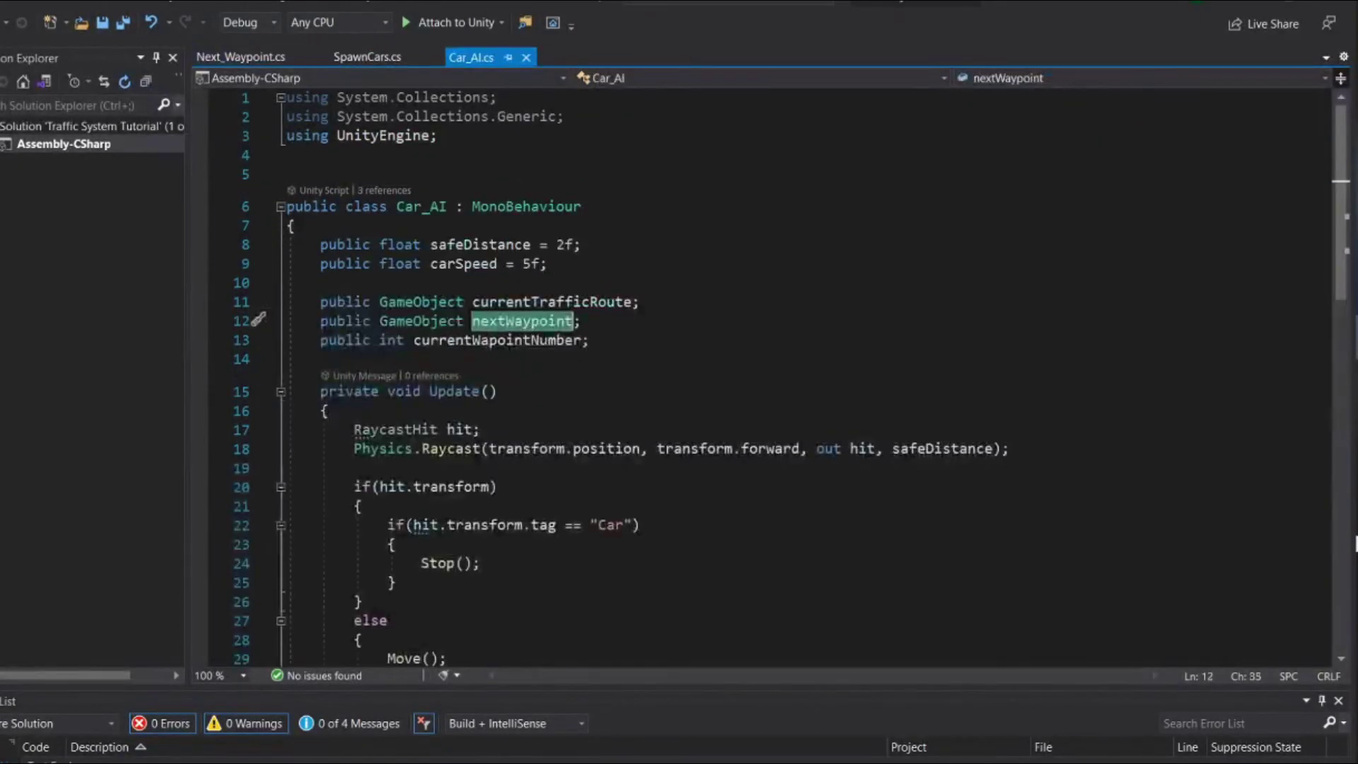
left_click(580, 320)
Review Car_AI's three route-related field declarations, then return to the Unity editor
scroll(771, 375, "down", 3)
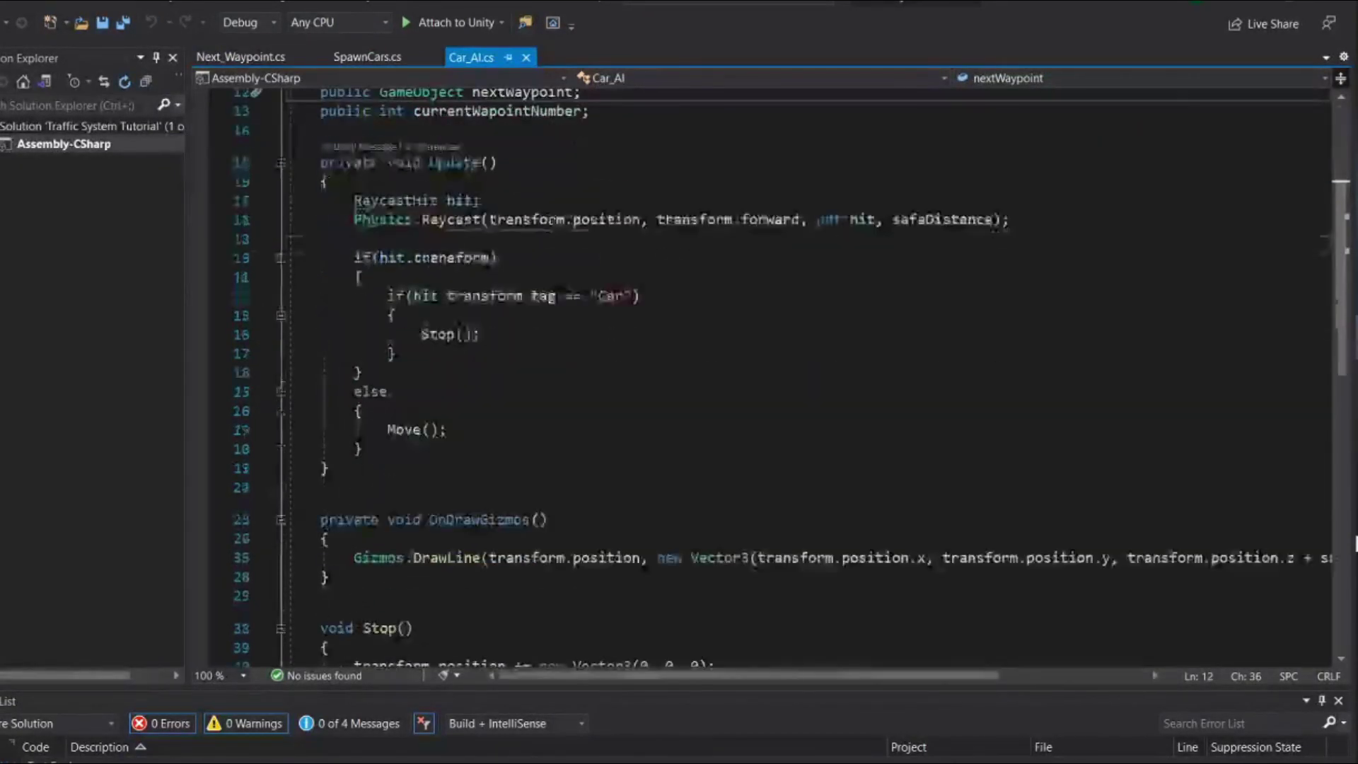
scroll(771, 375, "down", 3)
scroll(771, 375, "up", 4)
scroll(771, 375, "down", 4)
scroll(707, 375, "up", 5)
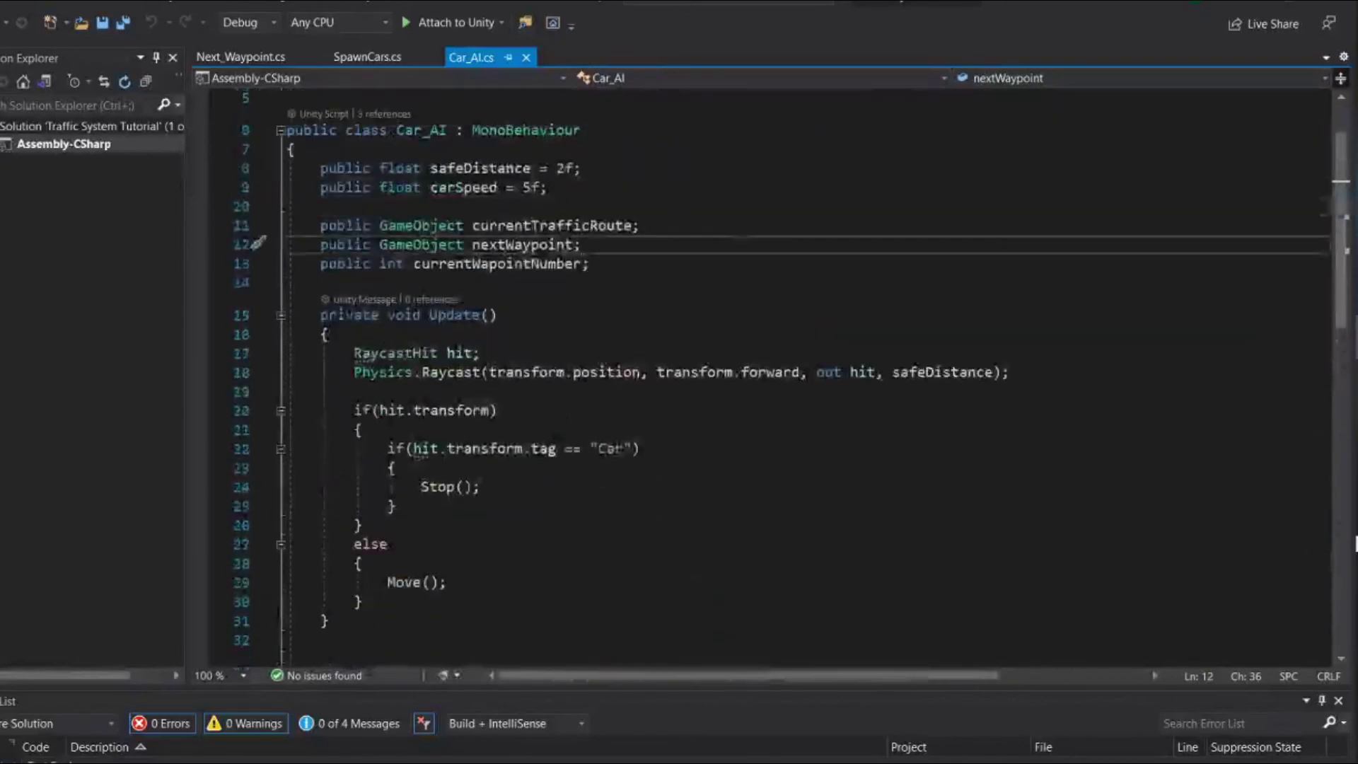
left_click_drag(473, 225, 559, 282)
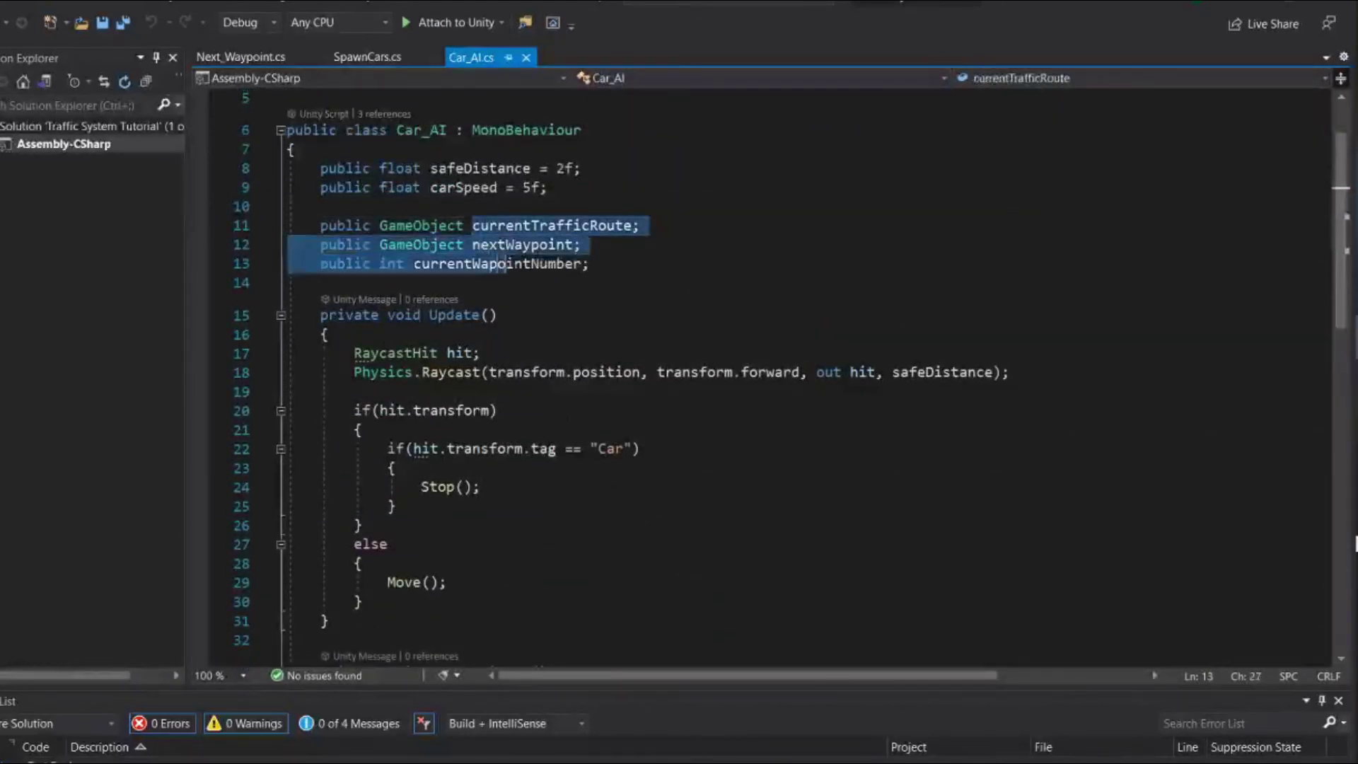
left_click(559, 283)
scroll(559, 283, "down", 10)
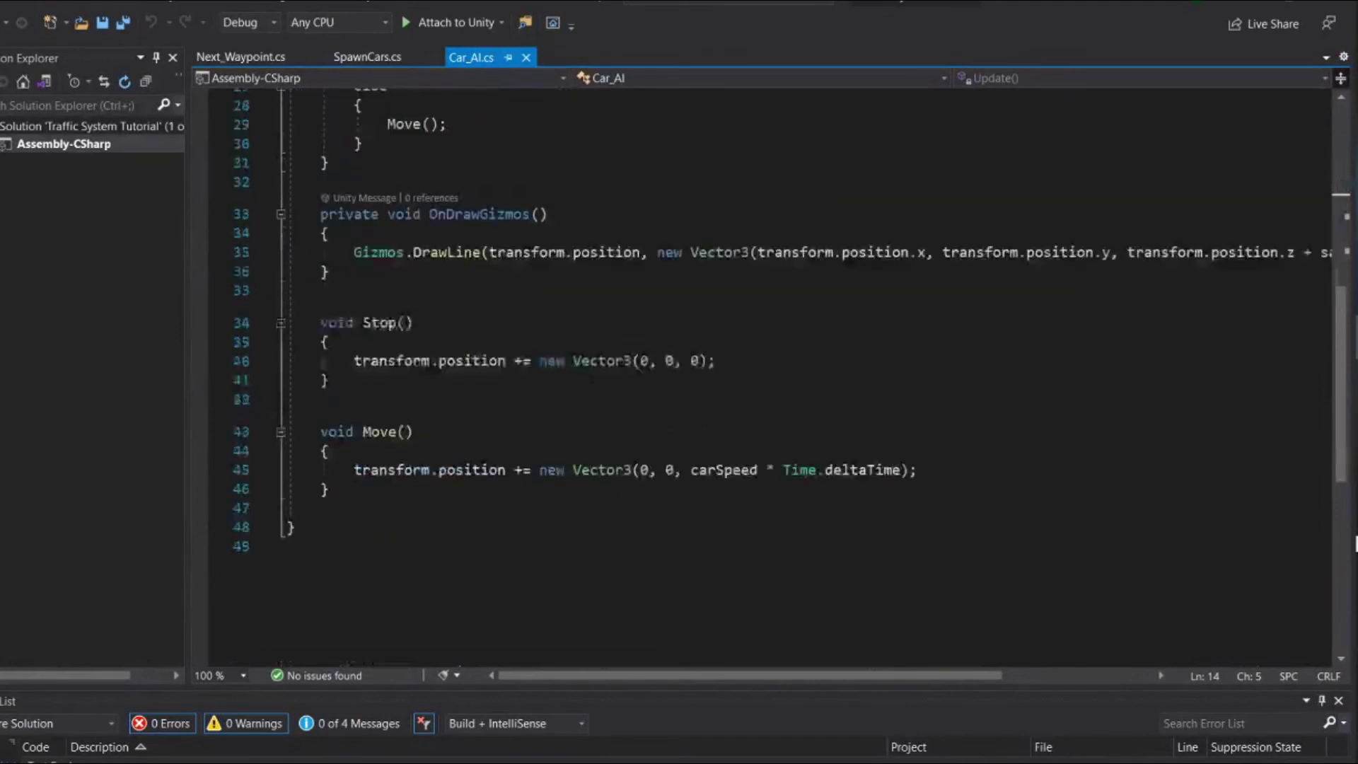
scroll(558, 283, "up", 3)
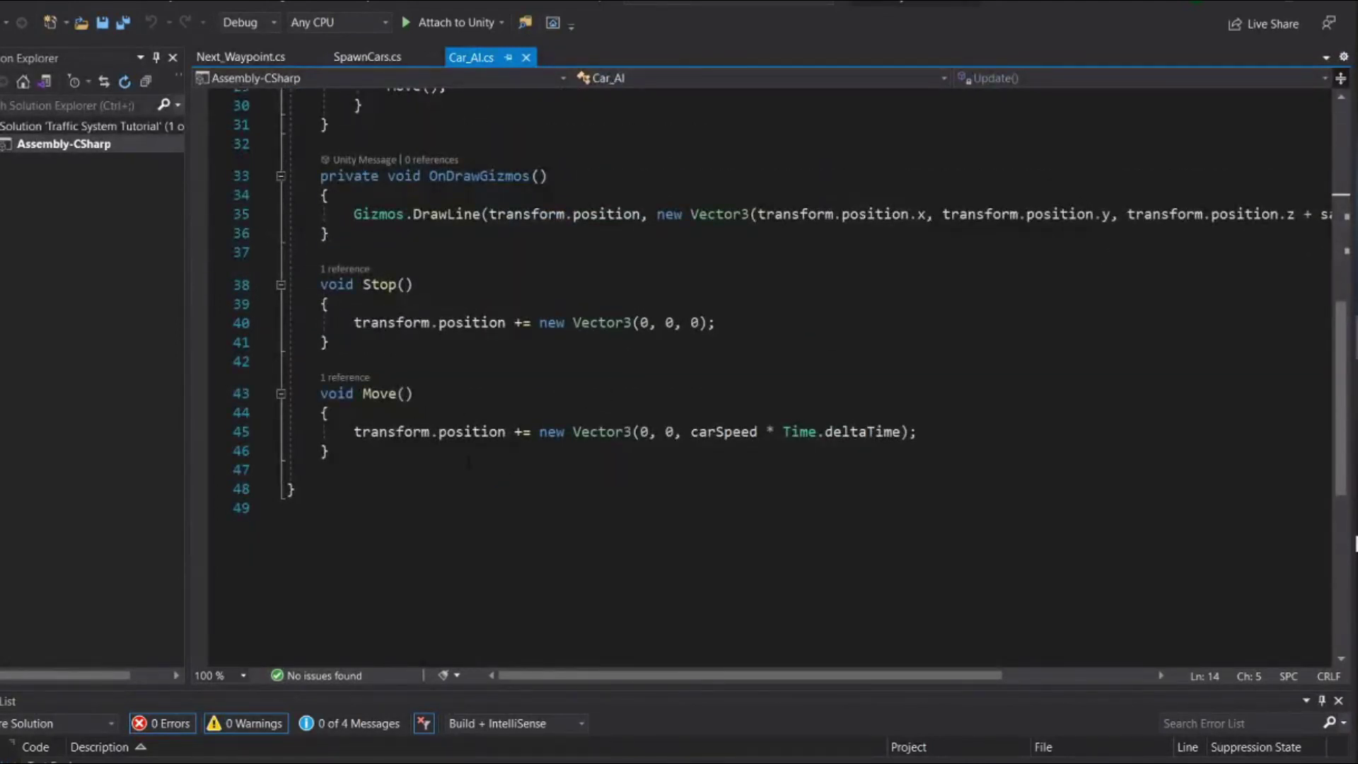
key("alt+Tab")
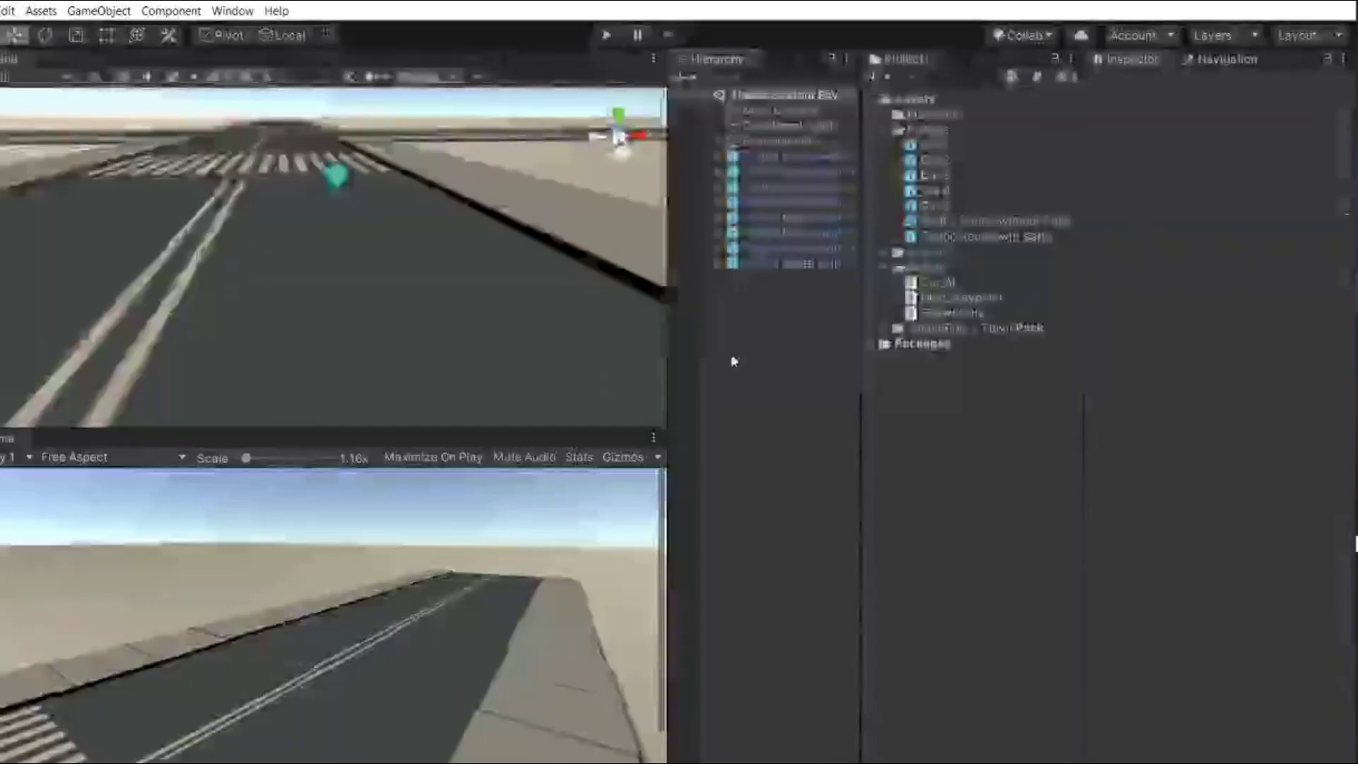
Attach Next_Waypoint to the first route's Waypoint 1 and review Traffic Route(with Cars) overrides
left_click(716, 157)
left_click(770, 171)
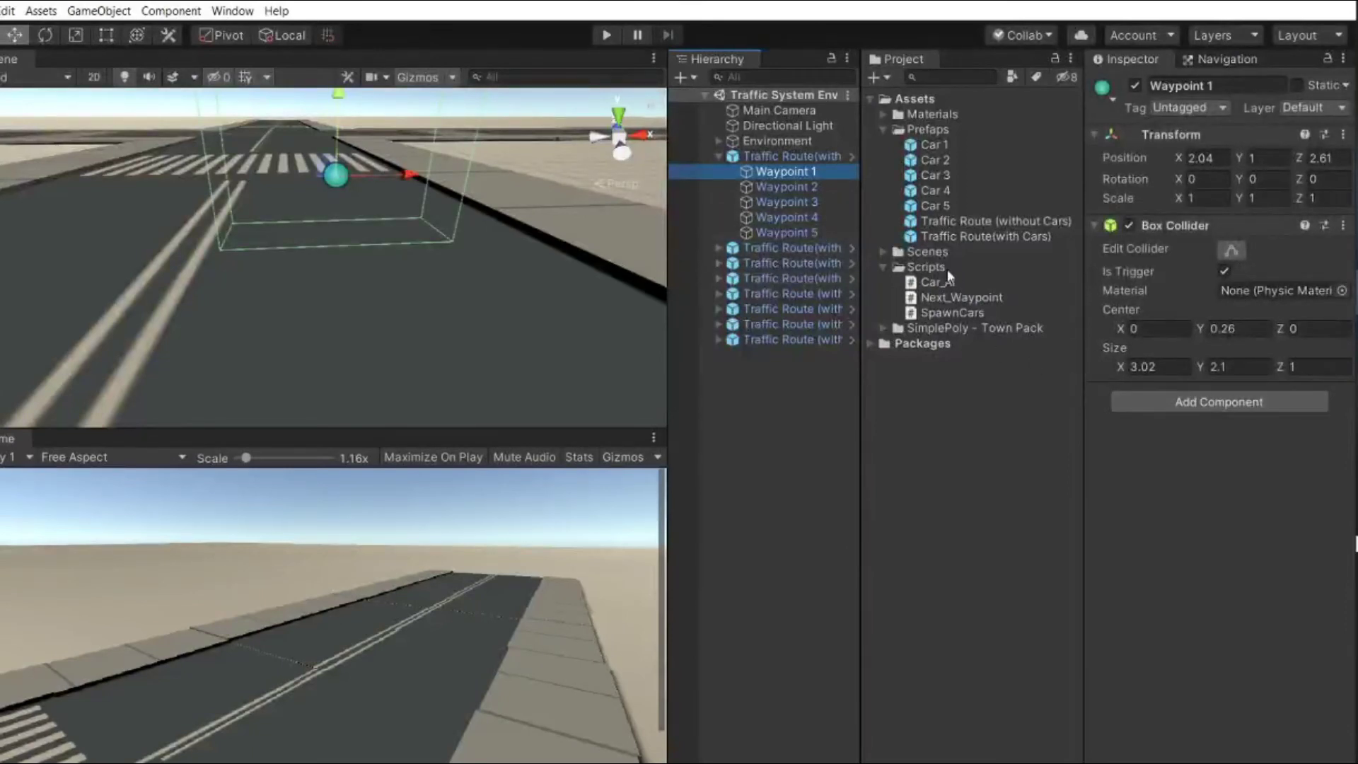
left_click(937, 300)
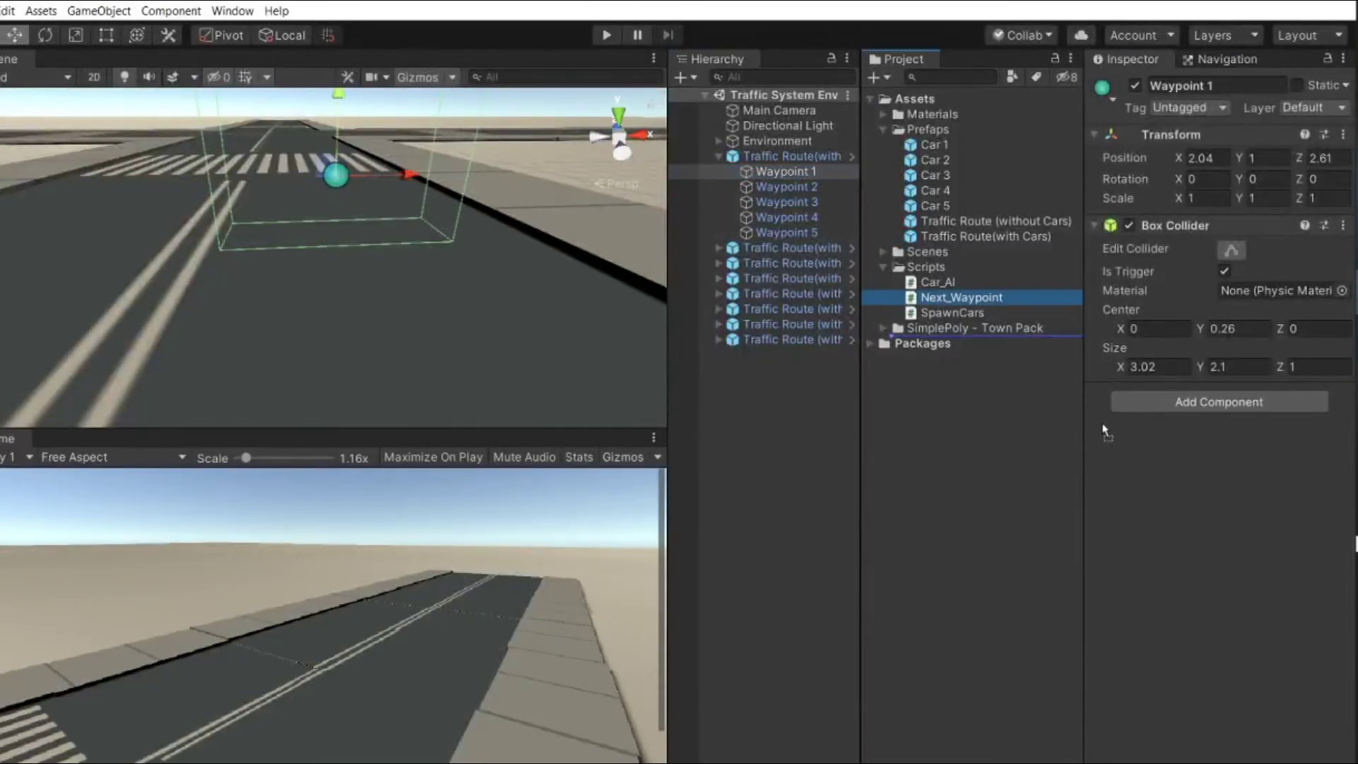
left_click_drag(1105, 432, 1170, 450)
left_click(1339, 108)
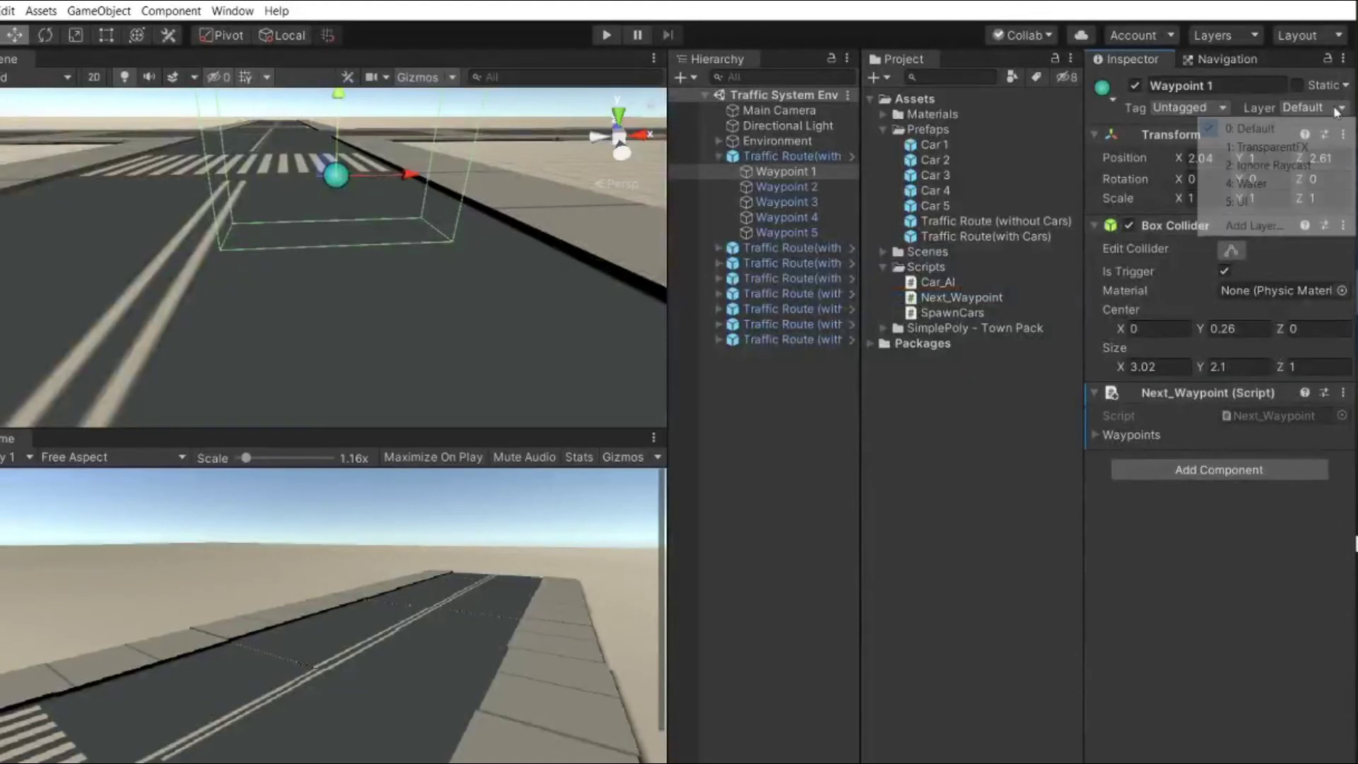
left_click(840, 464)
left_click(791, 157)
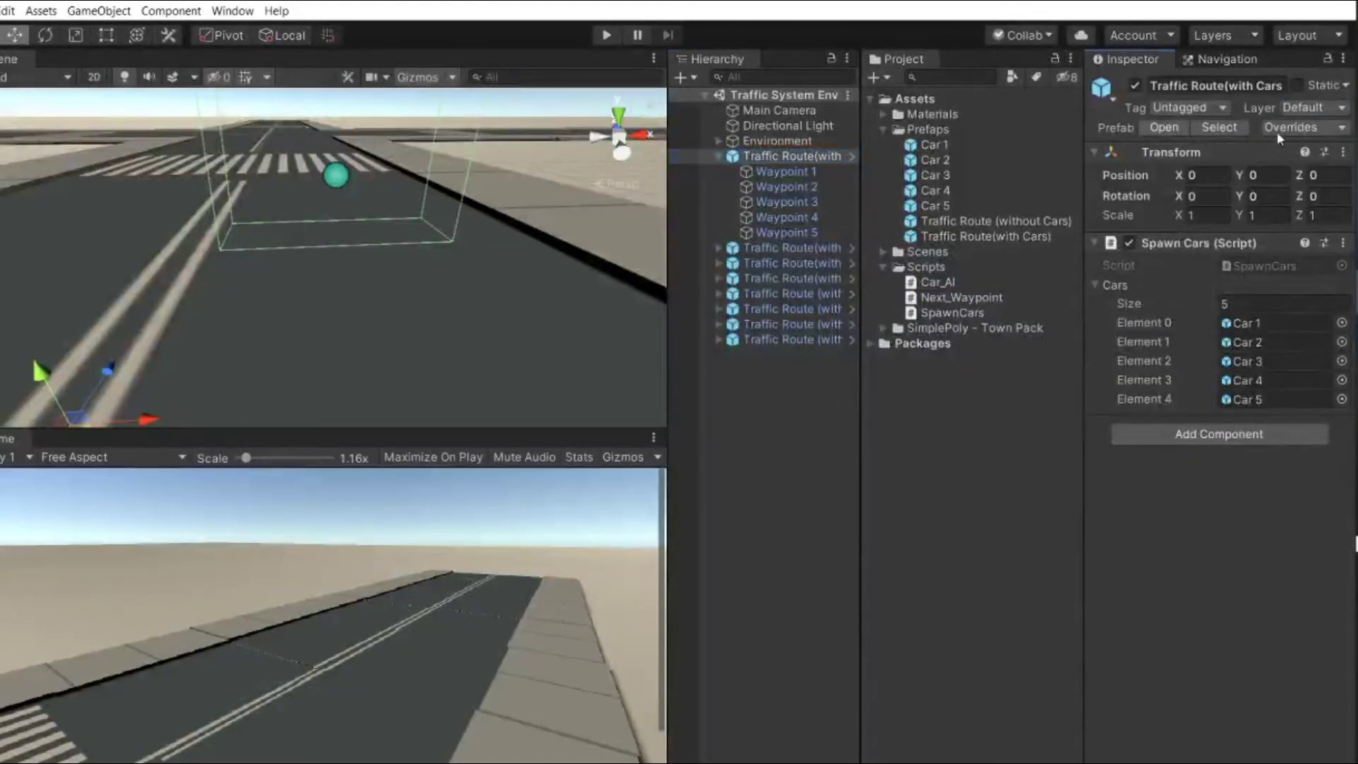
left_click(1277, 132)
left_click(952, 452)
Remove a Next_Waypoint component misplaced on the Traffic Route (without Cars) root
left_click(718, 156)
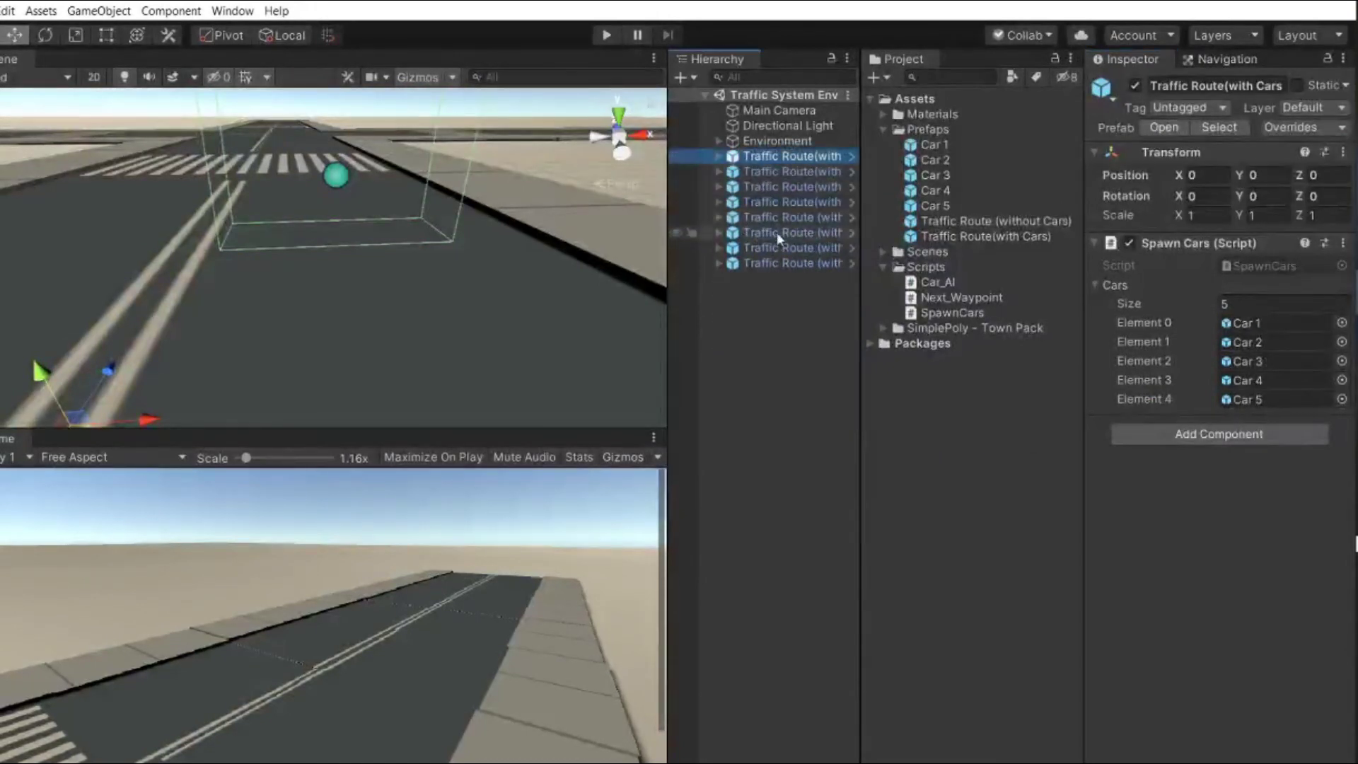
left_click(785, 217)
left_click(720, 218)
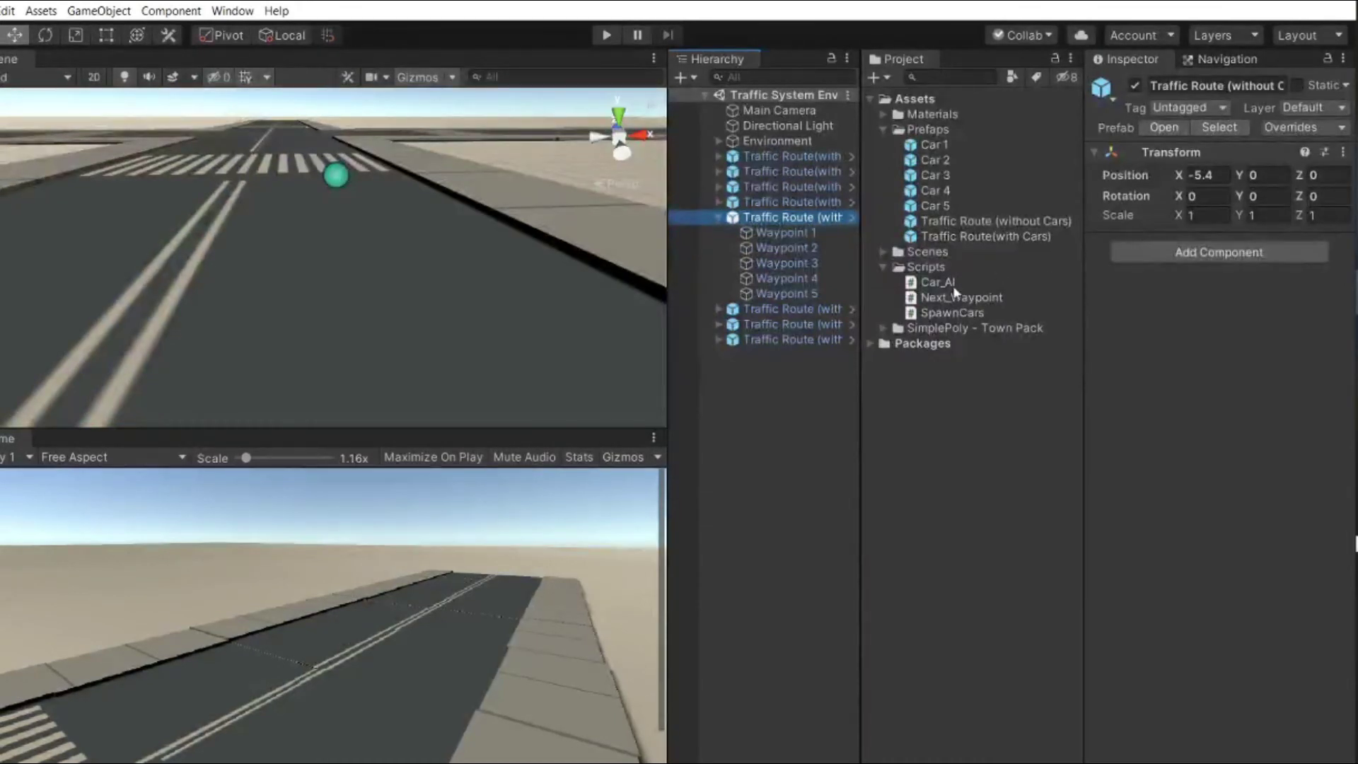
left_click_drag(955, 300, 1232, 300)
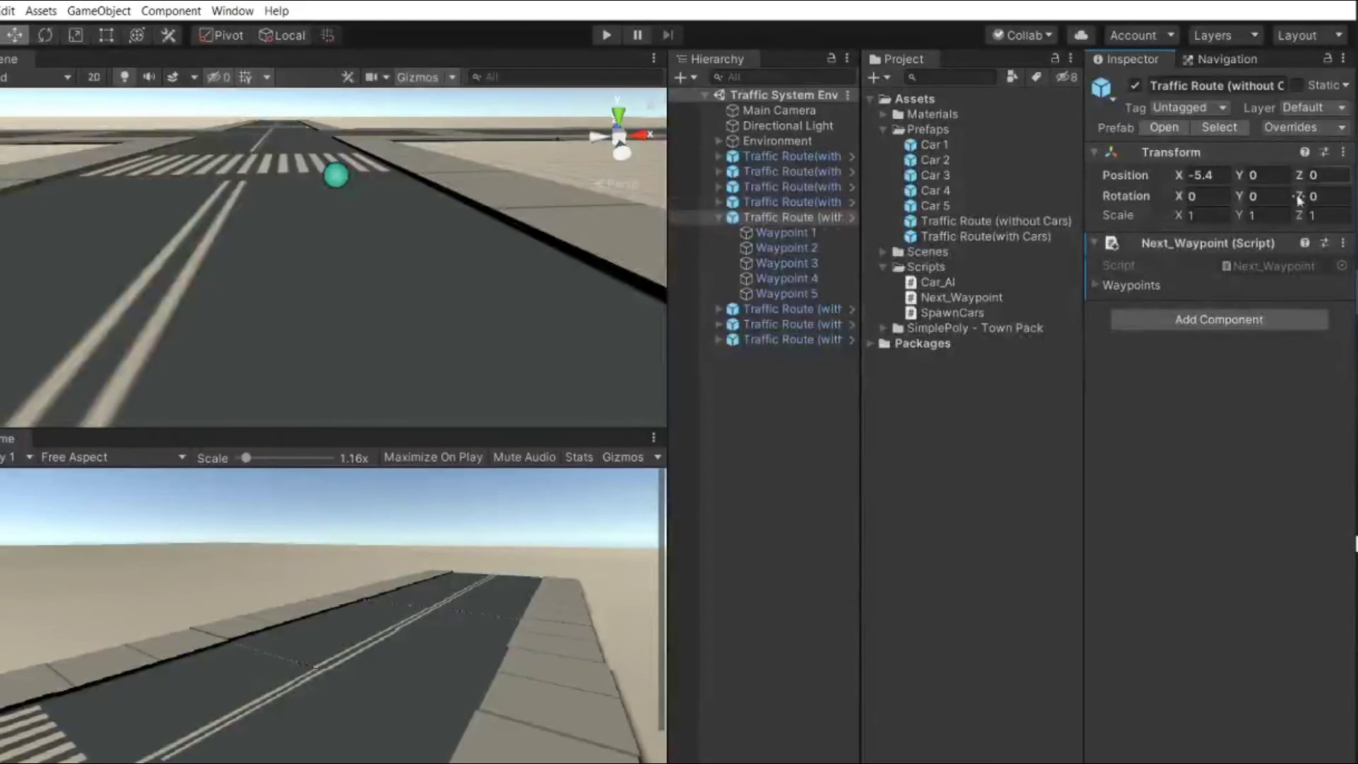
left_click(1344, 243)
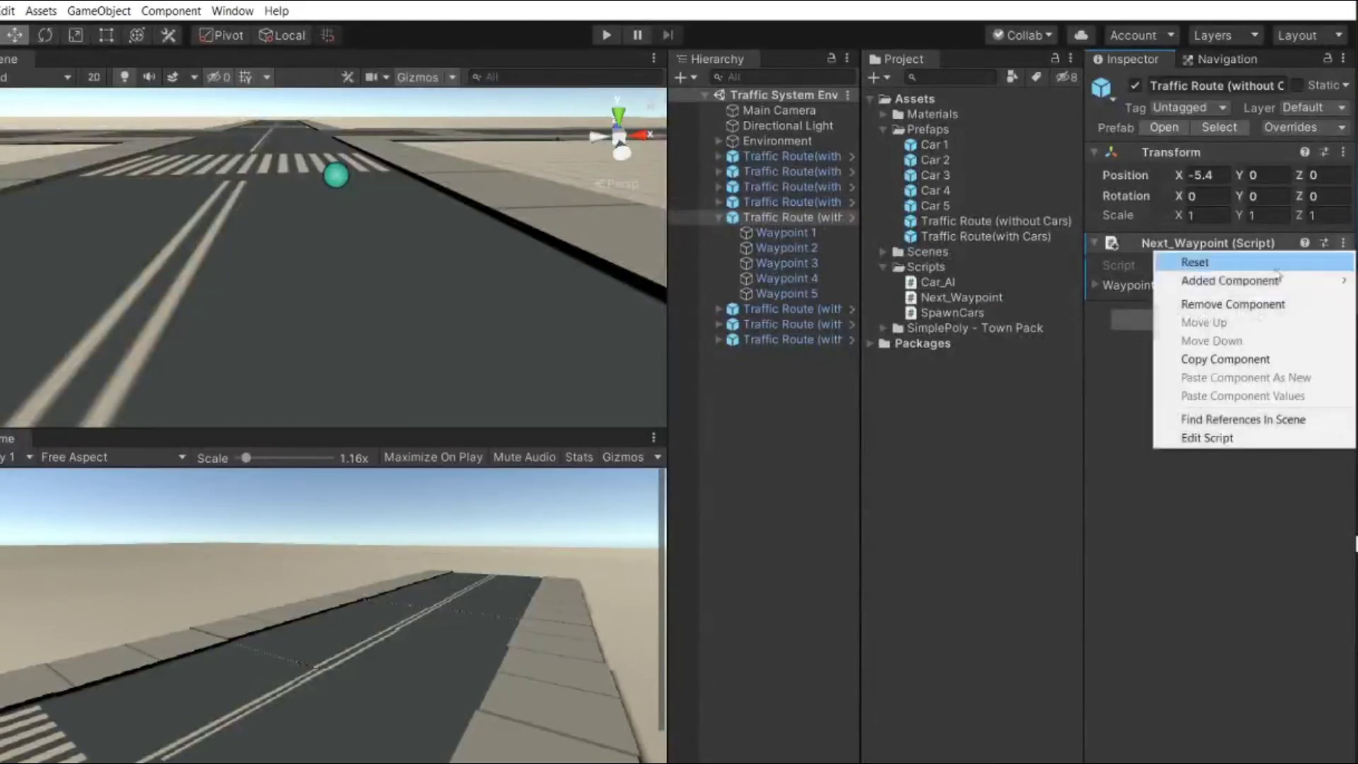
left_click(1233, 305)
Add Car_AI to that route's Waypoint 1, apply all overrides, and select its prefab asset
left_click(808, 232)
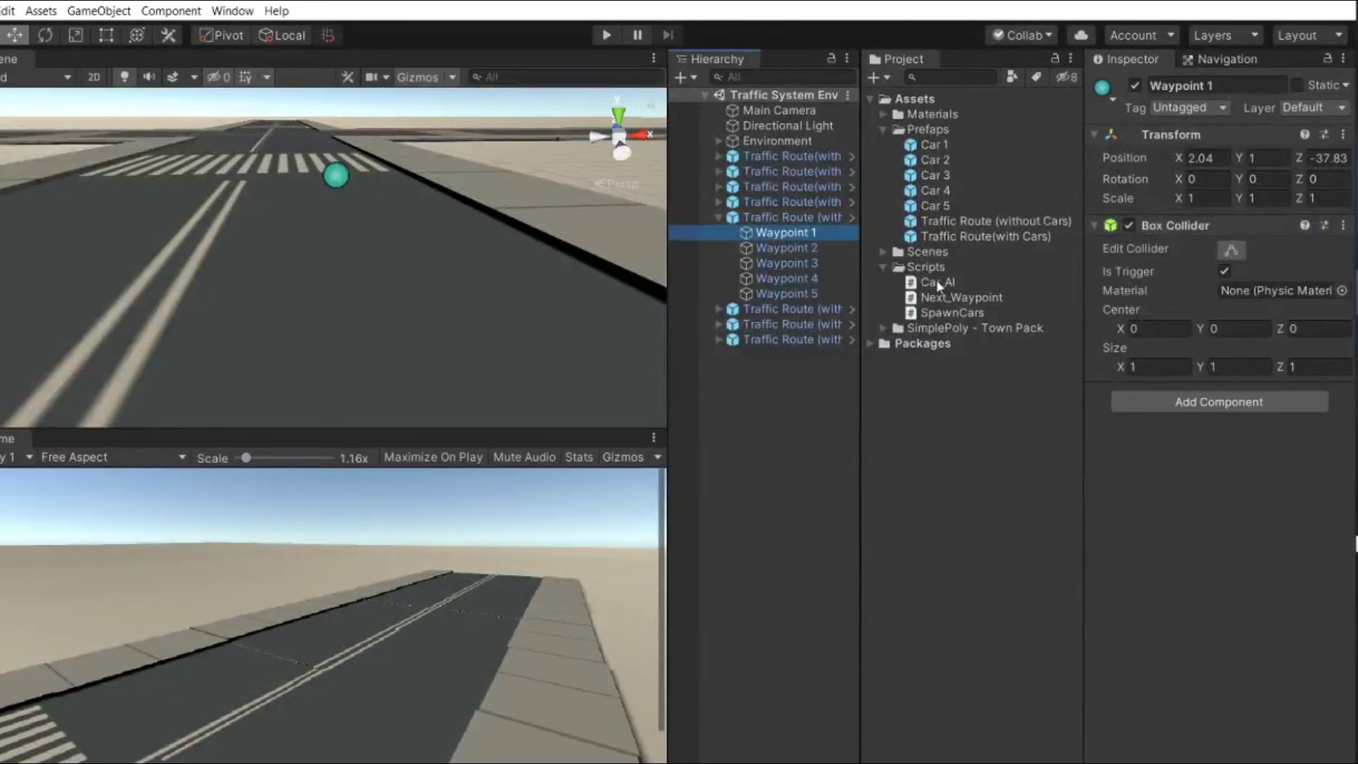
left_click_drag(938, 286, 1217, 453)
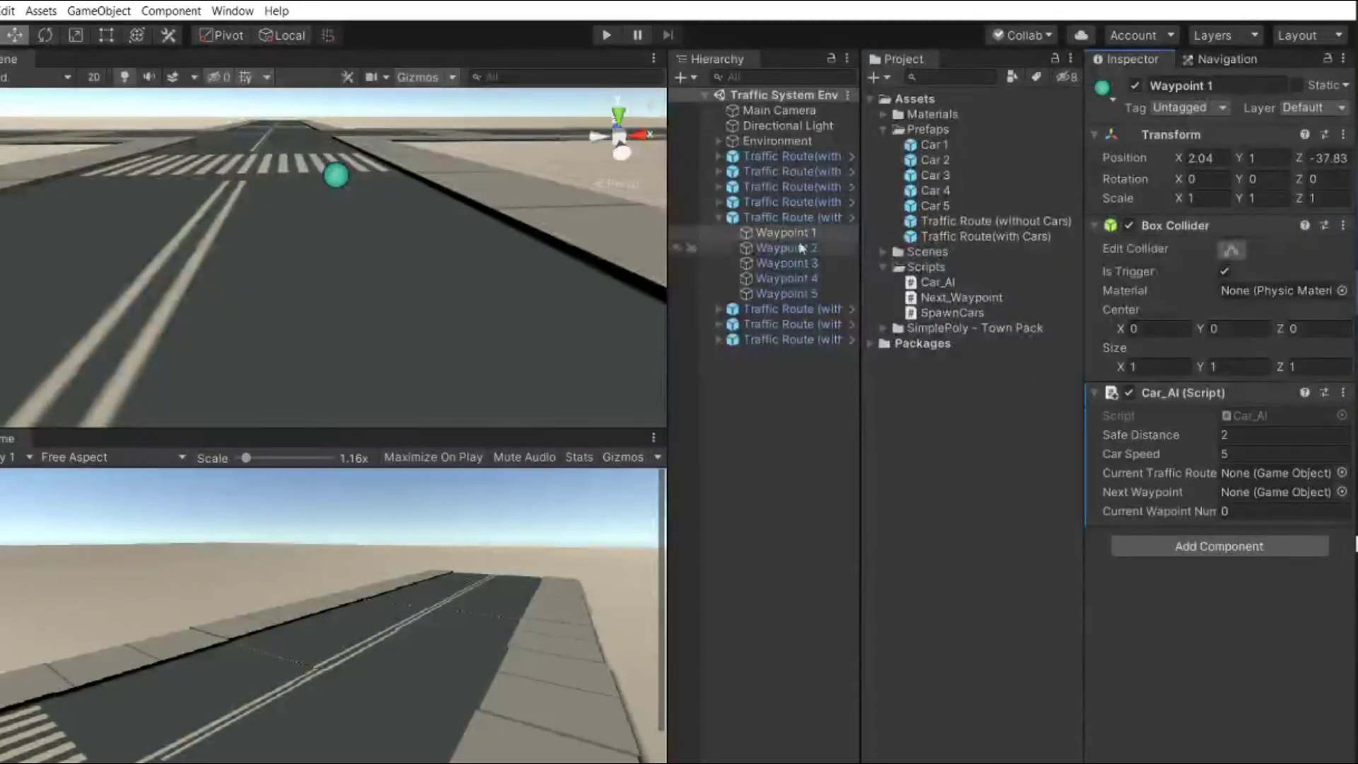
left_click(785, 217)
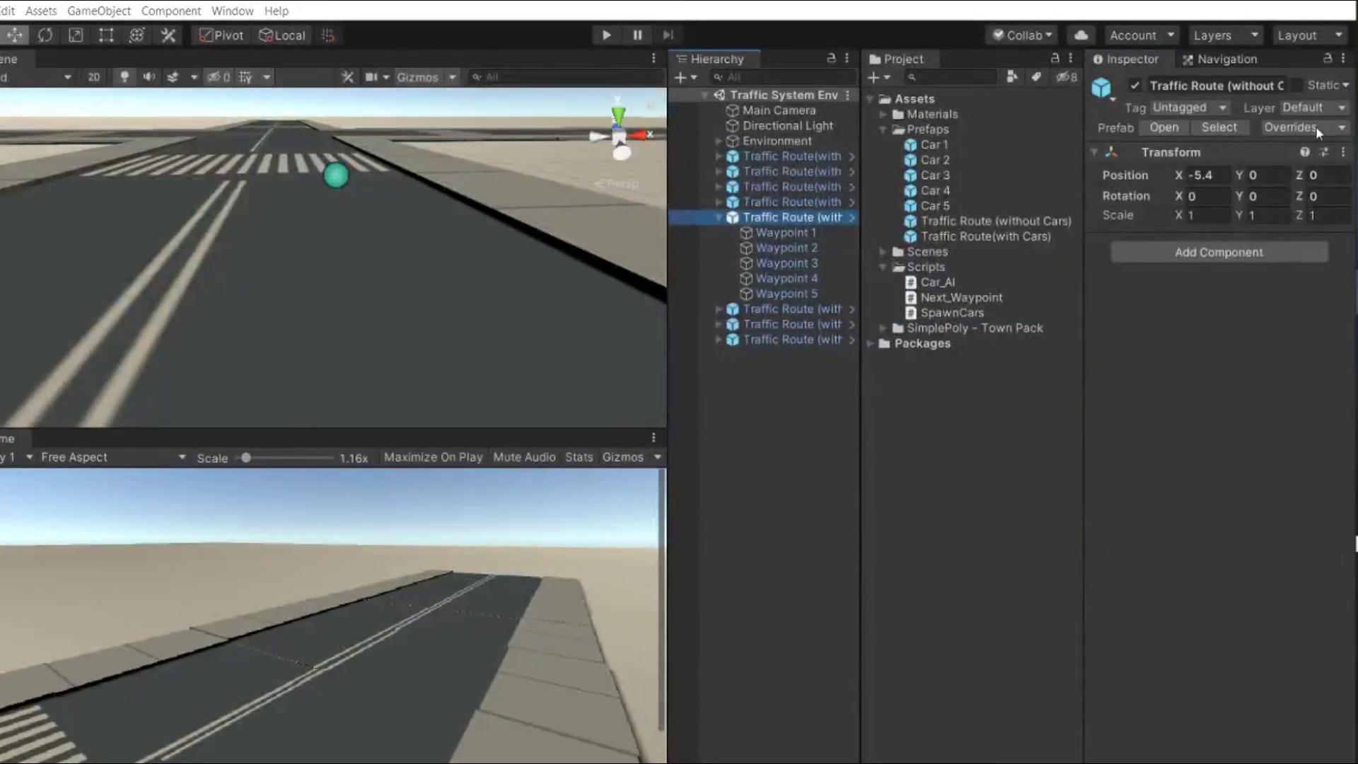
left_click(1316, 126)
left_click(1267, 295)
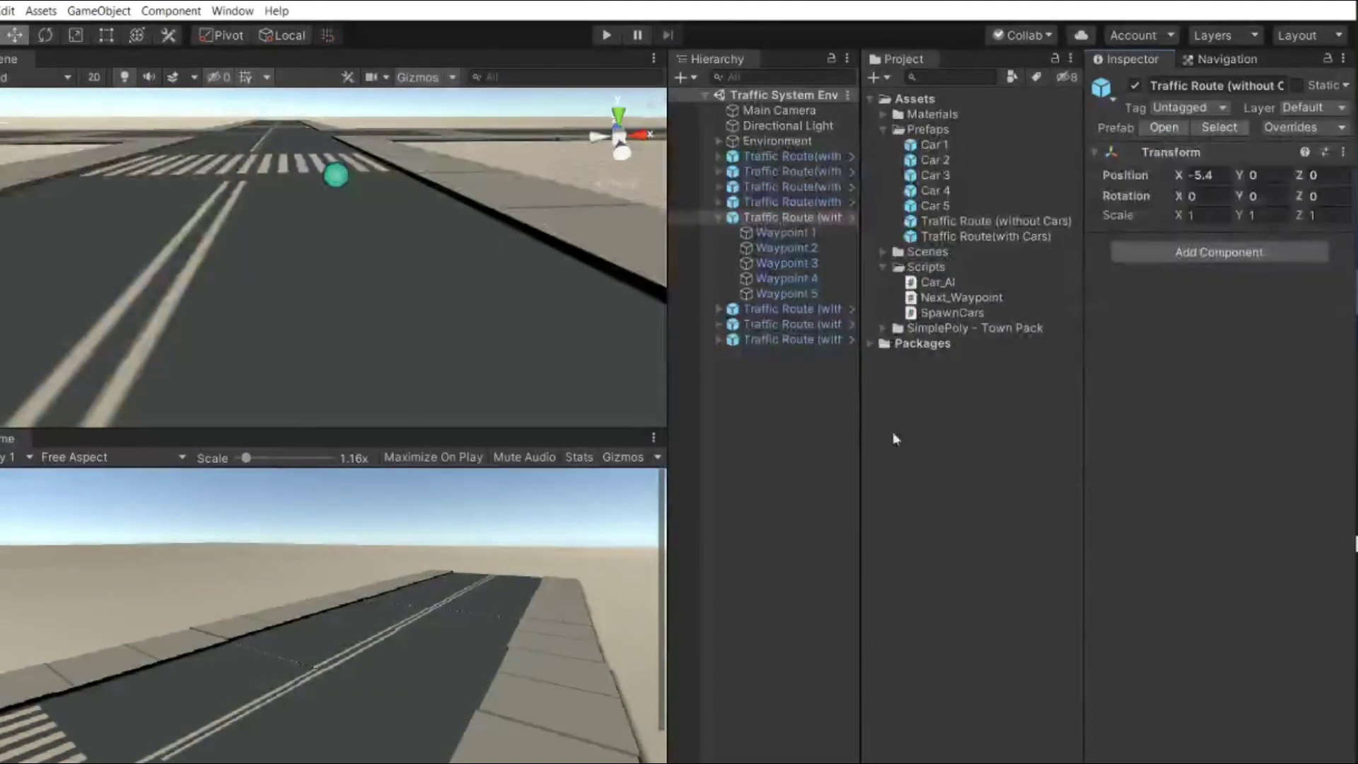
left_click(718, 218)
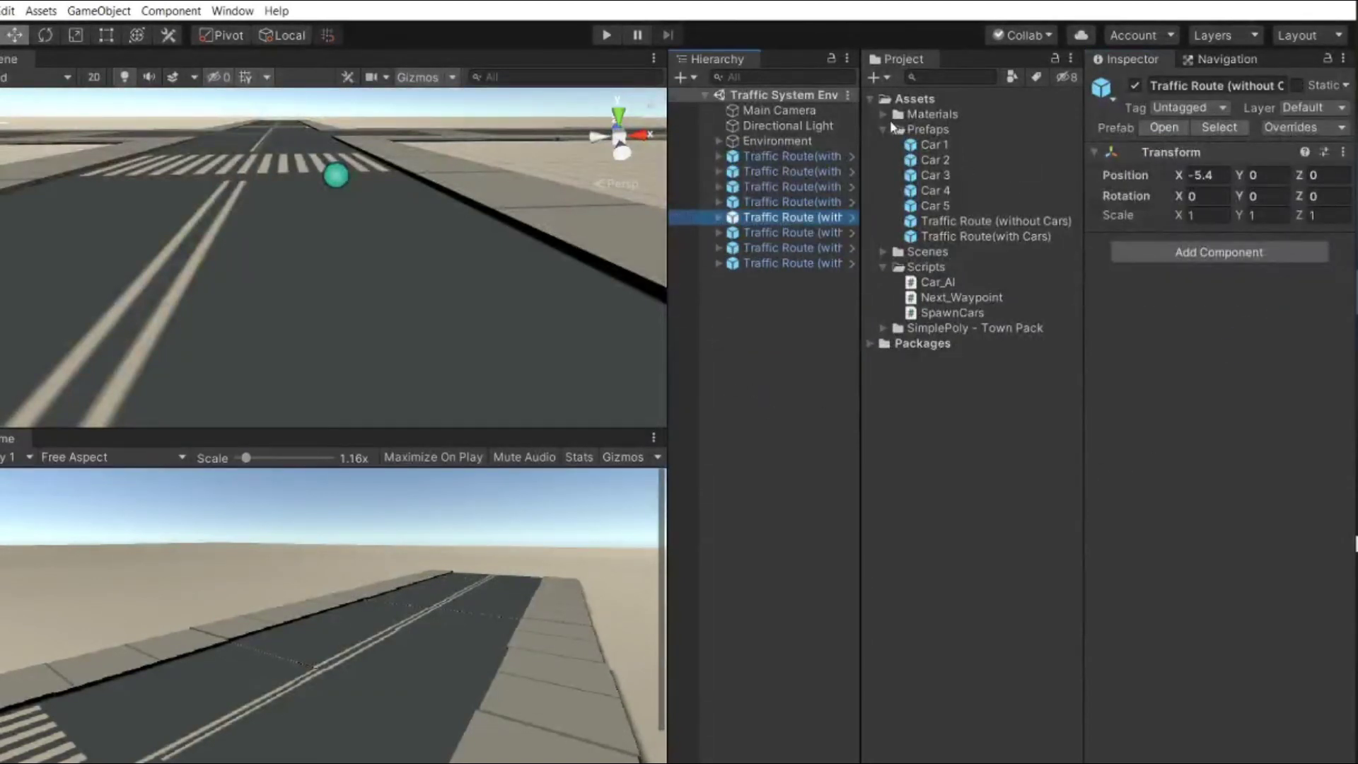
left_click(945, 218)
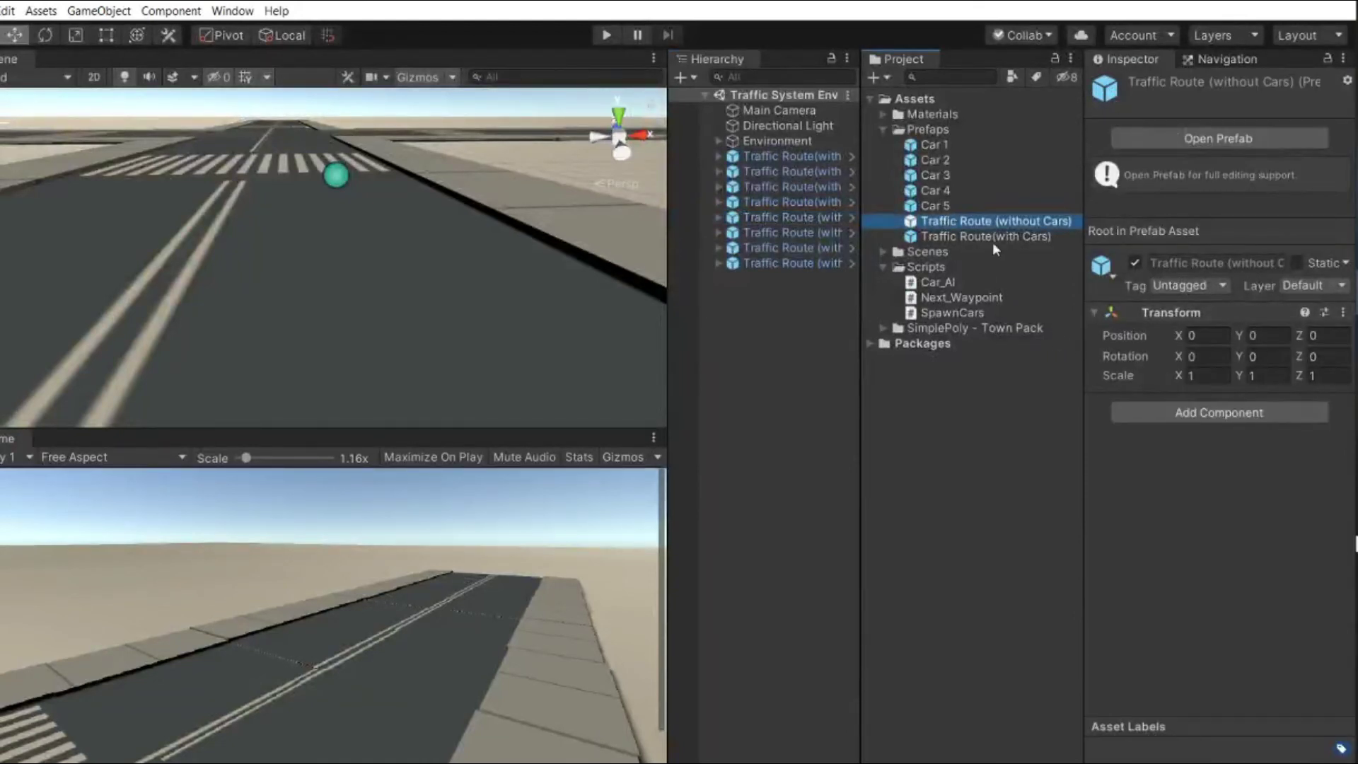
Open the Traffic Route (without Cars) prefab and remove Car_AI from its Waypoint 1
double_click(996, 221)
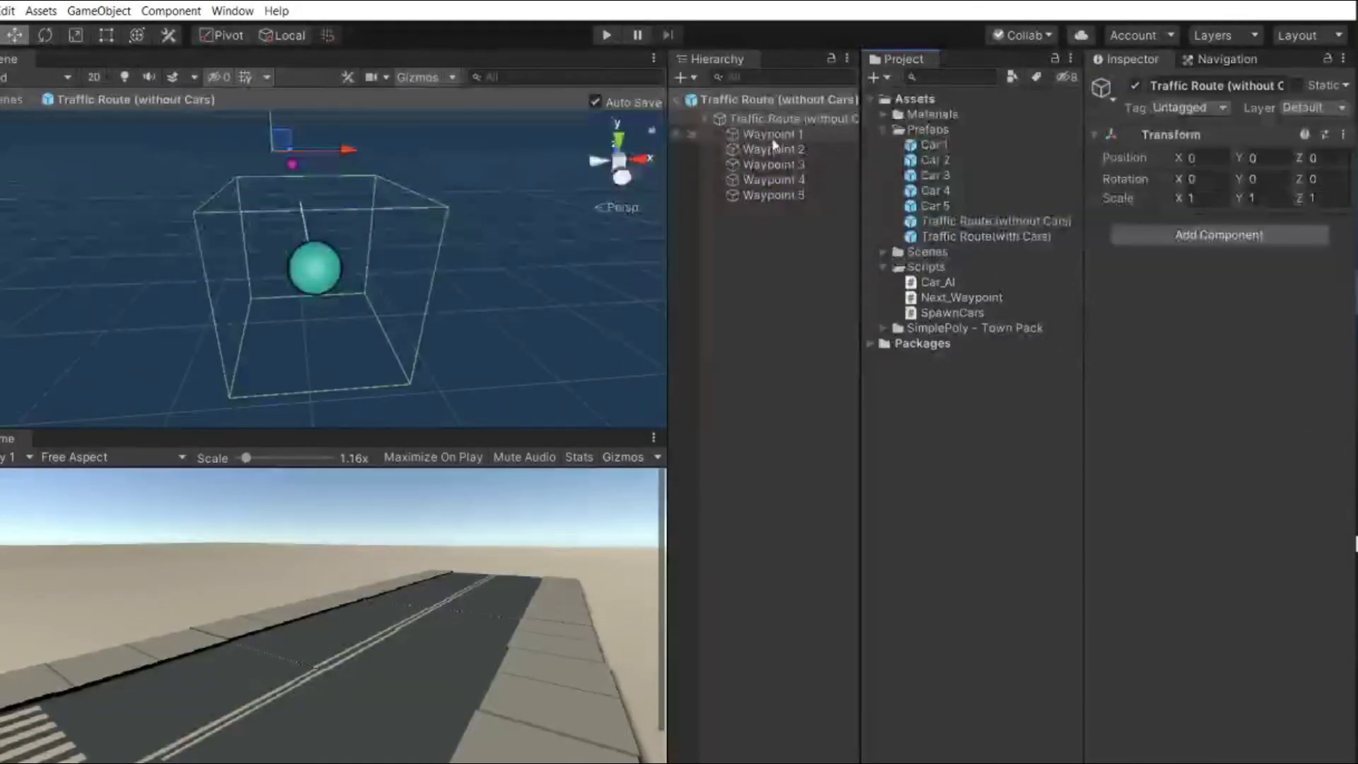
left_click(773, 134)
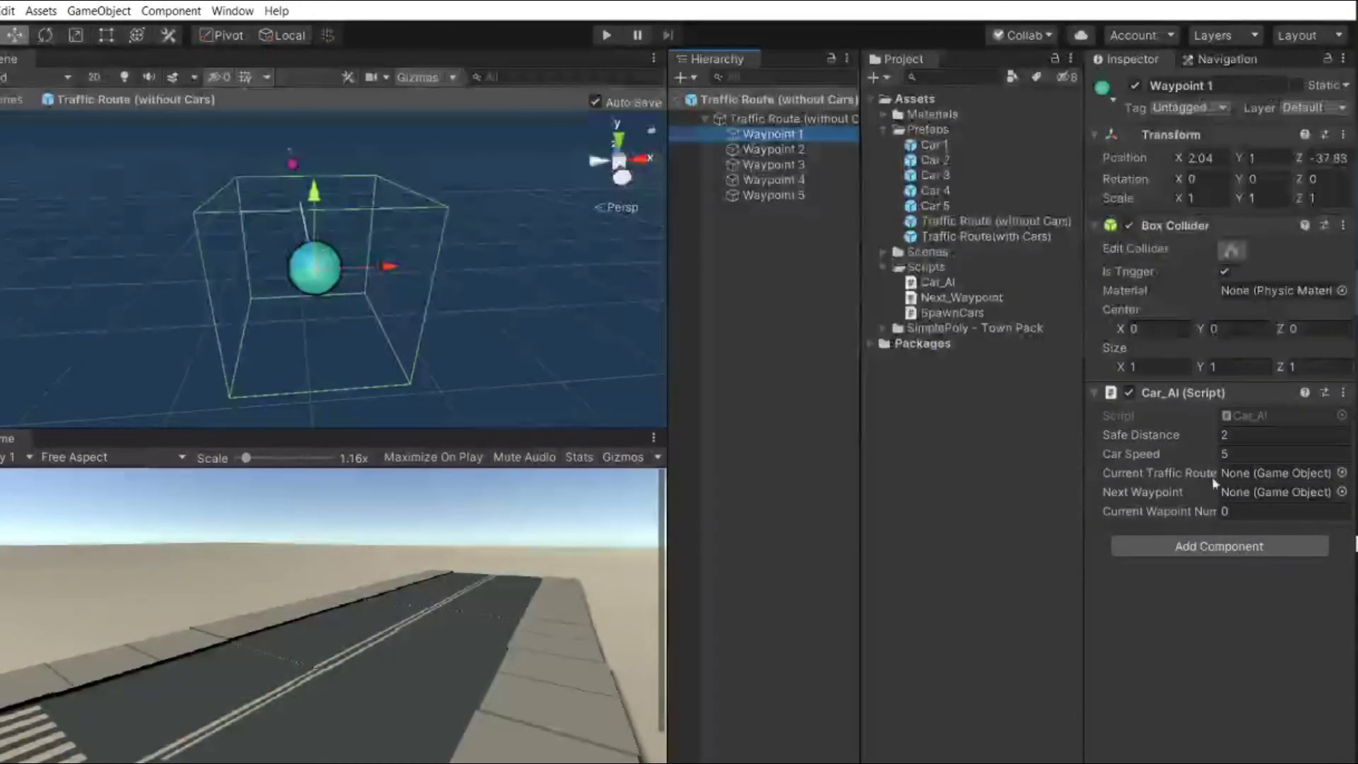
left_click(801, 150)
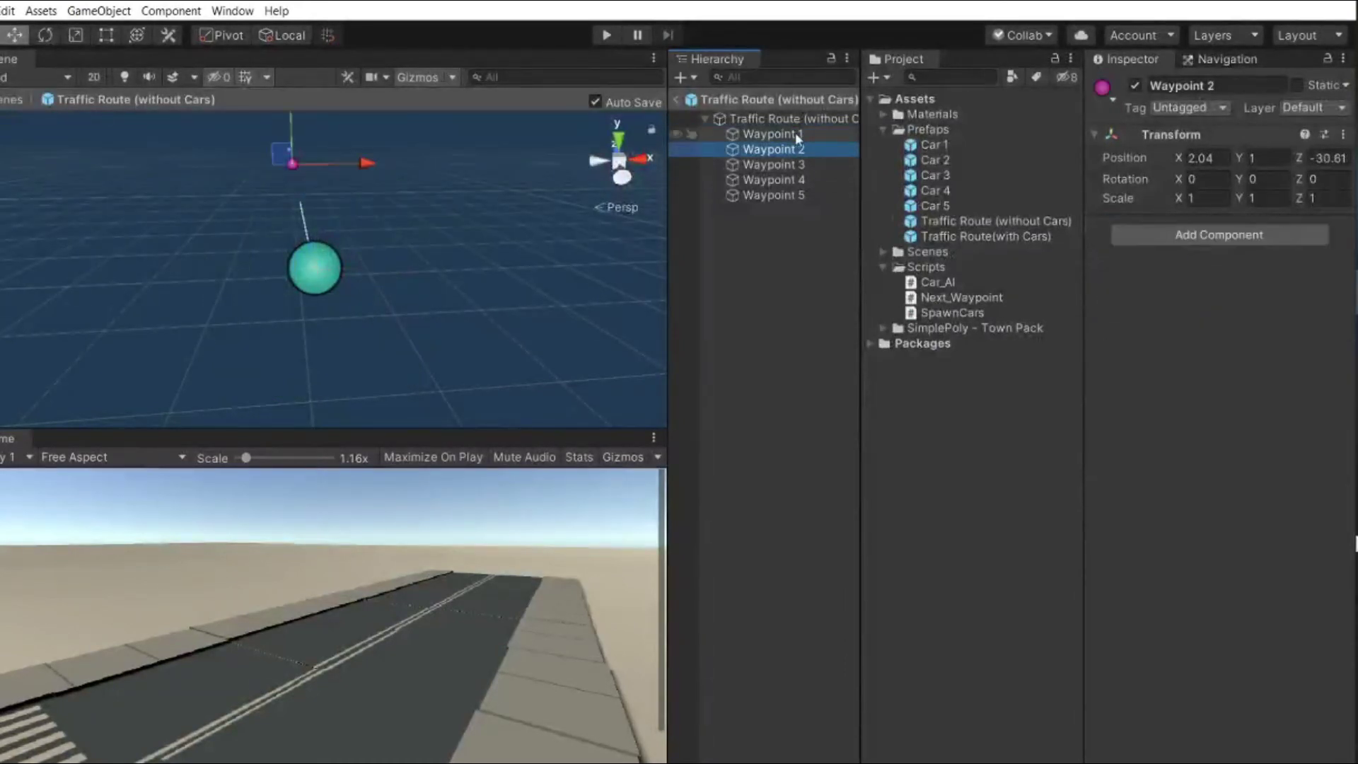
left_click(795, 133)
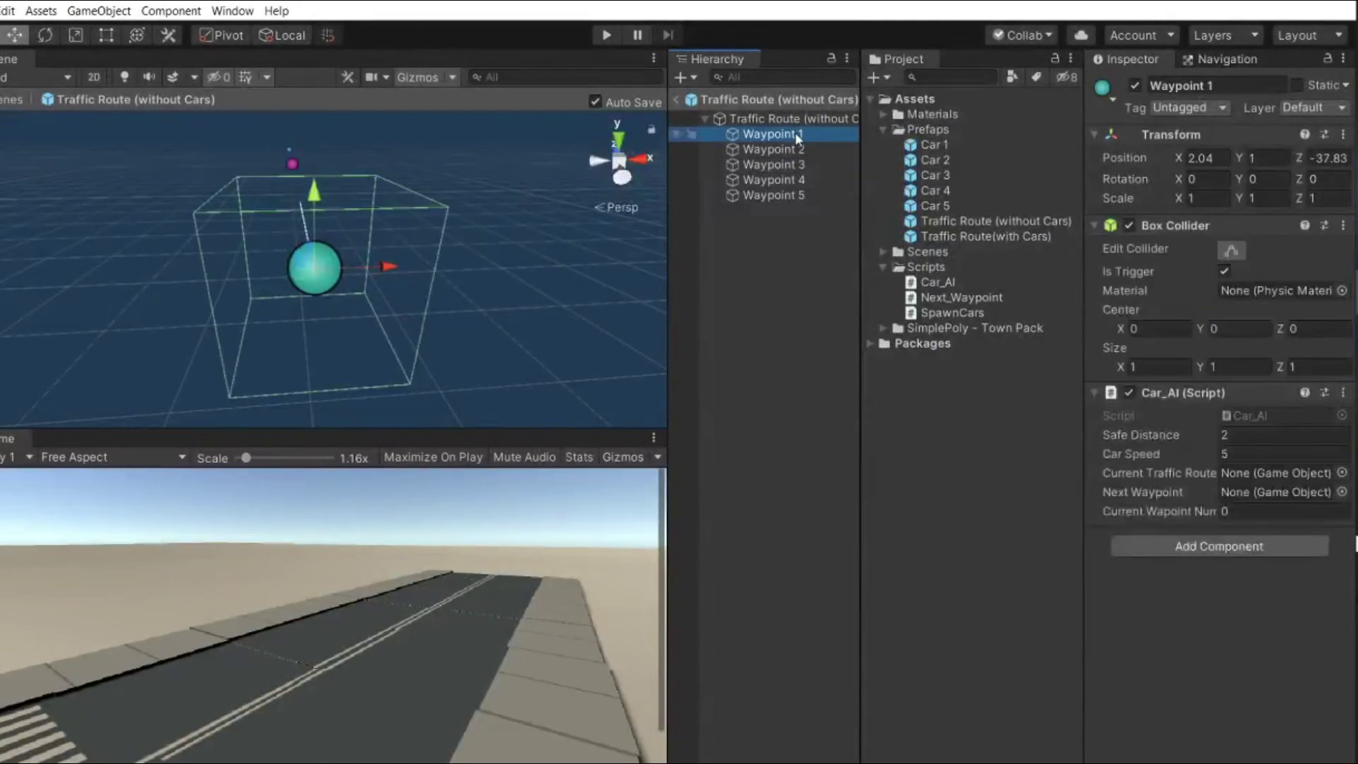
left_click(1343, 392)
left_click(1249, 453)
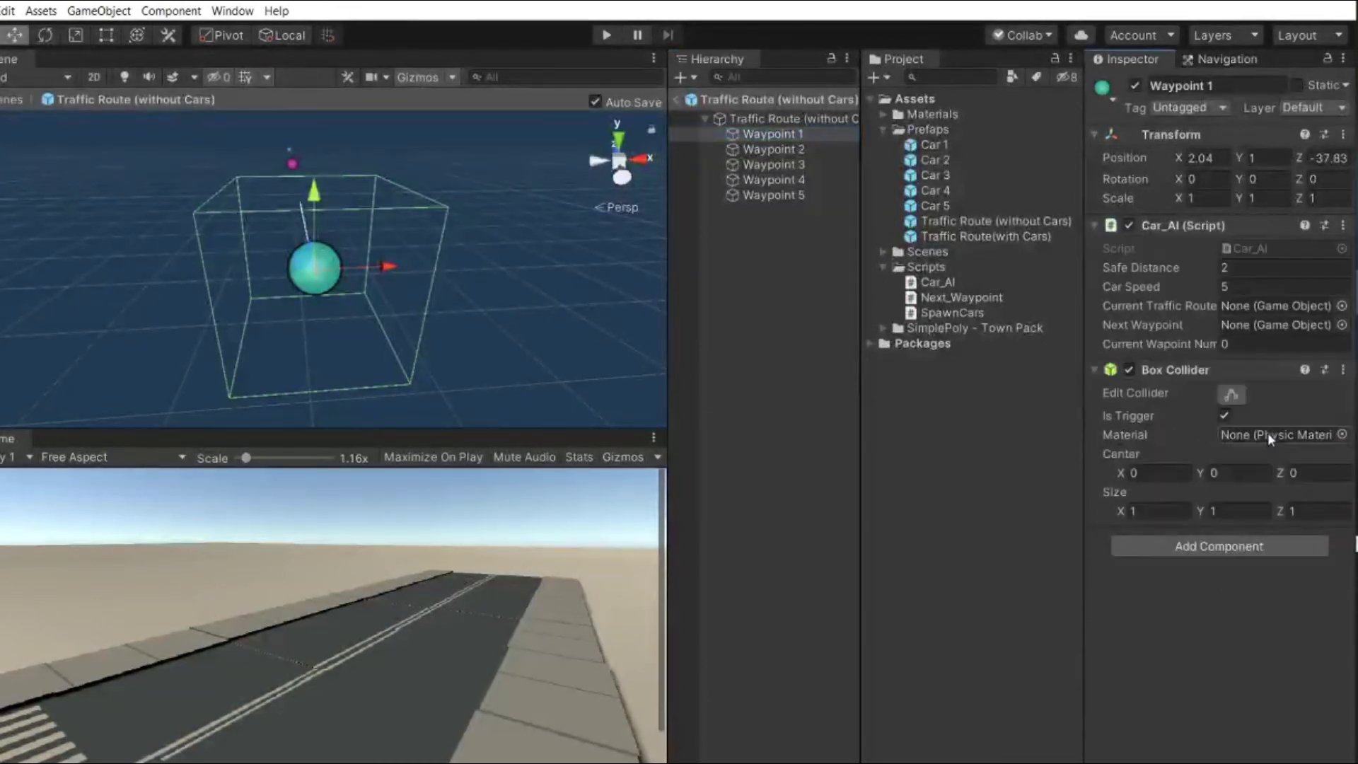
left_click(1343, 225)
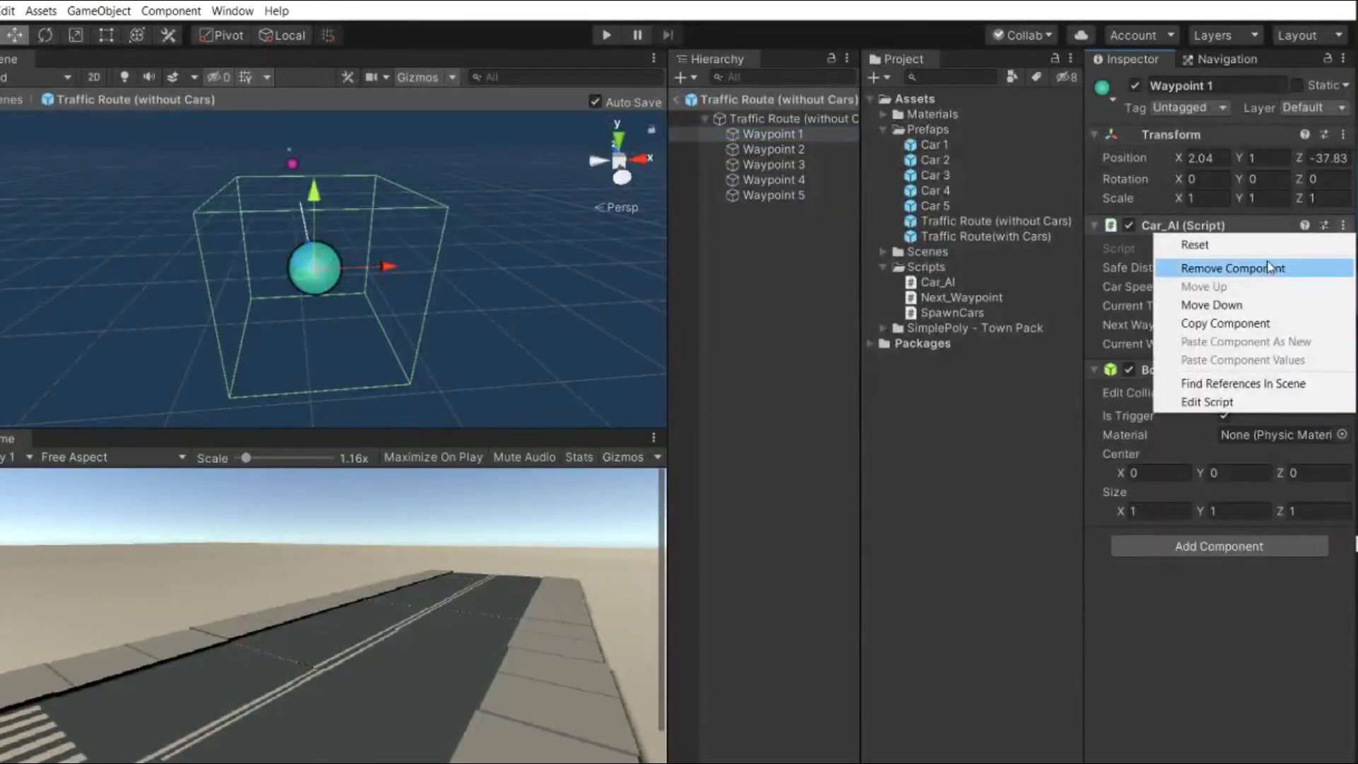
left_click(1039, 474)
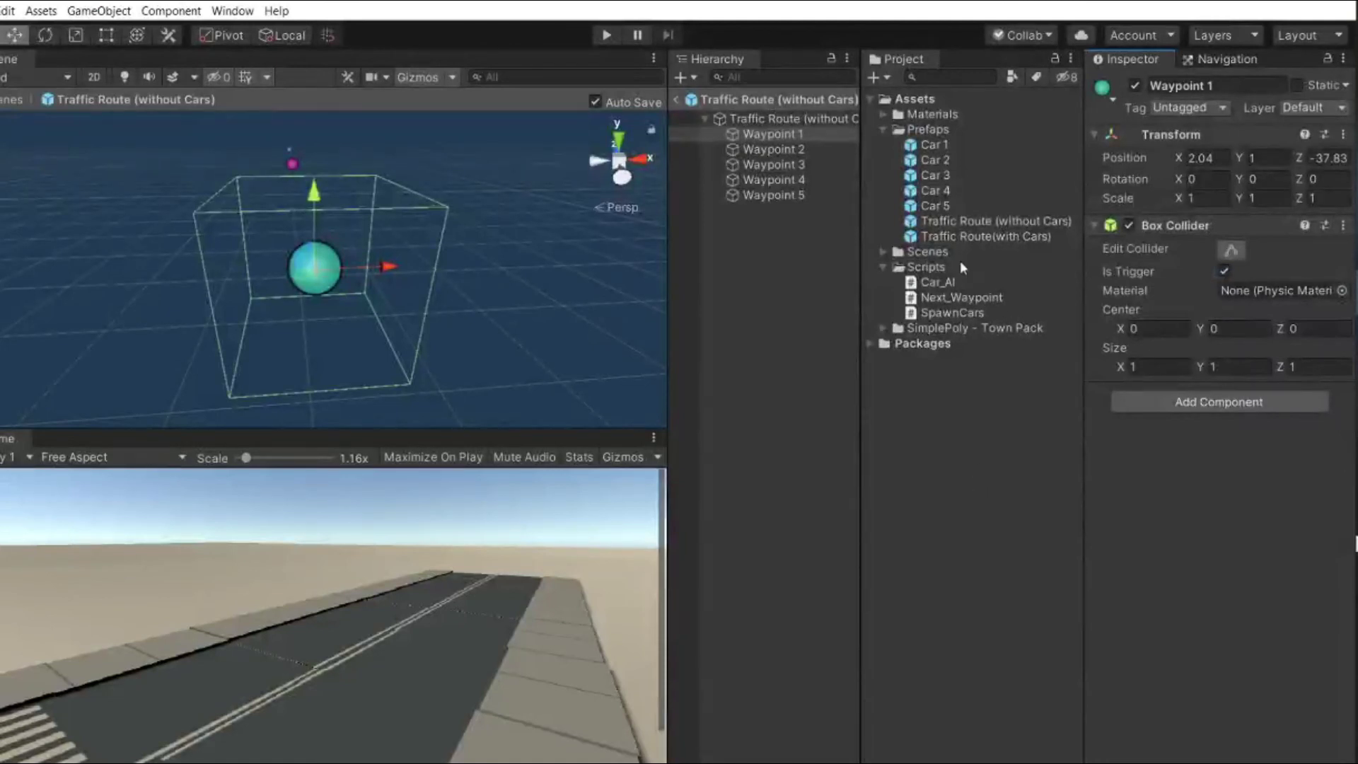
Add Next_Waypoint to Waypoint 1 with its Waypoints list at size 0, then exit Prefab Mode
left_click_drag(940, 299, 1309, 545)
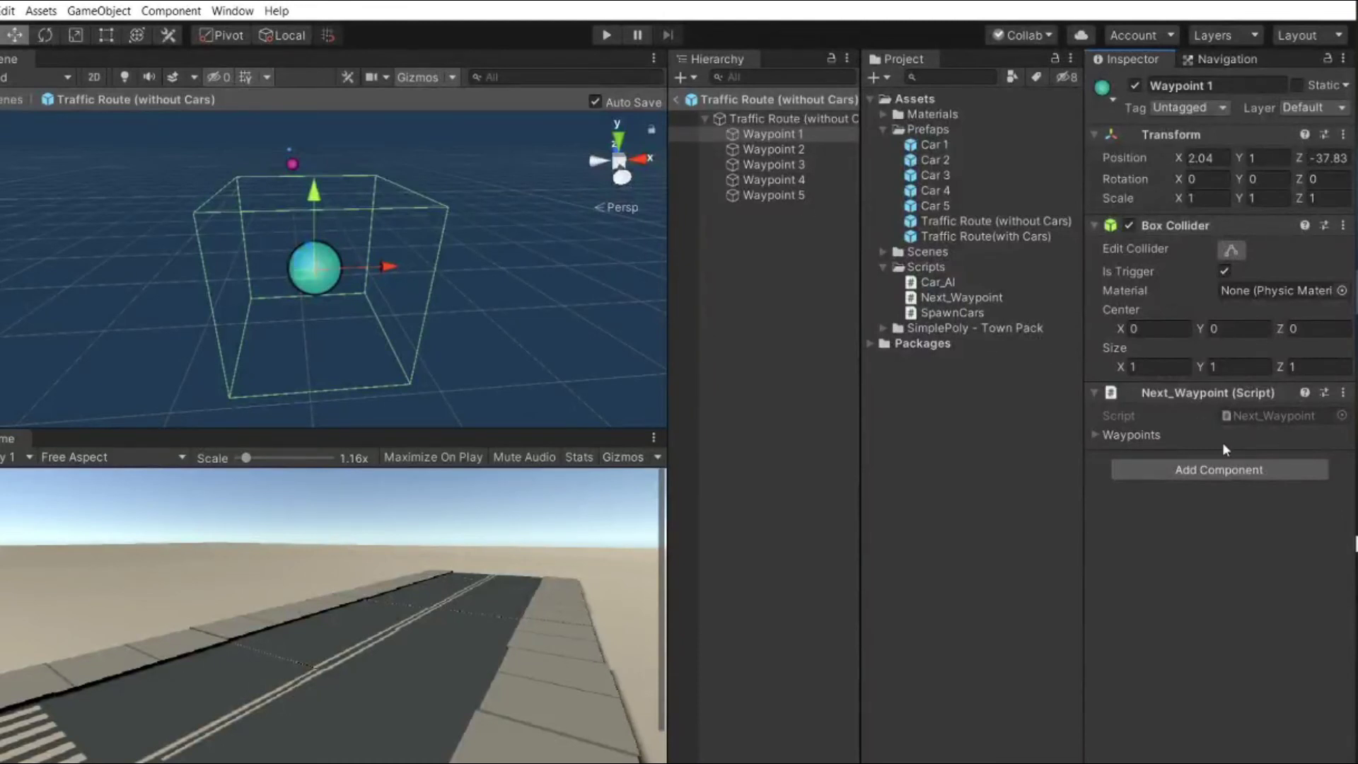
left_click(948, 237)
left_click(750, 135)
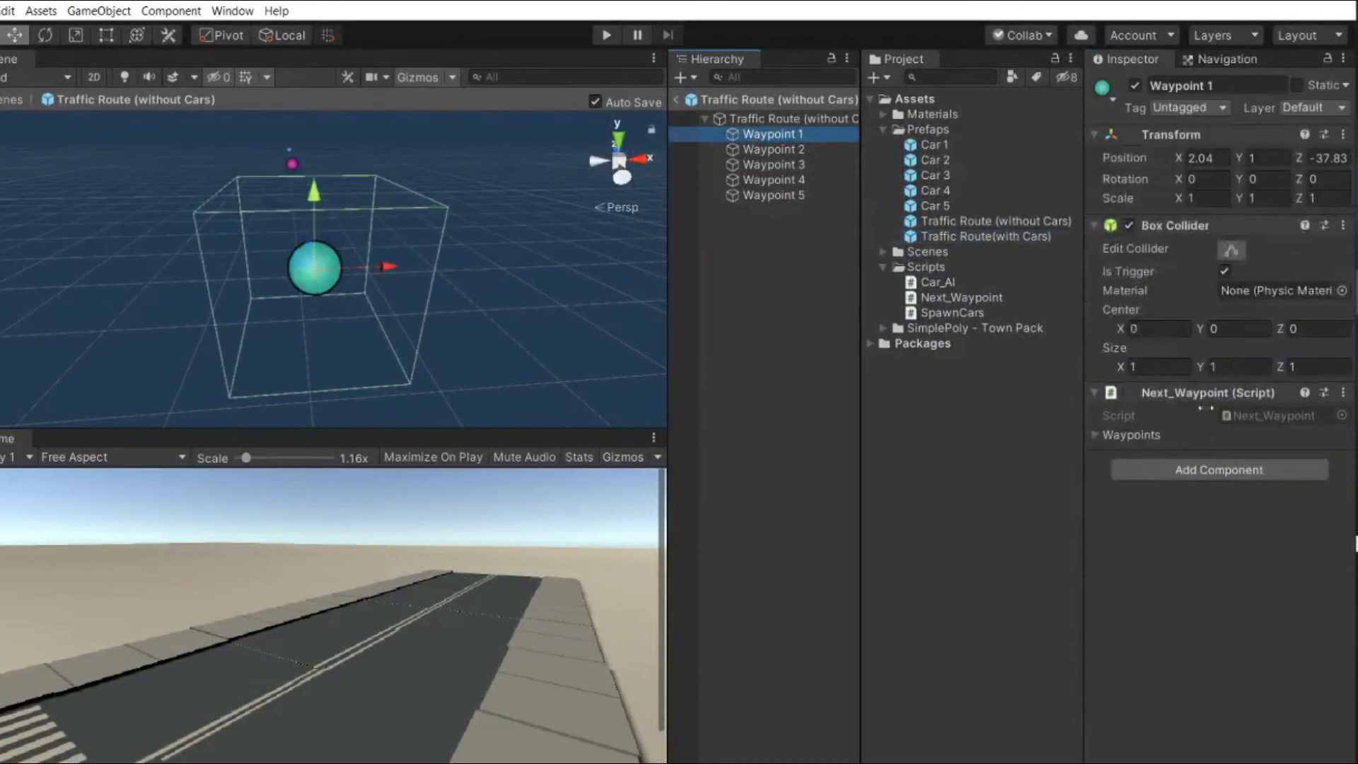
left_click(1094, 435)
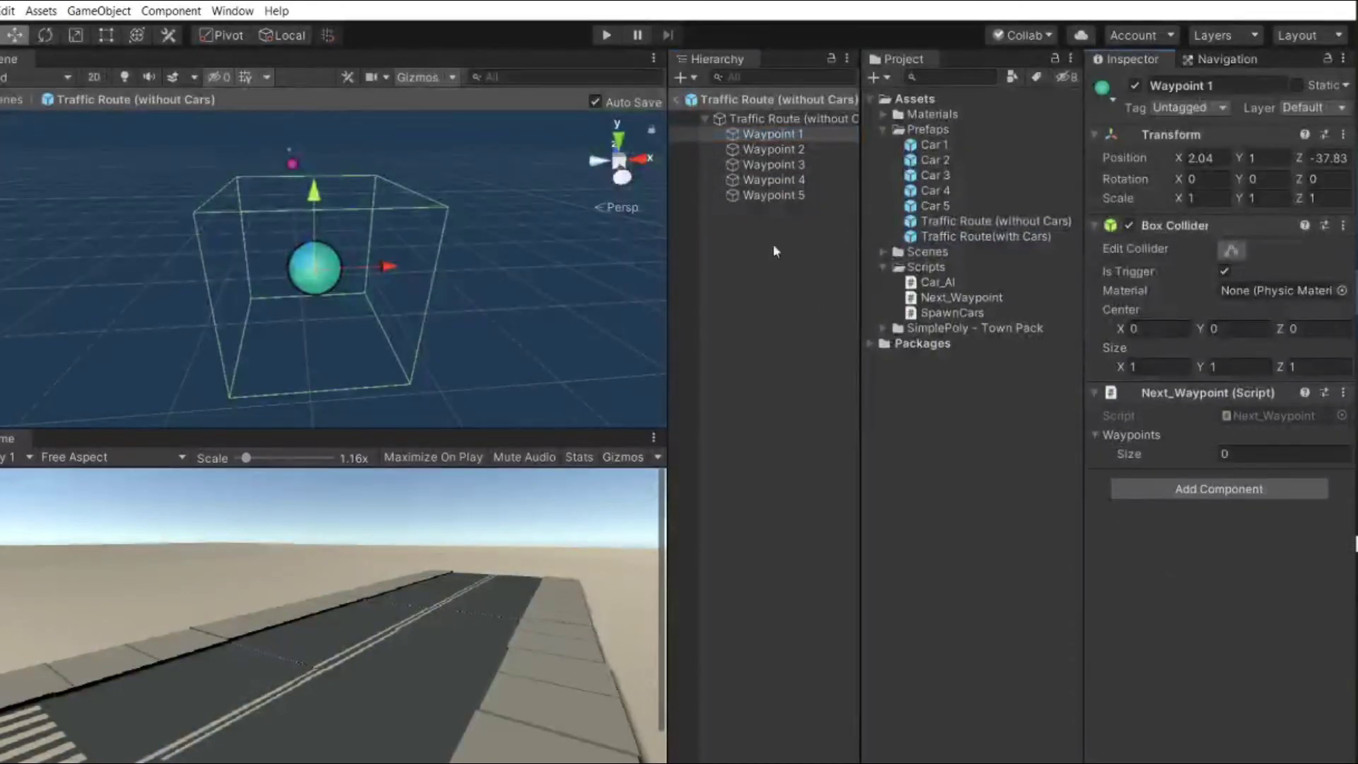
left_click(675, 99)
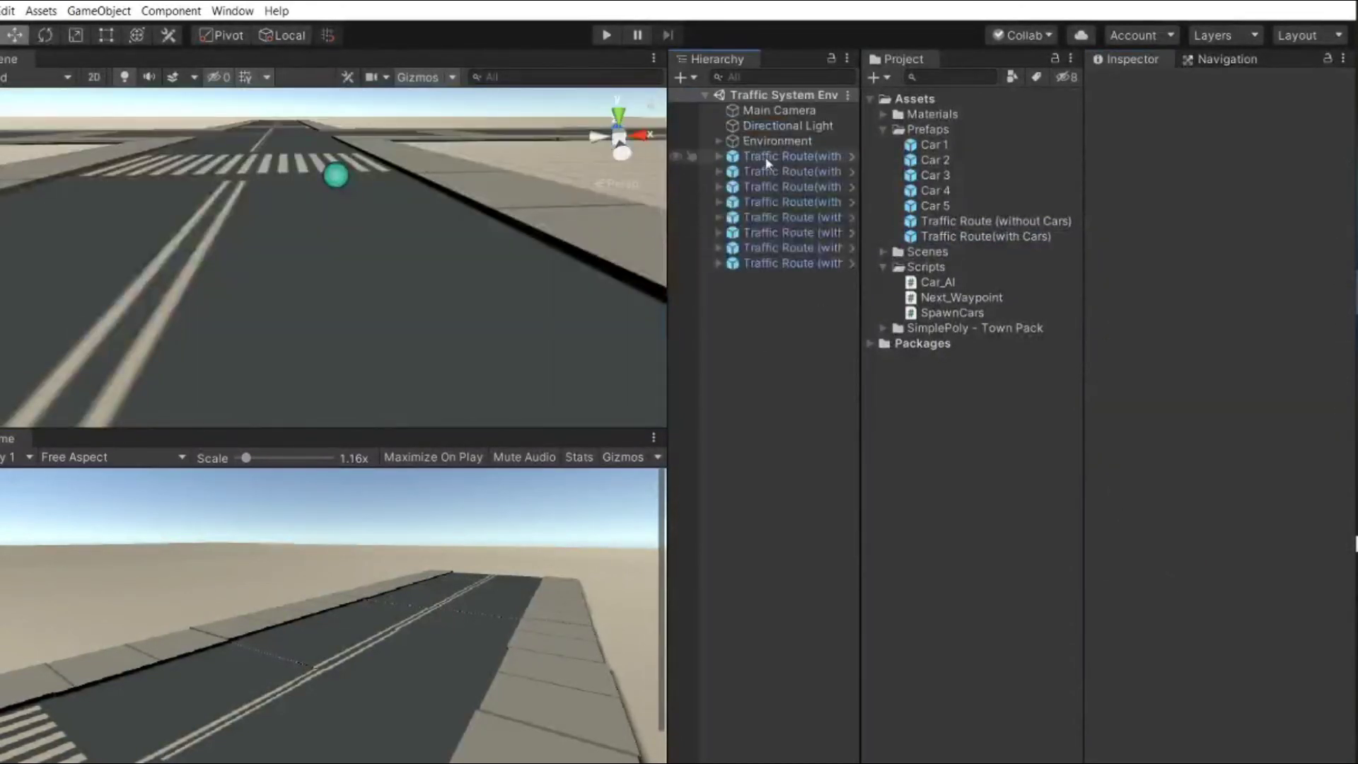
left_click(719, 157)
left_click(782, 171)
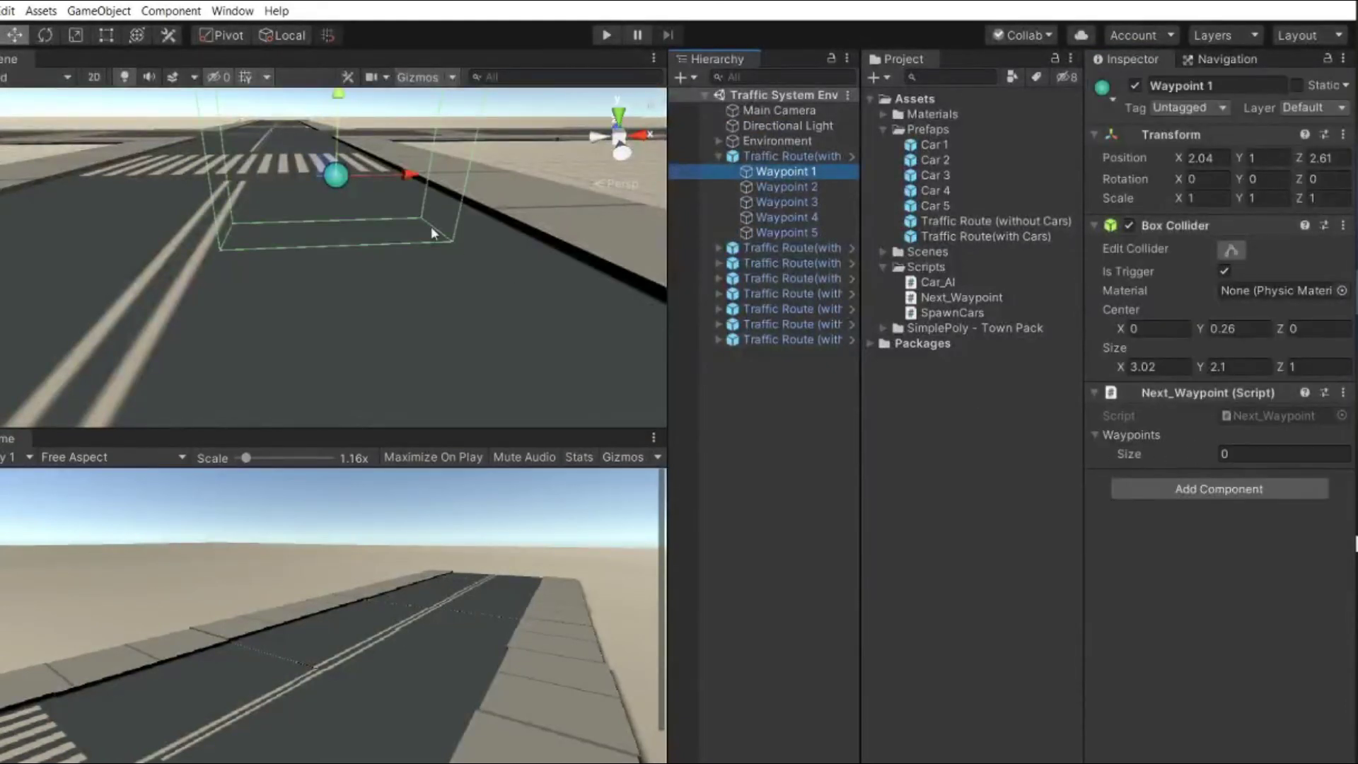
Frame Waypoint 1 and set its Next_Waypoint Waypoints list size to 3
key("f")
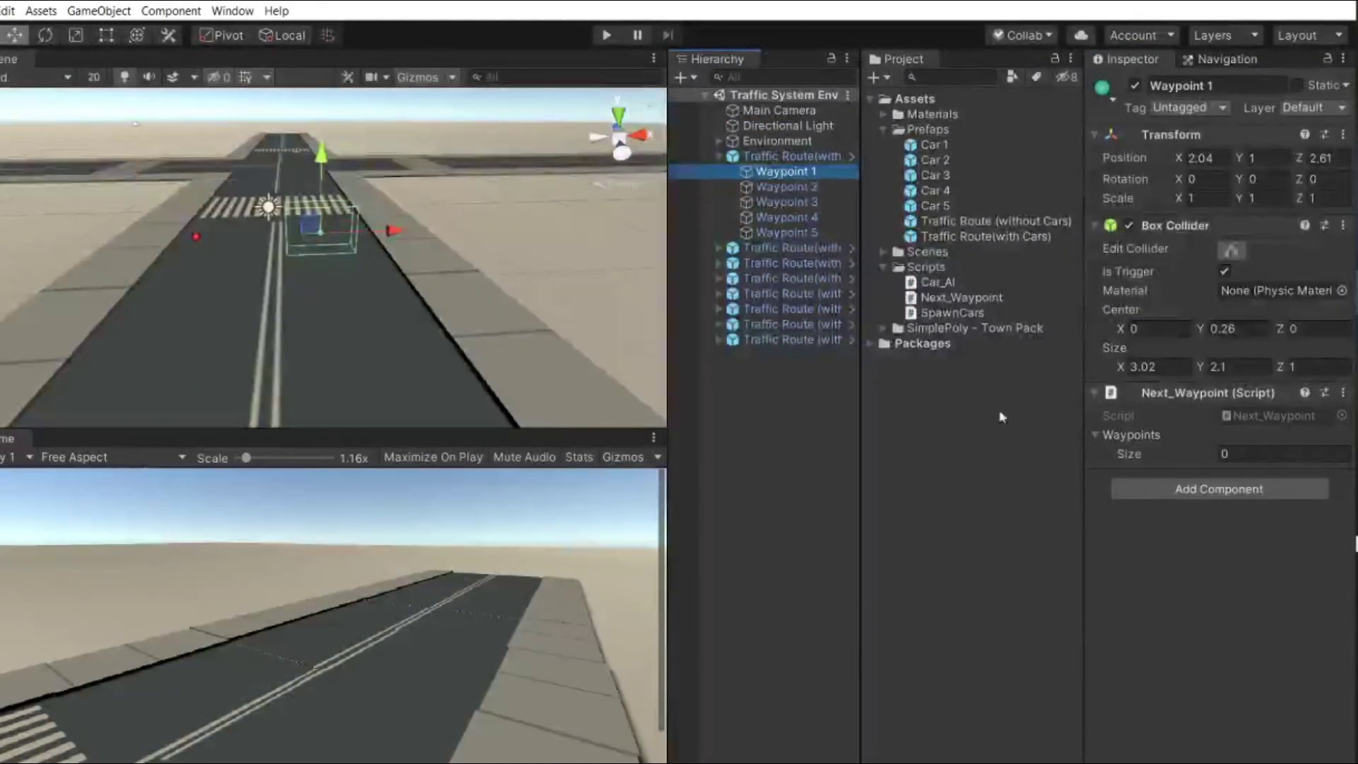
left_click(1256, 454)
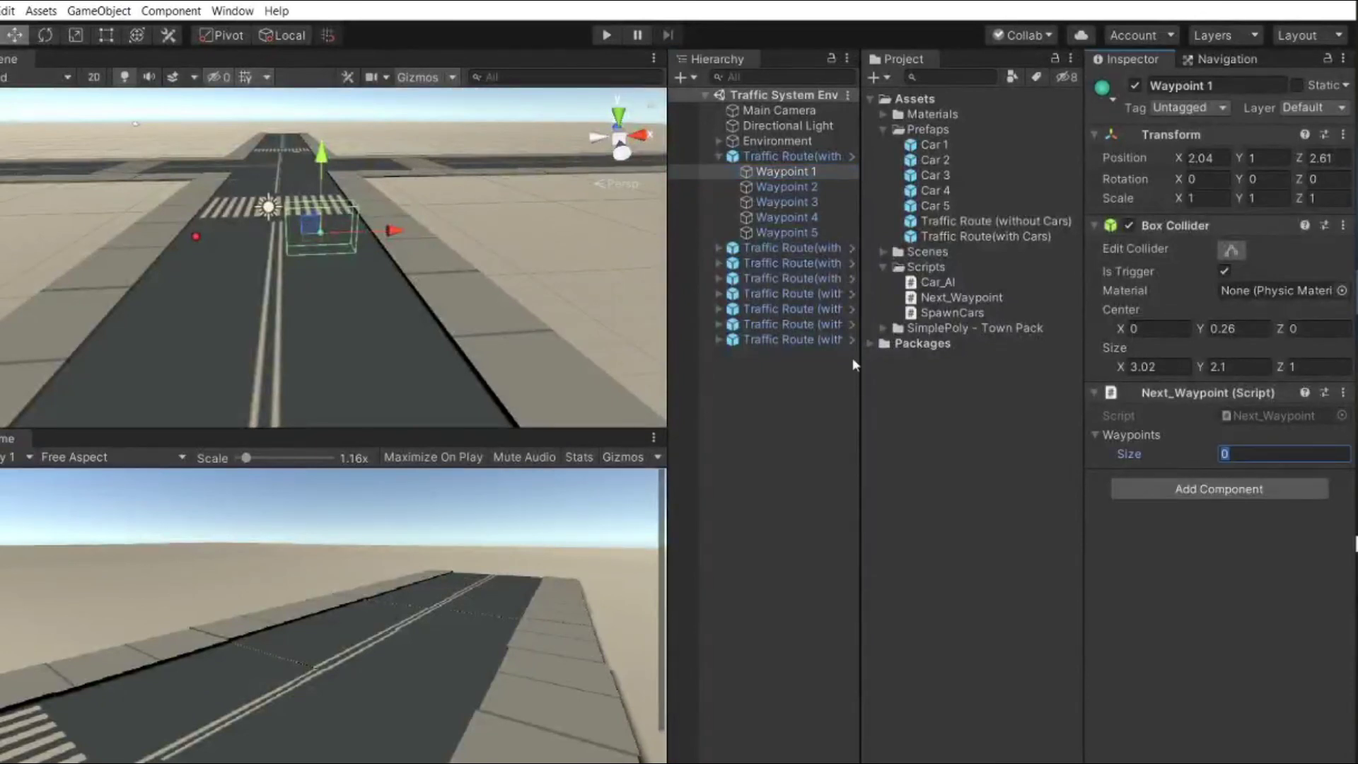
type("3")
key("Return")
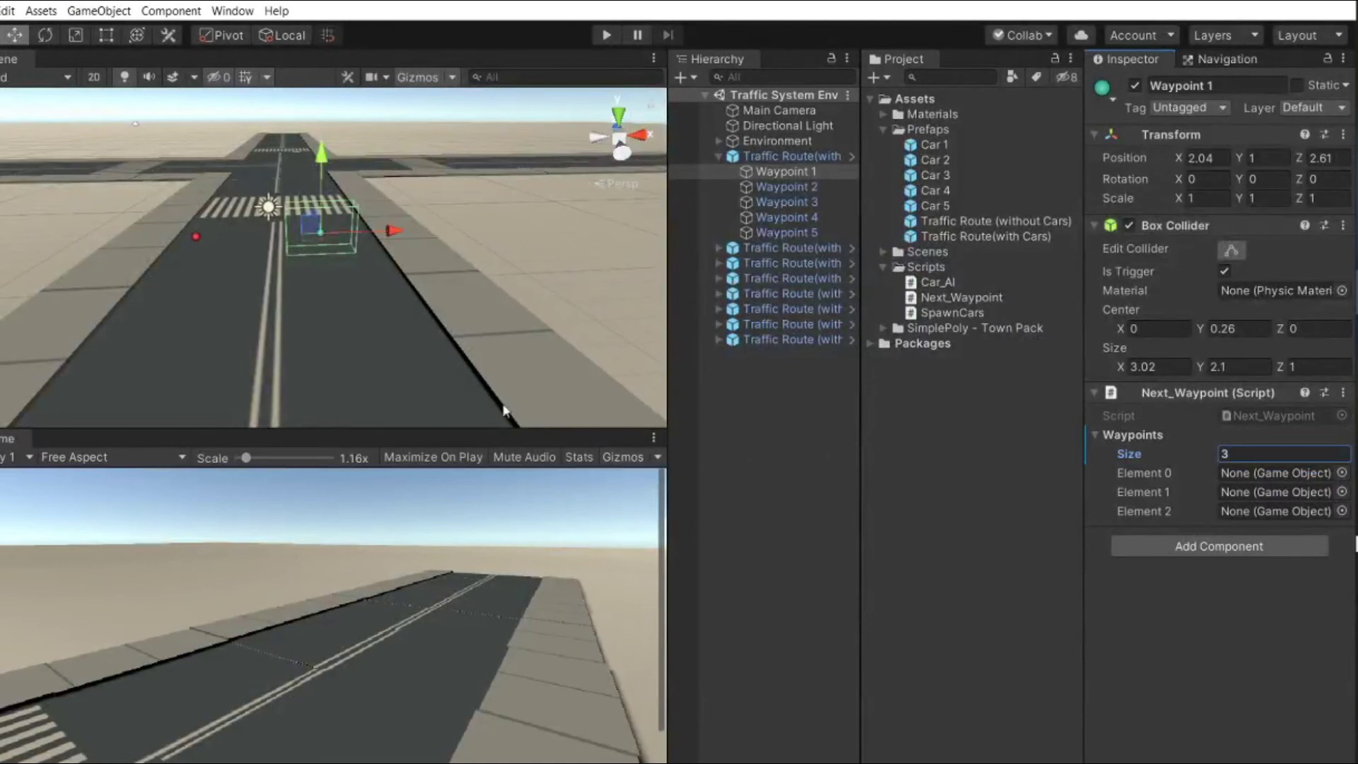
Find another traffic route's Waypoint 5 at the crossroads, then reselect the first route's Waypoint 1
scroll(191, 171, "down", 5)
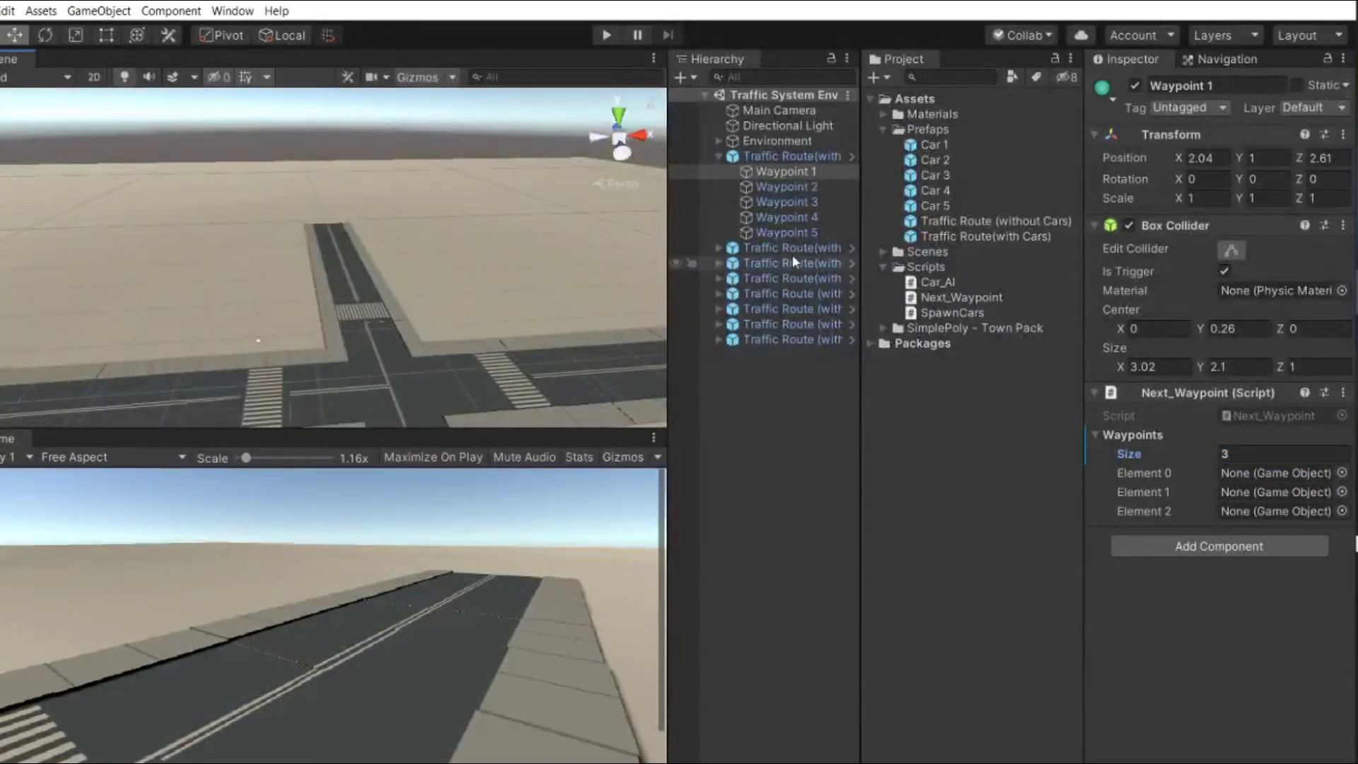
left_click(795, 293)
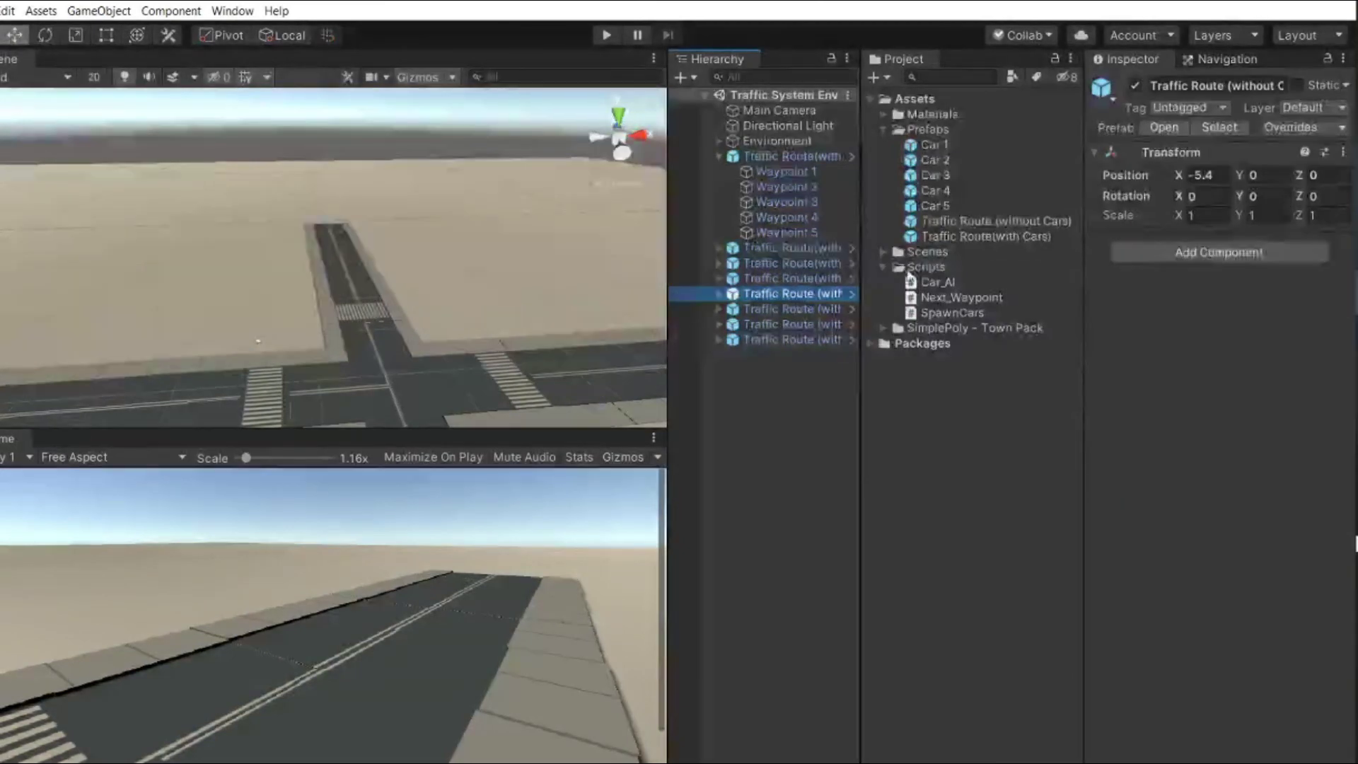
scroll(281, 357, "up", 3)
mouse_move(533, 340)
right_mouse_down()
mouse_move(490, 500)
mouse_move(500, 516)
right_mouse_up()
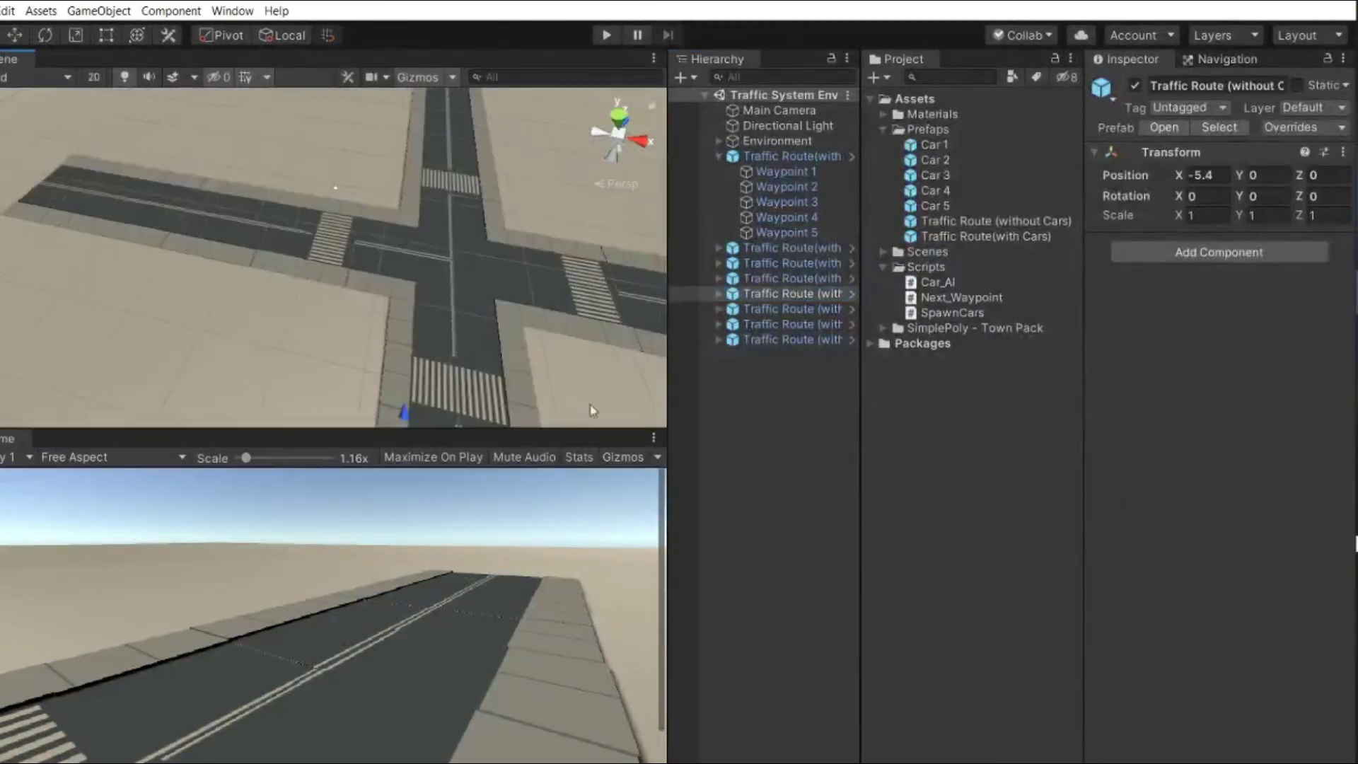
left_click(778, 308)
key("f")
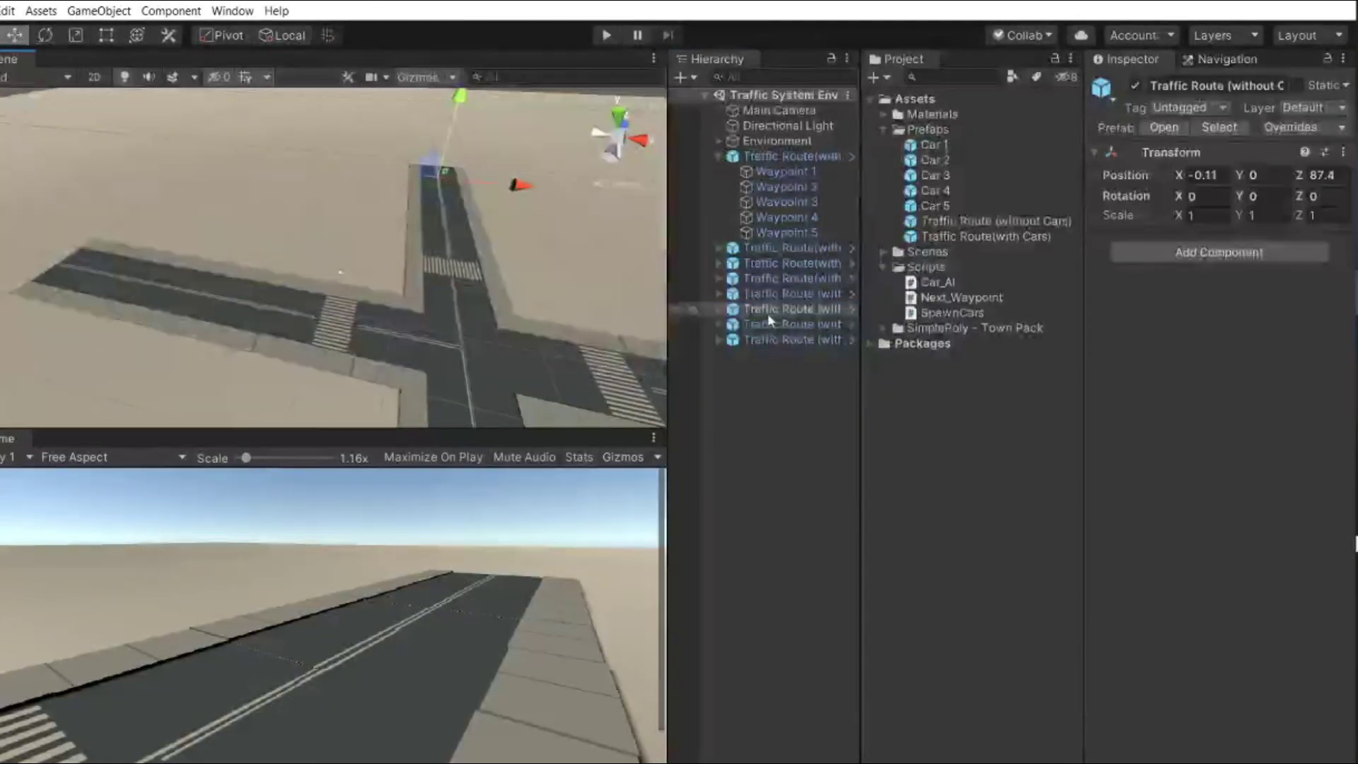
left_click(712, 310)
left_click(714, 311)
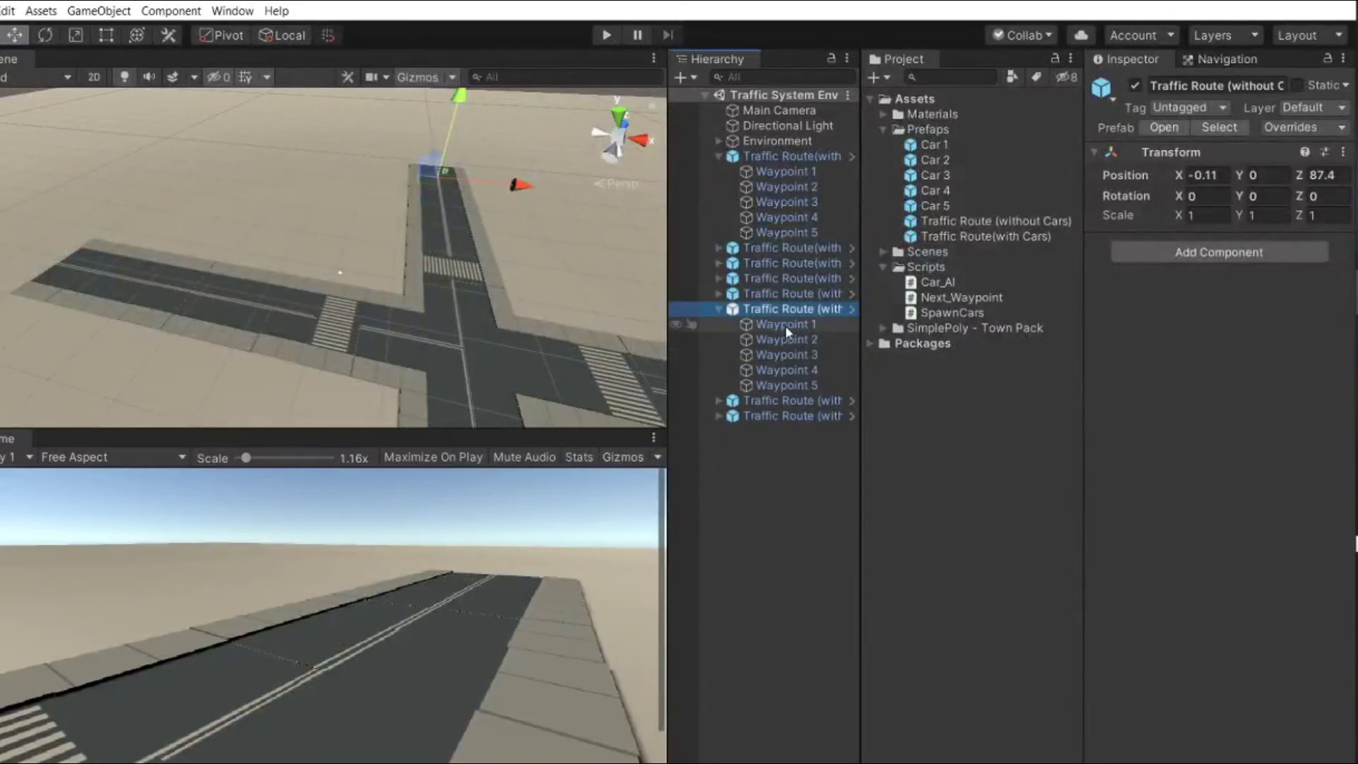
left_click(785, 324)
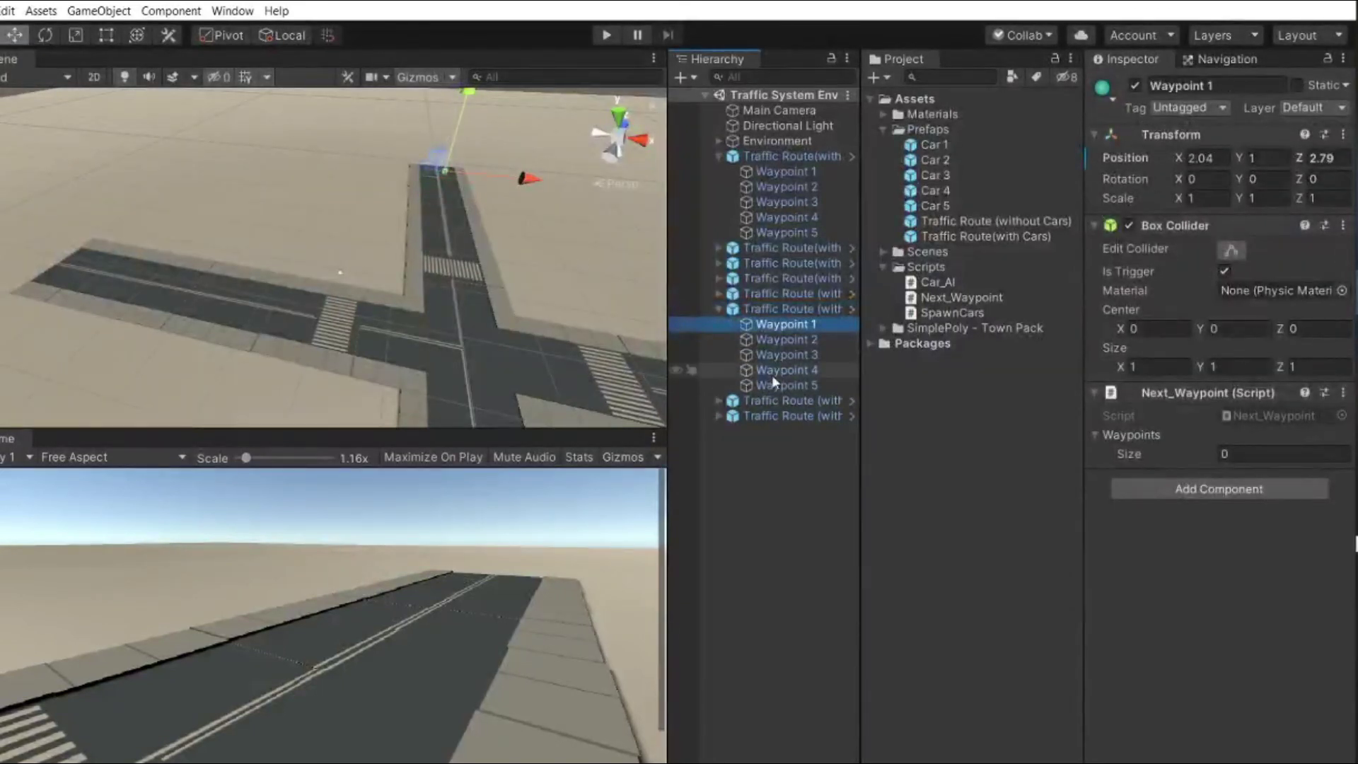
left_click(770, 388)
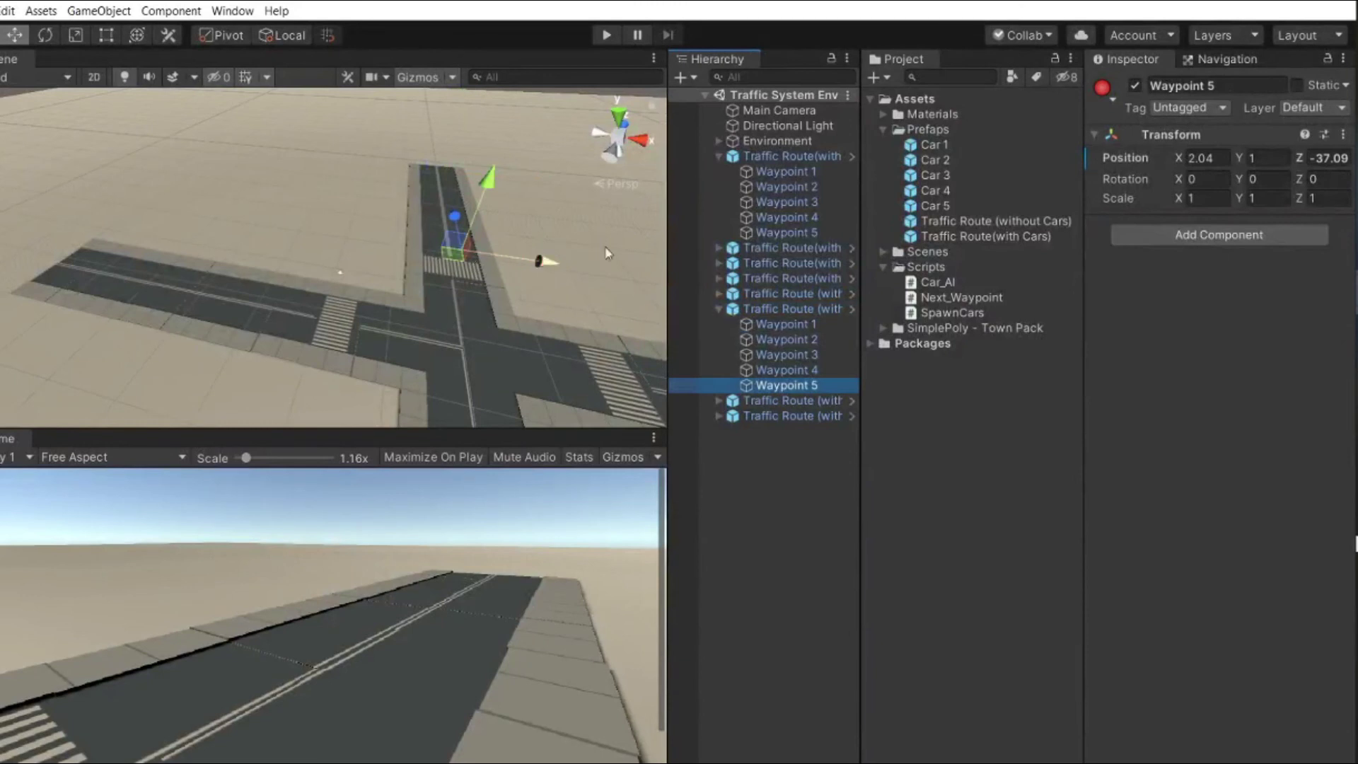
left_click(787, 173)
Fill Element 0 and Element 1 with Waypoint 5 from the fifth and sixth routes
left_click_drag(785, 385, 1252, 473)
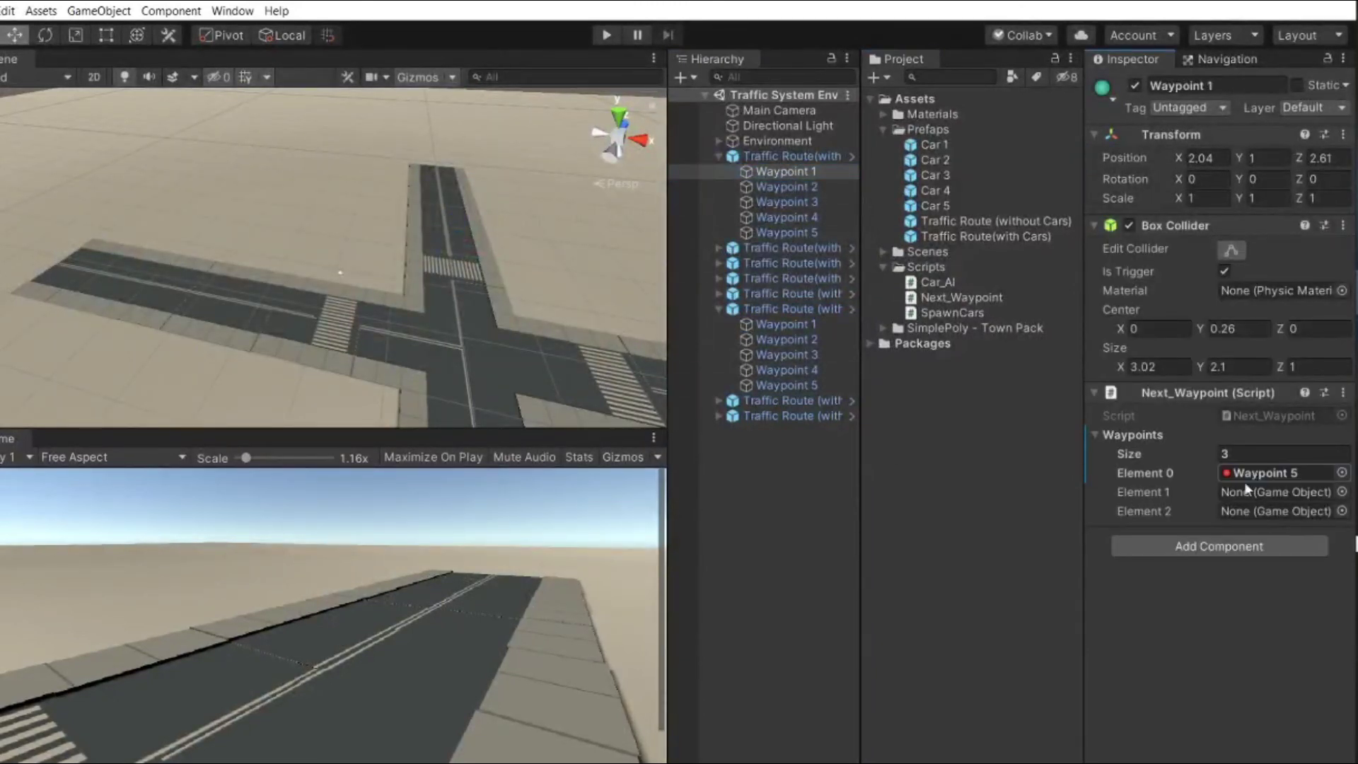
left_click(716, 308)
left_click(714, 325)
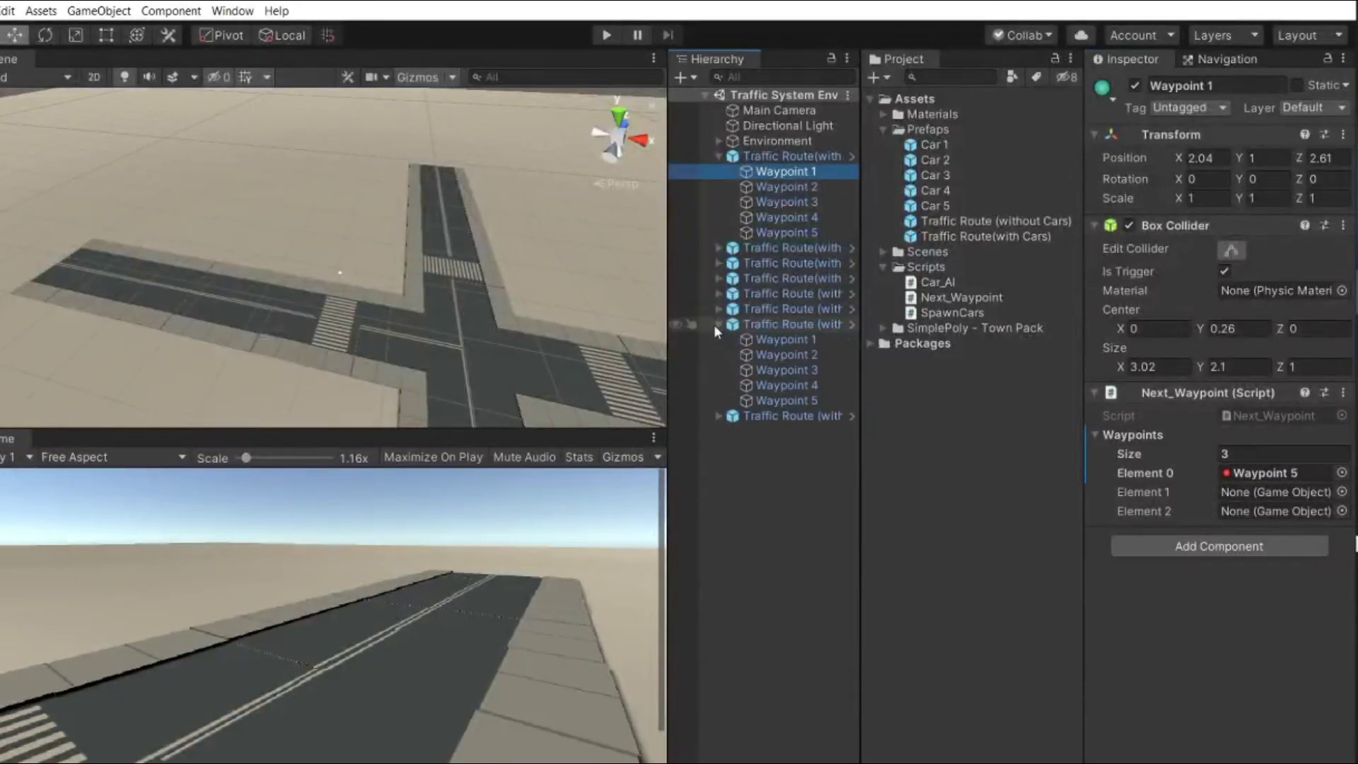
left_click(788, 399)
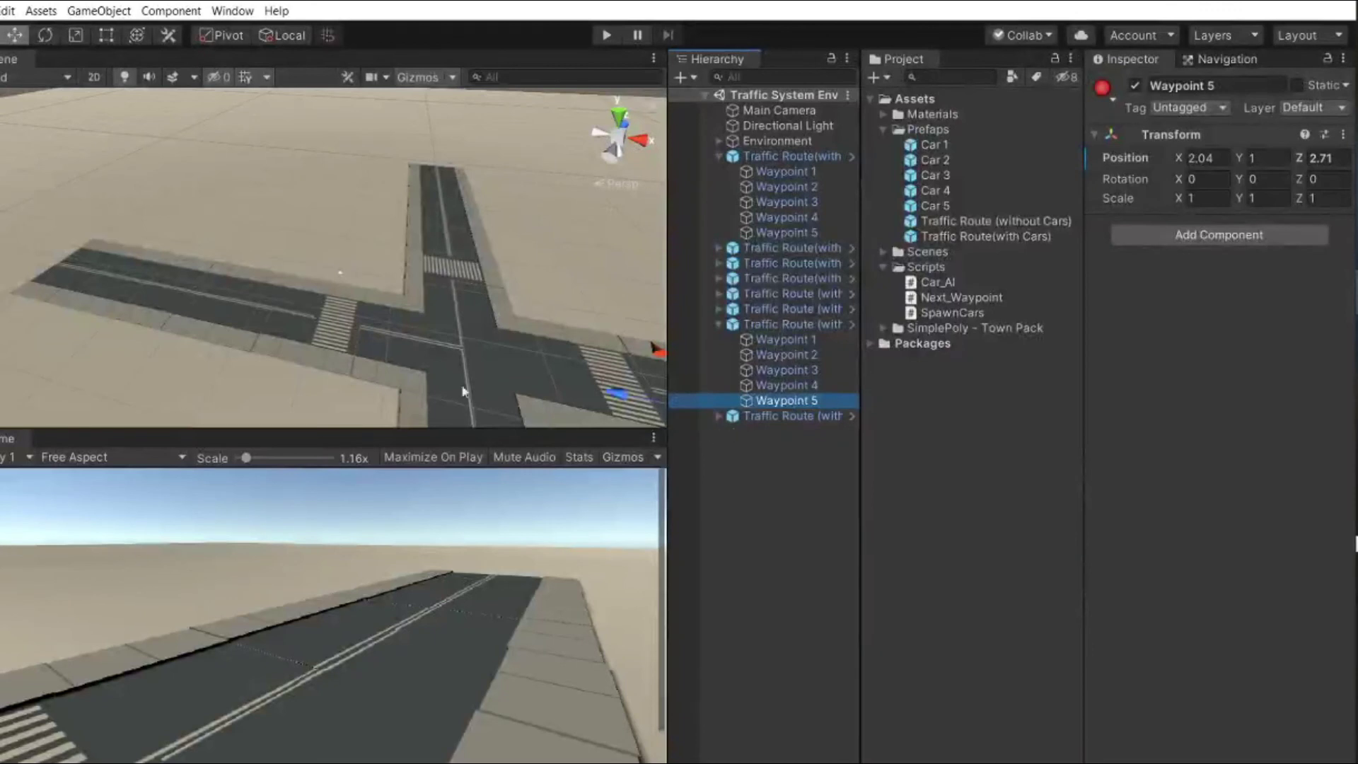
right_click_drag(463, 391, 622, 363)
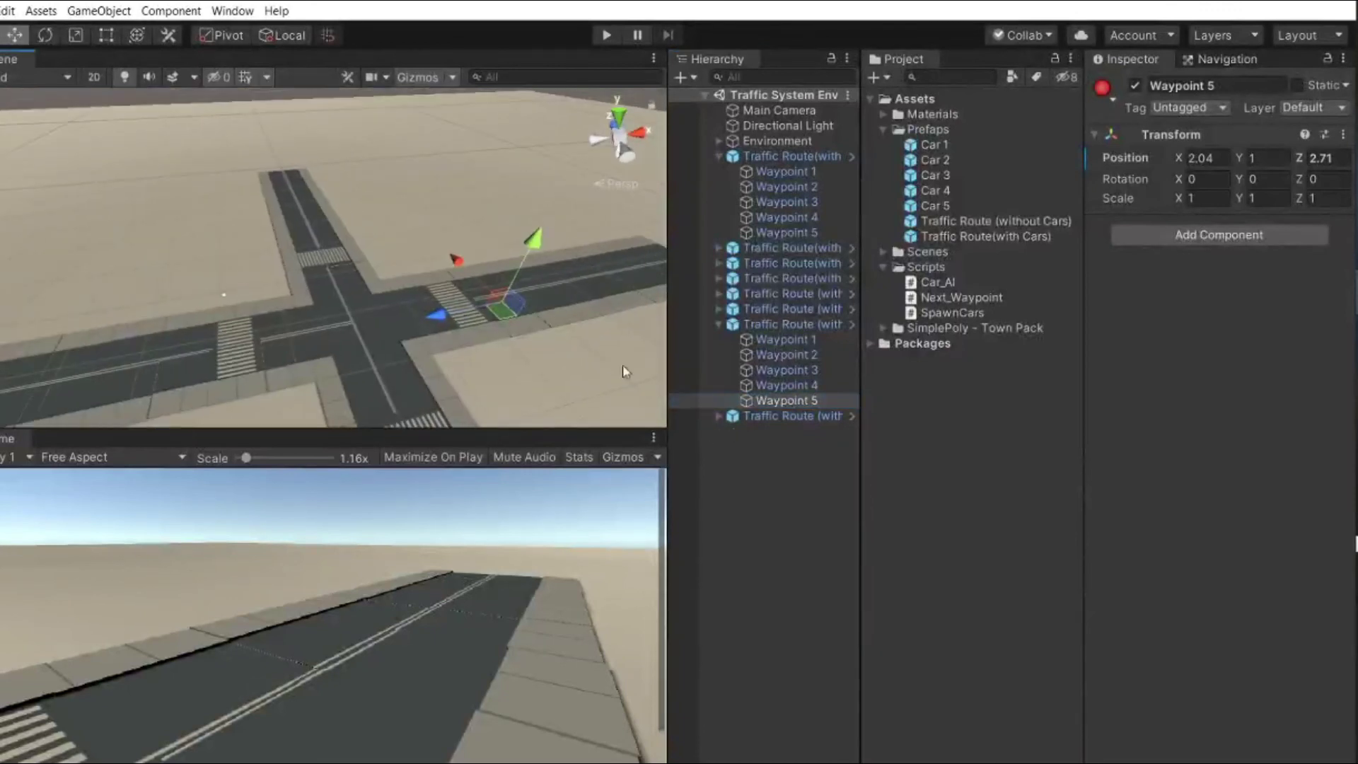
left_click(783, 171)
left_click_drag(787, 399, 1227, 494)
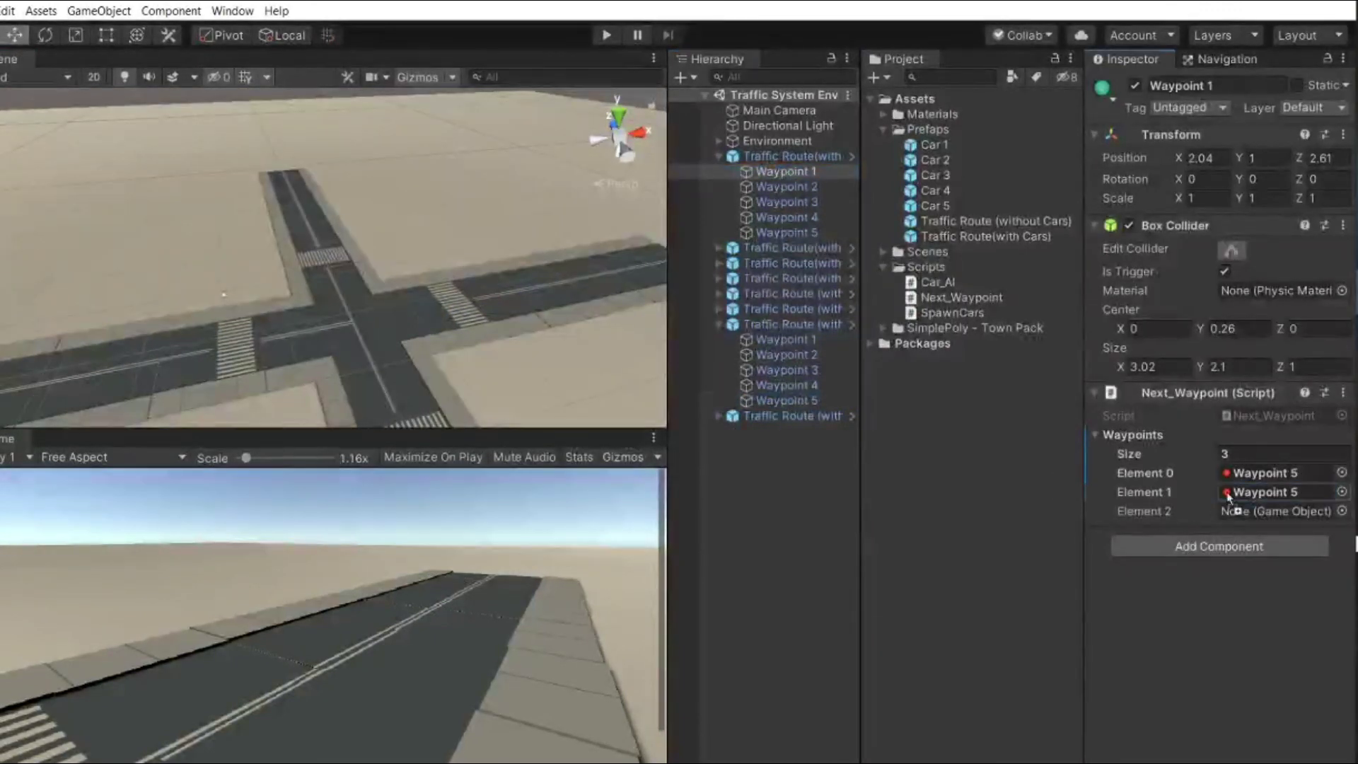
Fill Element 2 with the last route's Waypoint 5, dismissing the prefab restructure warning
left_click(718, 325)
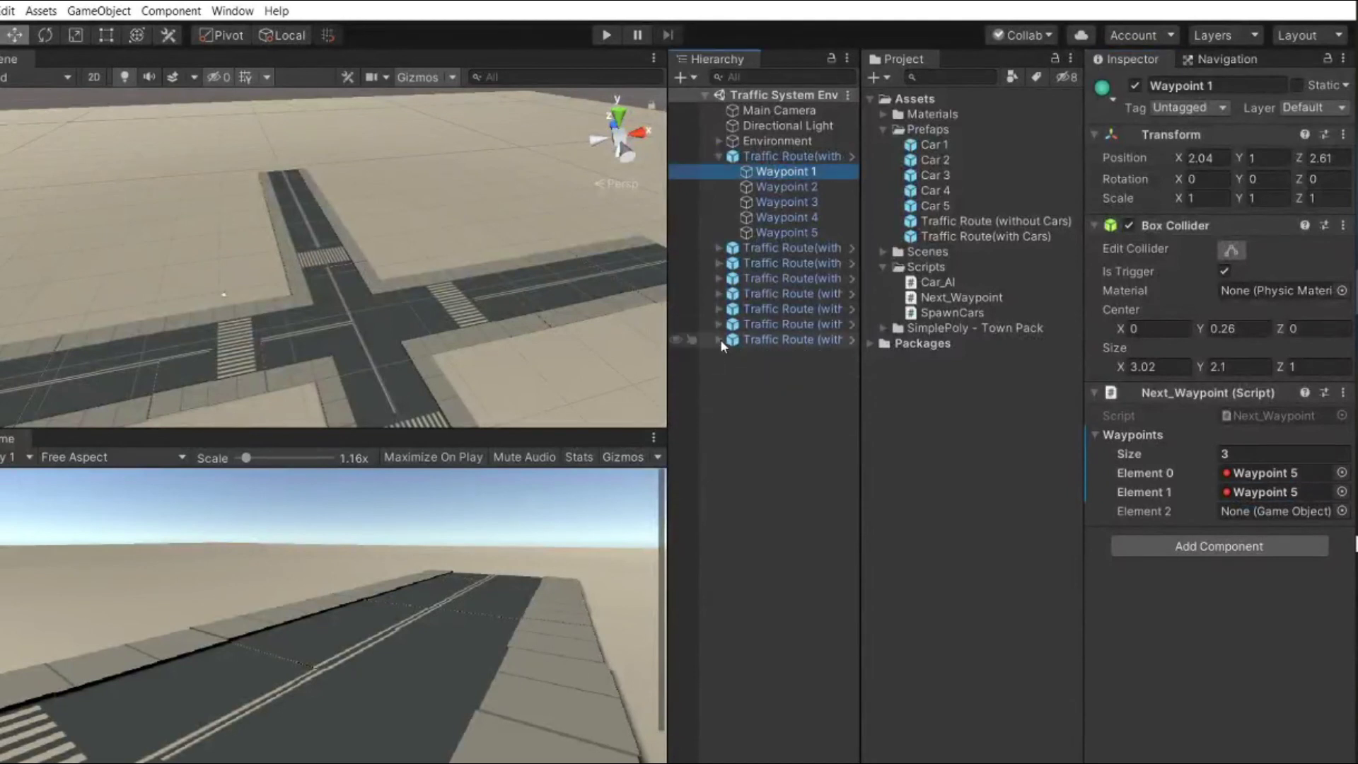
left_click(720, 338)
left_click(775, 339)
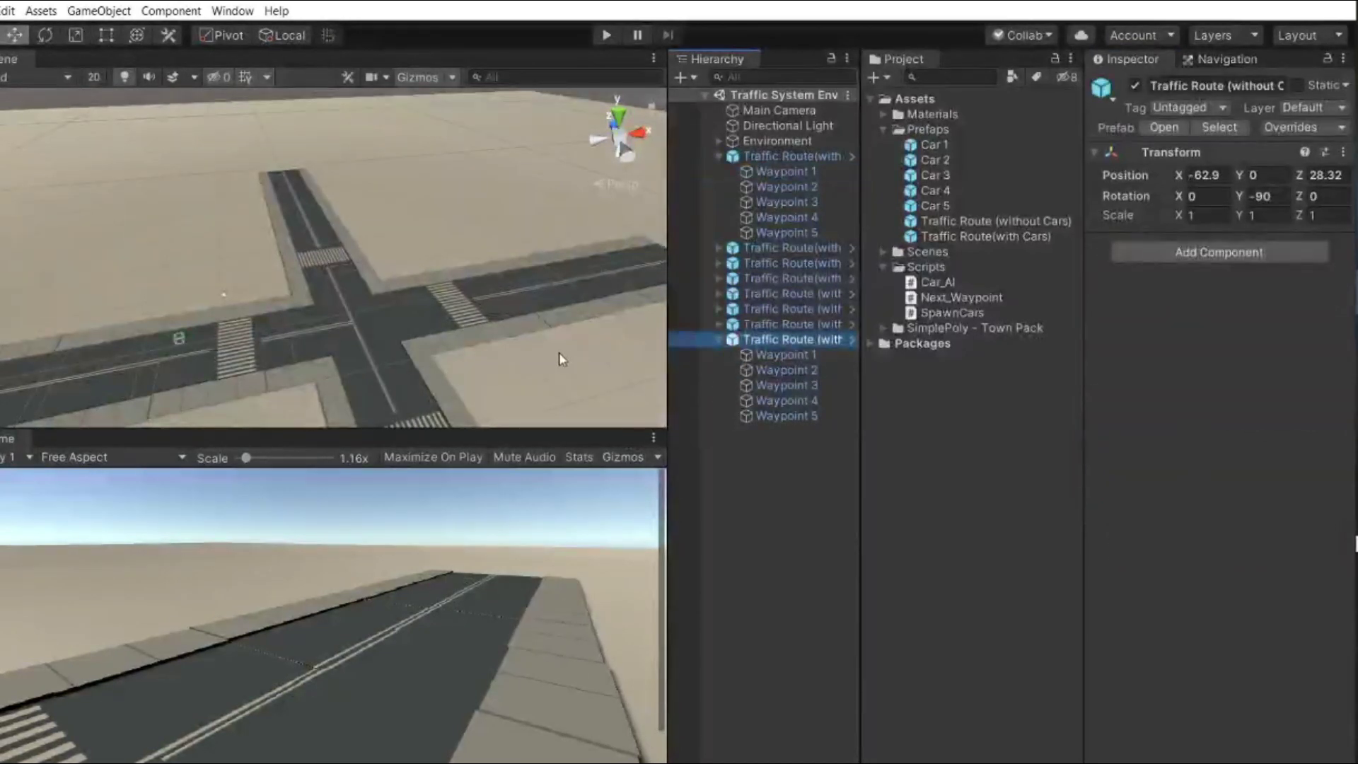
right_click_drag(558, 353, 366, 346)
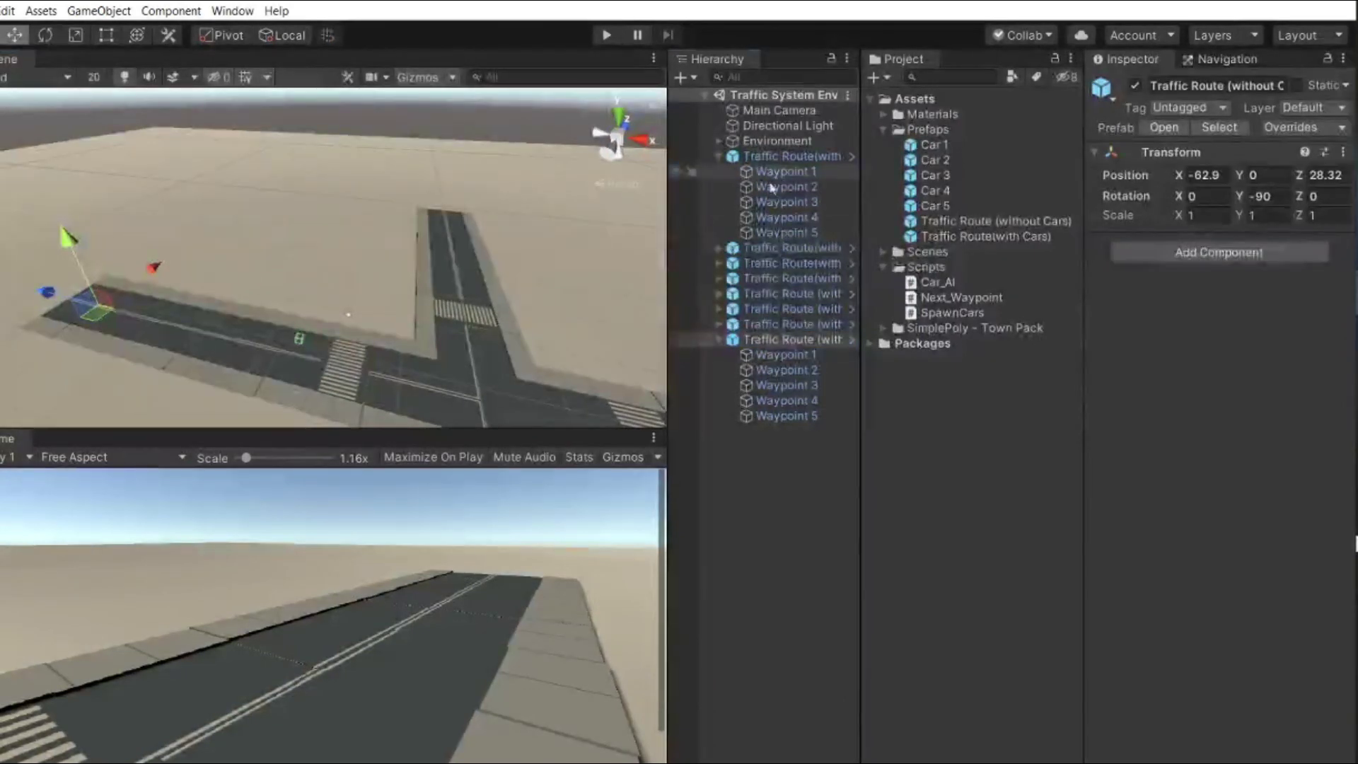
left_click_drag(773, 187, 773, 189)
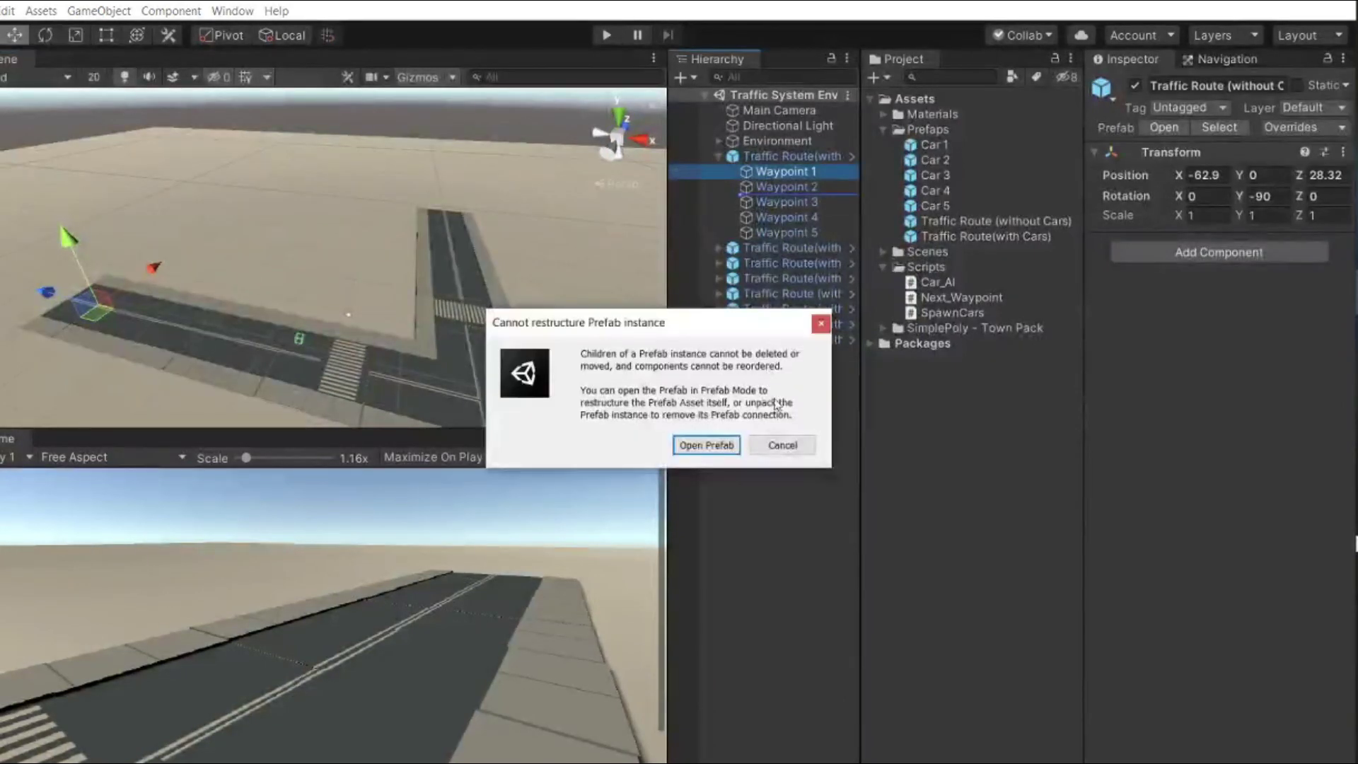
left_click(821, 327)
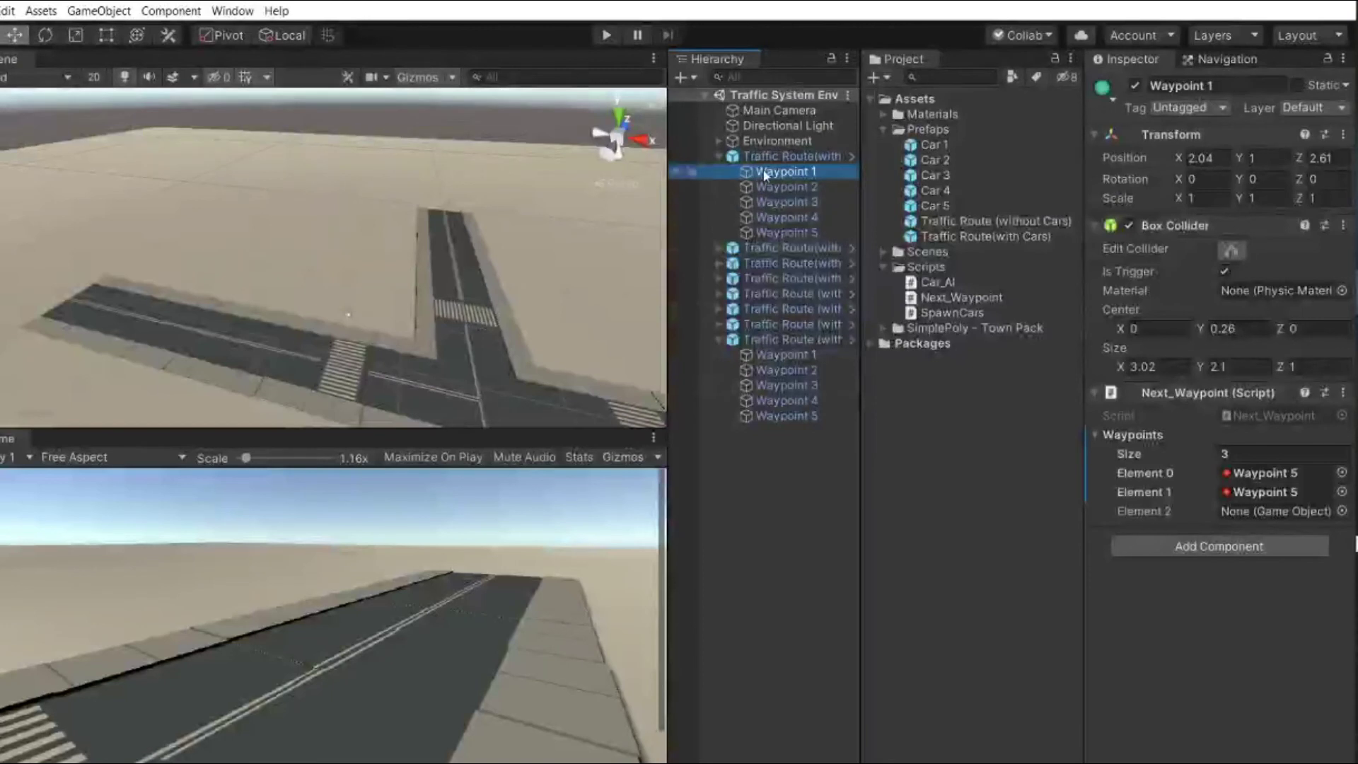
left_click_drag(795, 416, 1246, 511)
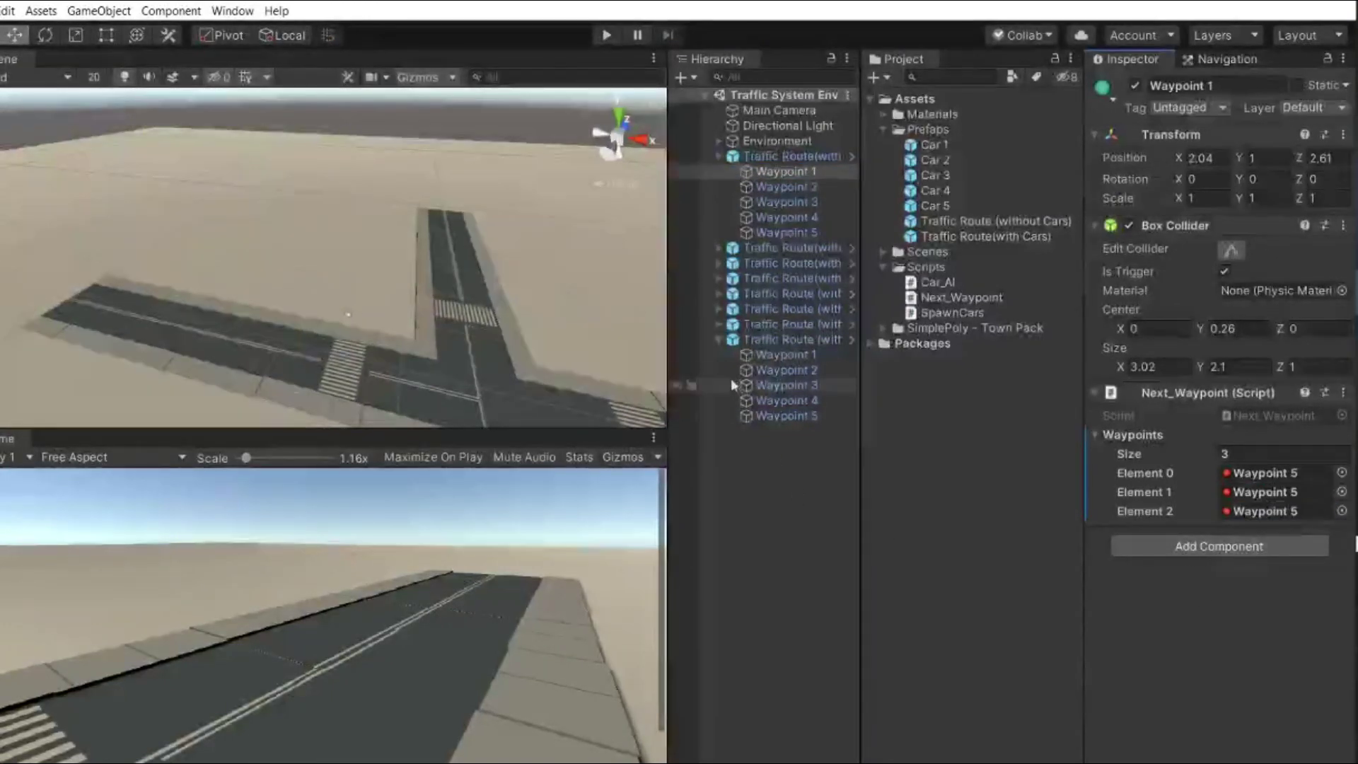
left_click(720, 339)
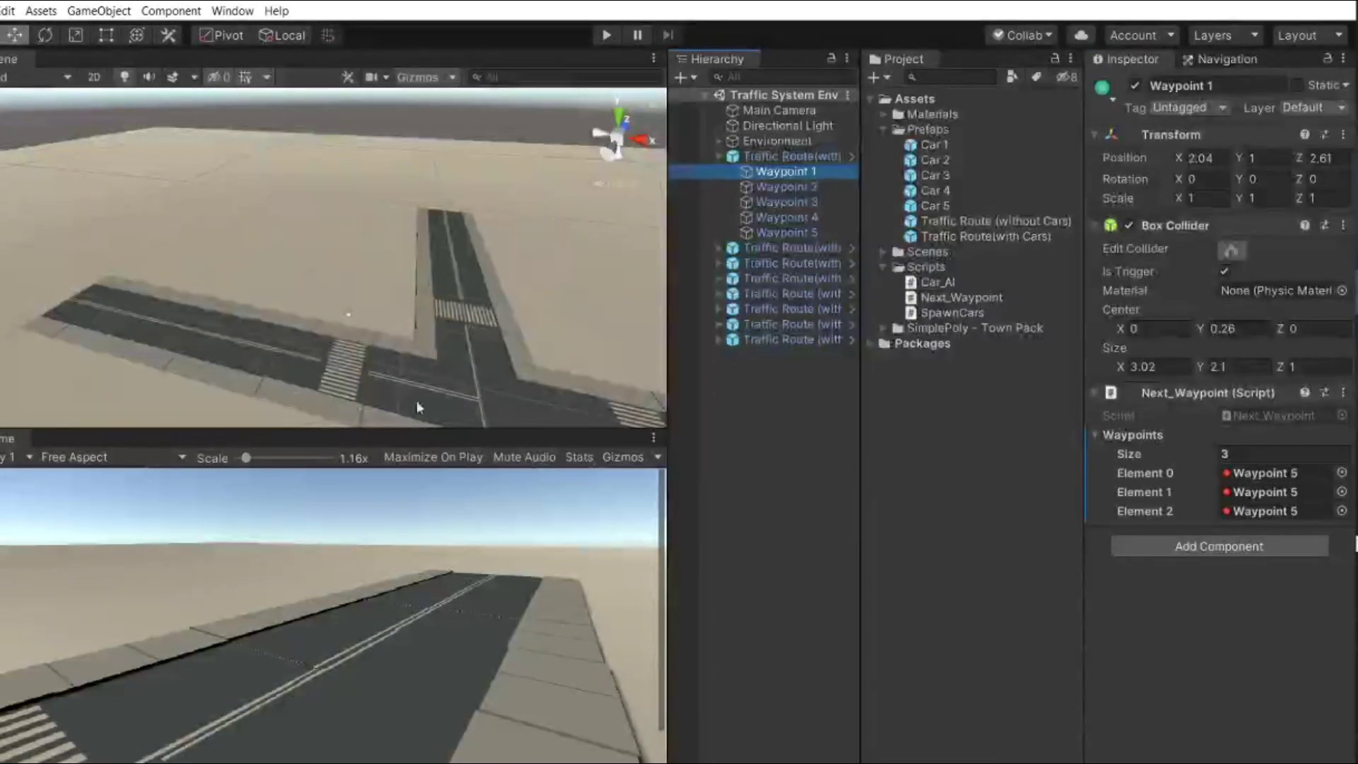
mouse_move(436, 394)
right_mouse_down()
mouse_move(561, 449)
mouse_move(478, 299)
right_mouse_up()
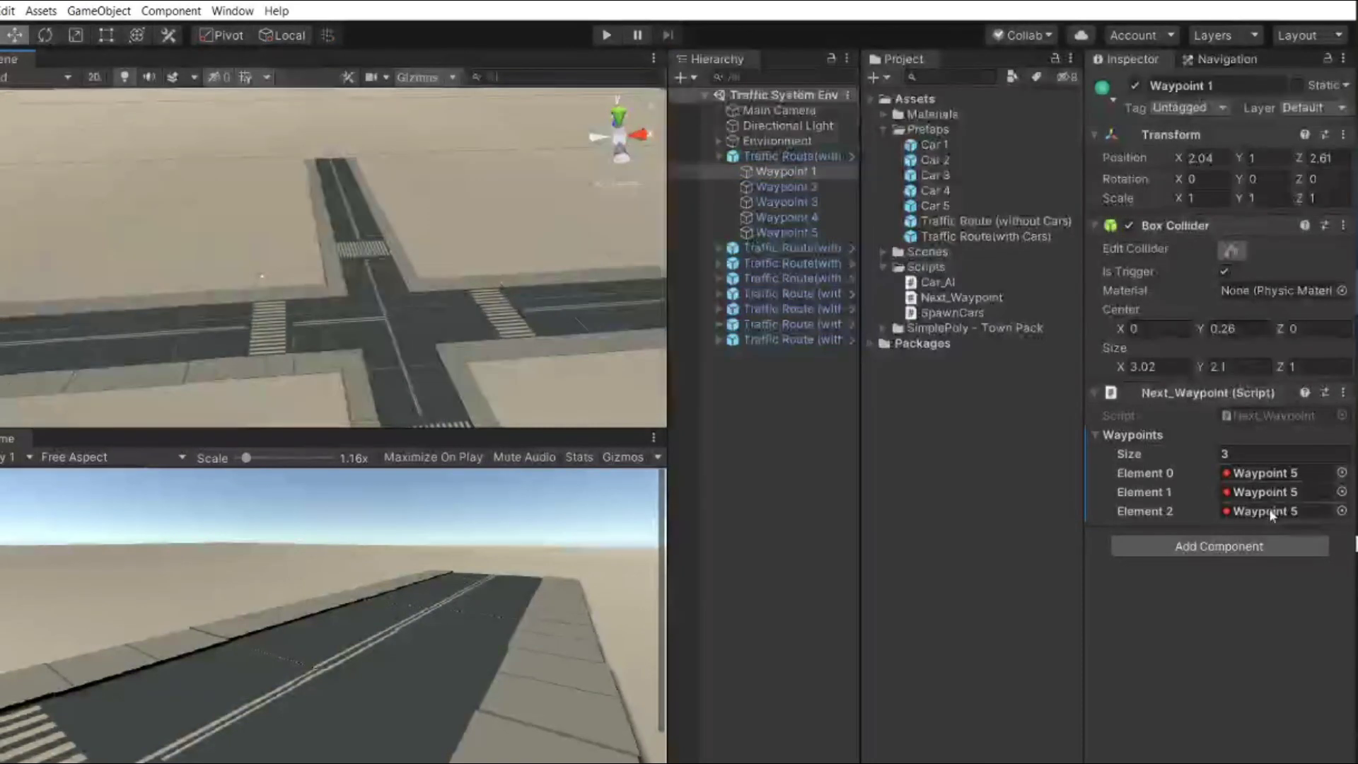
left_click(720, 156)
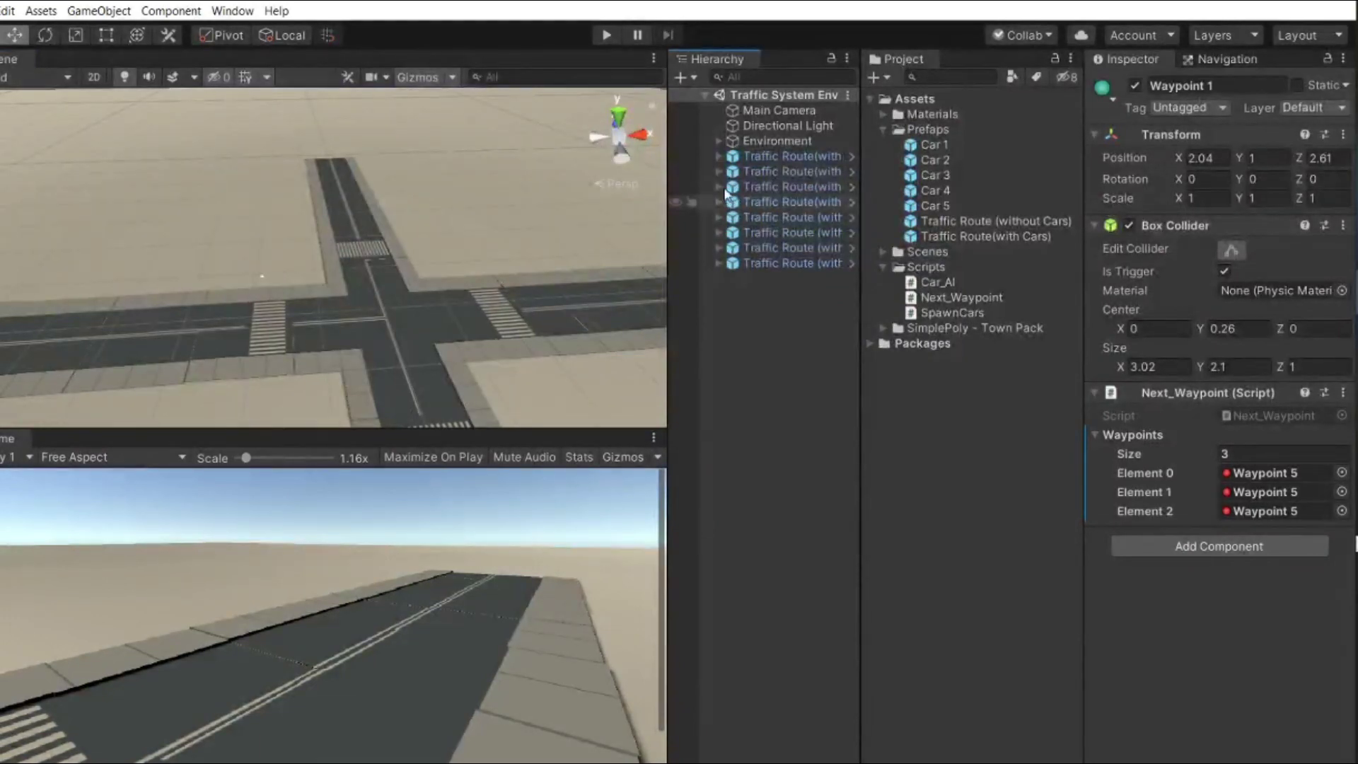
Expand the second route, the route without cars and the last route, framing the last one
left_click(719, 171)
left_click(735, 187)
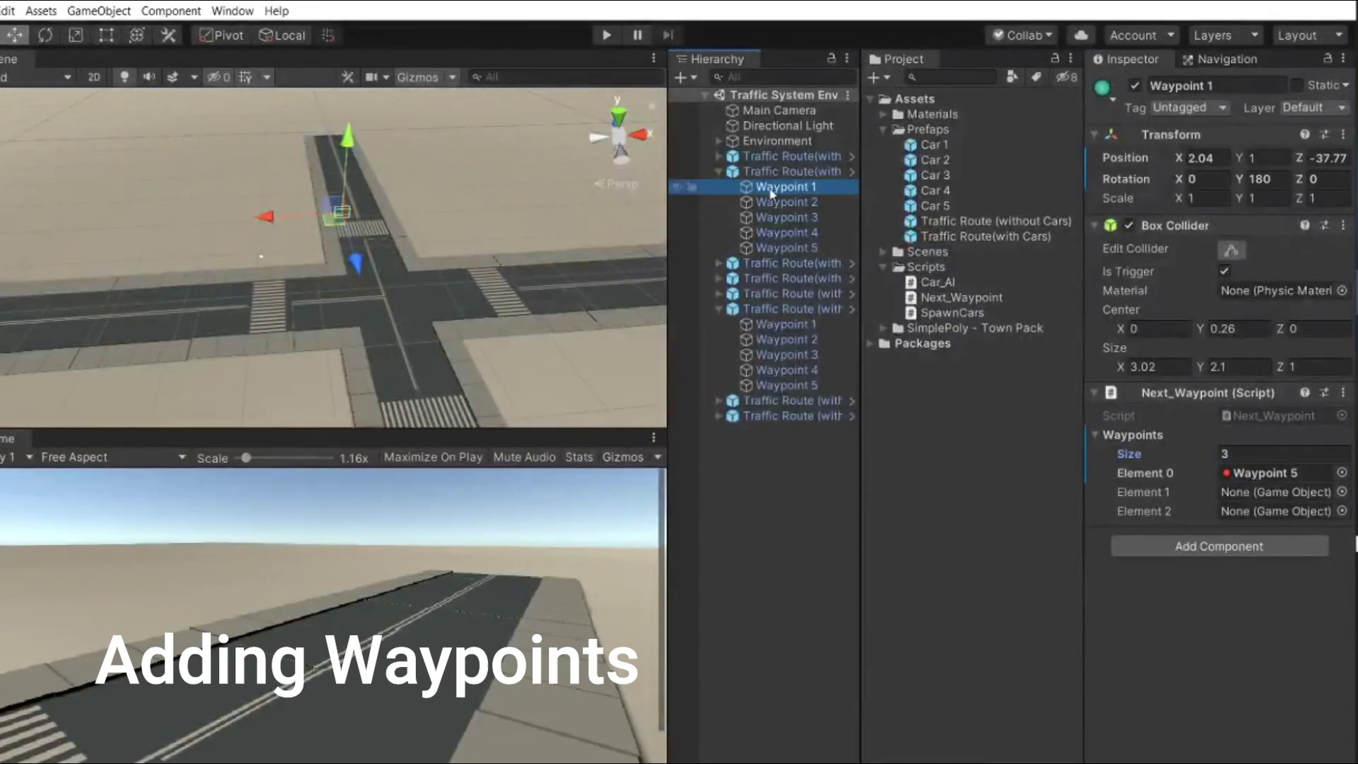
left_click(766, 308)
left_click(771, 324)
left_click(720, 324)
left_click(784, 187)
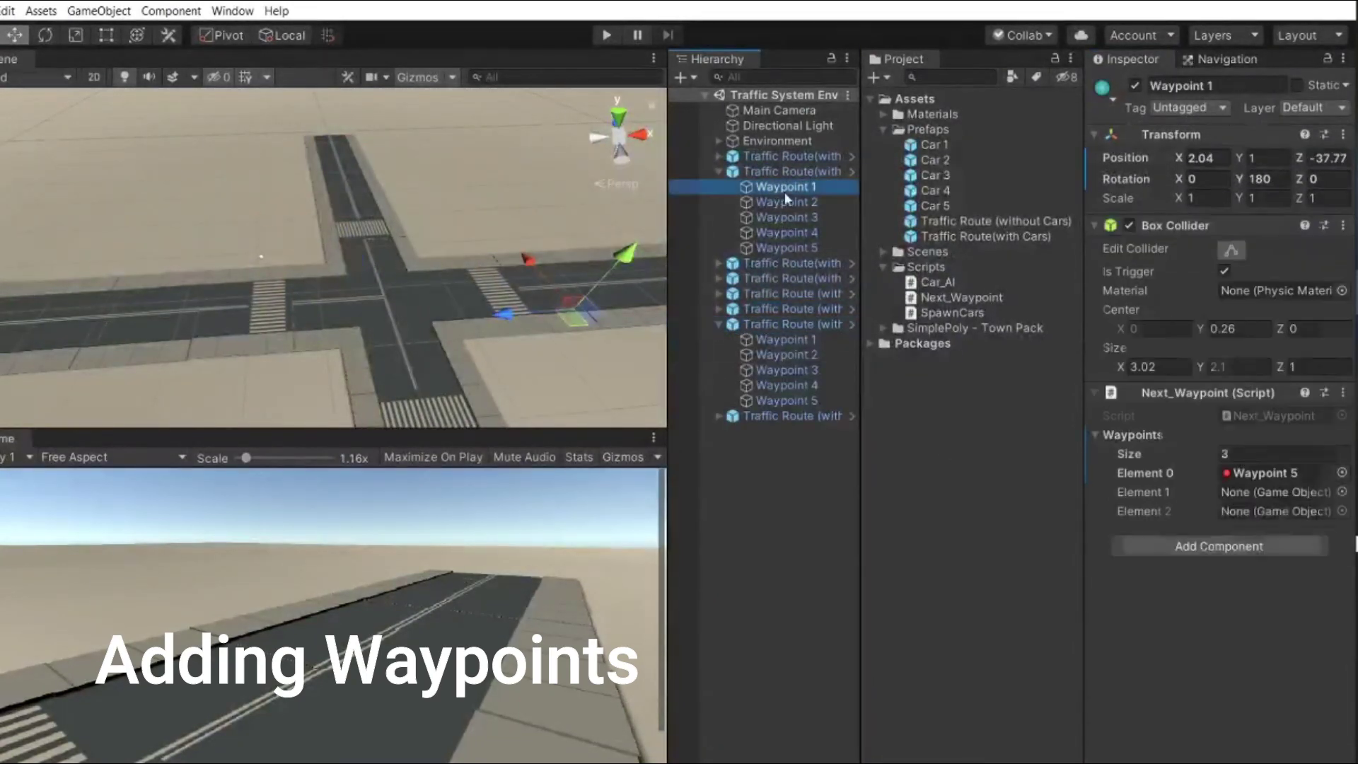
left_click(720, 324)
left_click(719, 339)
double_click(785, 339)
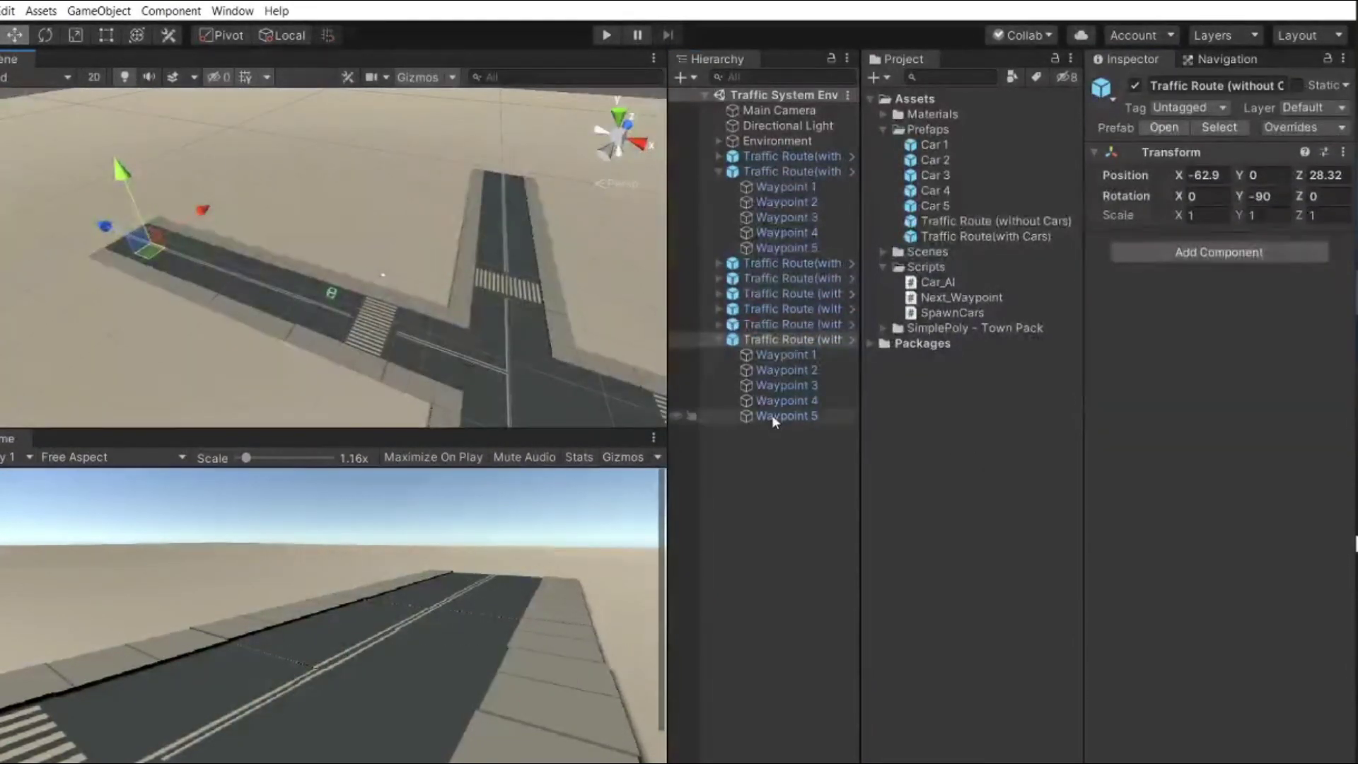
Select Waypoint 1 on several traffic routes in the Hierarchy
left_click(754, 188)
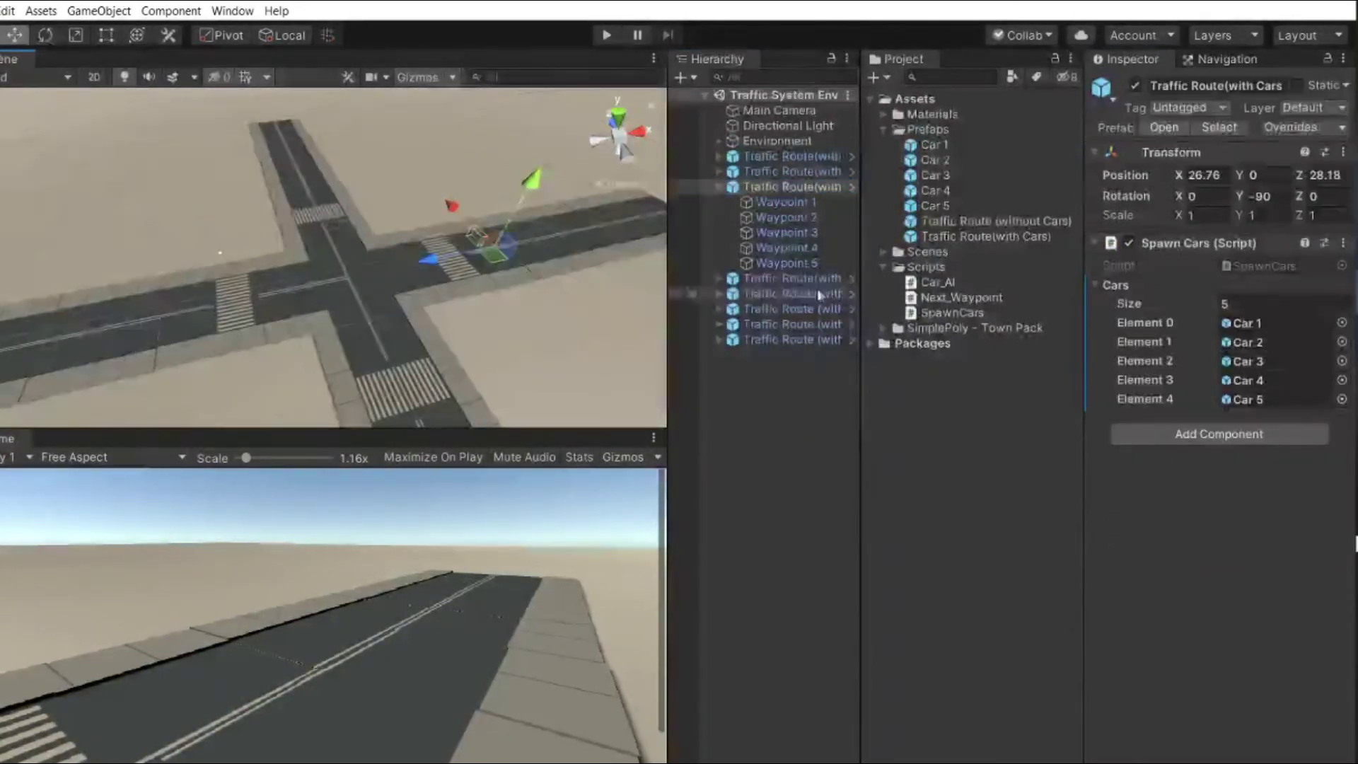
left_click(771, 278)
left_click(778, 294)
left_click(719, 293)
left_click(785, 202)
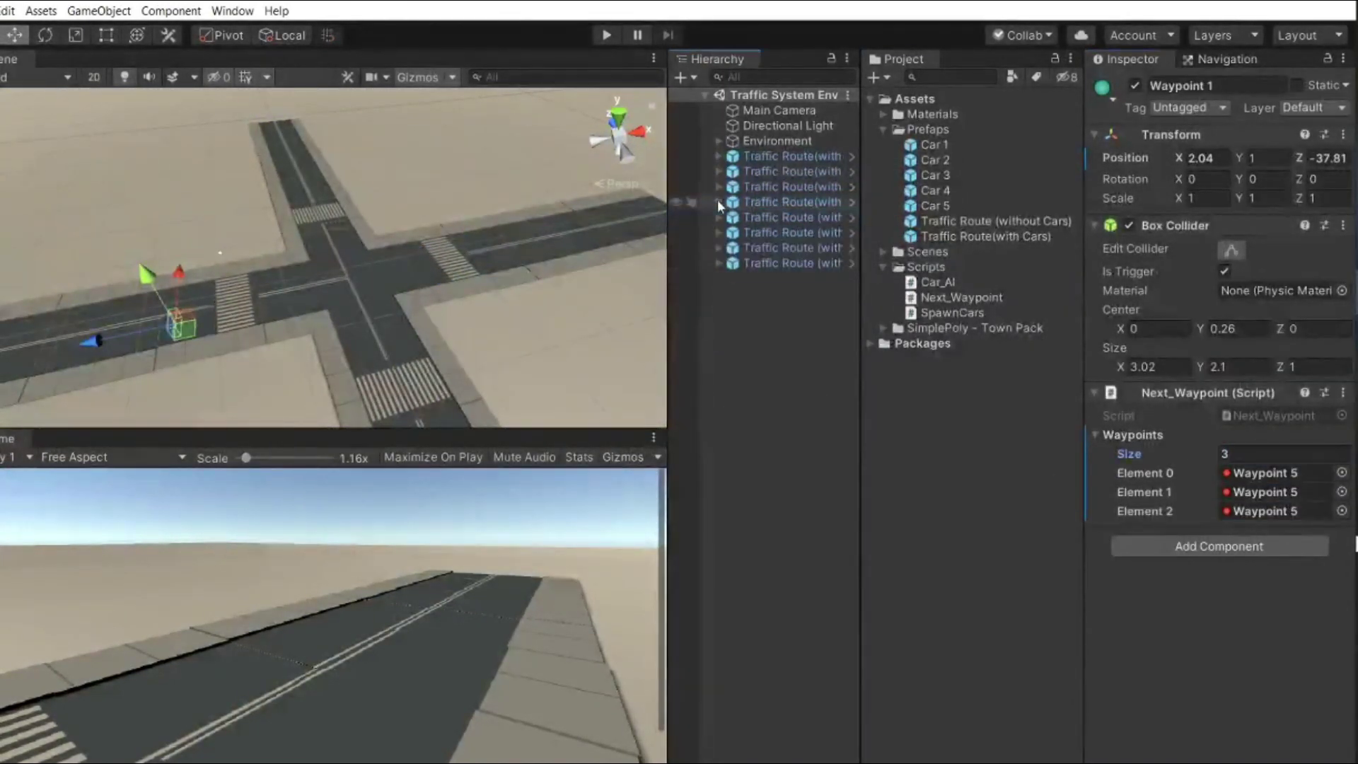
Check the Waypoint 1 candidate lists of the first through fourth traffic routes
left_click(716, 157)
left_click(795, 176)
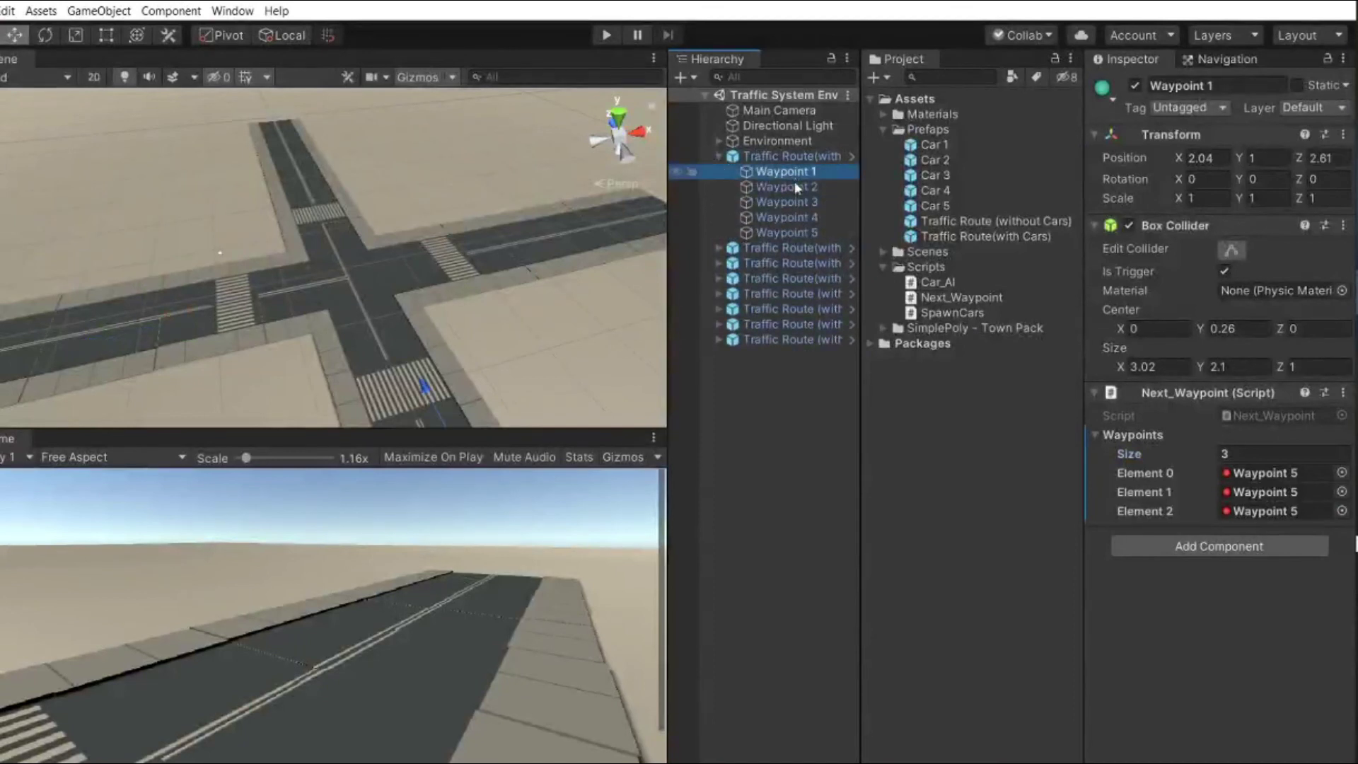
left_click(716, 251)
left_click(718, 249)
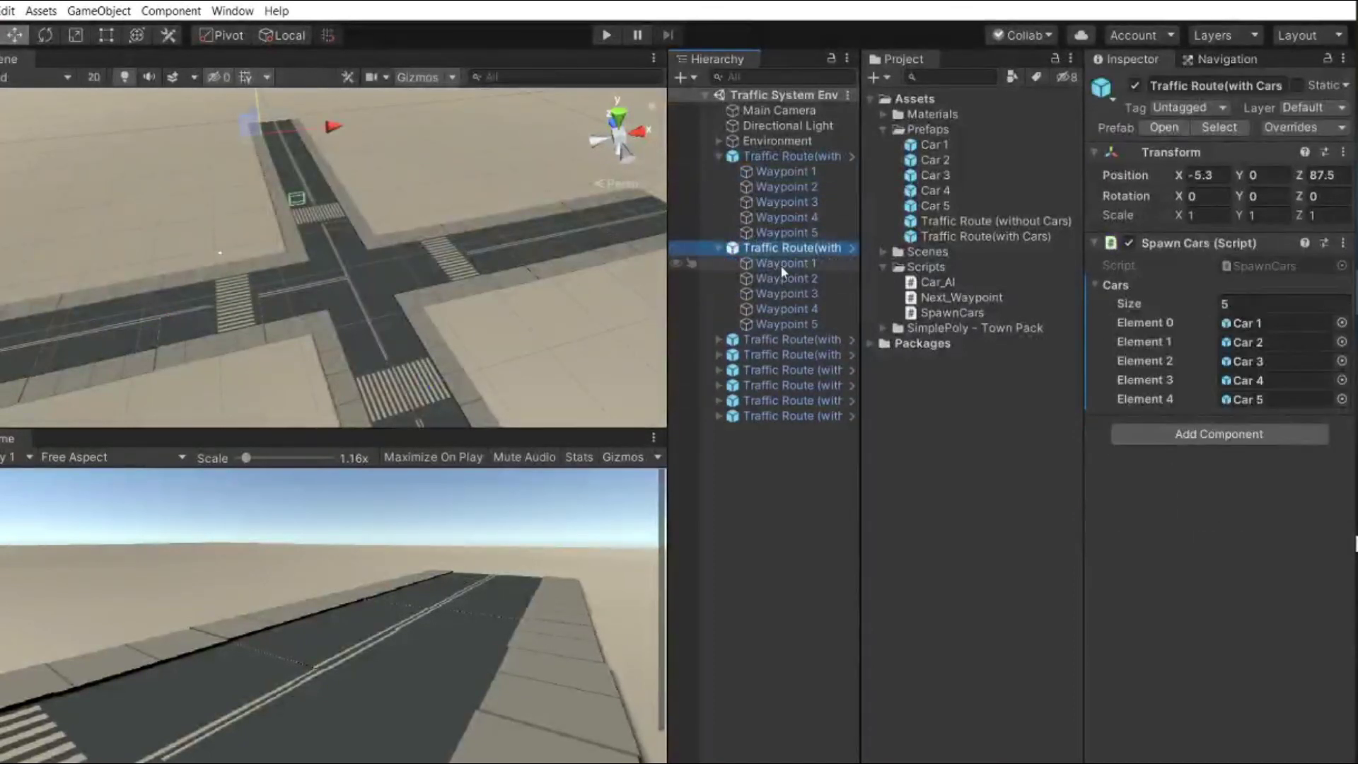
left_click(781, 264)
left_click(719, 340)
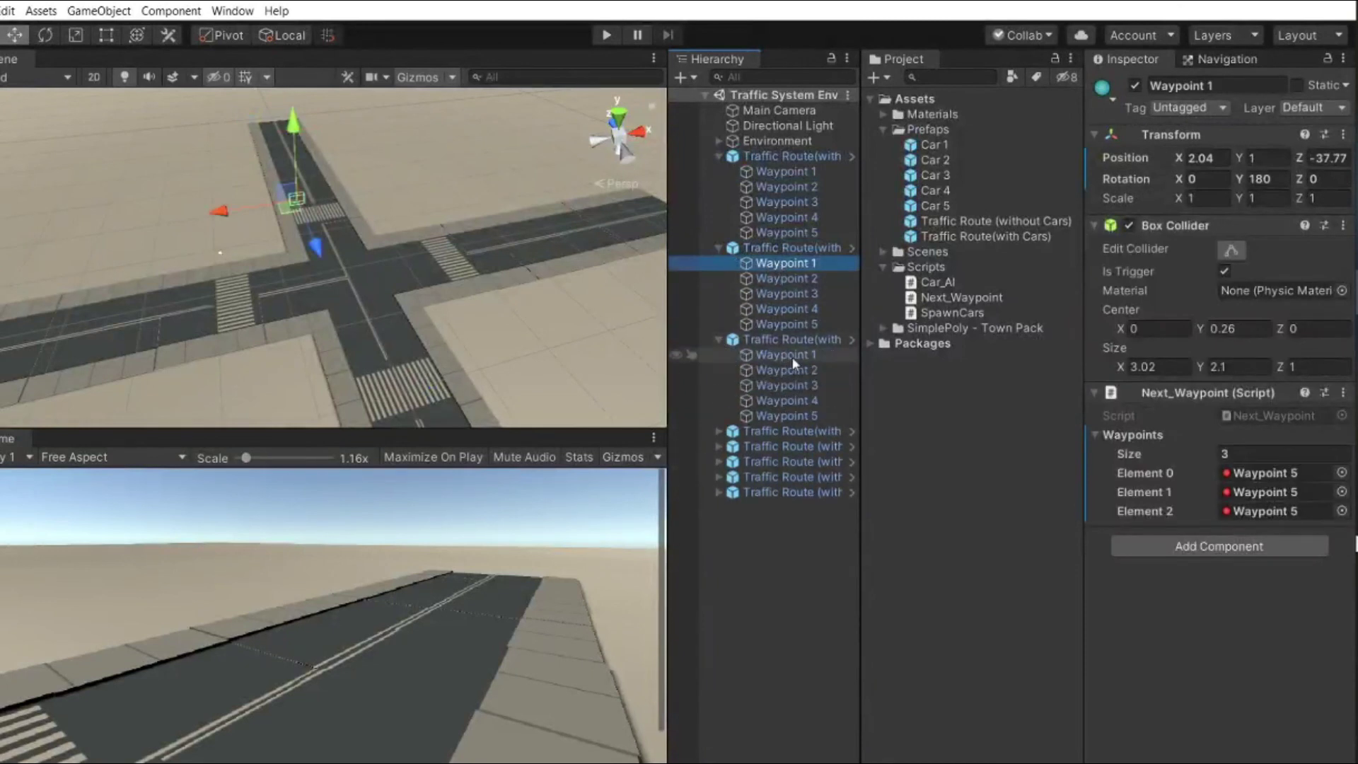
left_click(792, 355)
left_click(718, 432)
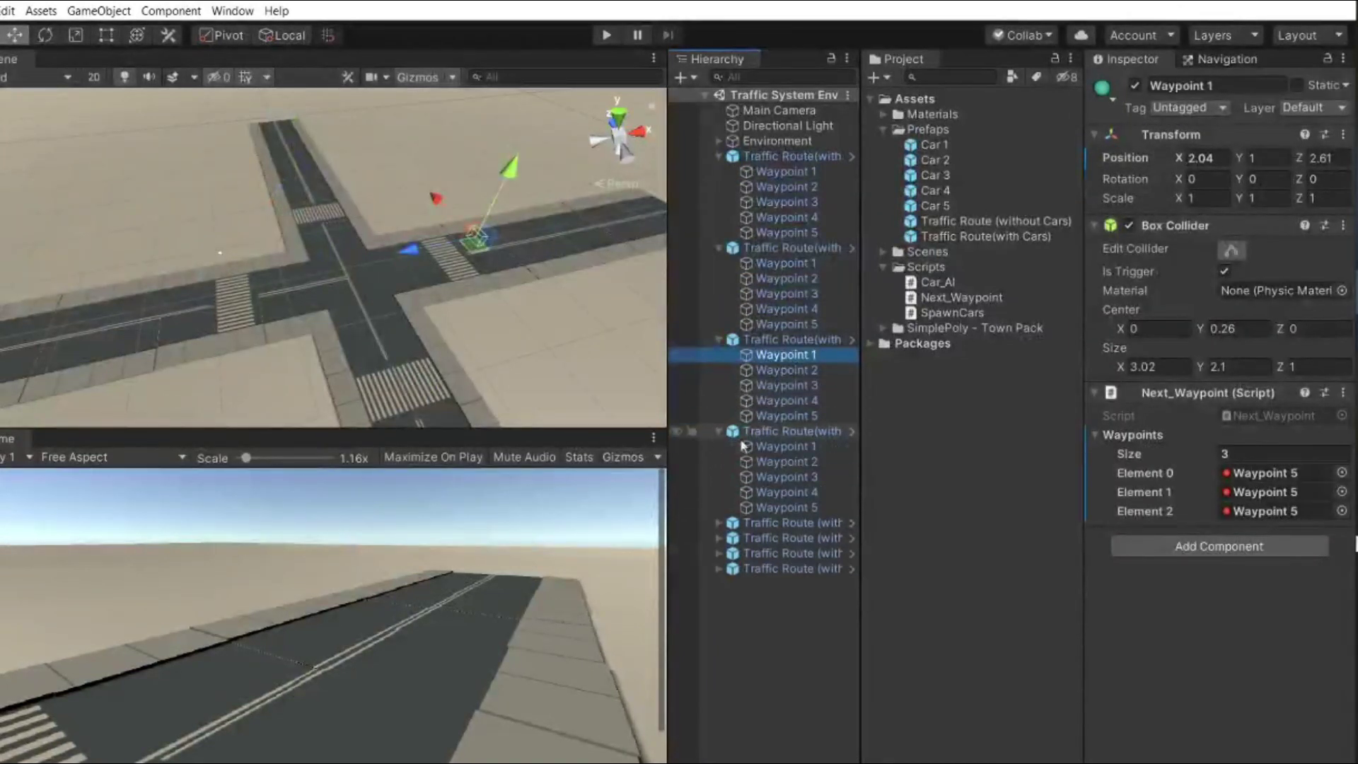
left_click(773, 448)
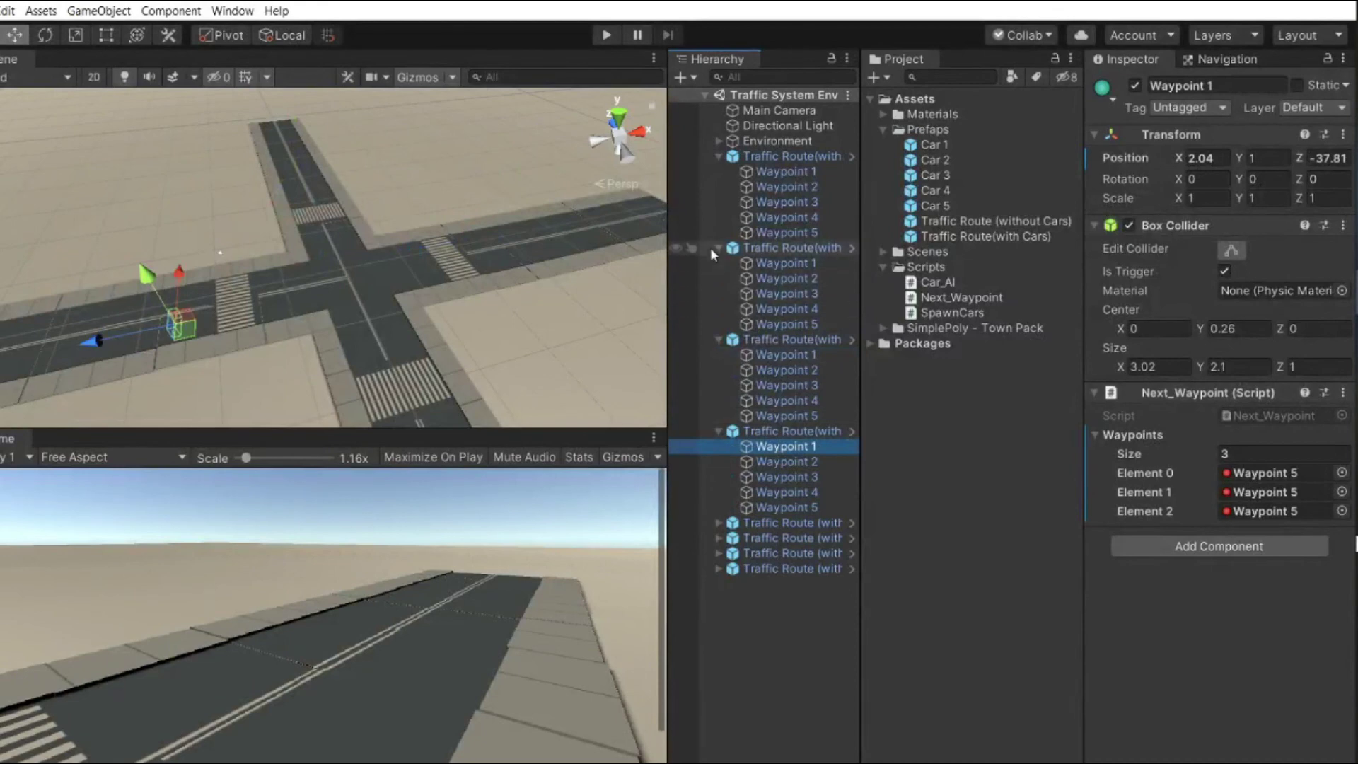
Collapse the expanded traffic routes and expand another route in the Hierarchy
left_click(710, 247)
left_click(716, 156)
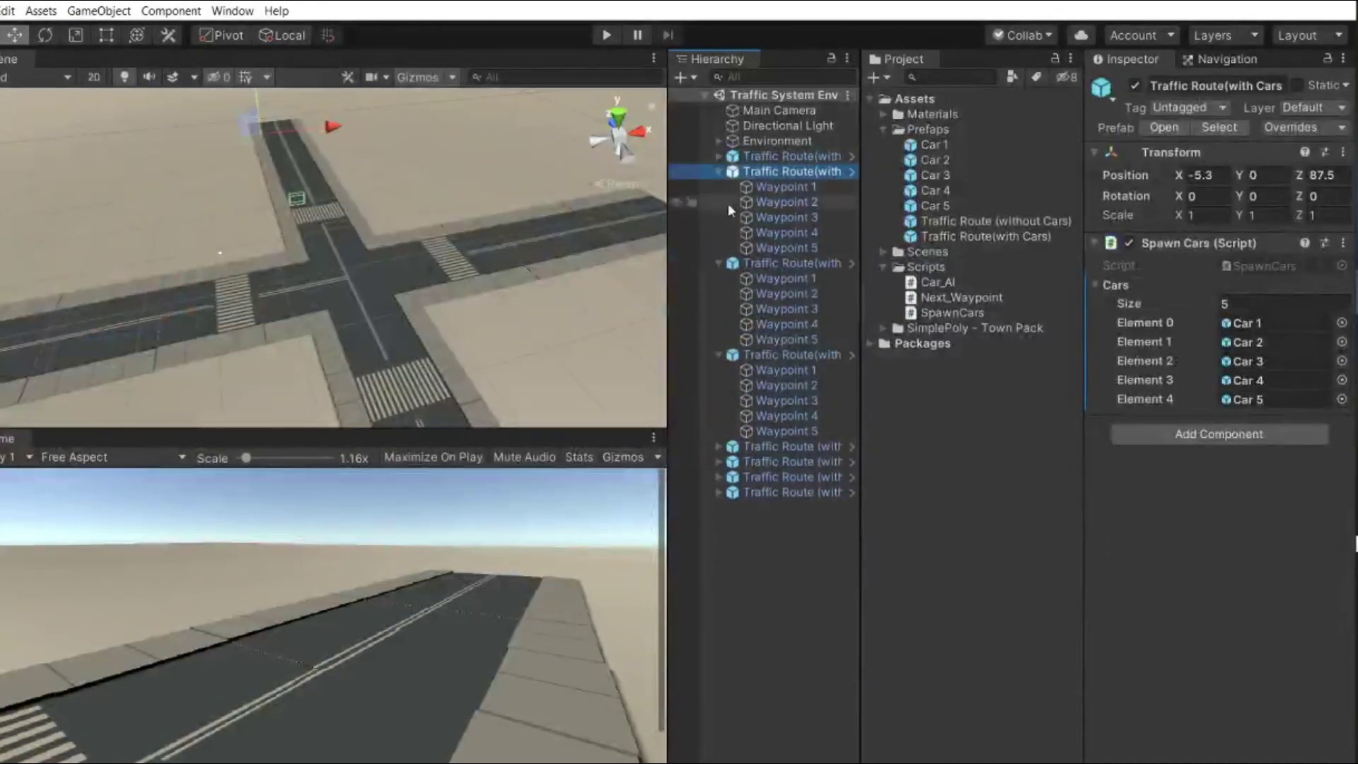
left_click(718, 264)
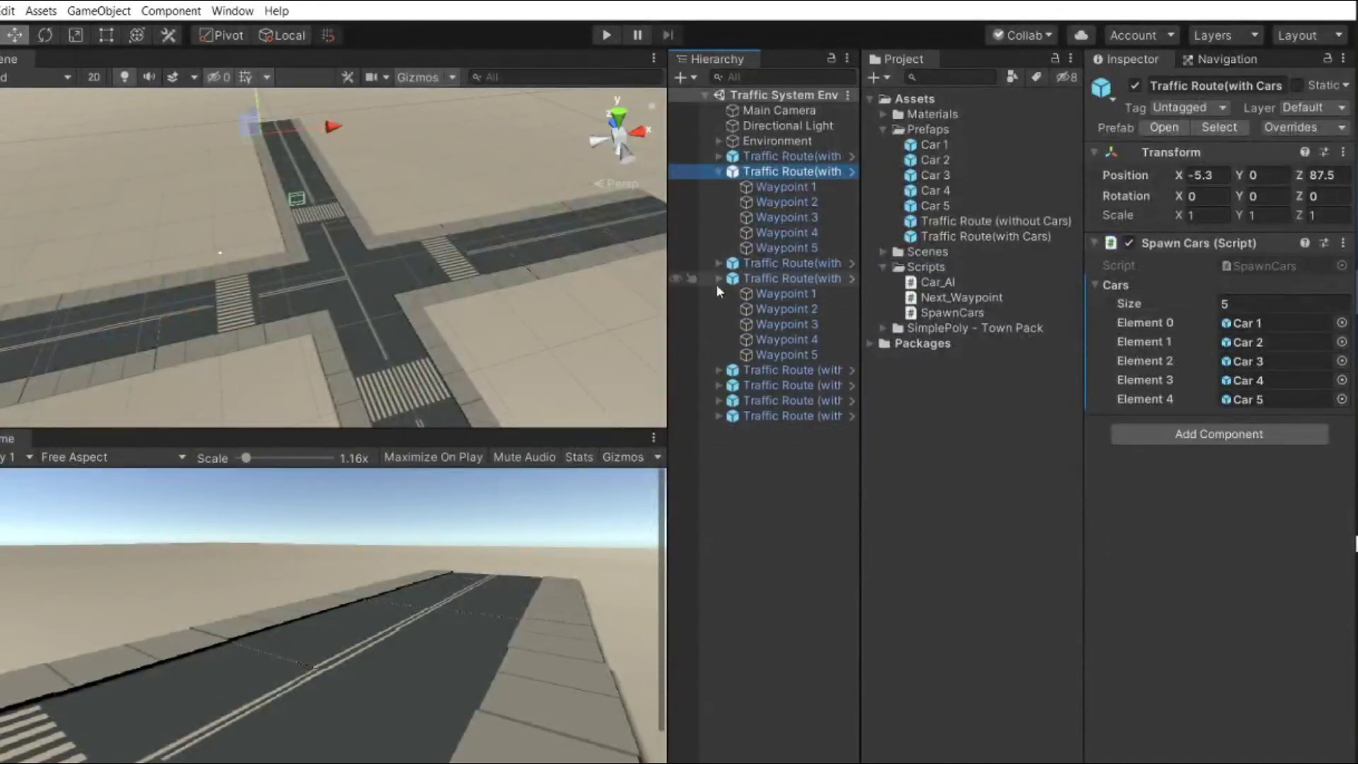
left_click(717, 280)
left_click(718, 173)
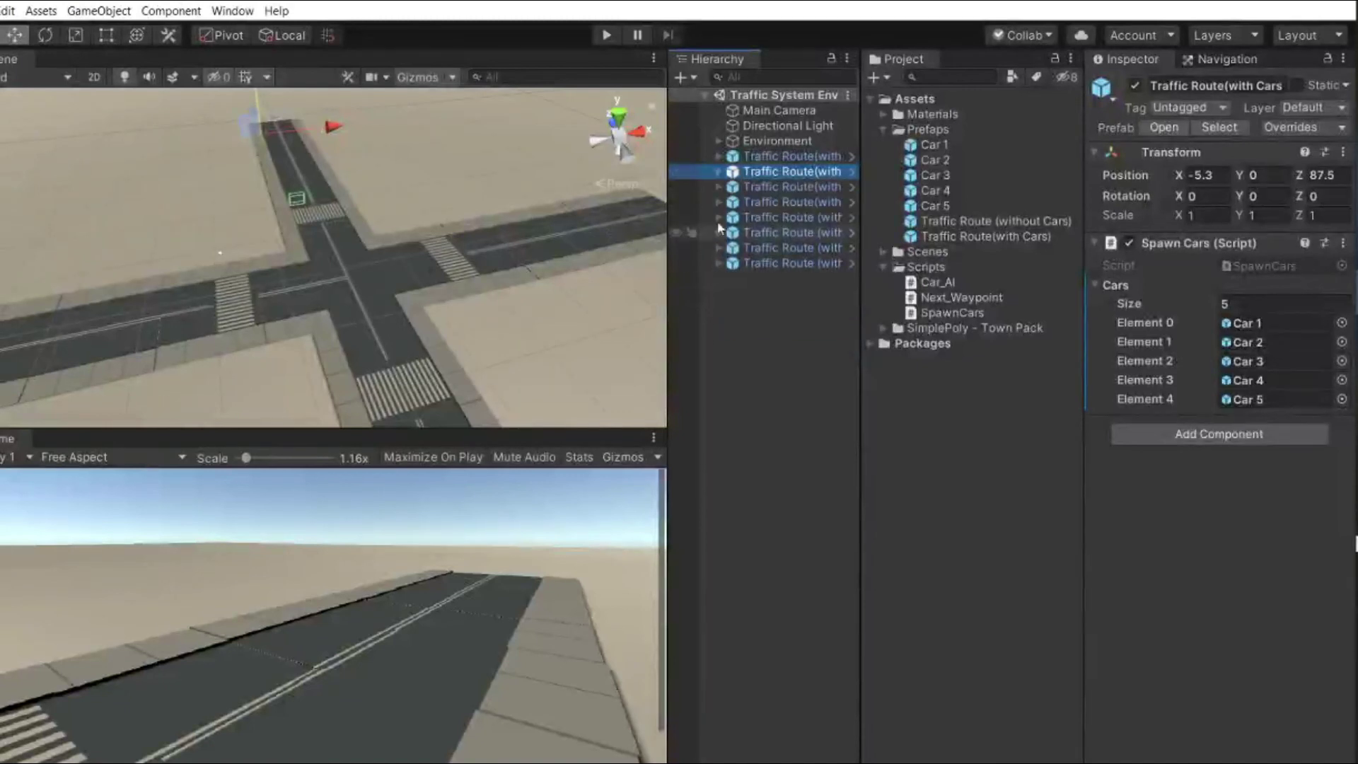
left_click(719, 232)
Check that route's Waypoint 1 candidates, collapse it, and open Car_AI.cs to review its fields and Update code
left_click(765, 249)
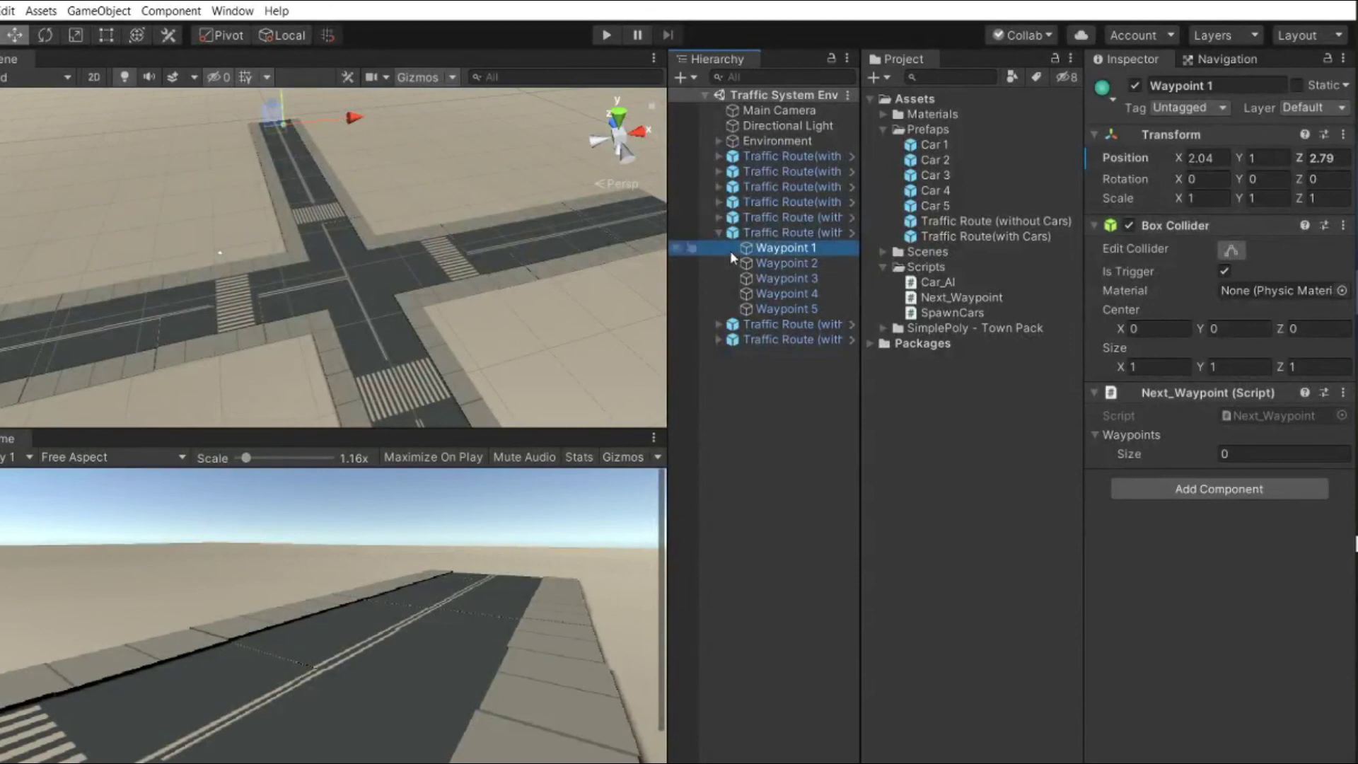
left_click(718, 234)
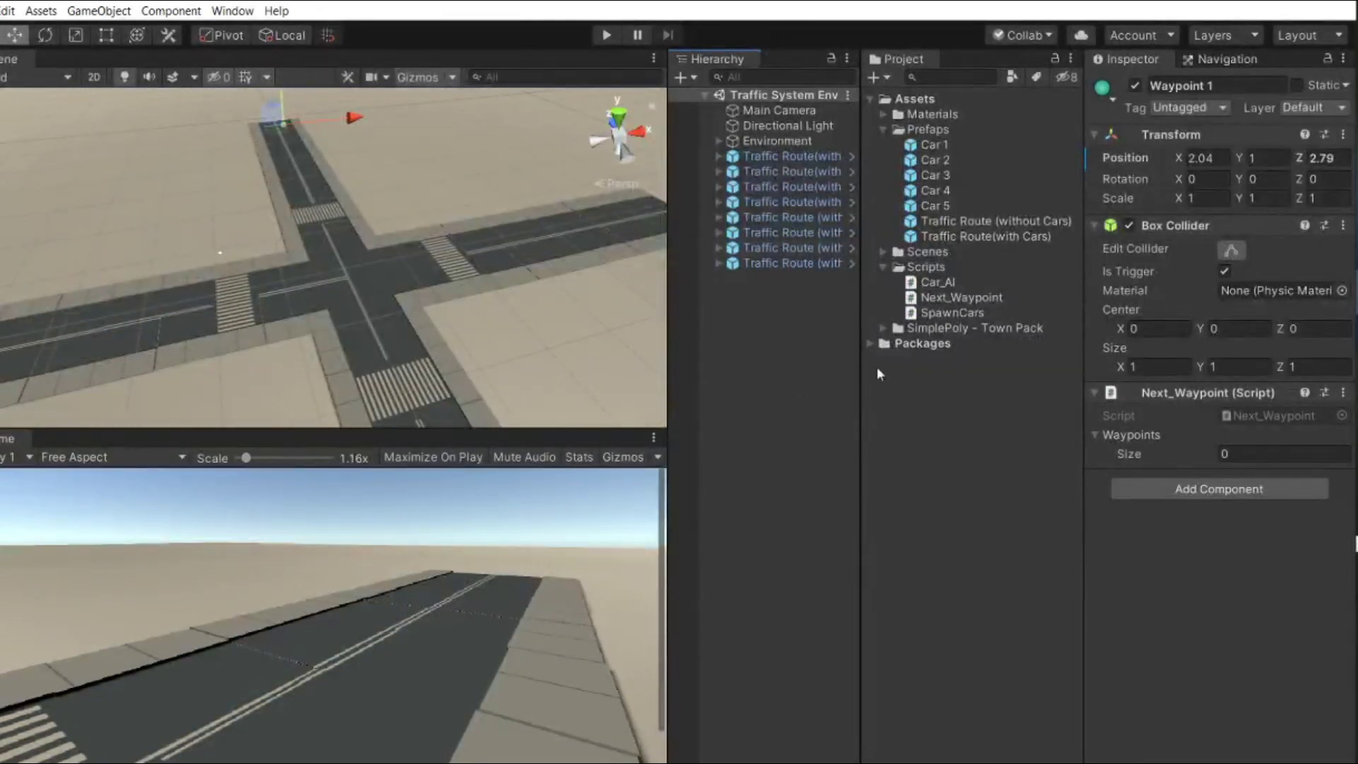
left_click(941, 283)
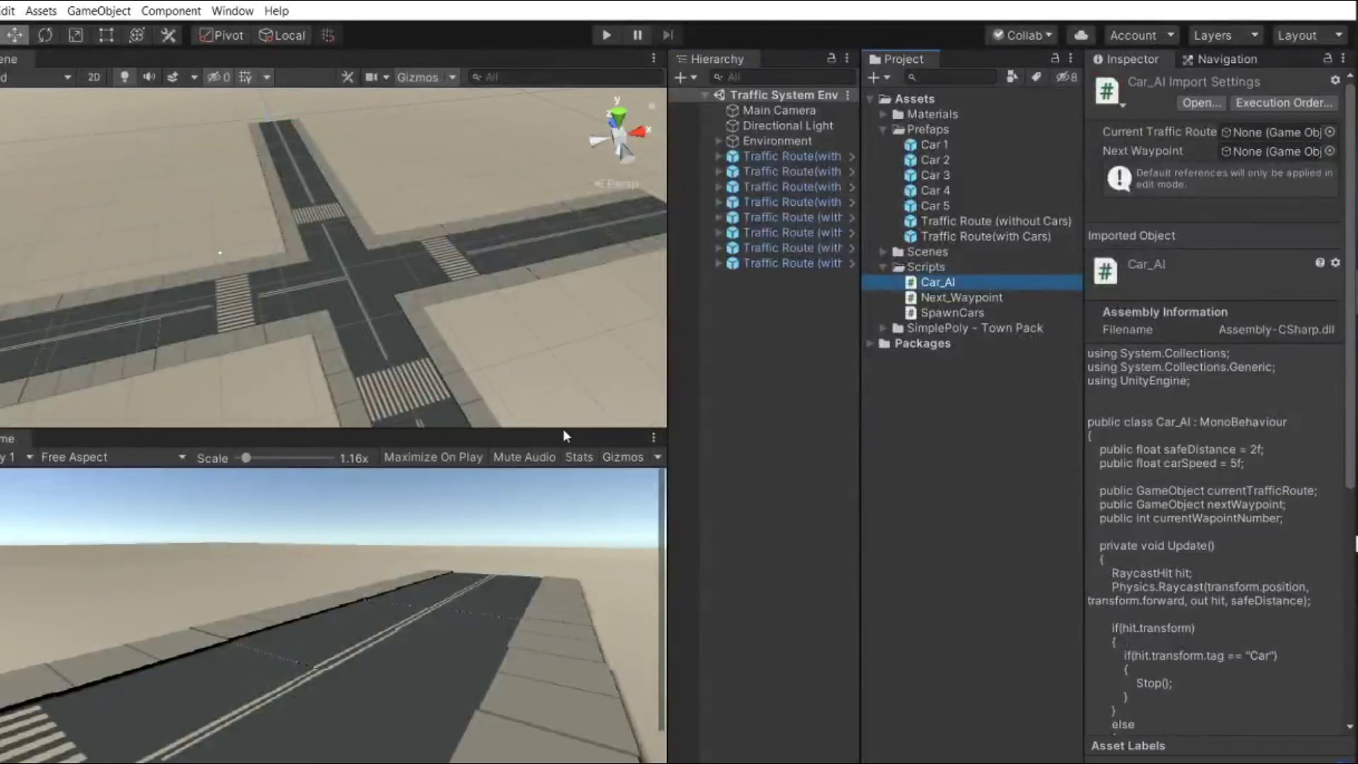
scroll(771, 375, "up", 3)
scroll(771, 375, "up", 2)
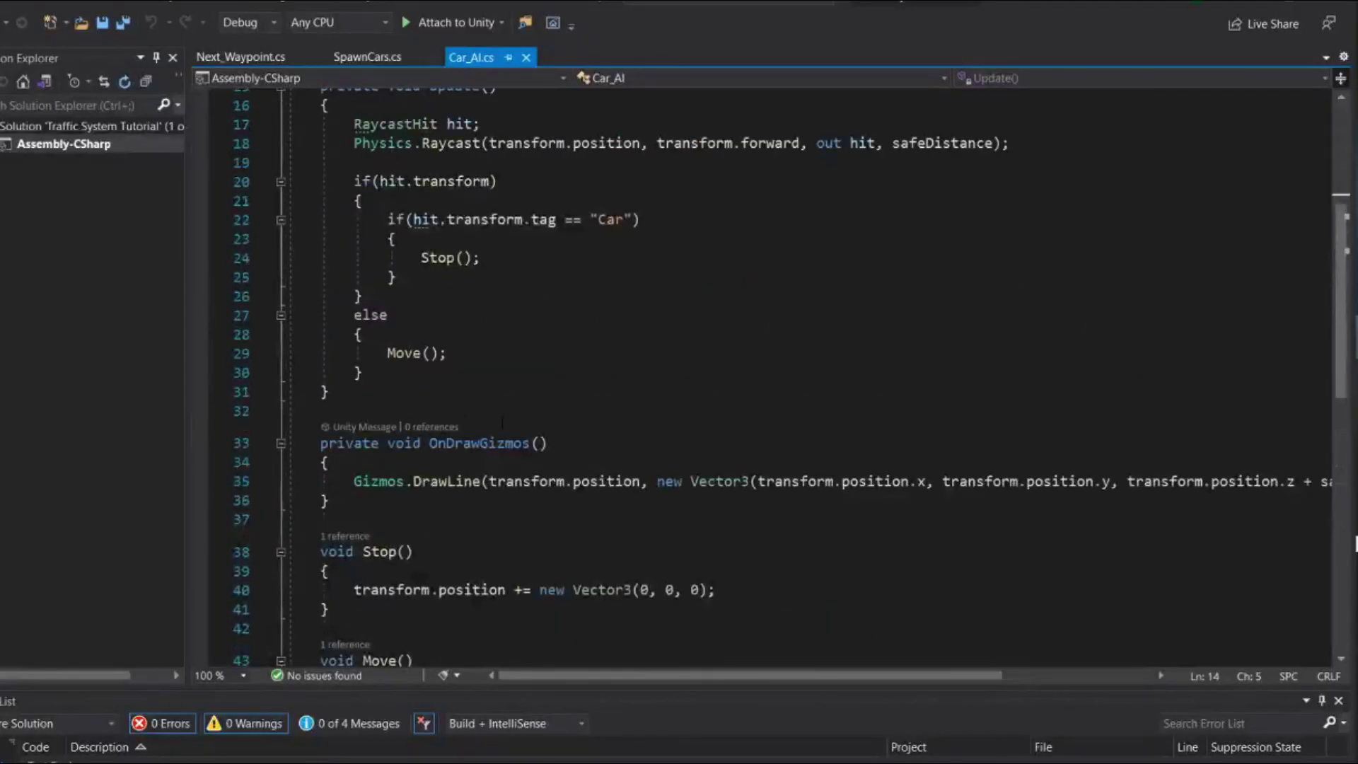
scroll(771, 375, "up", 3)
scroll(771, 375, "up", 2)
scroll(502, 417, "down", 2)
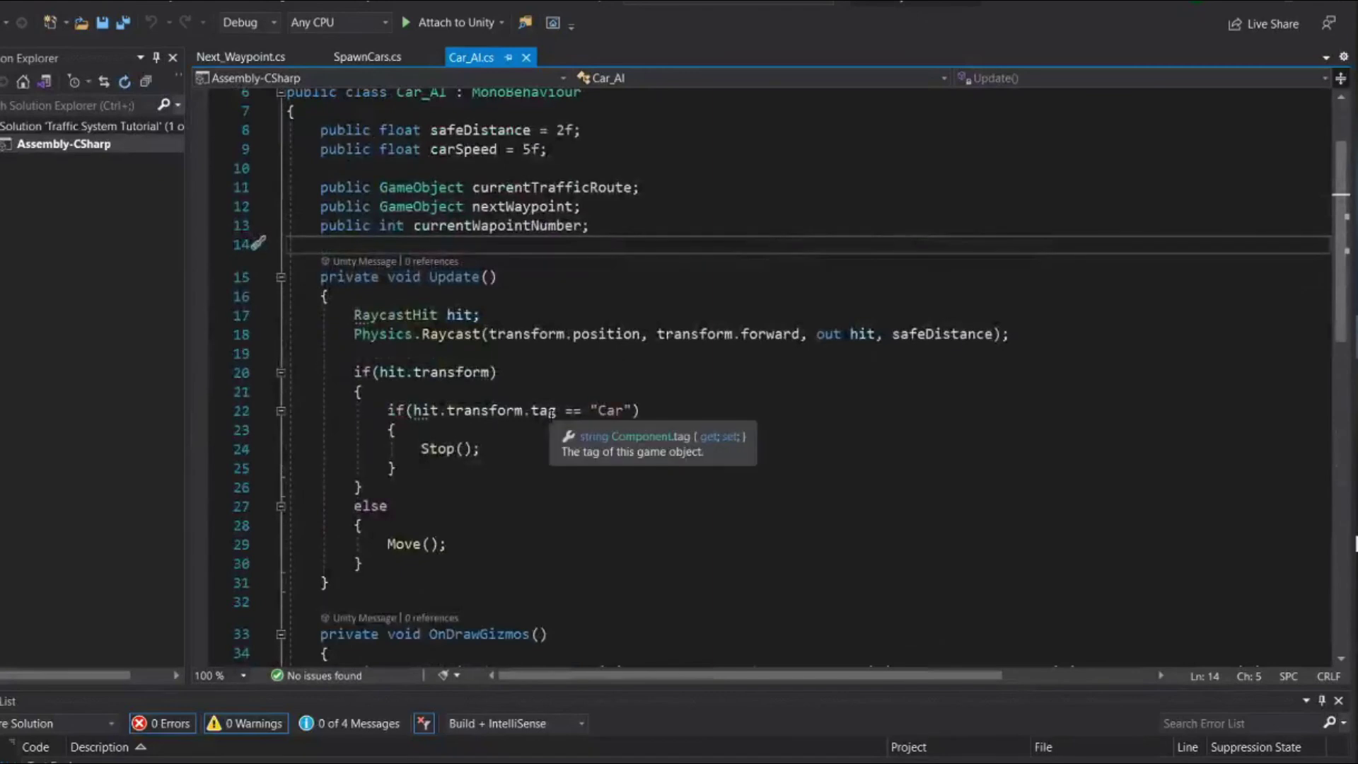